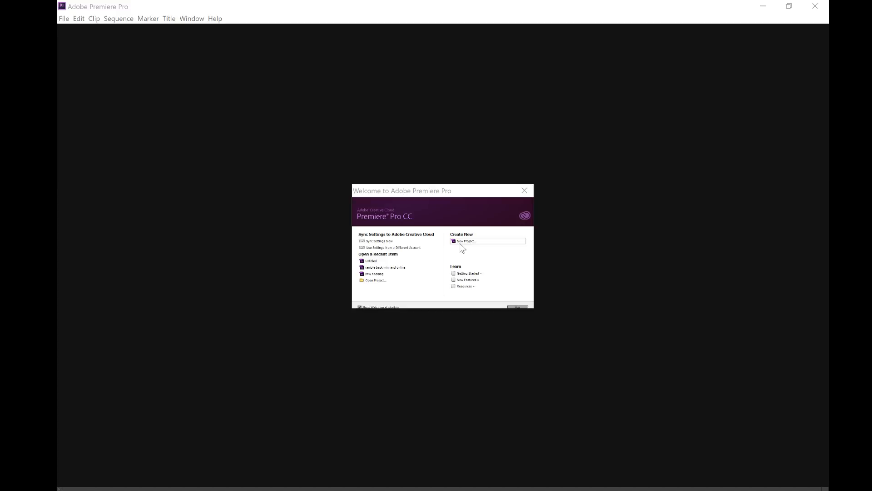
- Create a new project named Matai bay road
left_click(459, 243)
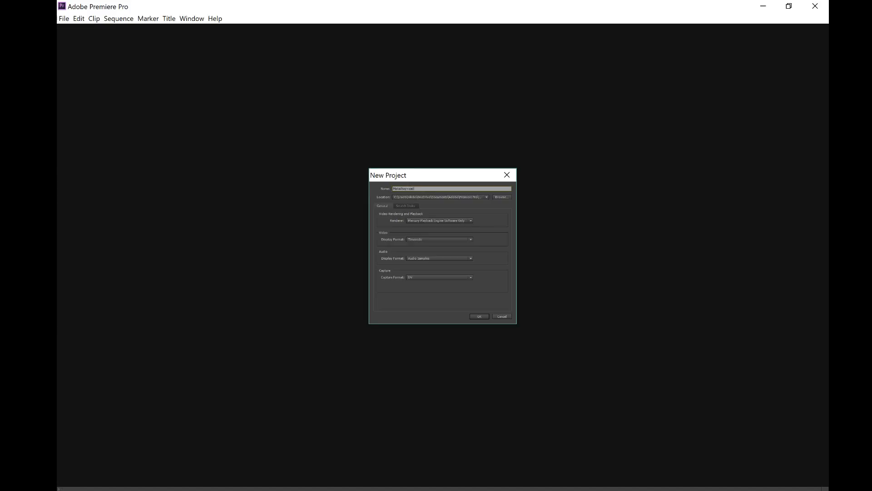
key("Return")
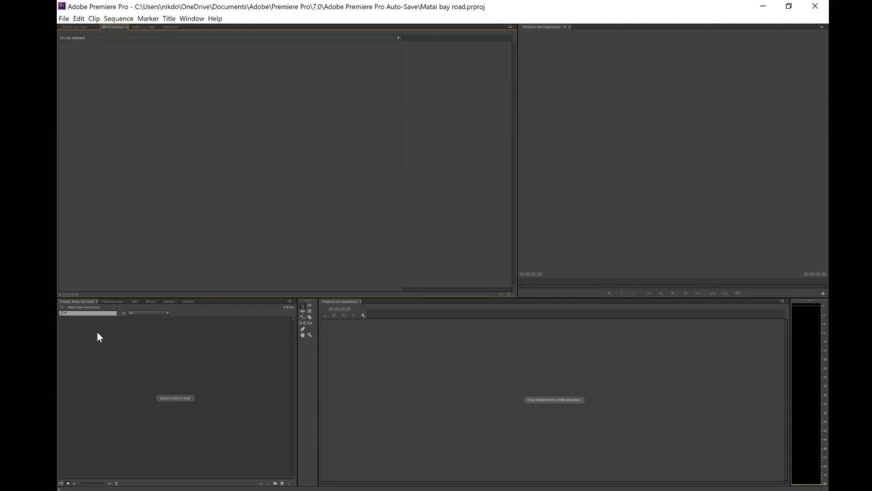
- Import the seven car images 1.png to 7.png from the mazda folder into the project
right_click(117, 336)
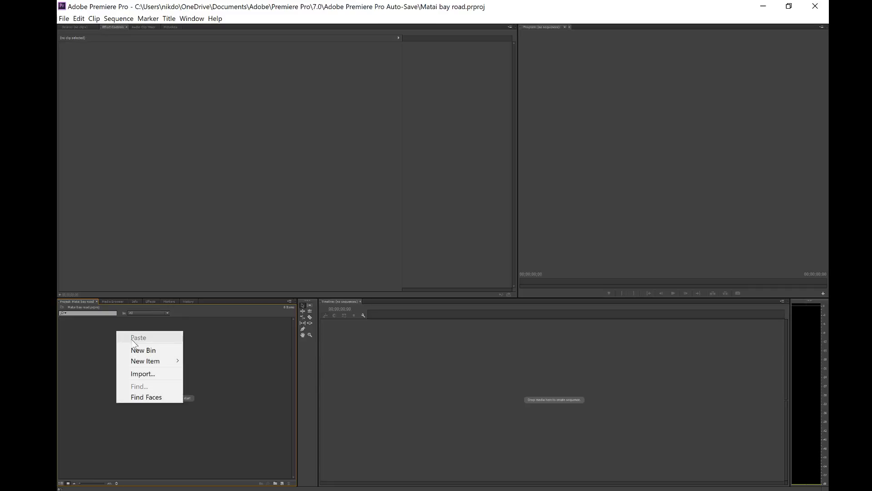
left_click(94, 335)
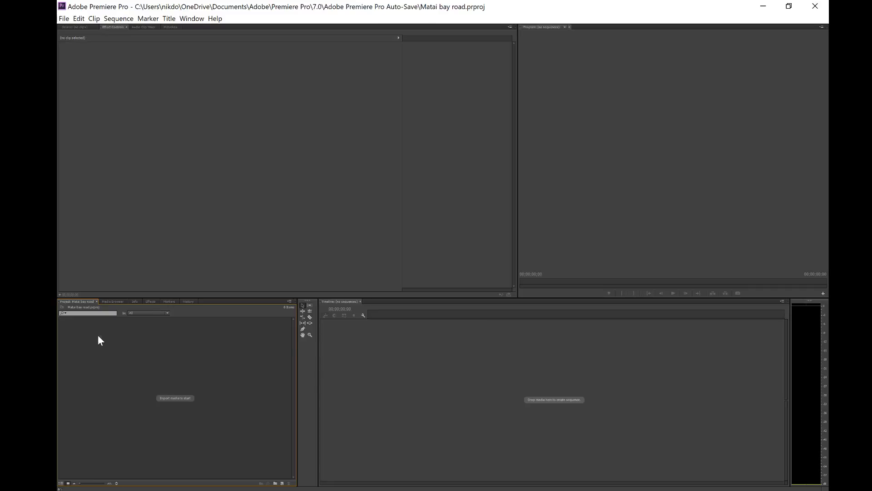
right_click(97, 335)
left_click(132, 378)
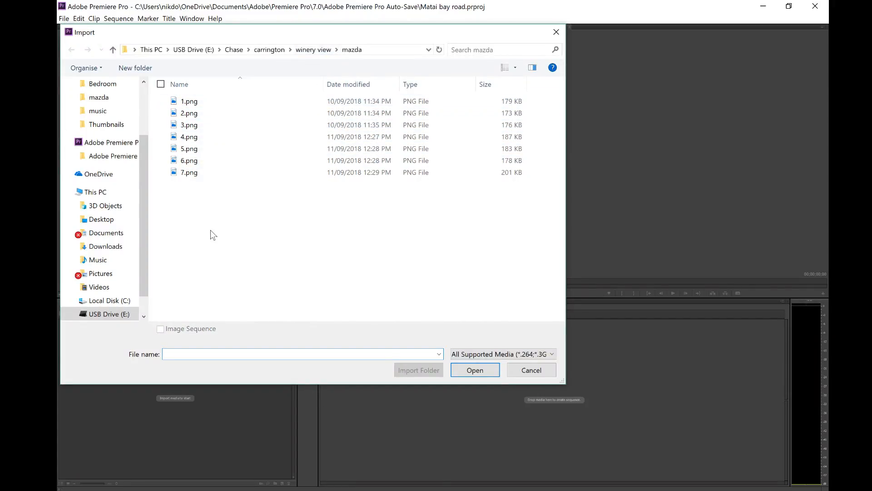
left_click_drag(211, 230, 193, 97)
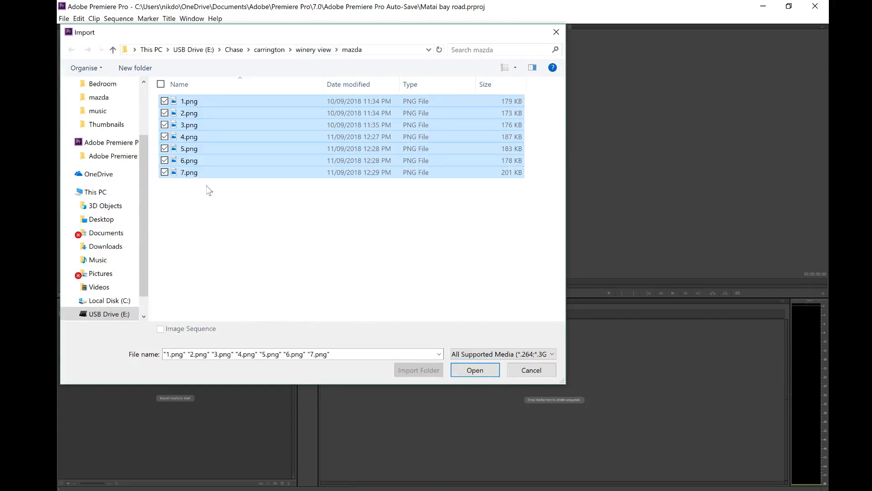
left_click(462, 369)
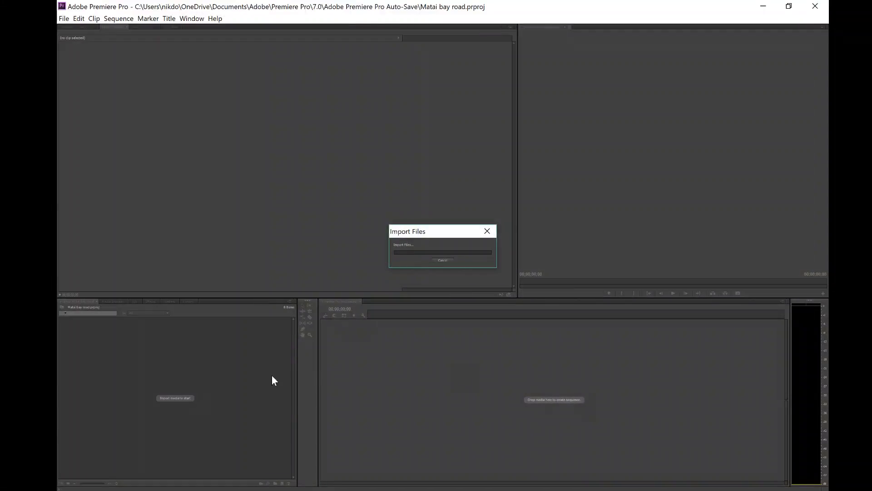
- Import the background images bottom 1.png to bottom 4.png, cloud.png, shadows 1.png and top.png from the winery view folder
right_click(222, 375)
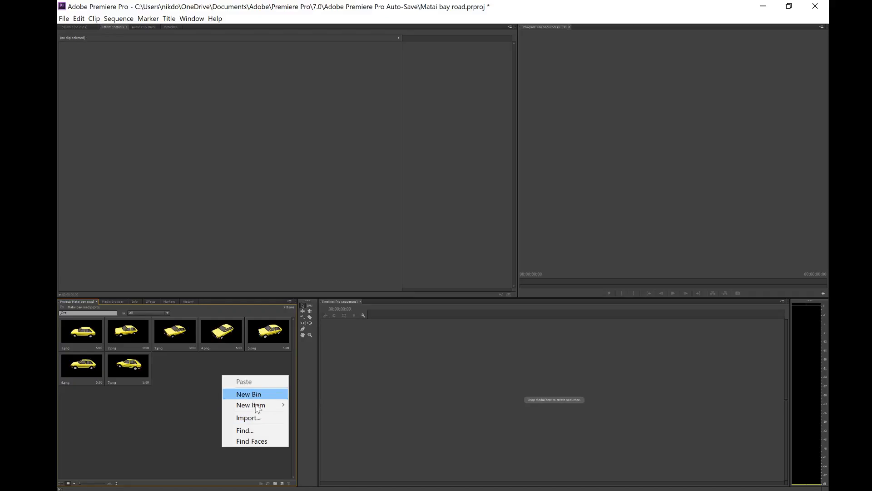
left_click(251, 417)
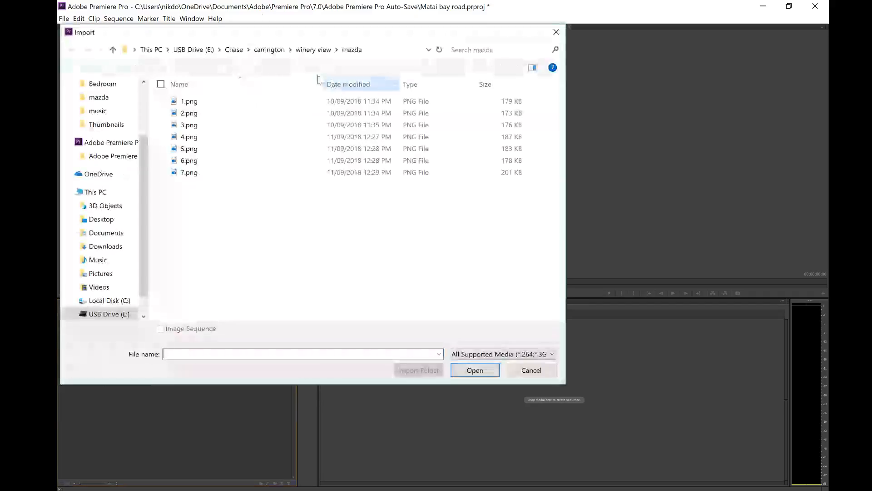
left_click(306, 48)
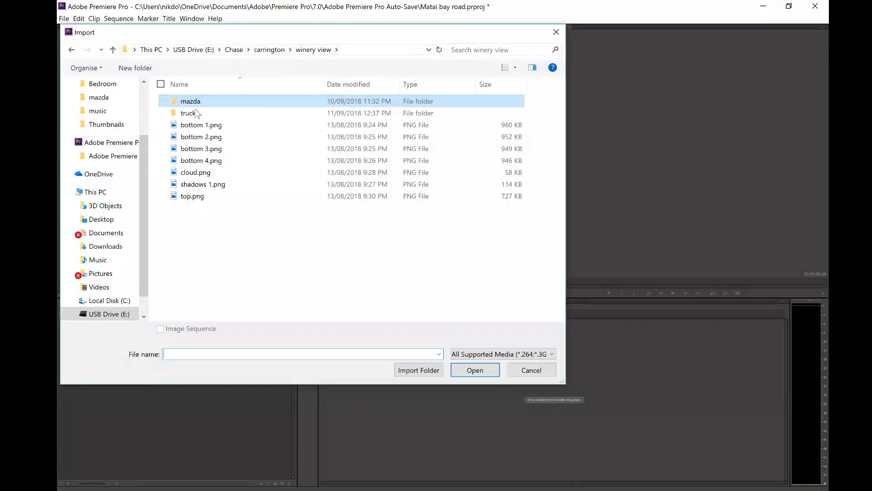
left_click(212, 130)
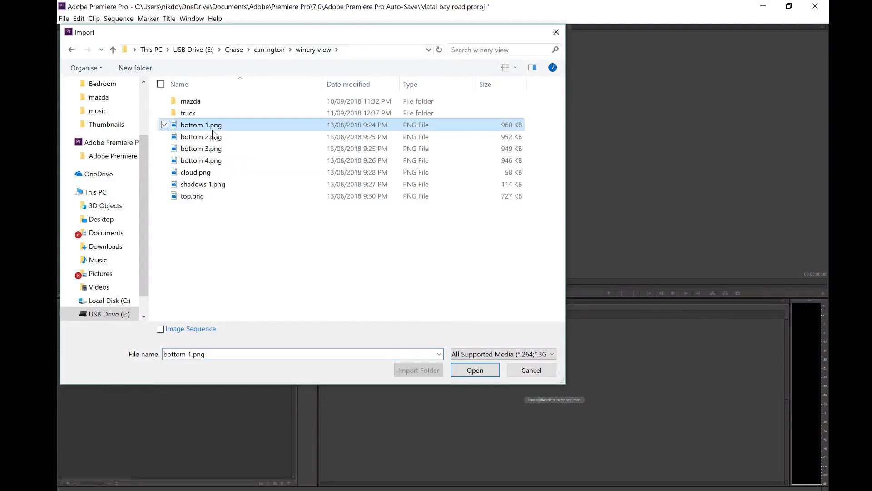
left_click(211, 195, "shift")
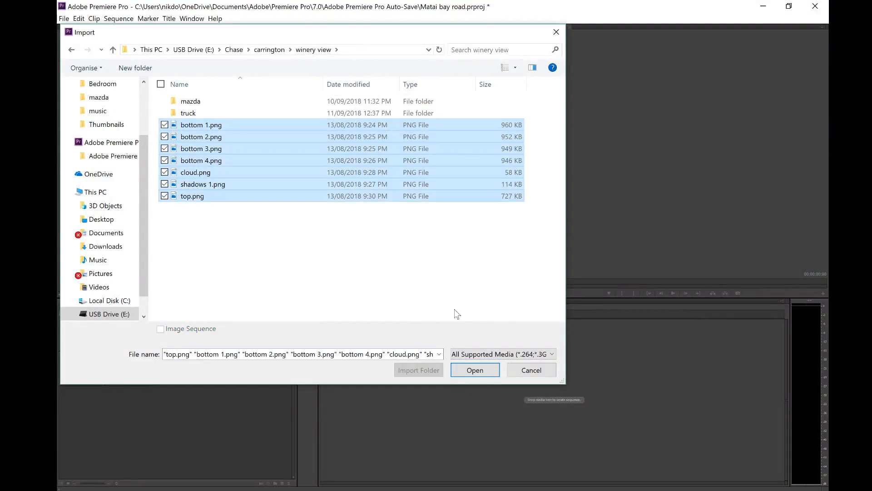
left_click(472, 369)
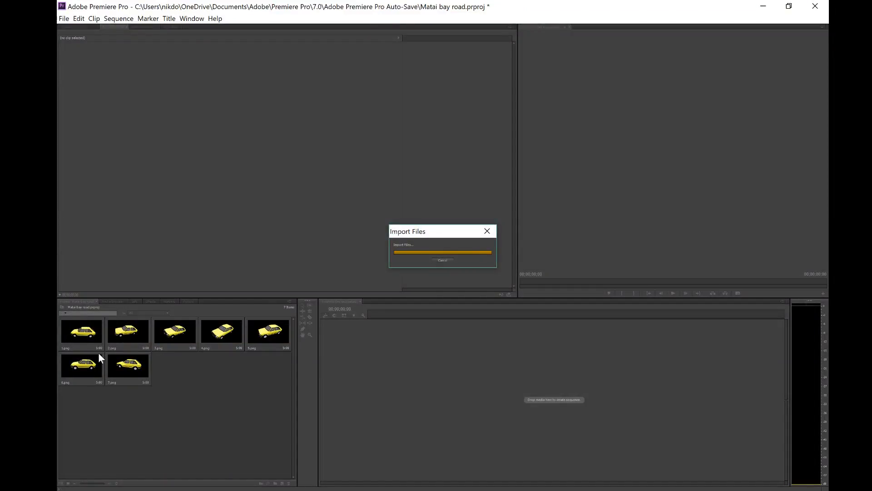
left_click(256, 435)
- Create a new sequence from the imported bottom 1.png image
left_click(181, 364)
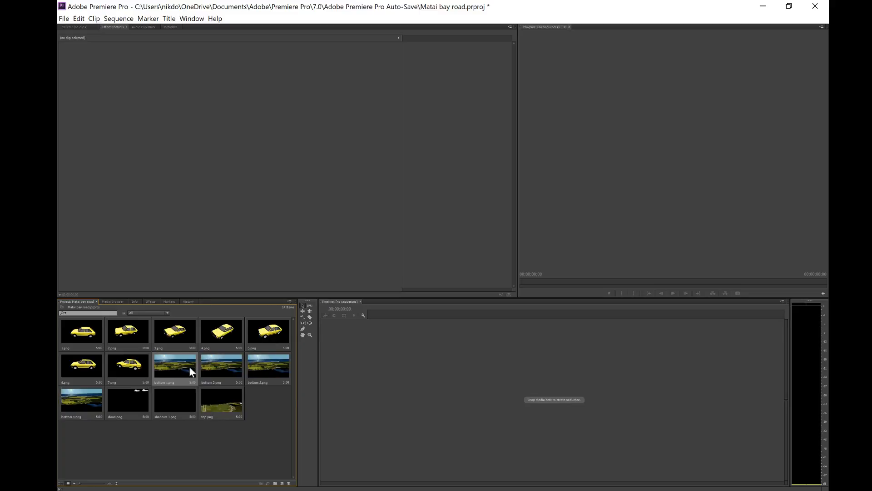
right_click(169, 366)
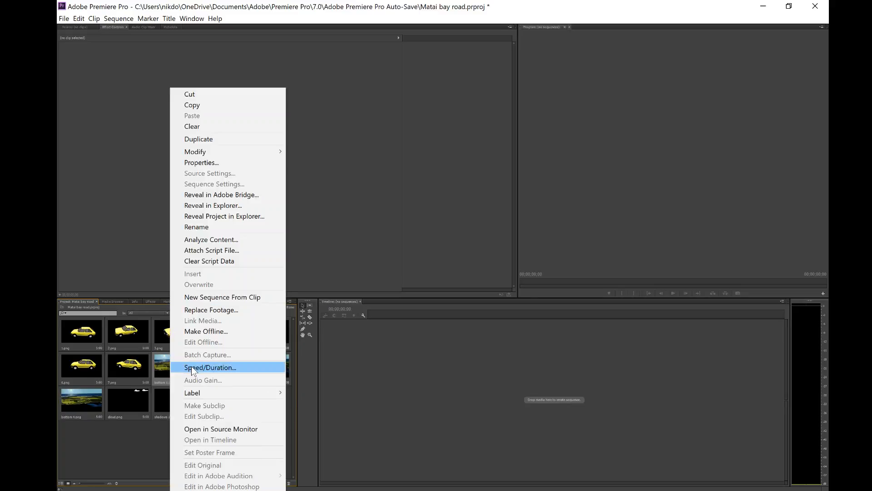
left_click(205, 298)
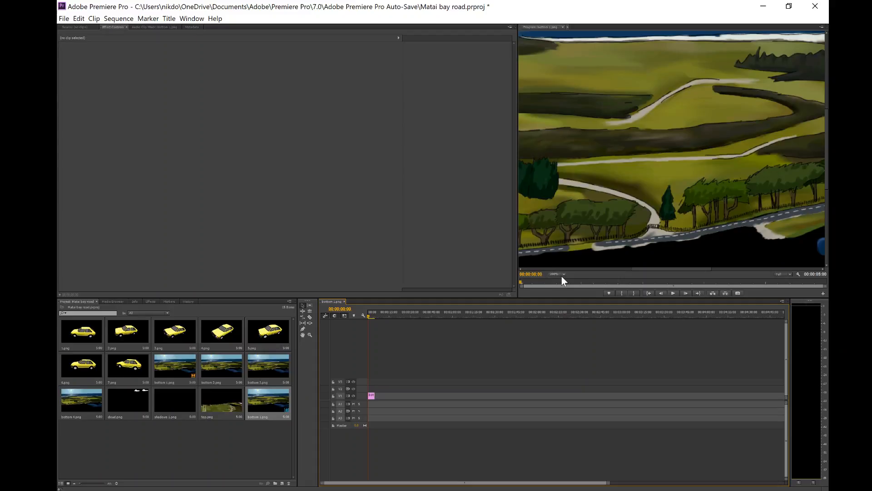
- Set the Program monitor's zoom level to Fit and widen the monitor to enlarge the preview
left_click(563, 274)
left_click(568, 283)
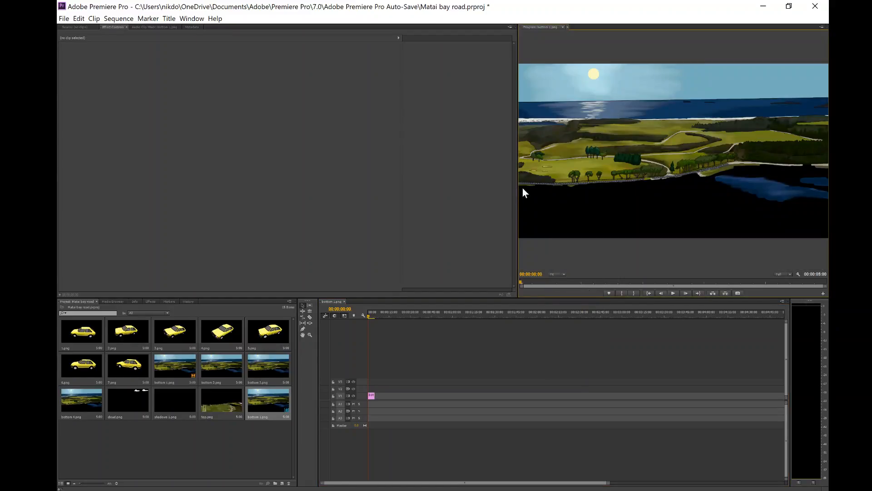
left_click_drag(518, 174, 332, 163)
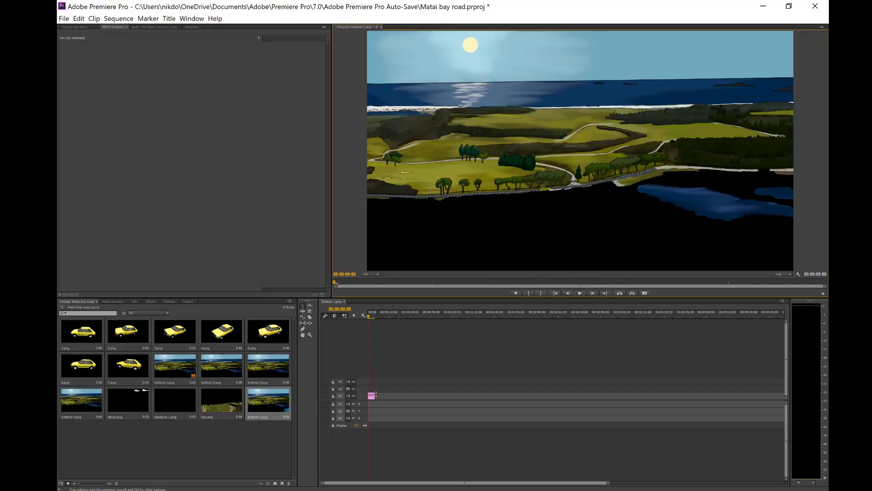
- Extend the bottom 1.png clip to about 4 min 51 s and add top.png on a new V4 track at the same length
left_click_drag(374, 395, 780, 395)
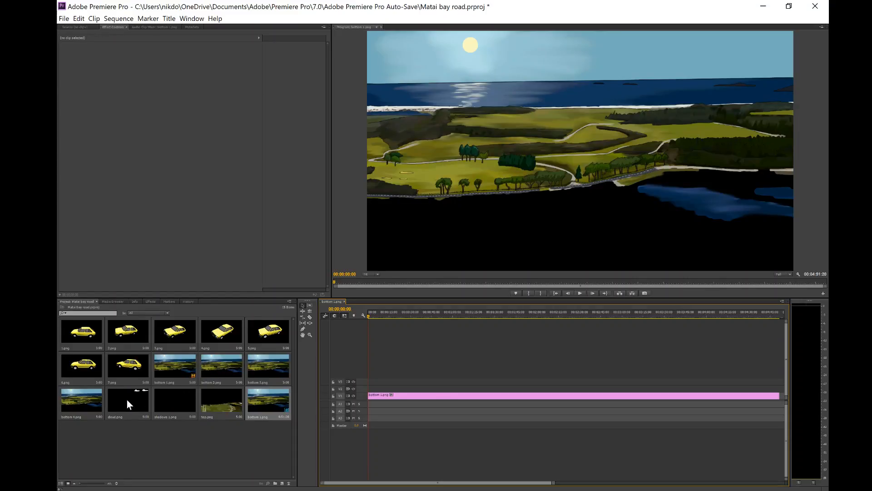
left_click_drag(220, 400, 780, 371)
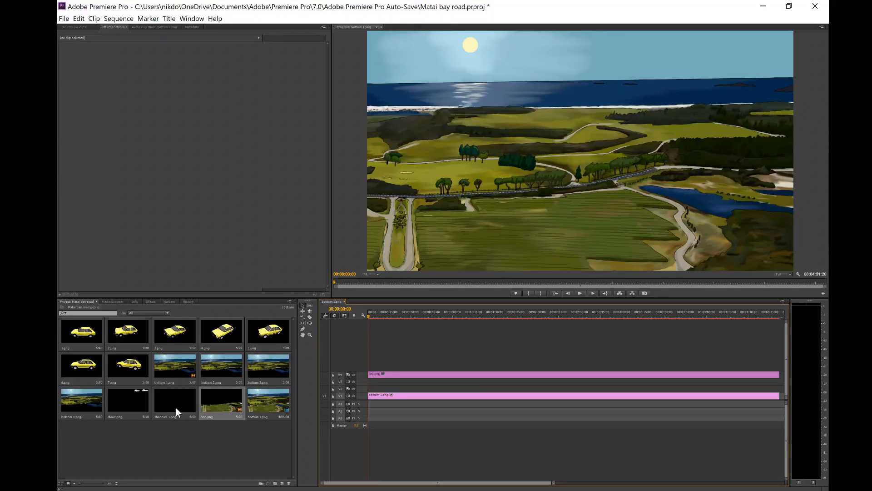
- Place shadows 1.png at the start of track V3 and extend it to the end of the other clips
left_click_drag(175, 406, 375, 380)
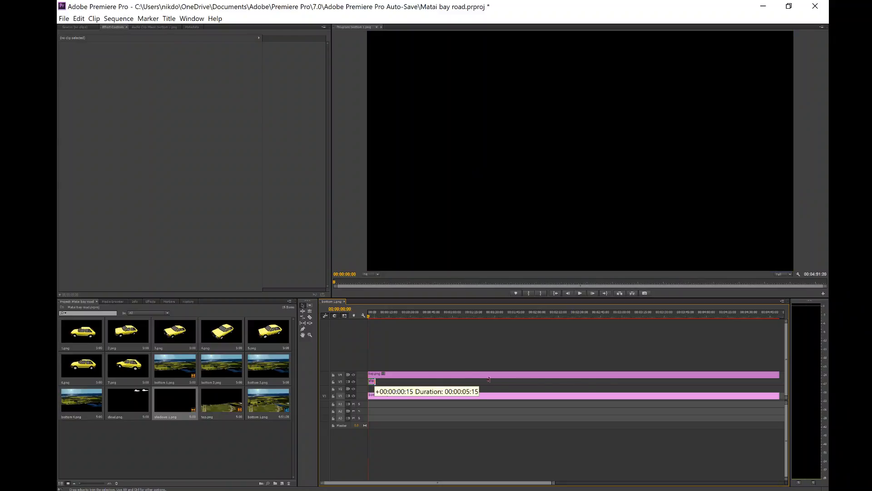
left_click_drag(489, 379, 779, 382)
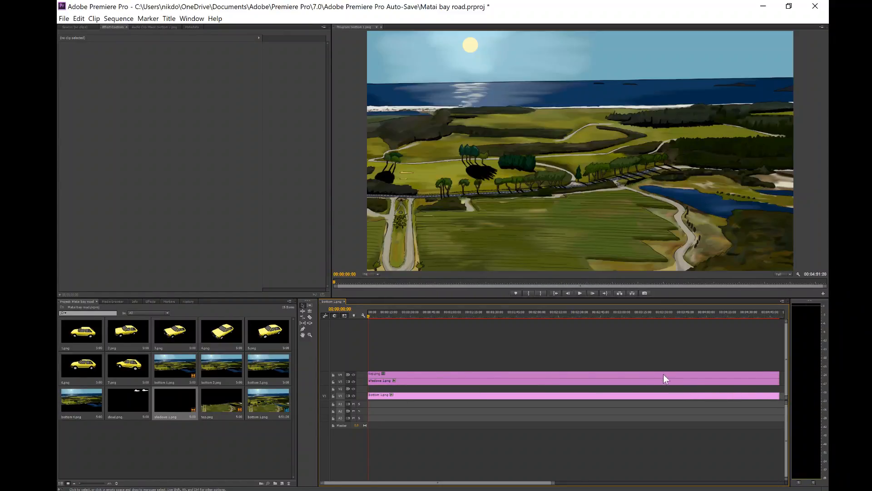
- Lower the opacity of the shadows 1.png clip to make the tree shadows partly transparent
left_click(488, 381)
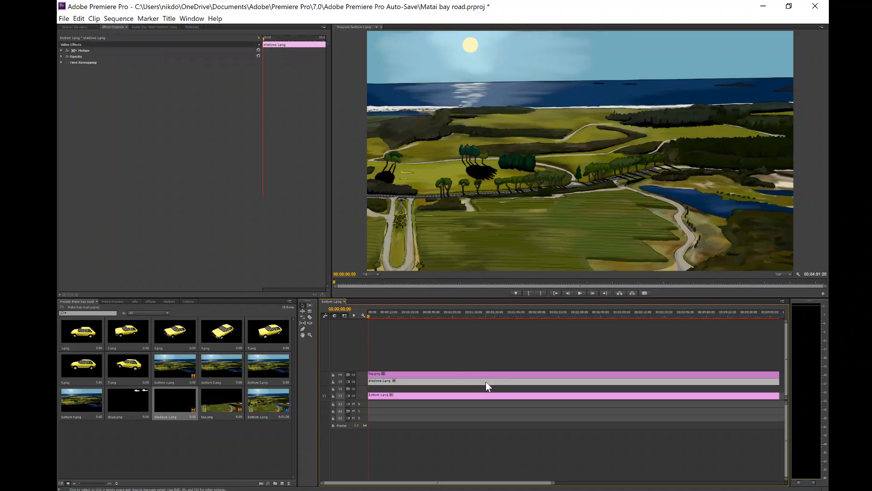
left_click(62, 51)
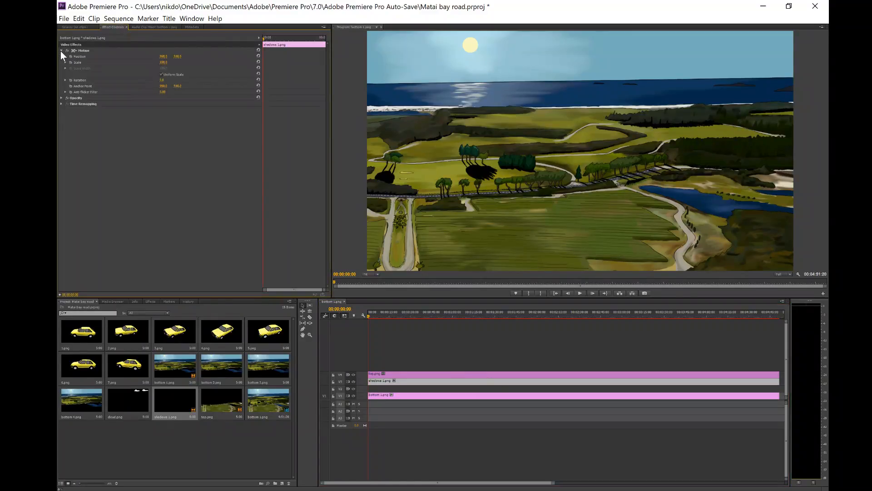
left_click(61, 97)
left_click_drag(164, 103, 131, 104)
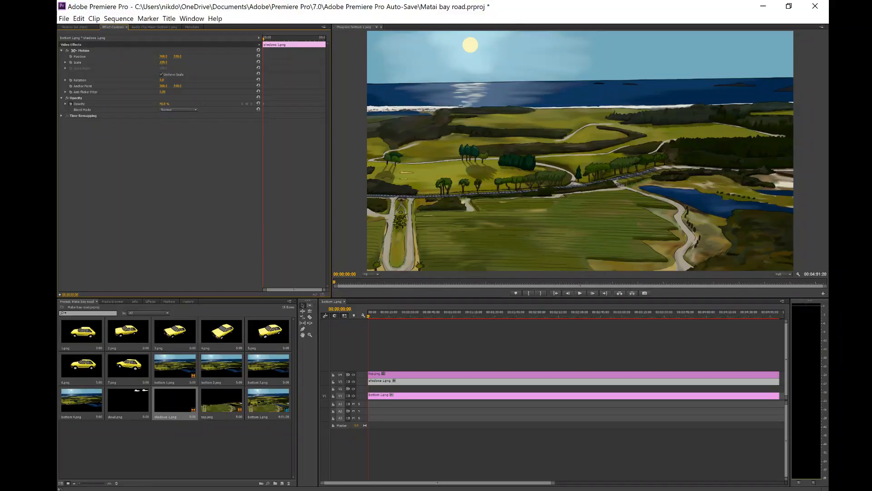
left_click_drag(136, 104, 154, 103)
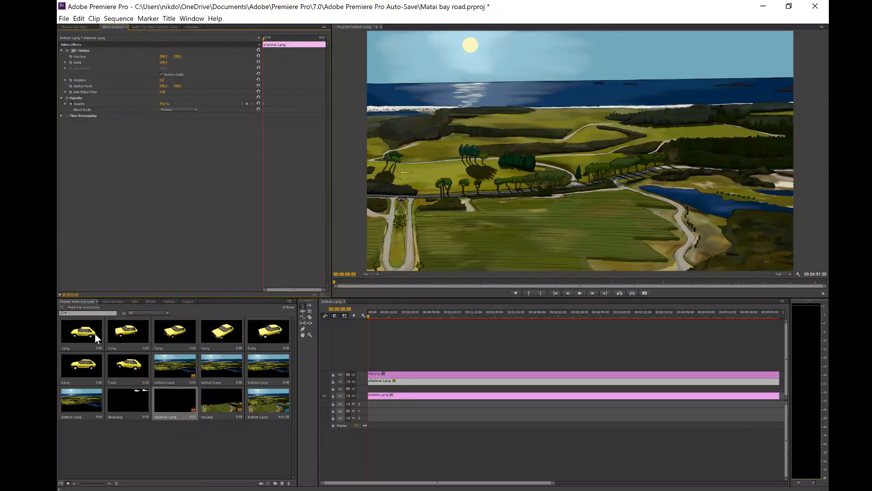
- Place the car image 1.png at the start of track V2 and extend it to the end of the sequence
left_click_drag(89, 333, 369, 390)
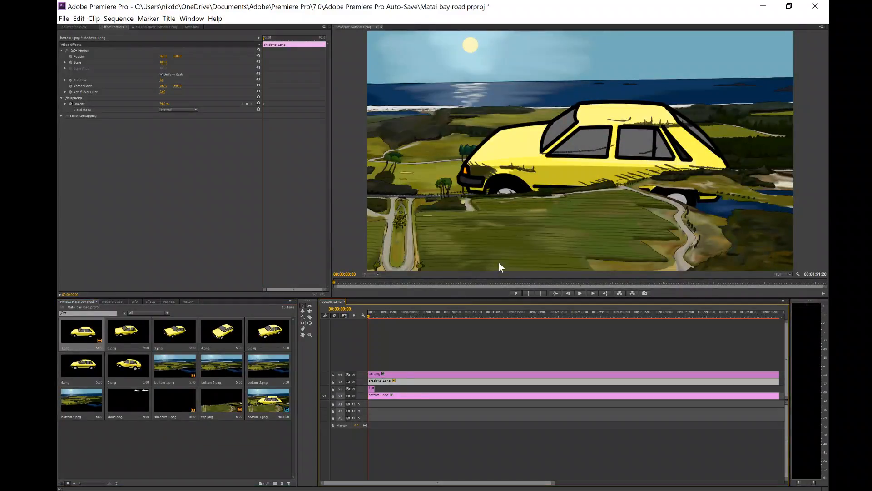
left_click_drag(372, 389, 776, 394)
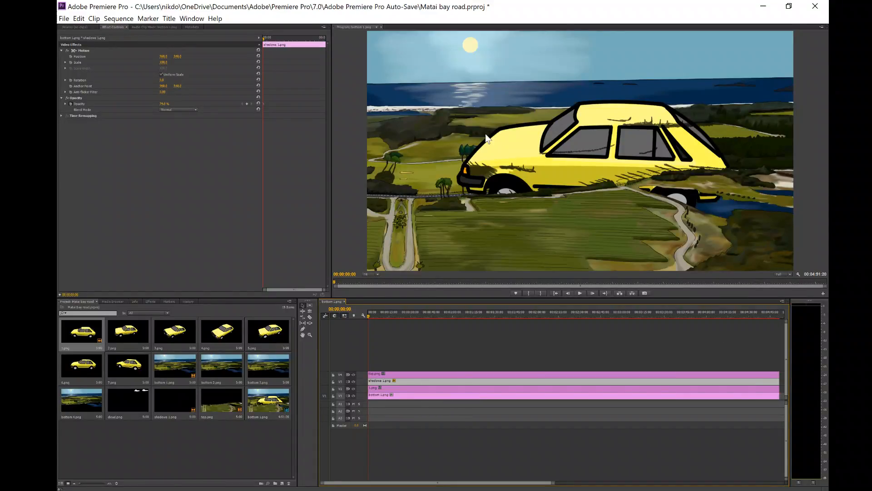
- Hide track V4 and lock the top.png and shadows 1.png tracks, V4 and V3
left_click(353, 375)
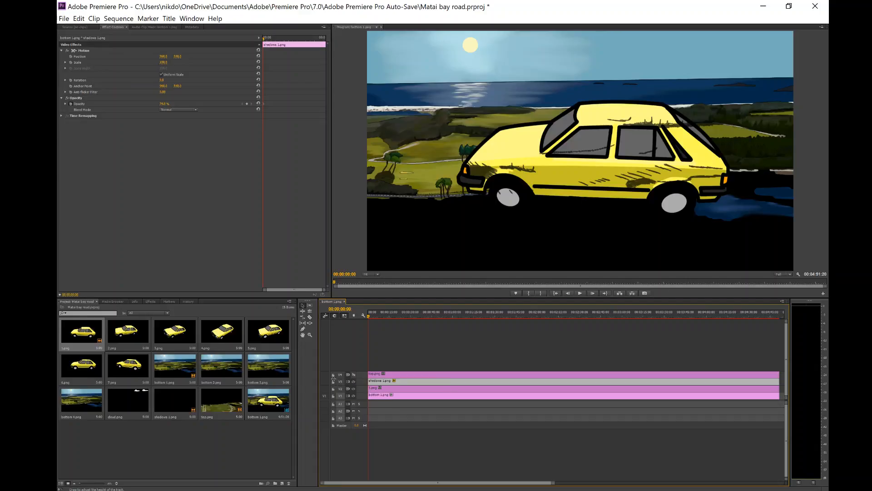
left_click(333, 374)
left_click(333, 382)
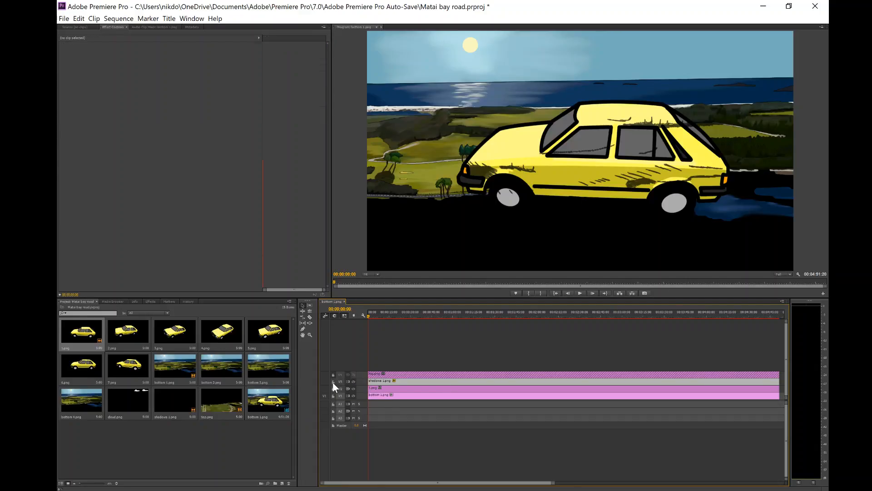
- Shrink the yellow car clip 1.png by setting its Motion scale to 3
left_click(589, 198)
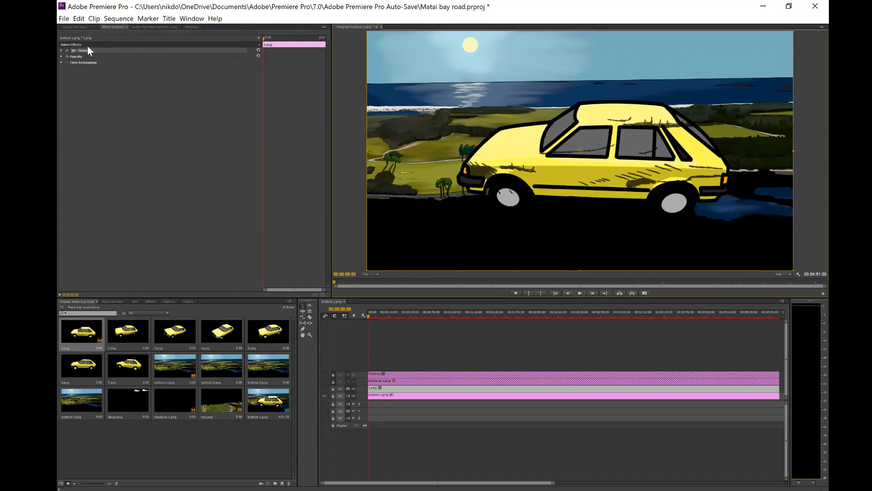
left_click(62, 50)
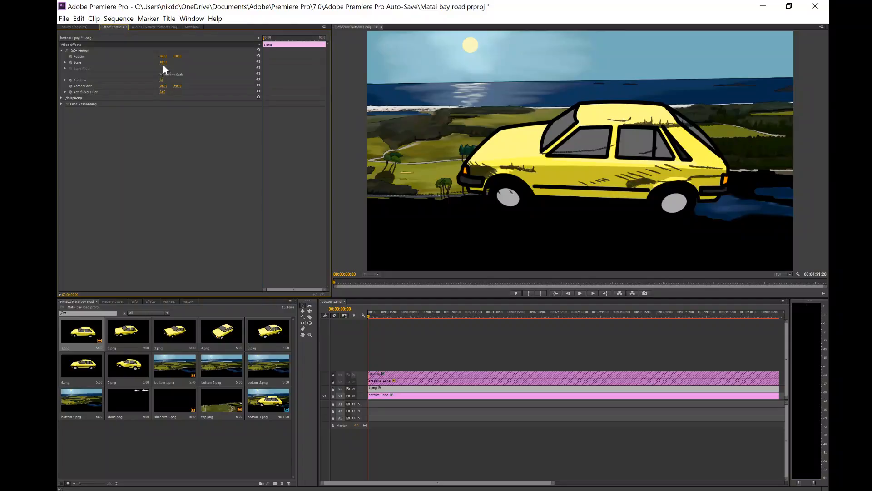
left_click_drag(163, 64, 120, 63)
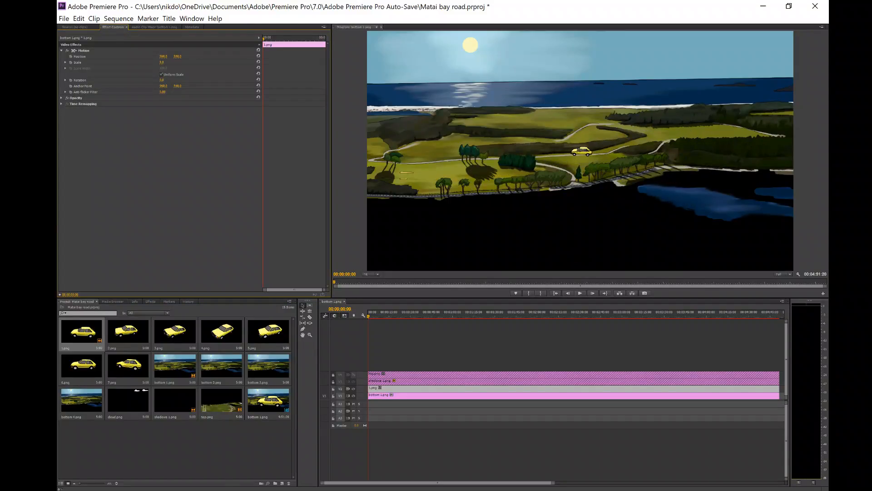
left_click(165, 63)
type("2")
key("Return")
left_click(169, 62)
type("3")
key("Return")
- Magnify the sequence preview to 150% to show the small car in close-up
left_click(375, 273)
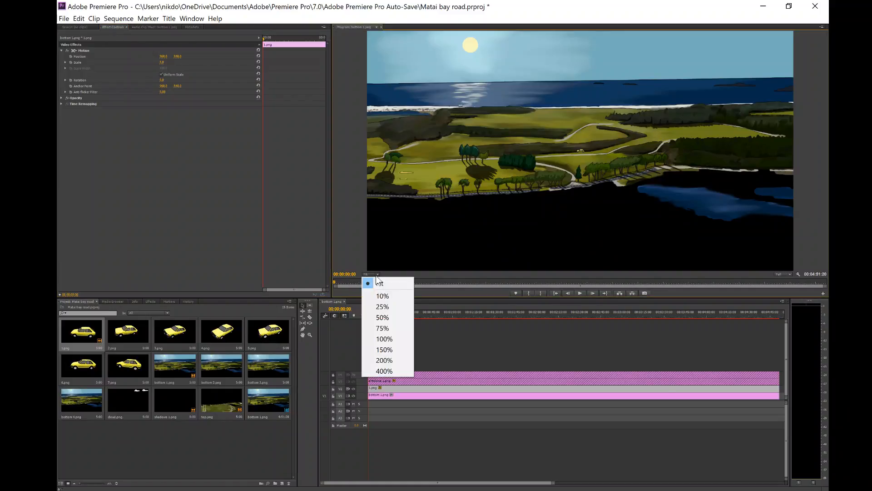
left_click(392, 348)
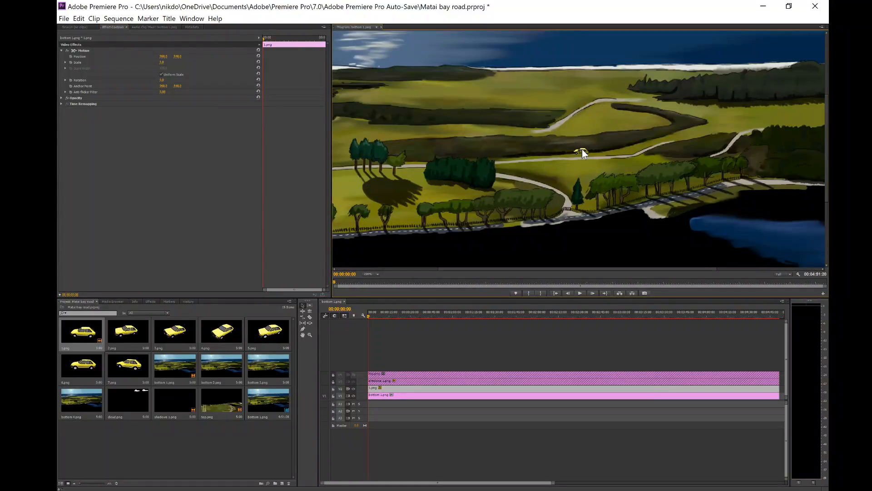
- Move the small yellow car onto the road by the trees and along it to the far right edge of the scene
left_click(580, 150)
left_click_drag(589, 153, 745, 184)
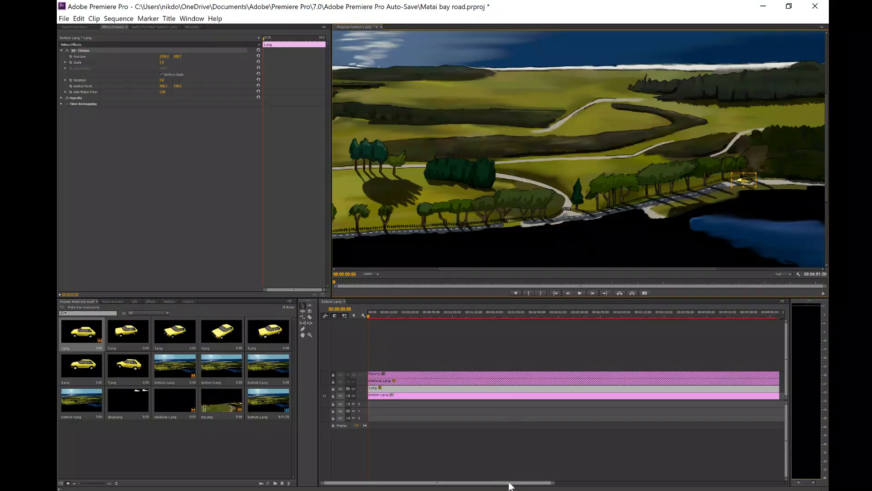
left_click(527, 483)
left_click(541, 480)
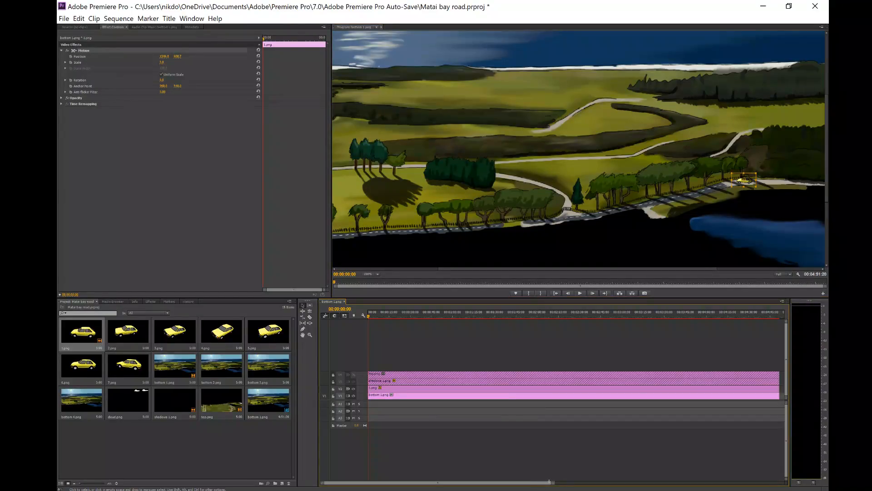
left_click_drag(538, 483, 553, 485)
left_click(427, 270)
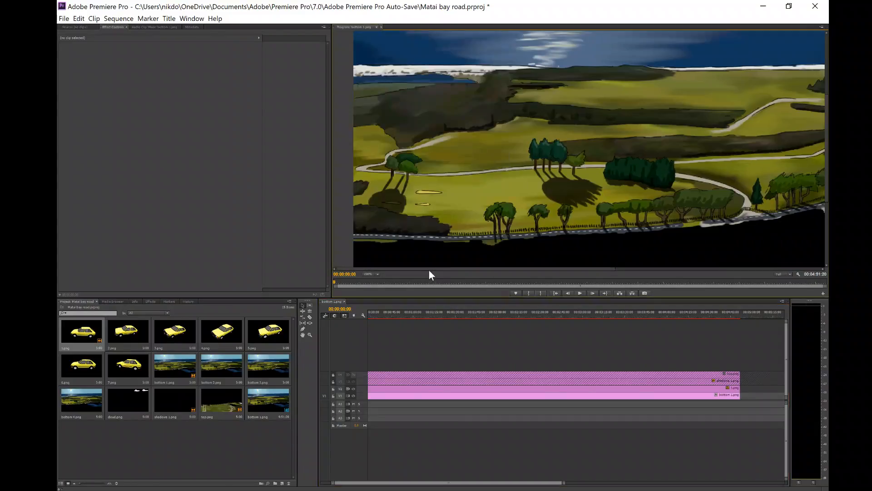
left_click_drag(445, 268, 668, 267)
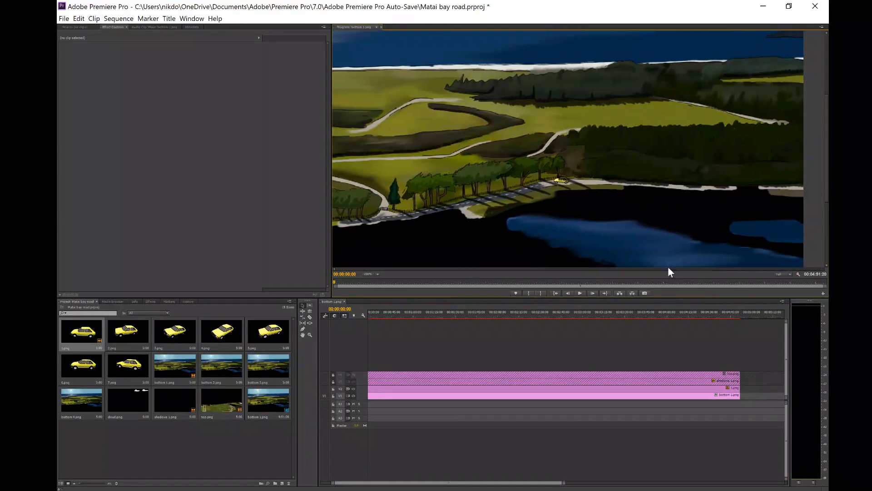
left_click(562, 180)
left_click_drag(562, 181, 799, 189)
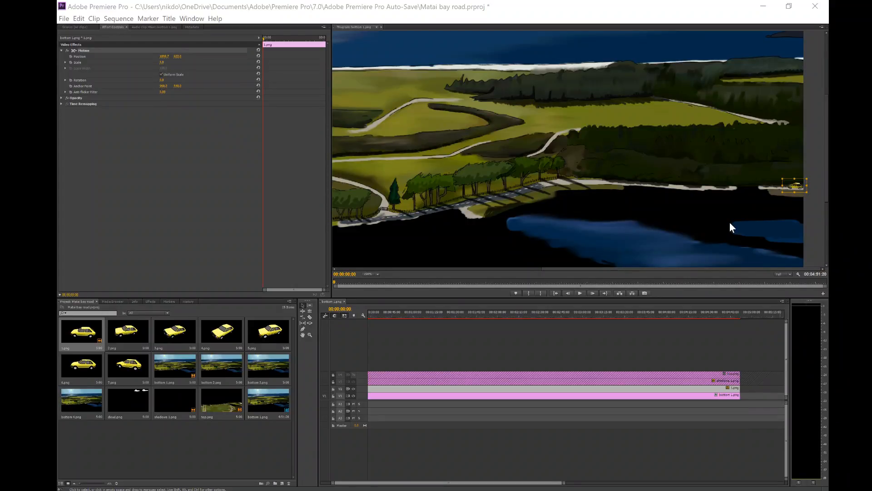
left_click_drag(800, 186, 798, 186)
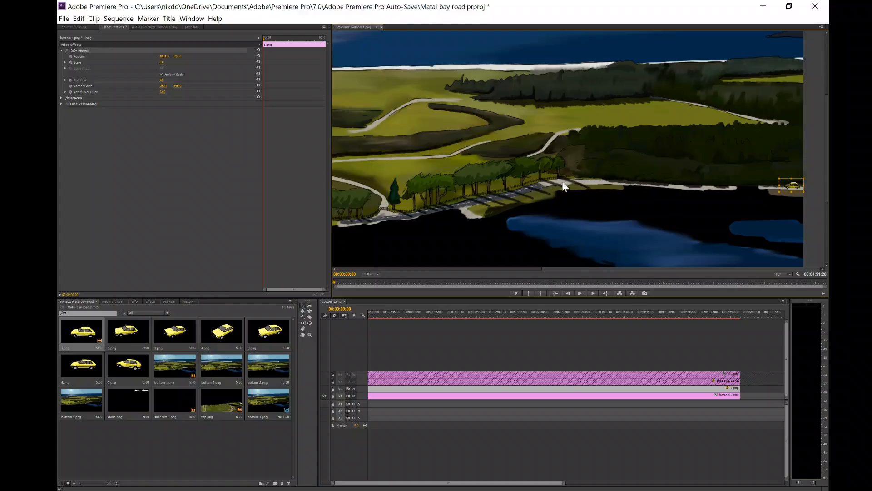
- Import dust 1.png, dust 2.png and dust 3.png from the enviroments folder in Chase into the project
right_click(94, 450)
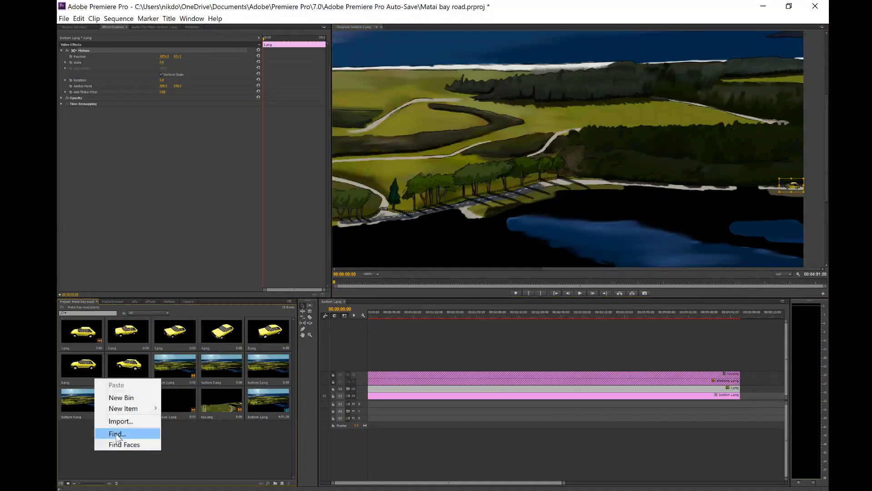
left_click(120, 418)
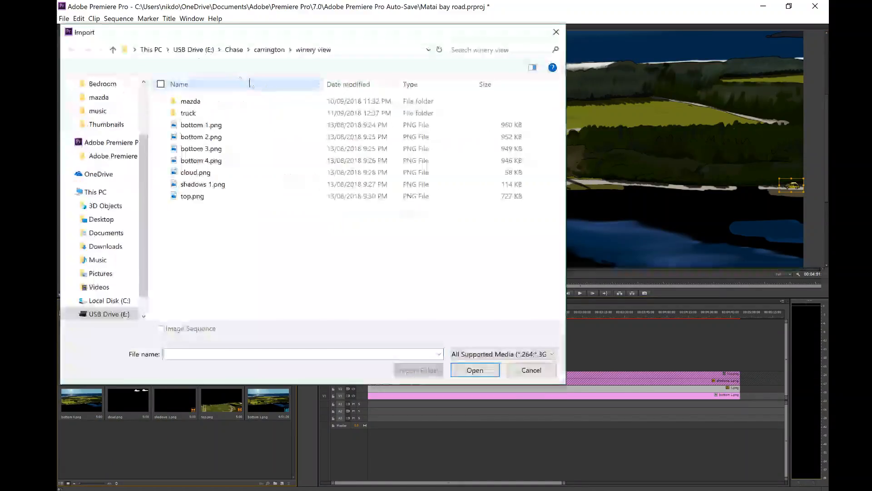
left_click(113, 49)
left_click(113, 50)
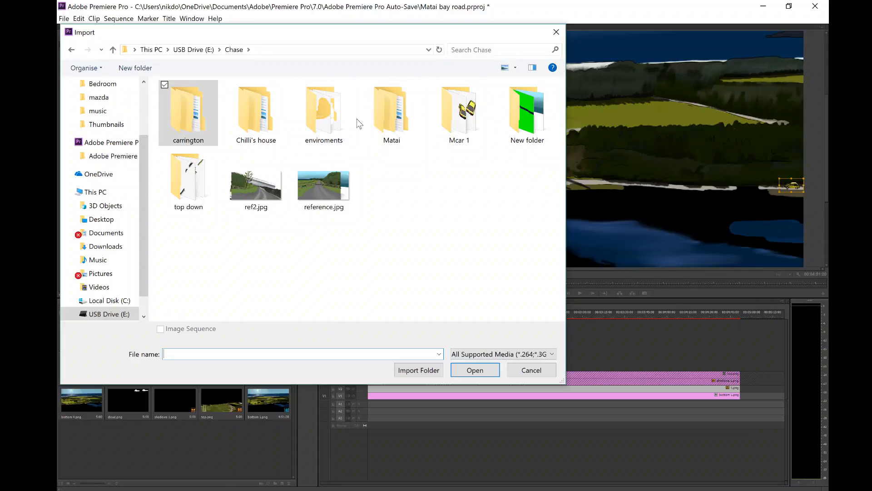
double_click(325, 123)
left_click_drag(205, 183, 185, 99)
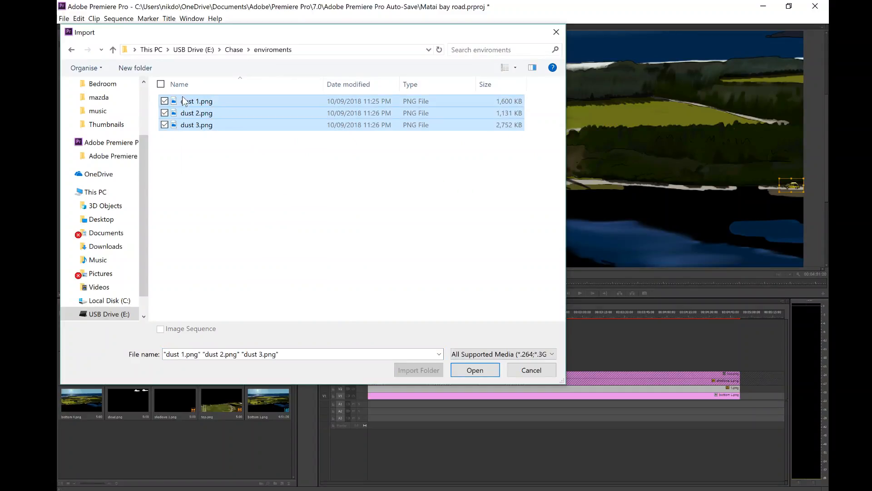
left_click(473, 370)
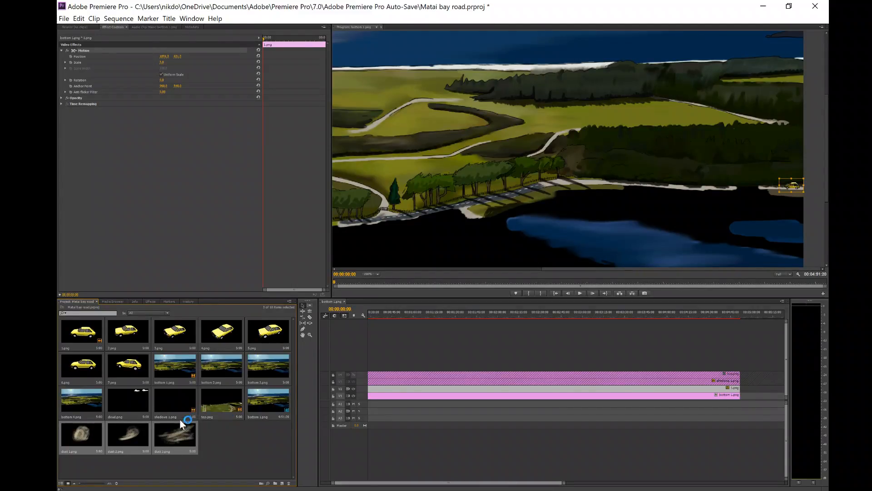
- Move the yellow car back along the road to the right-hand end of the roadside tree row
left_click_drag(541, 483, 540, 482)
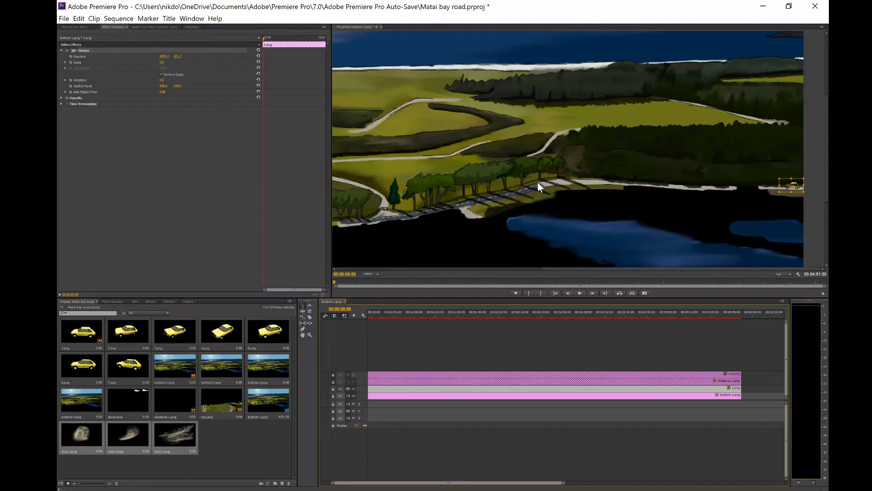
left_click_drag(526, 482, 487, 485)
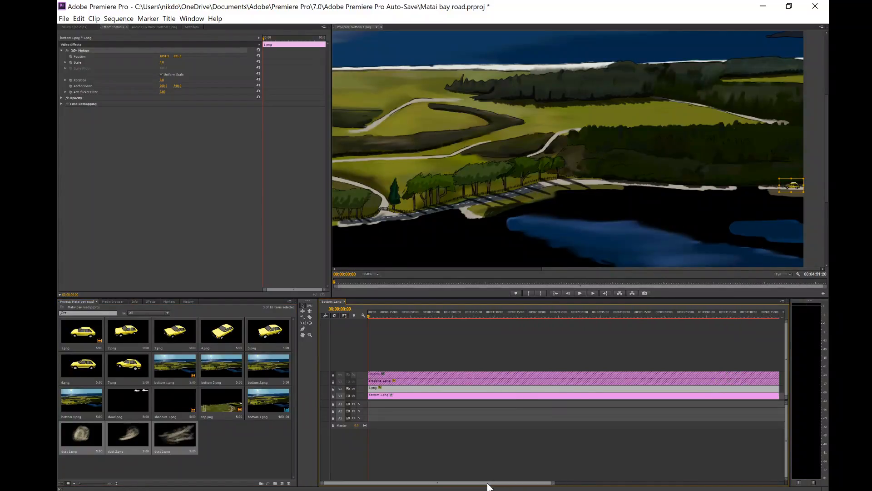
left_click_drag(555, 269, 450, 277)
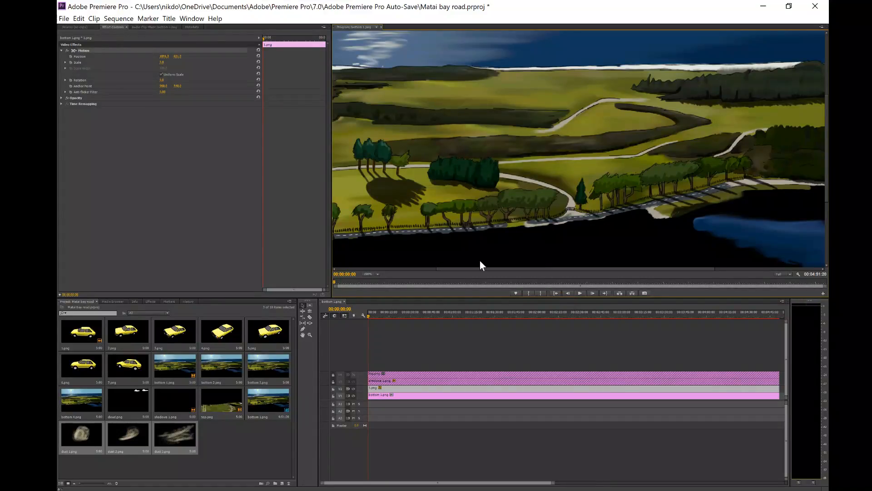
left_click_drag(495, 269, 601, 276)
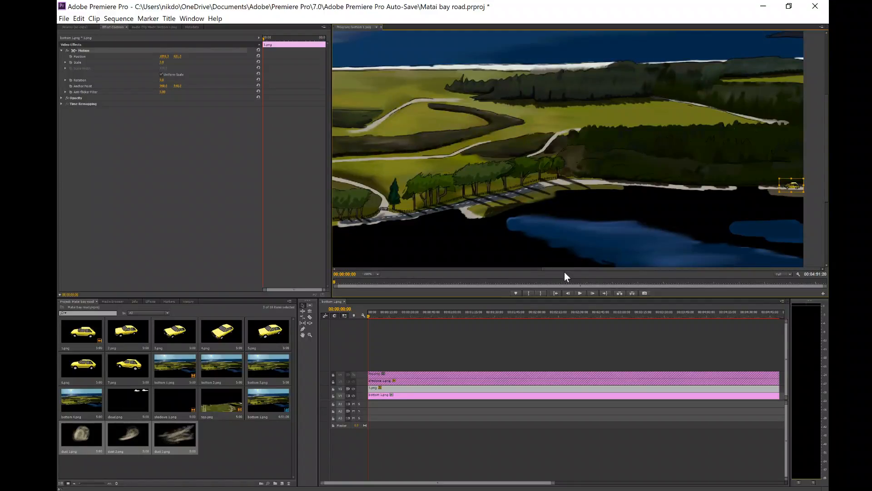
left_click_drag(568, 269, 427, 271)
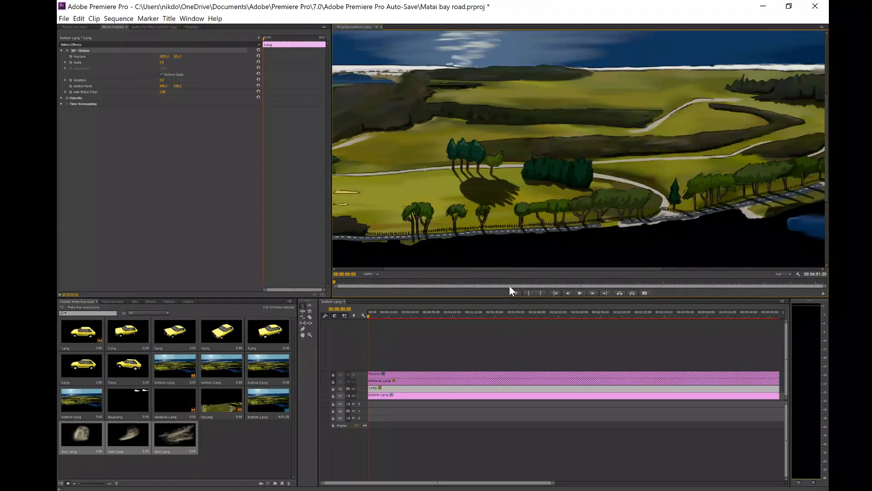
left_click_drag(517, 269, 695, 272)
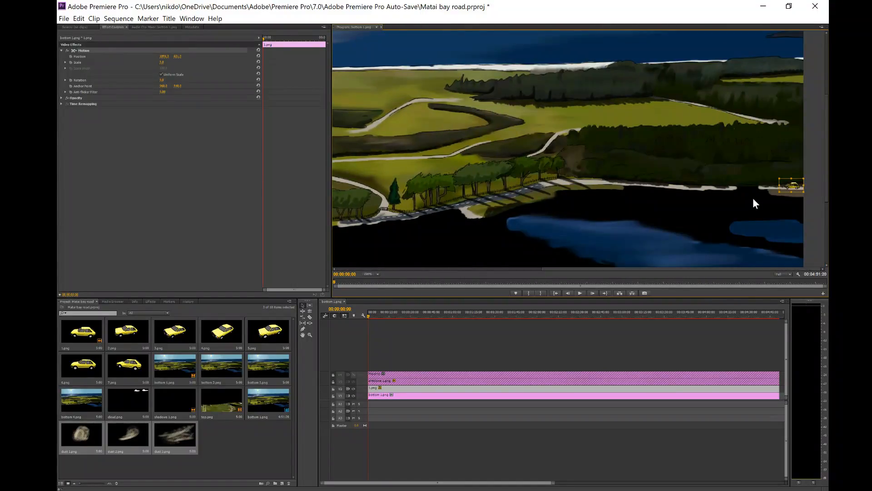
left_click_drag(796, 184, 561, 181)
- Place 4.png over the 1.png clip on track V2 at about 34 seconds and delete the leftover 1.png part after it
left_click(225, 334)
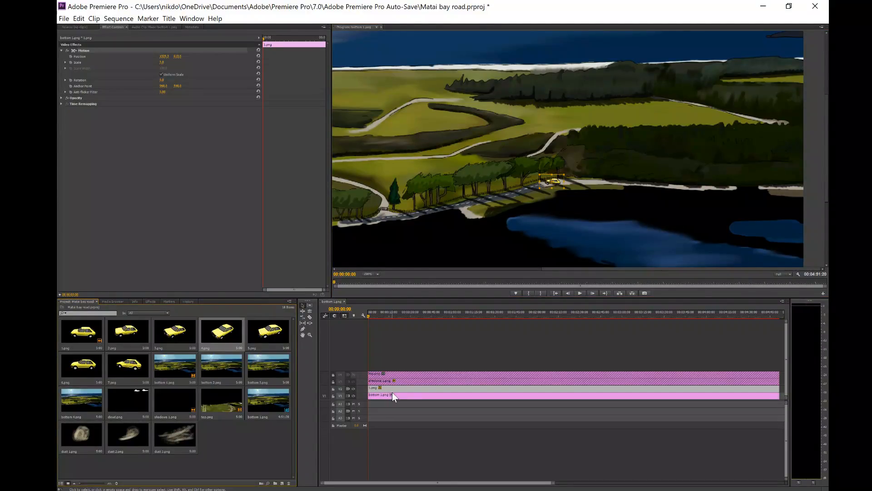
left_click_drag(216, 332, 419, 392)
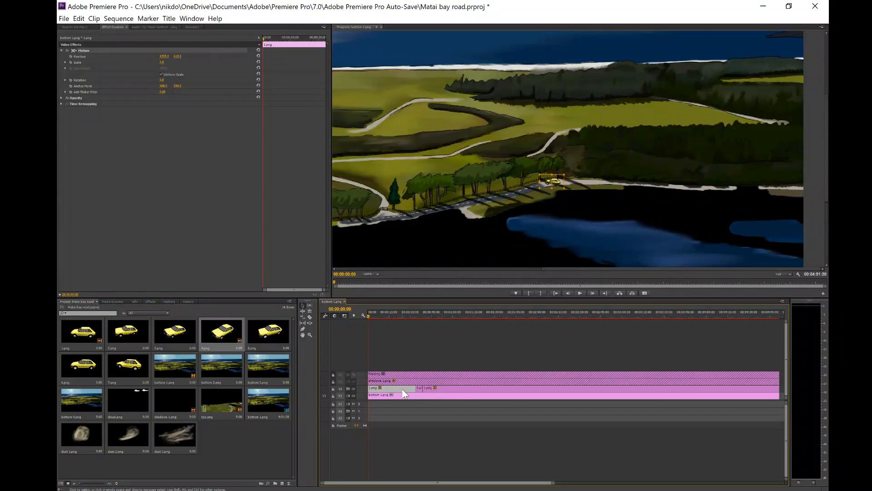
left_click(432, 389)
key("Delete")
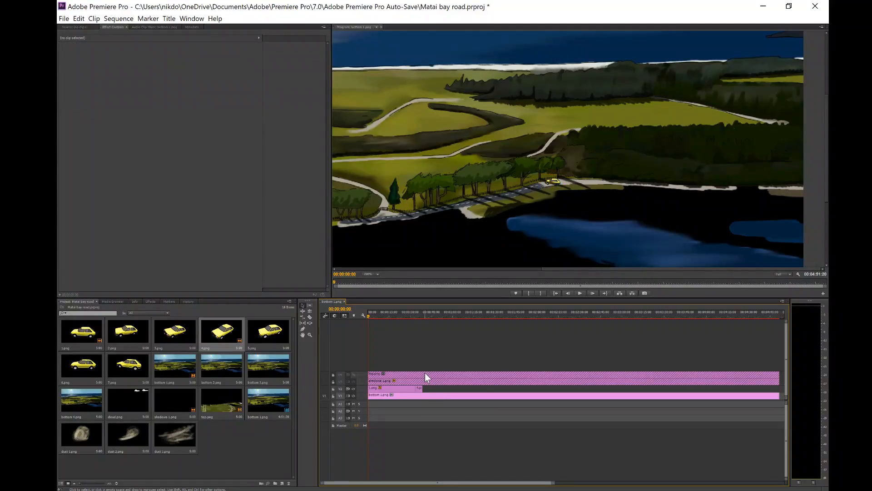
- Copy the effect settings of the 1.png clip onto 4.png and extend 4.png to the end of the sequence
left_click(408, 387)
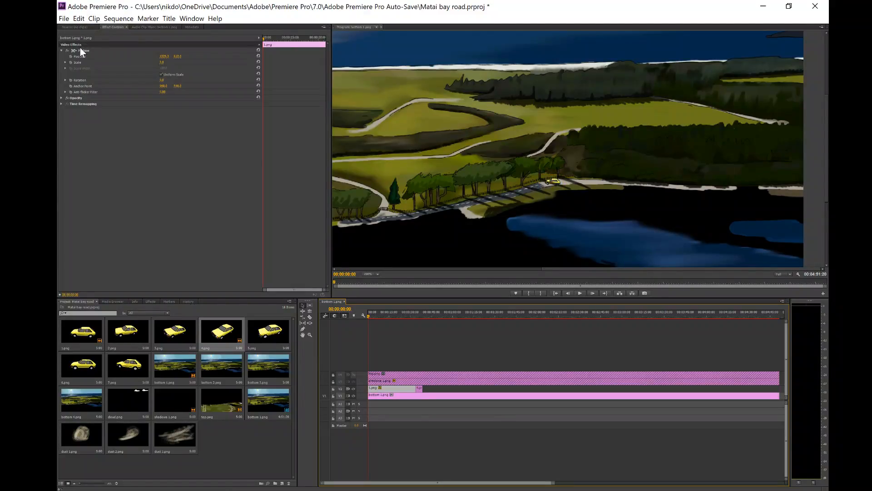
key("ctrl+a")
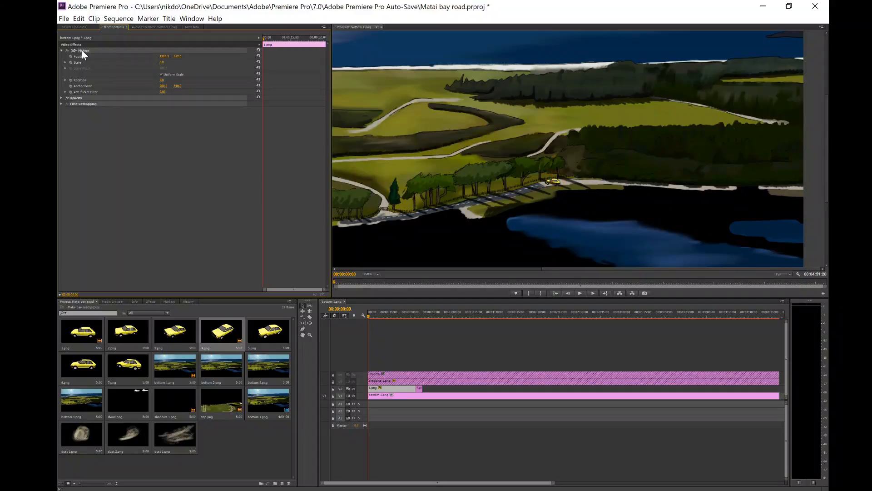
left_click(138, 132)
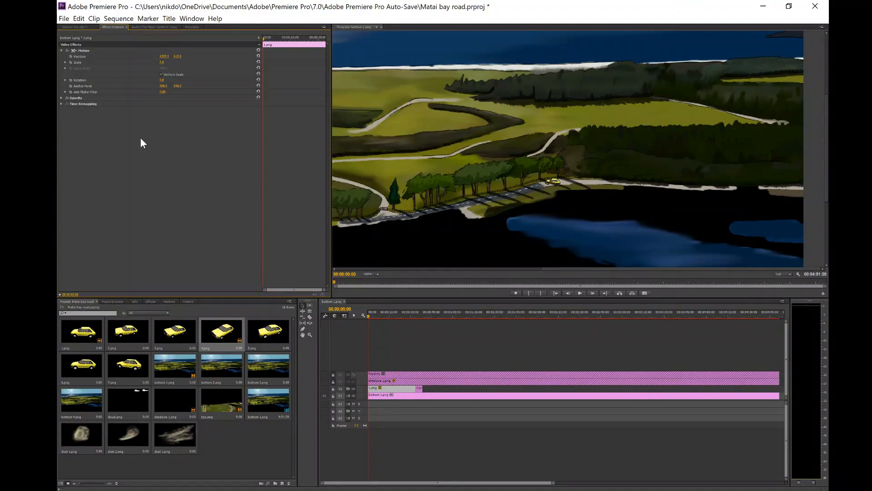
key("ctrl+a")
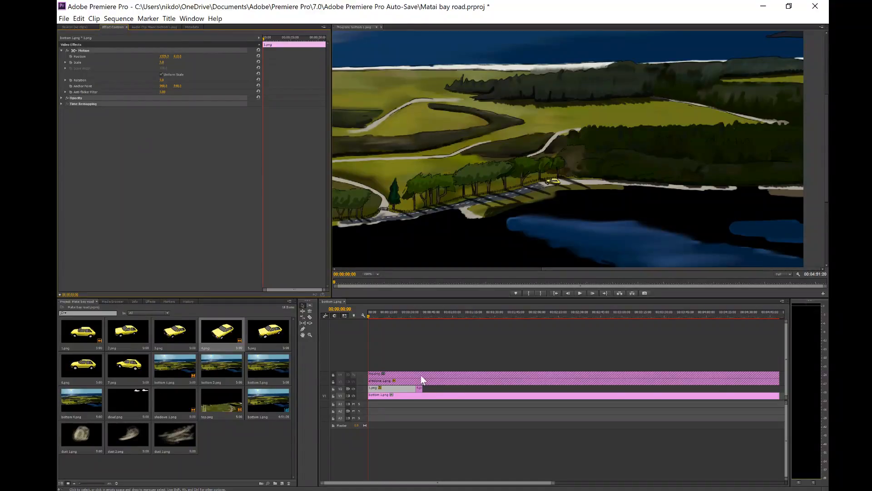
left_click(417, 313)
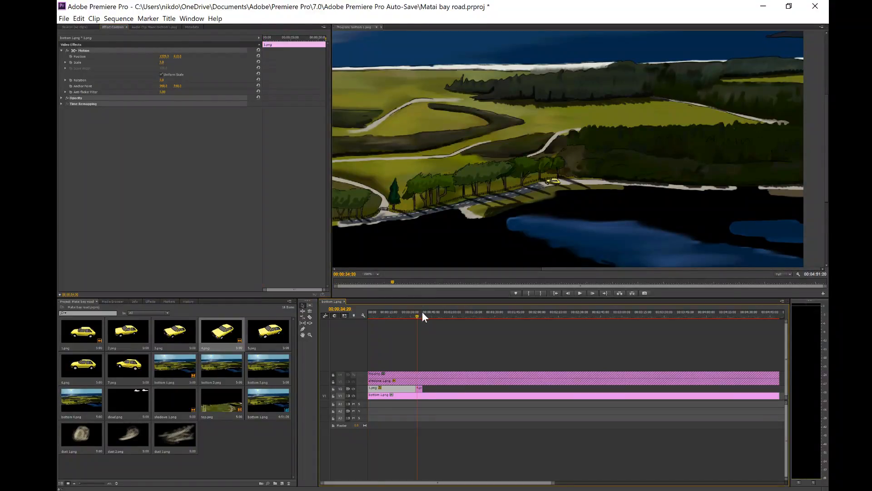
left_click(420, 387)
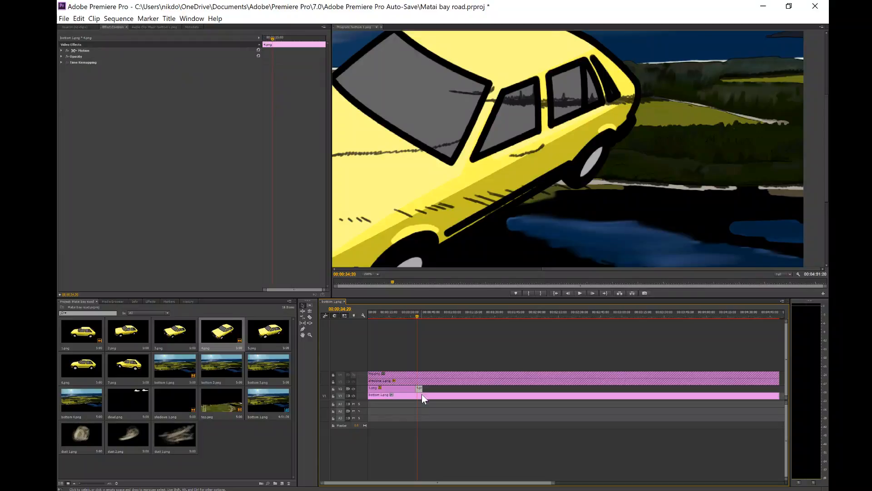
key("ctrl+v")
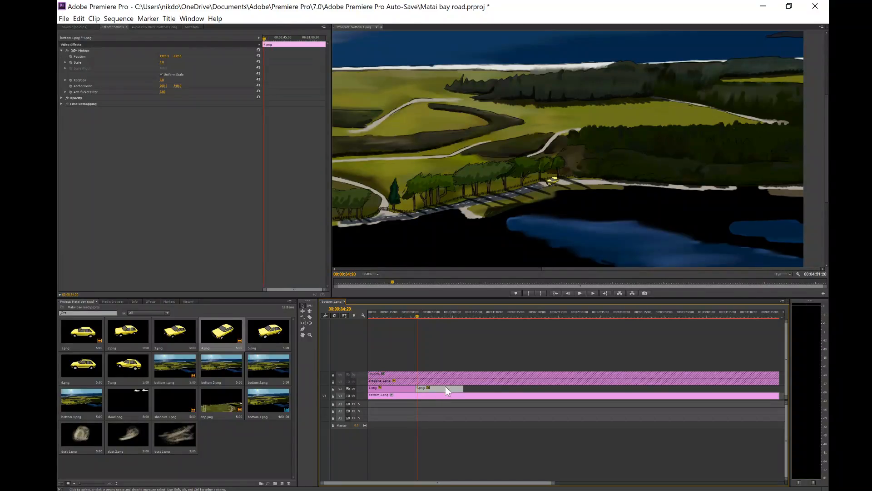
left_click_drag(463, 389, 784, 396)
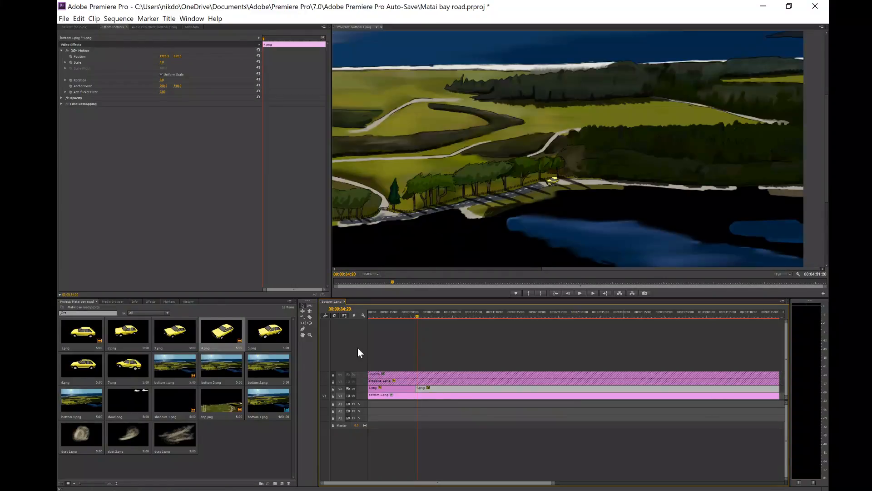
- Shift the 4.png car slightly left along the road and set its Motion scale to 2
left_click(555, 179)
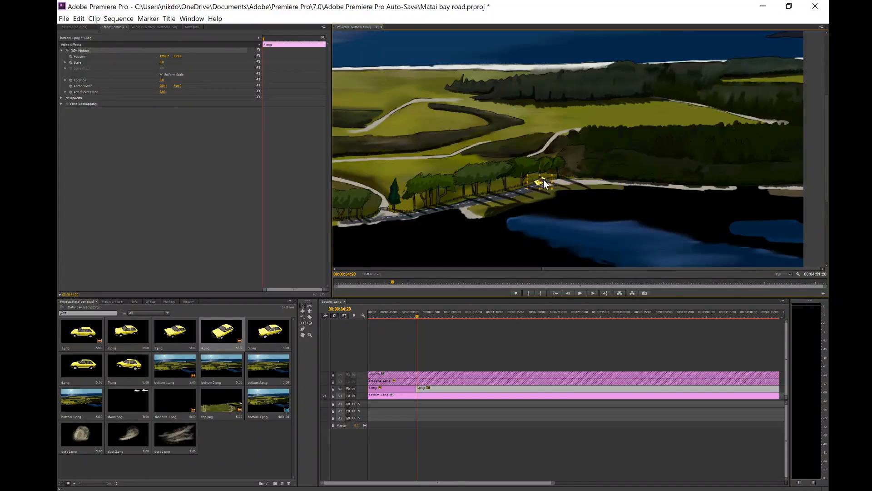
left_click(166, 61)
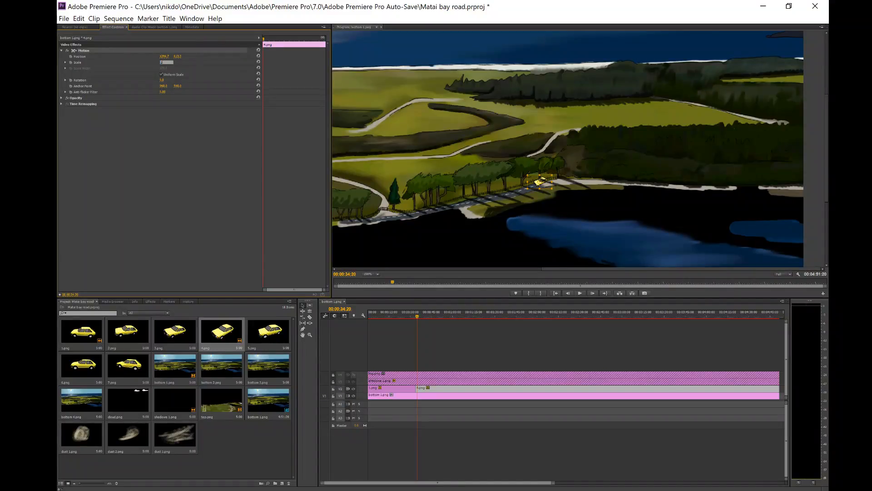
type("2")
key("Return")
- View 3.png in the Source monitor, then reselect the 4.png clip and nudge its car slightly left along the road
double_click(184, 332)
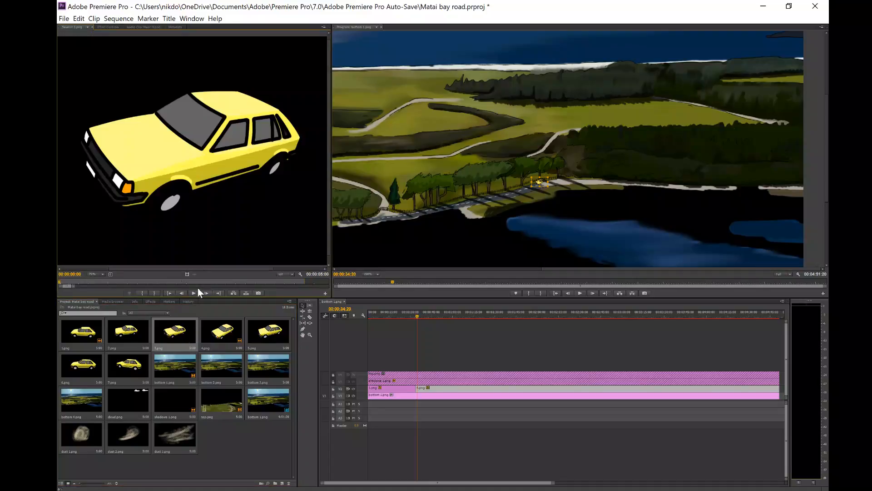
left_click(543, 196)
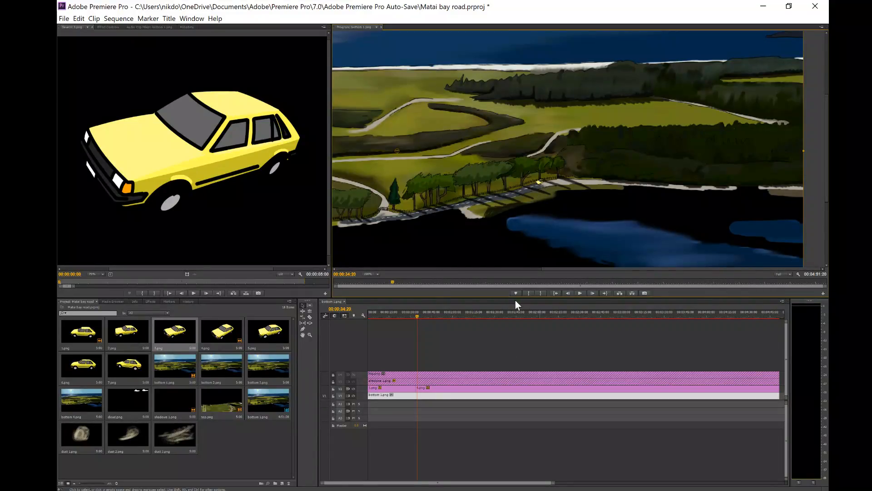
left_click(424, 389)
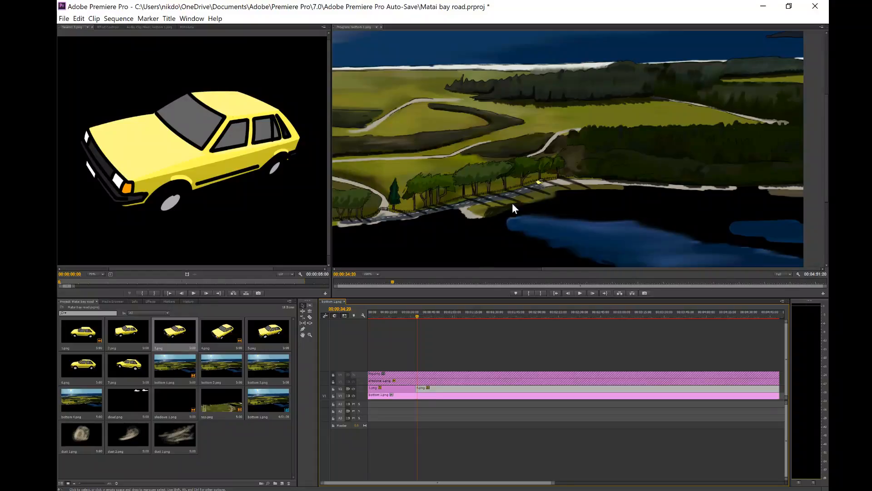
left_click(541, 182)
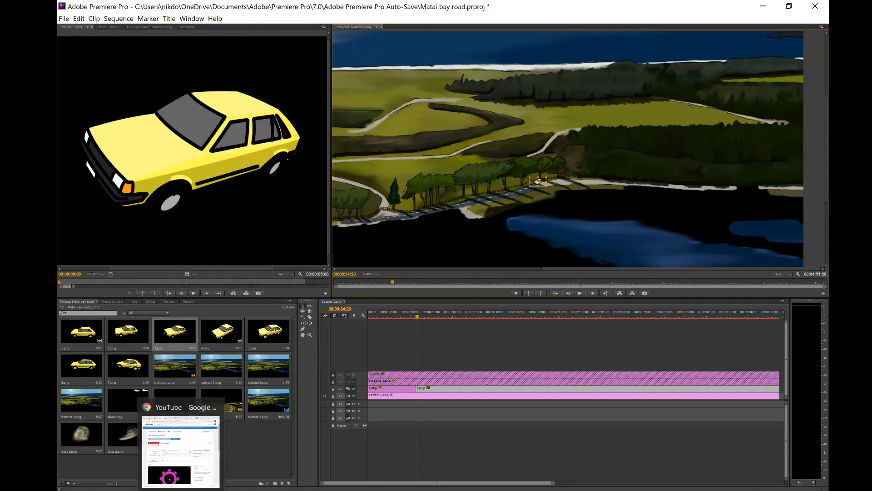
- Switch to a new Google Chrome window and open Google Maps
left_click(181, 490)
right_click(180, 490)
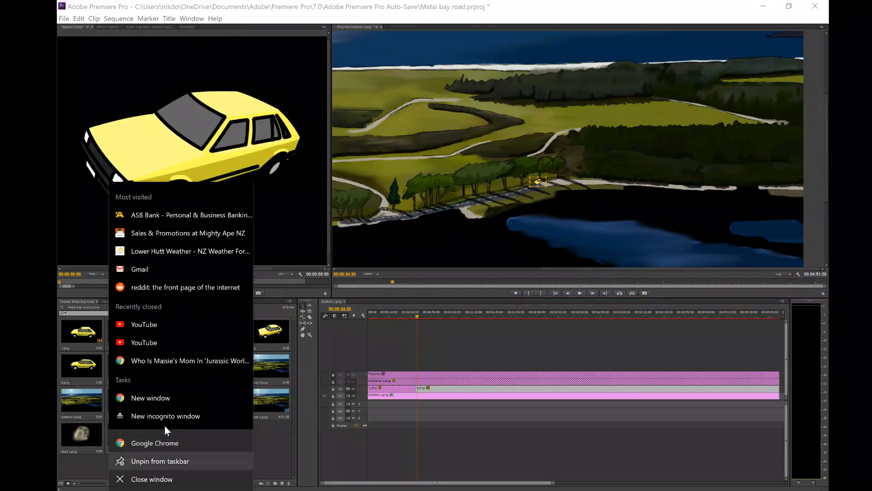
left_click(157, 442)
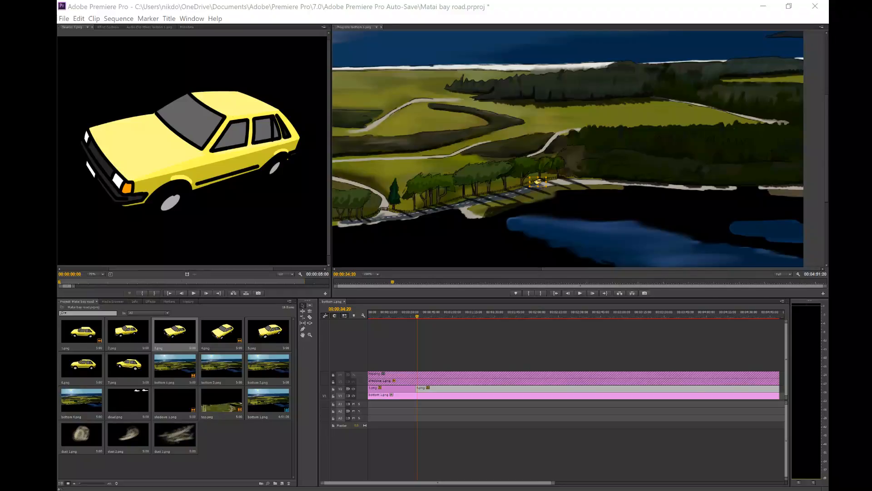
left_click_drag(291, 488, 359, 47)
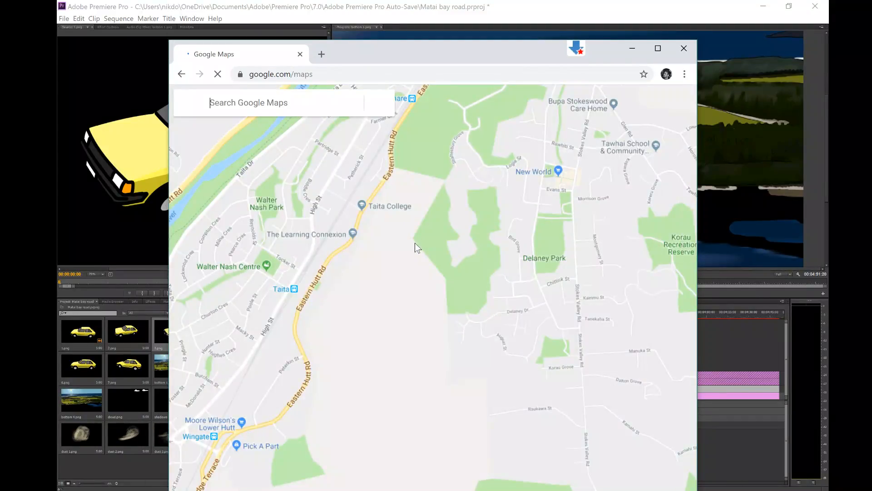
- Locate the Karikari Peninsula in the far north of New Zealand and examine the road running north from it
scroll(416, 244, "down", 2)
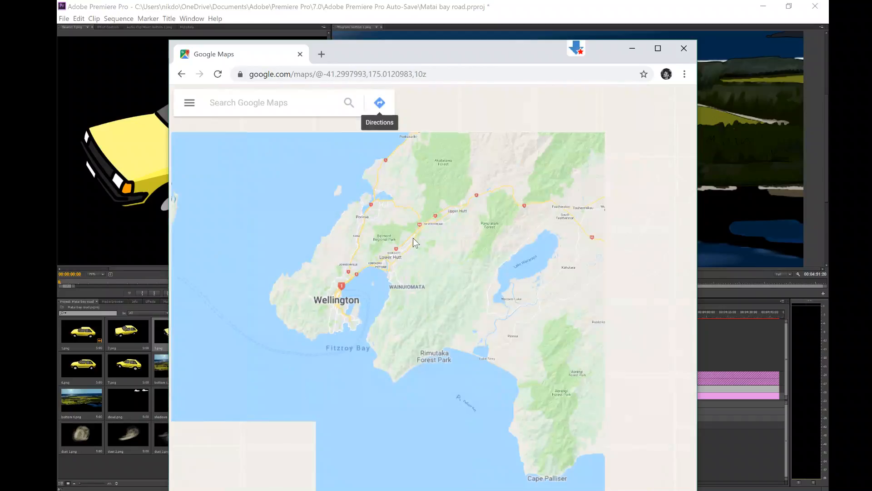
scroll(413, 238, "down", 2)
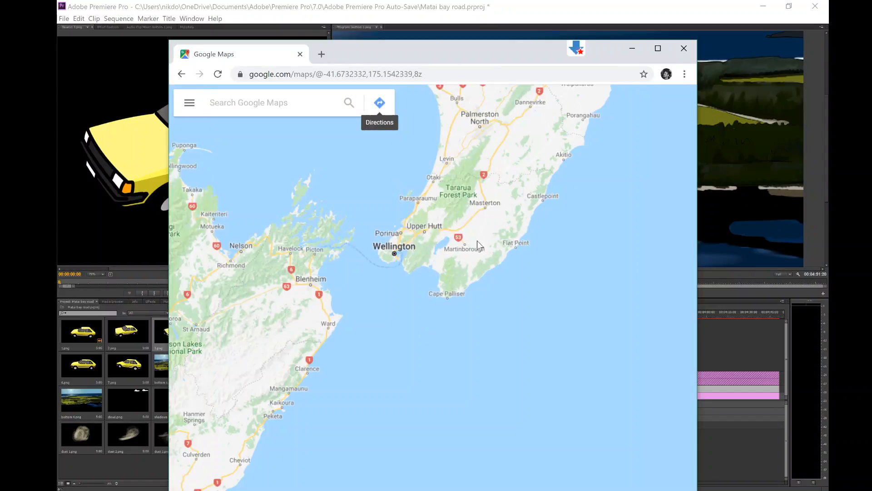
left_click_drag(489, 148, 487, 307)
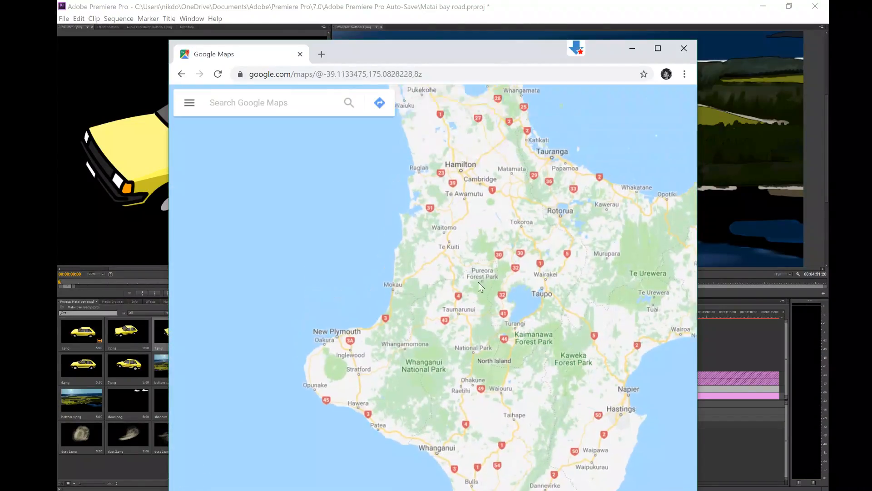
left_click_drag(414, 98, 421, 260)
left_click_drag(363, 113, 421, 259)
left_click_drag(382, 159, 423, 265)
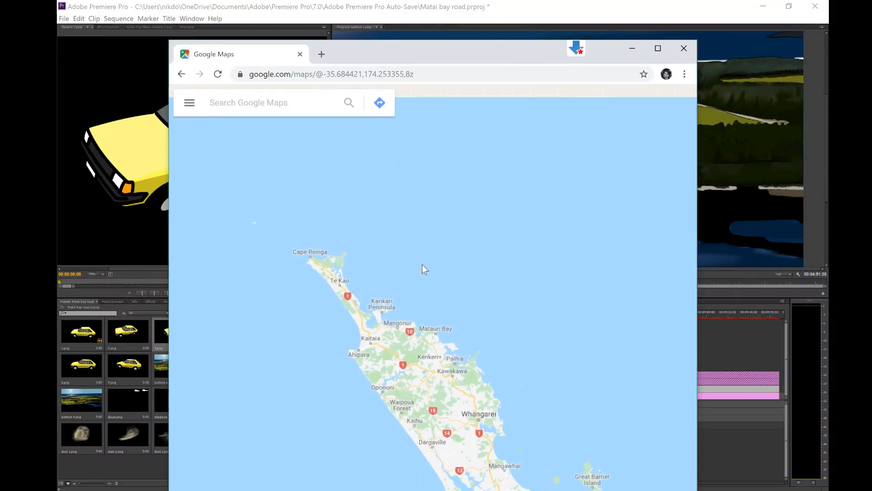
scroll(430, 320, "up", 1)
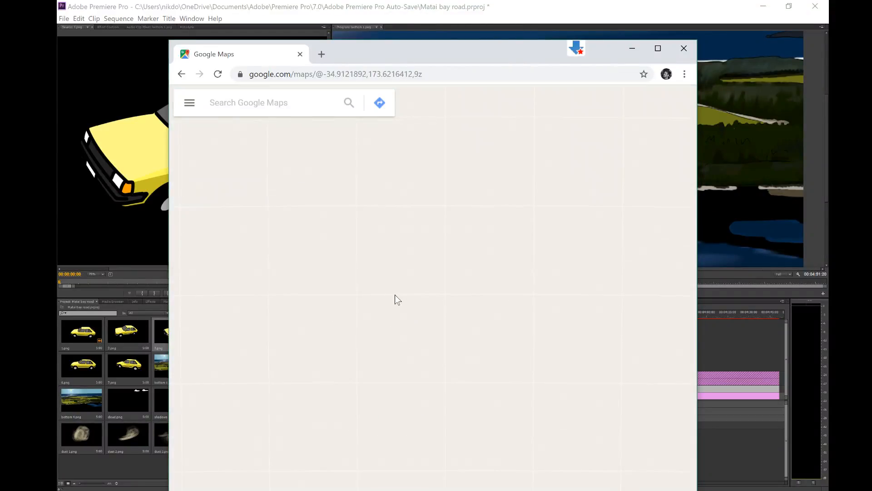
scroll(378, 300, "up", 1)
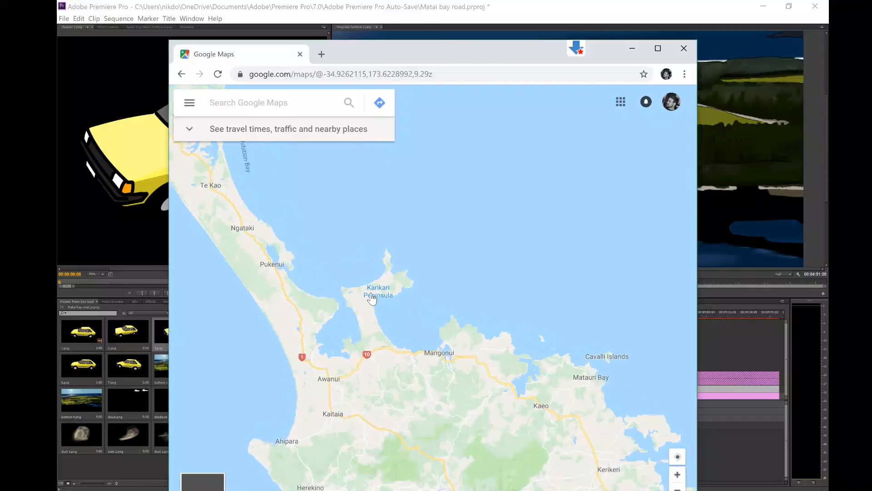
scroll(378, 300, "up", 4)
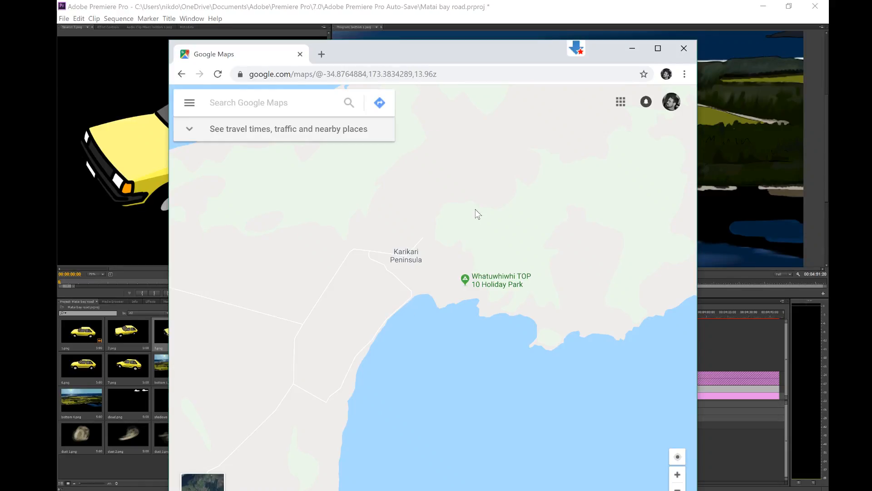
left_click_drag(475, 206, 439, 300)
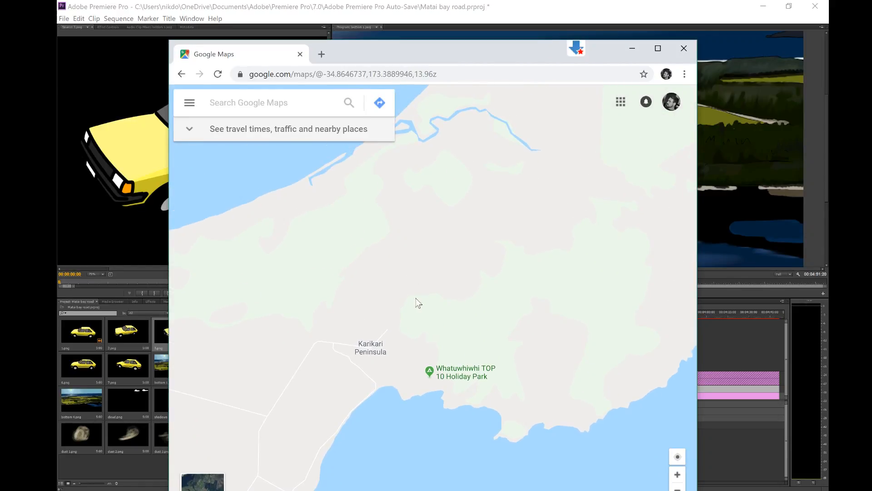
scroll(415, 318, "up", 2)
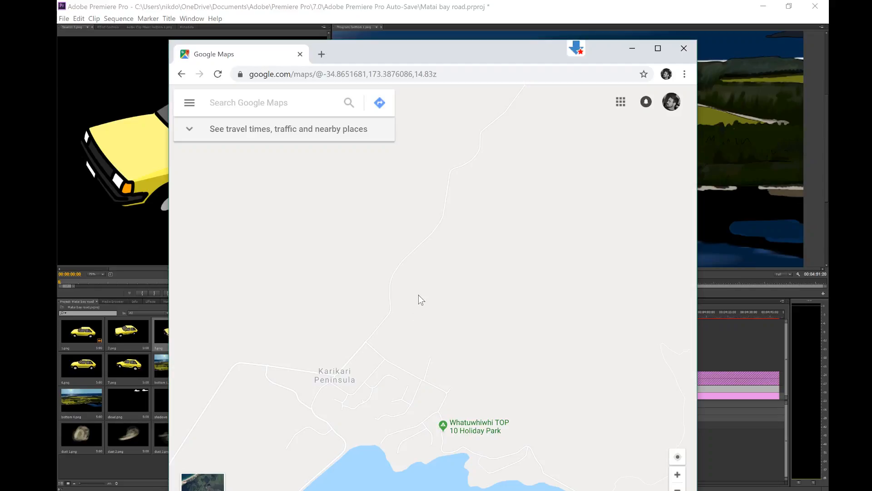
left_click_drag(418, 298, 403, 335)
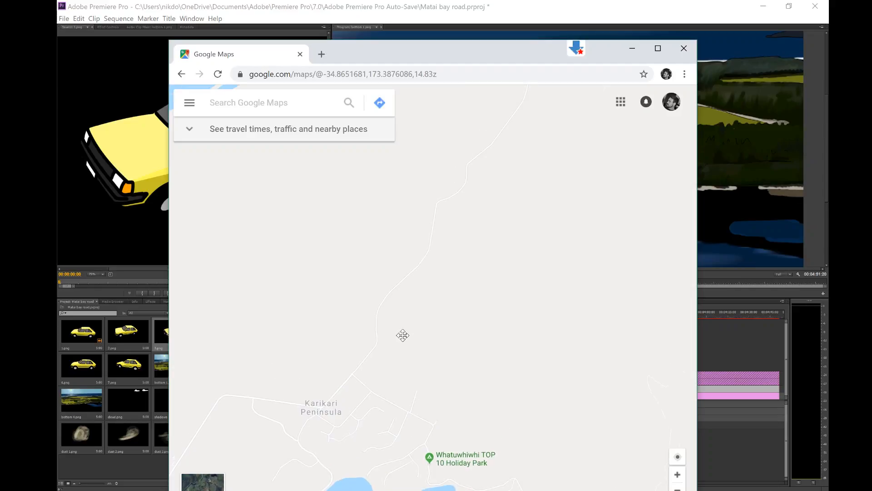
- Show the map as satellite imagery and examine Matai Bay Rd around Carrington Estate and Karikari Estate
left_click(207, 475)
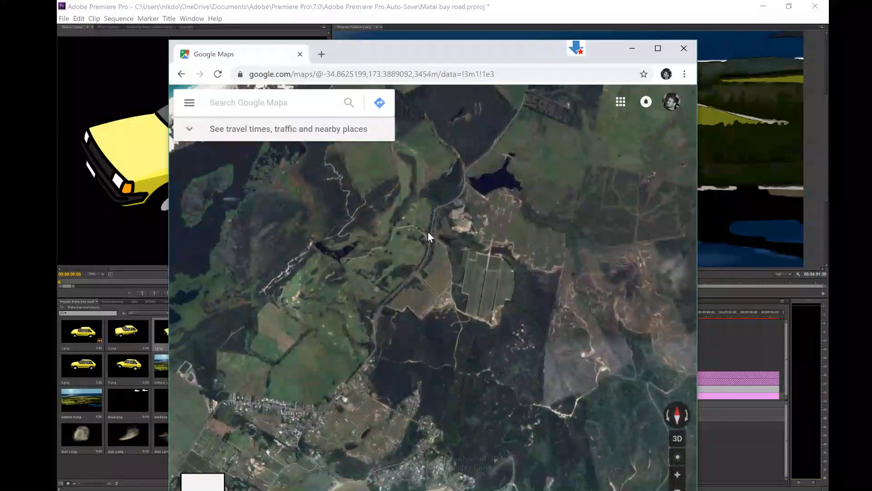
scroll(428, 251, "up", 1)
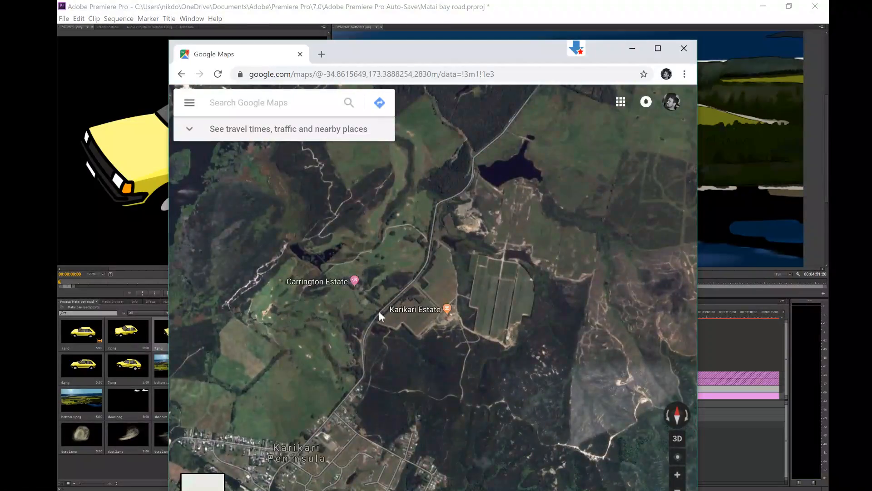
scroll(454, 259, "up", 1)
scroll(447, 257, "up", 3)
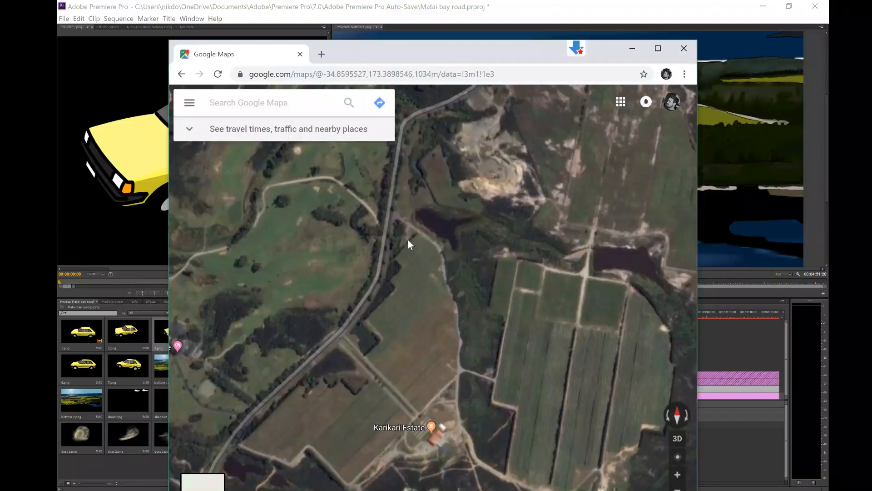
scroll(426, 231, "down", 3)
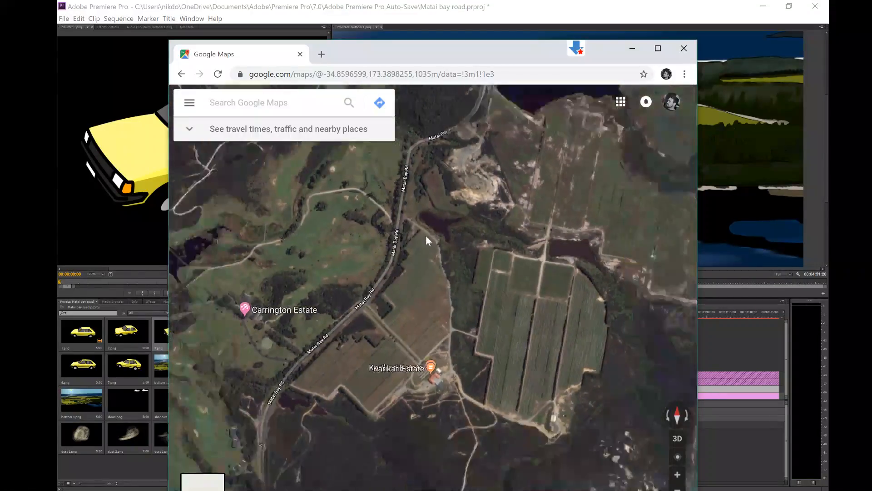
scroll(372, 222, "down", 3)
left_click_drag(372, 222, 419, 310)
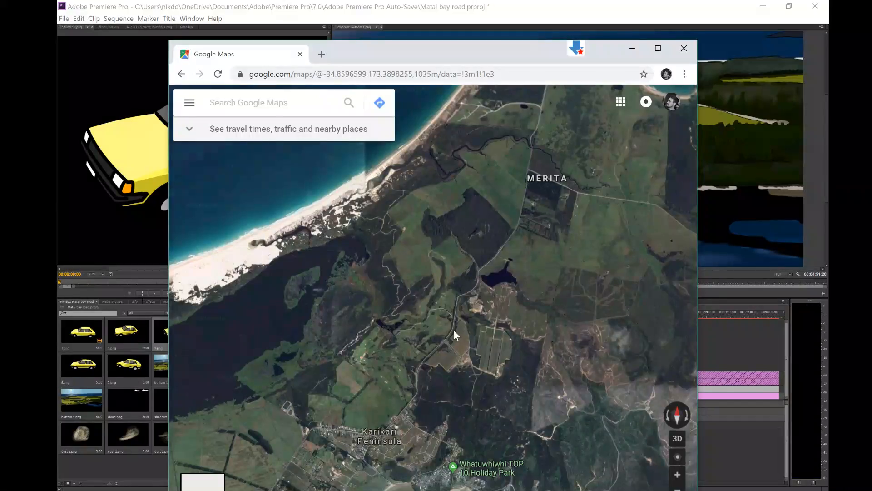
scroll(453, 331, "up", 4)
- Reposition the Chrome window to reveal the map's scale bar and gauge the distance along the Matai Bay Rd stretch
left_click_drag(508, 53, 492, 33)
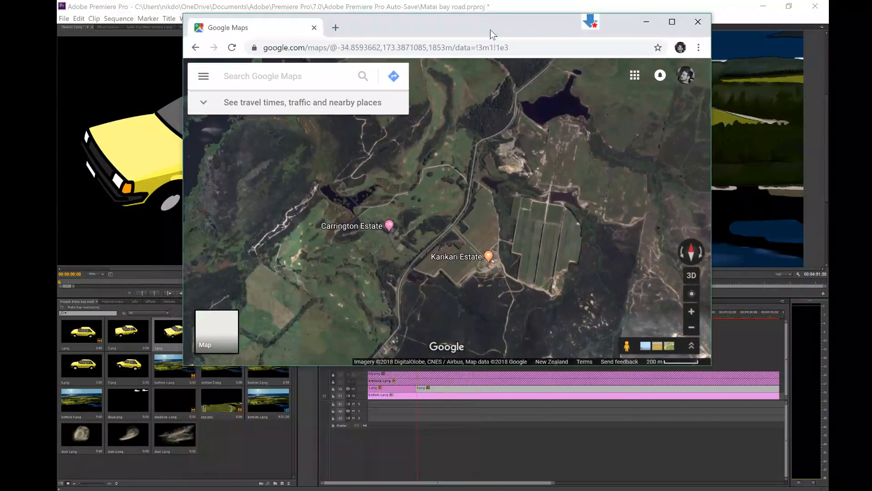
scroll(456, 214, "up", 2)
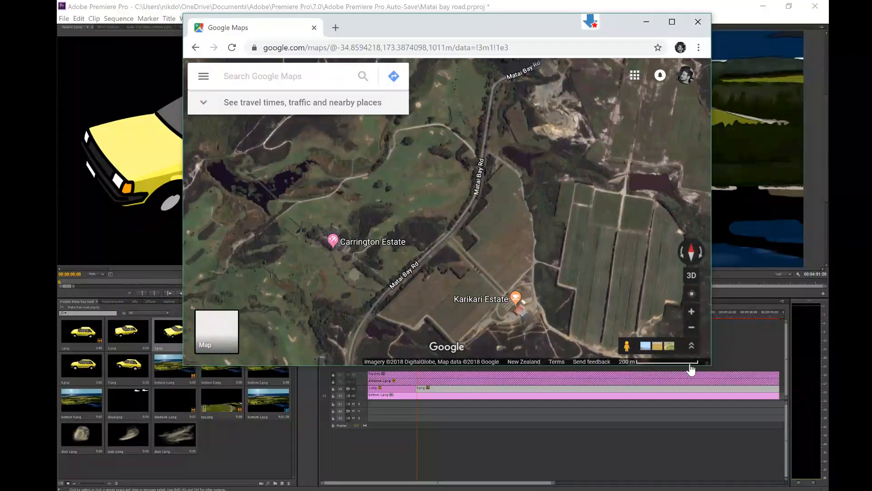
scroll(474, 231, "up", 2)
left_click_drag(497, 221, 498, 242)
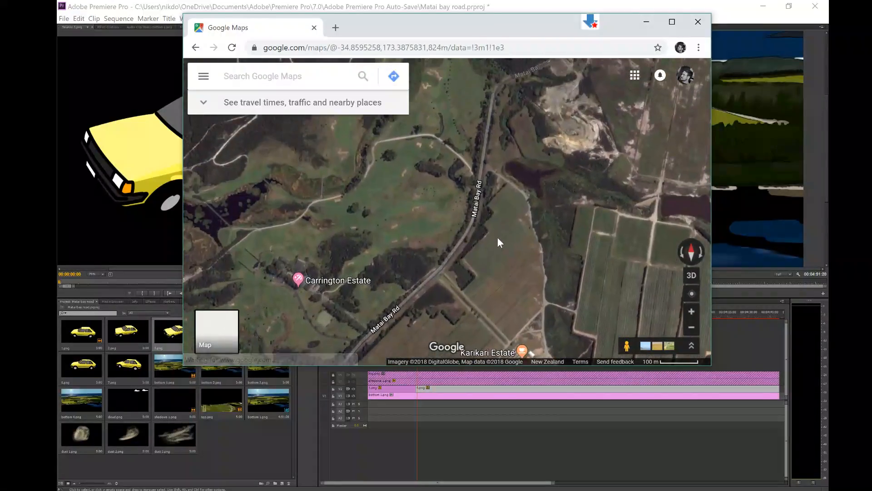
left_click_drag(485, 204, 468, 235)
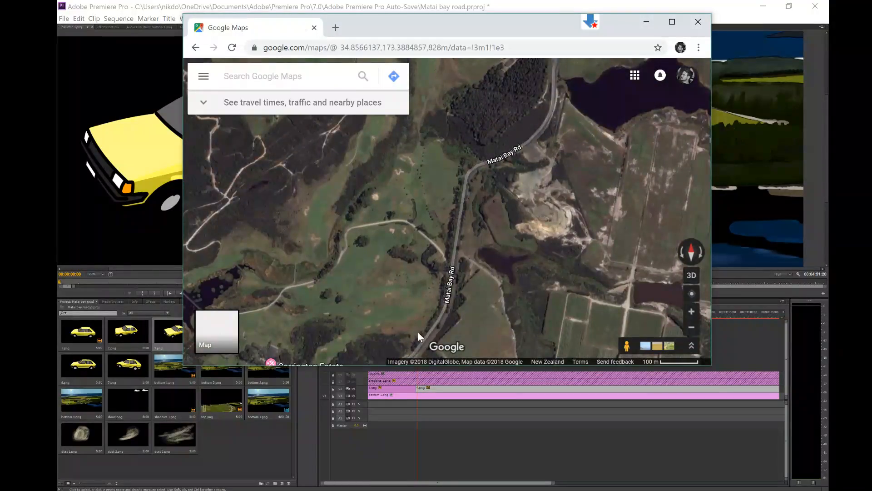
left_click_drag(476, 277, 478, 290)
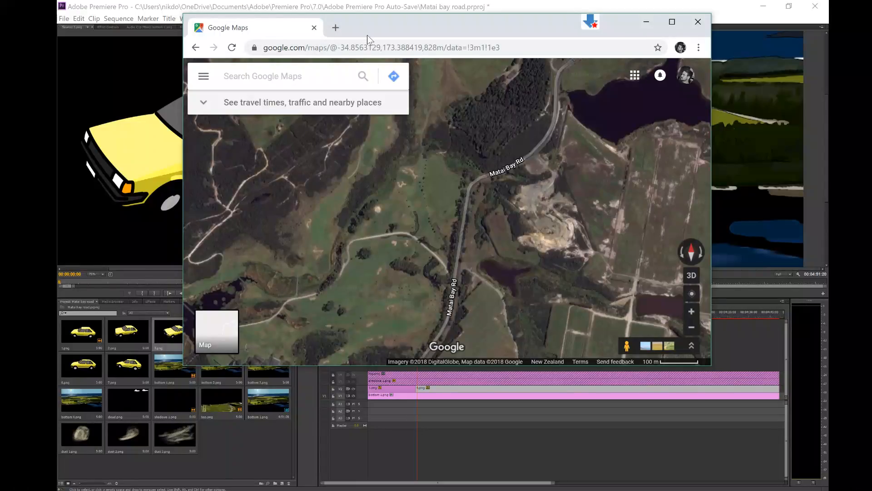
- Calculate 60/100 and 6*100 with Google Search in a new tab, then clear the search query
left_click(335, 27)
type("60/100")
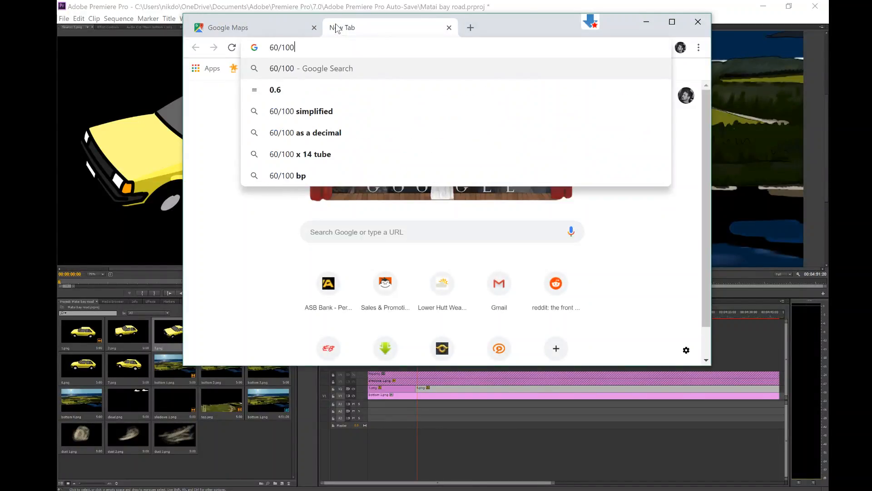
key("Return")
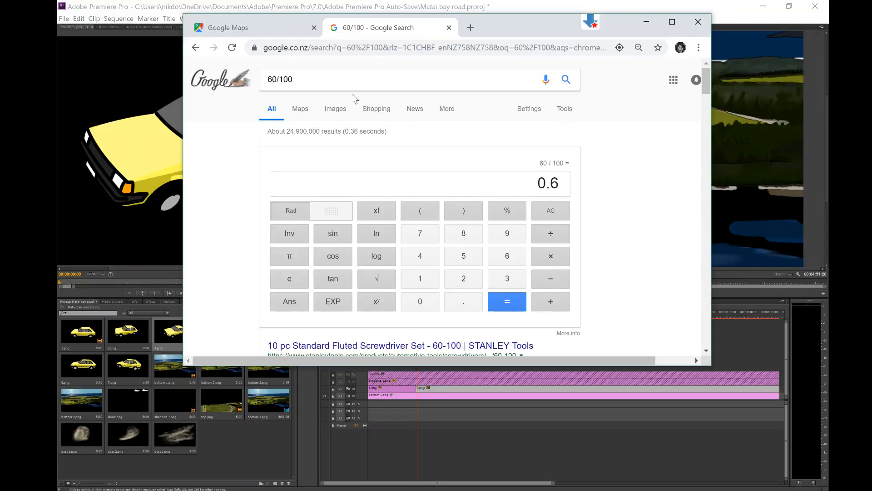
left_click_drag(295, 80, 176, 65)
type("6*100")
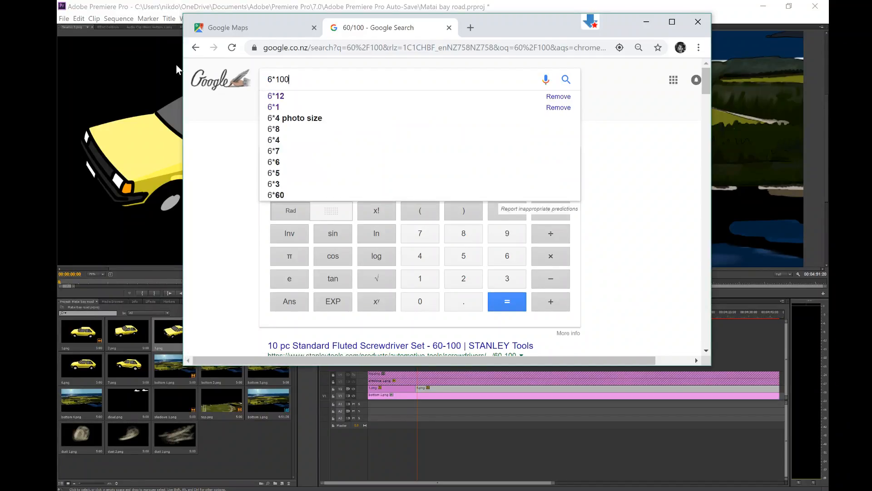
key("Return")
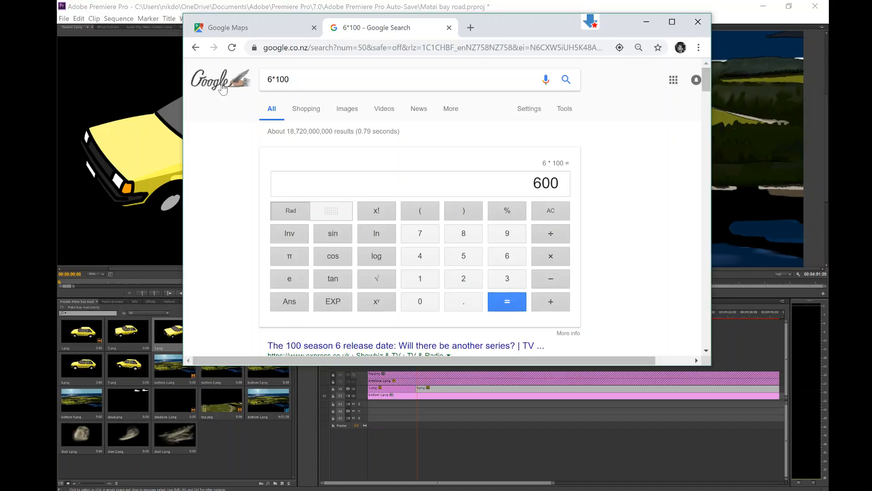
left_click(300, 79)
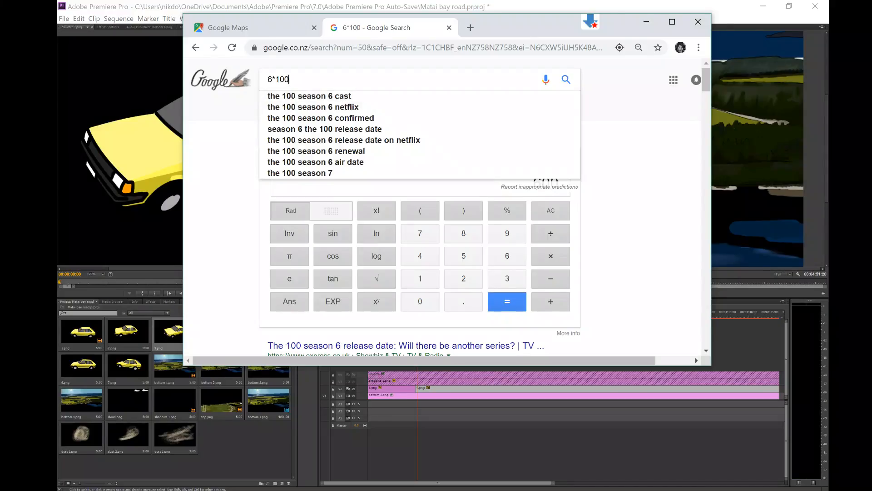
key("ctrl+a")
key("BackSpace")
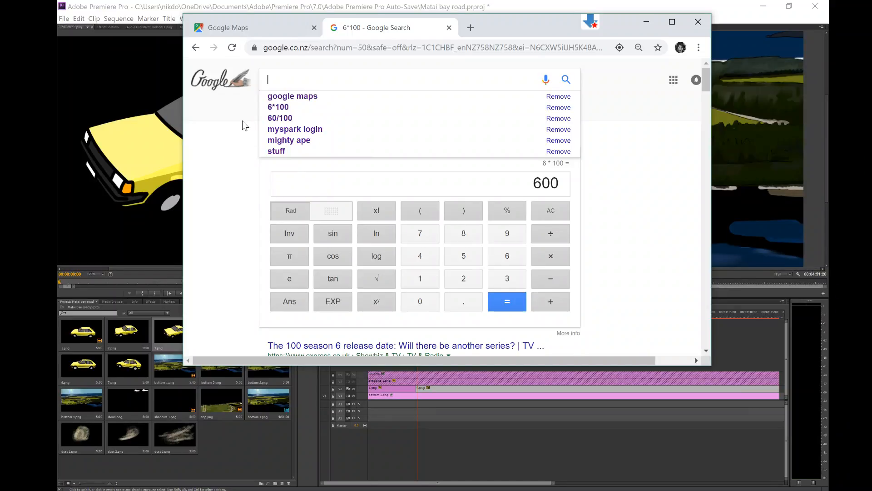
- Return to Premiere Pro, briefly recheck the calculation in Chrome, and select the 4.png car in the Program monitor
left_click(592, 422)
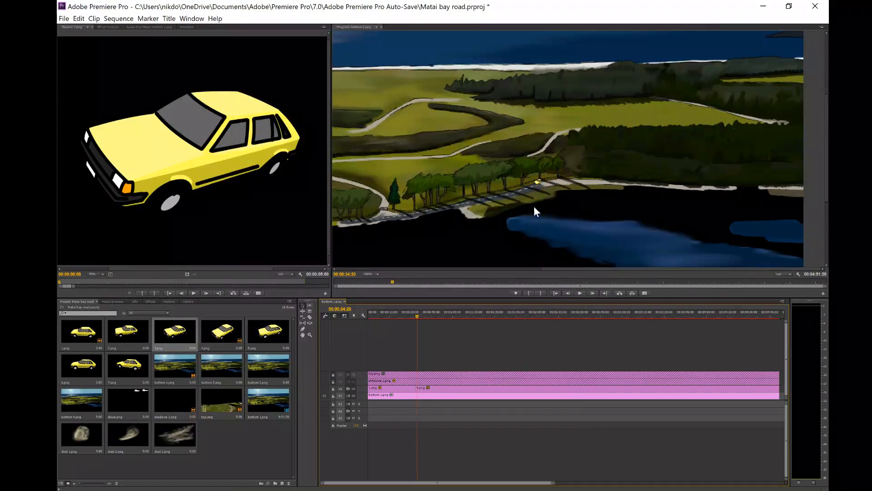
left_click(540, 186)
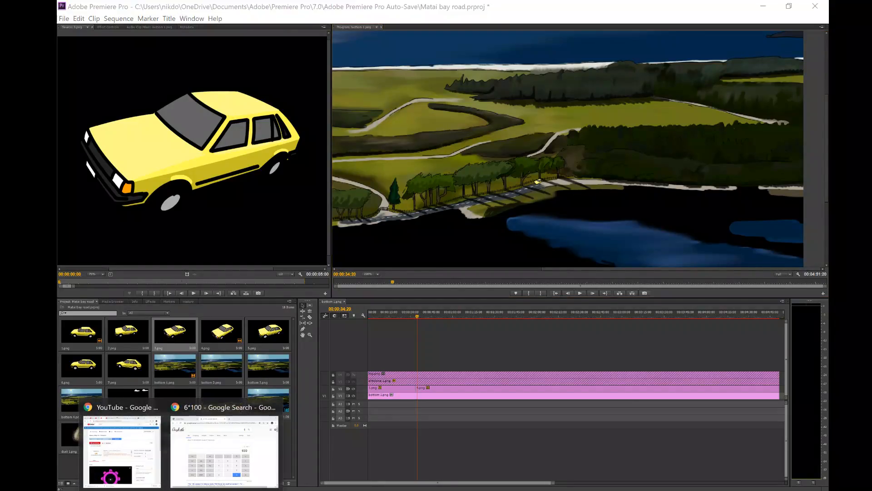
left_click(227, 438)
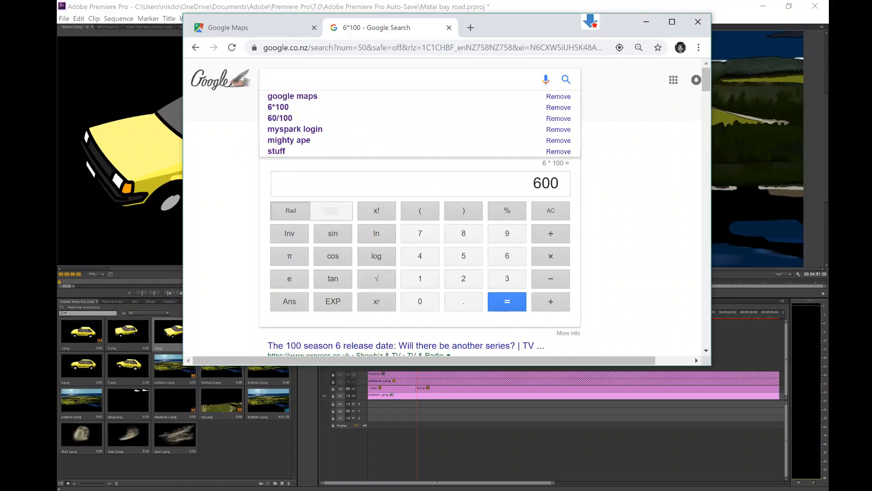
left_click(752, 345)
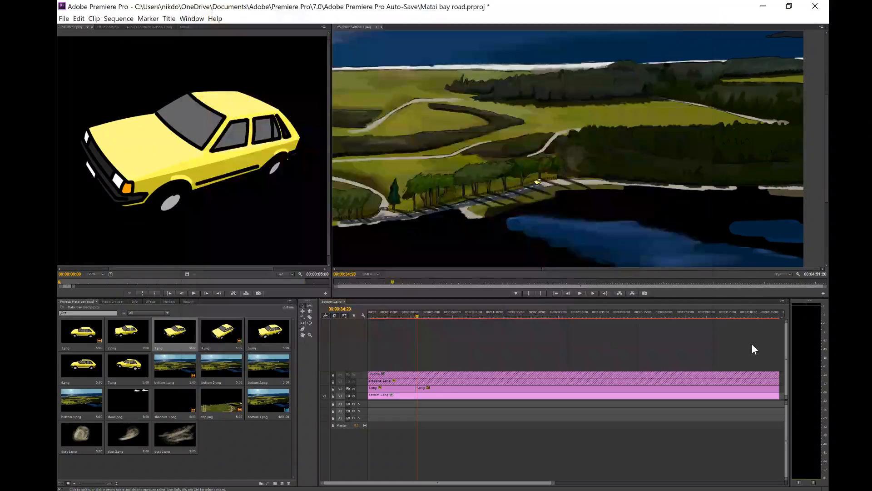
left_click(541, 182)
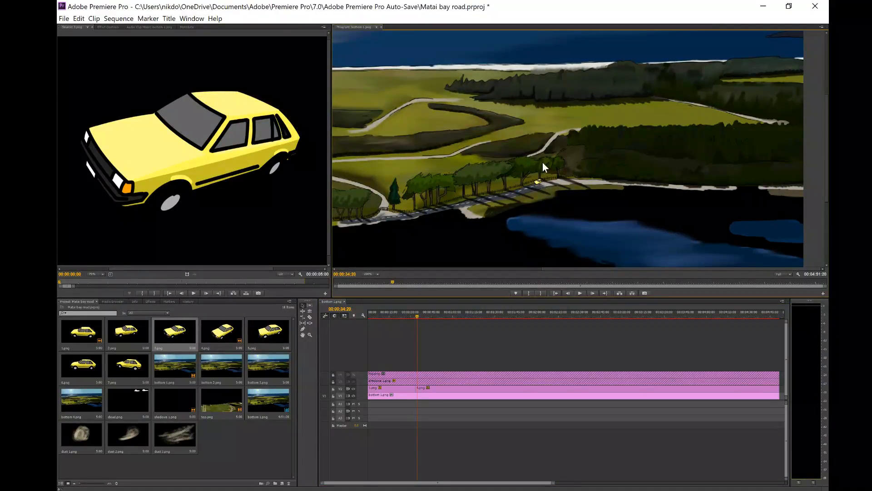
left_click(537, 180)
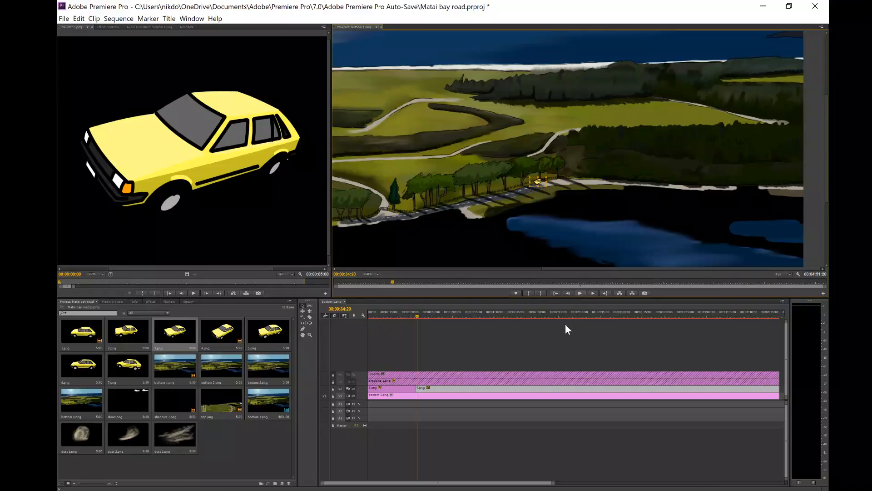
- Fit the whole picture in the Program monitor and play the sequence ahead to 00:00:39:24
left_click(375, 274)
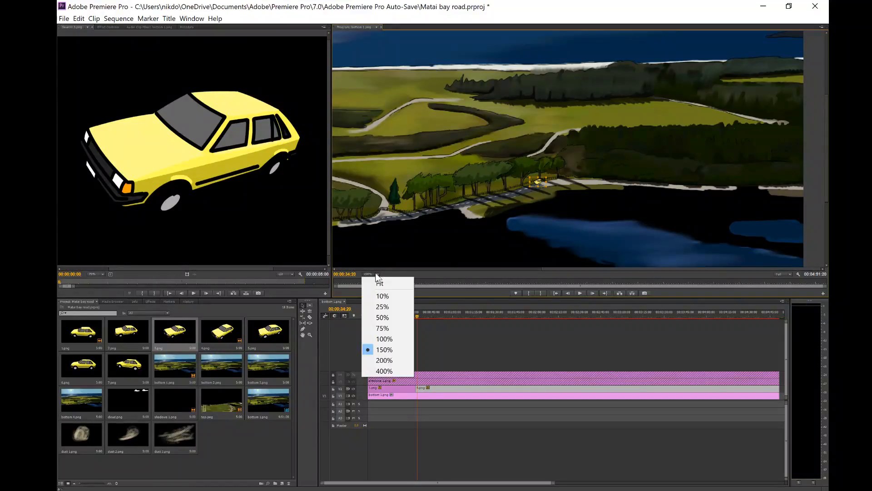
left_click(389, 283)
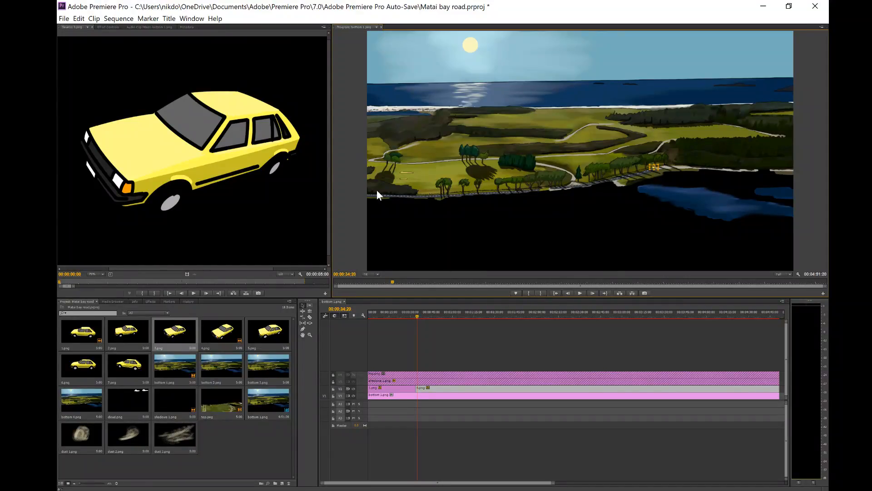
left_click(580, 293)
left_click(581, 293)
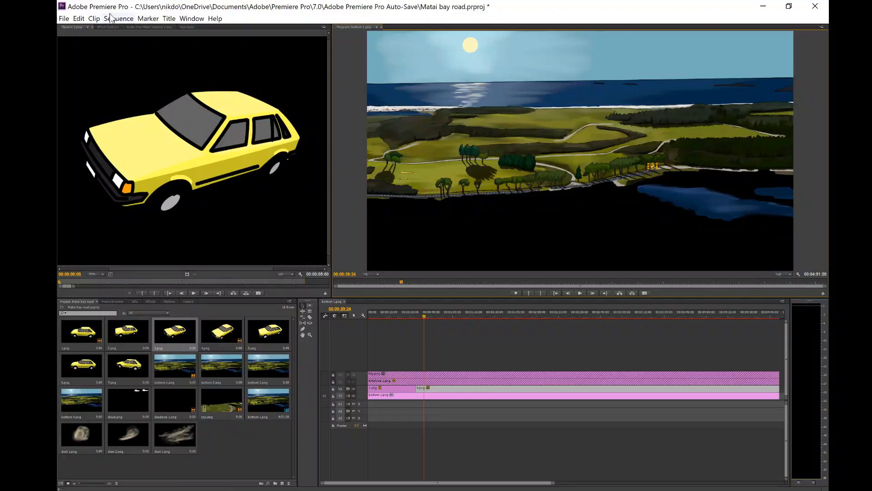
- Turn on Position and Scale keyframing for 4.png, with keyframes at 00:00:34:00 and 00:00:39:24
left_click(105, 27)
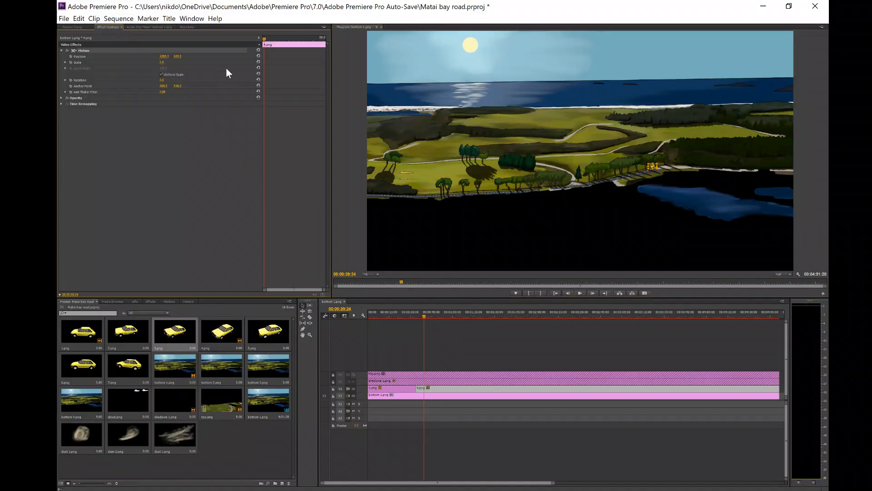
left_click(70, 62)
left_click_drag(418, 312, 416, 313)
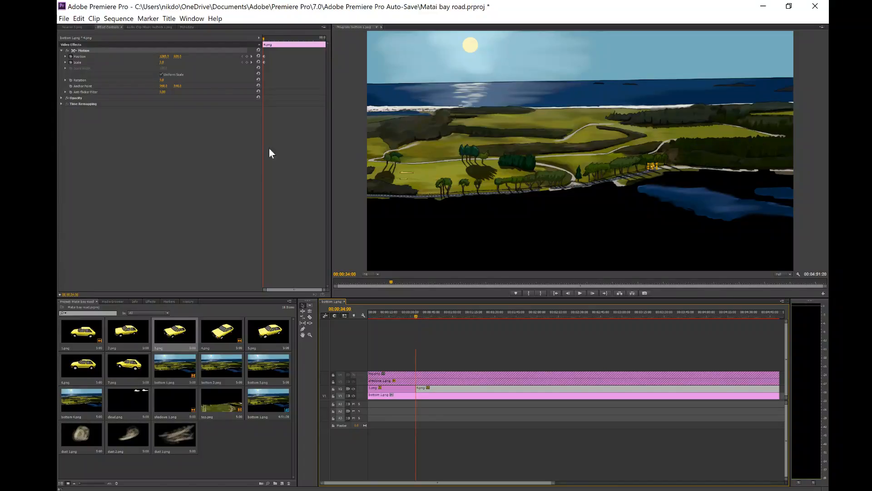
left_click(247, 57)
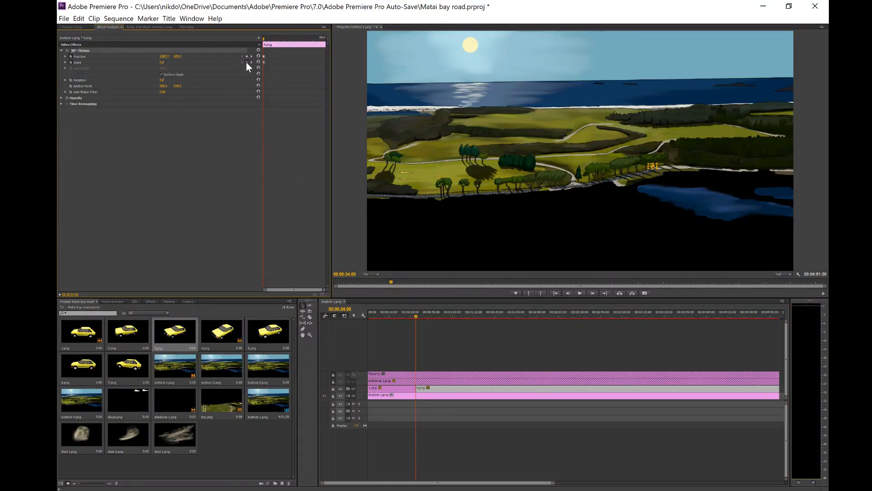
left_click(252, 56)
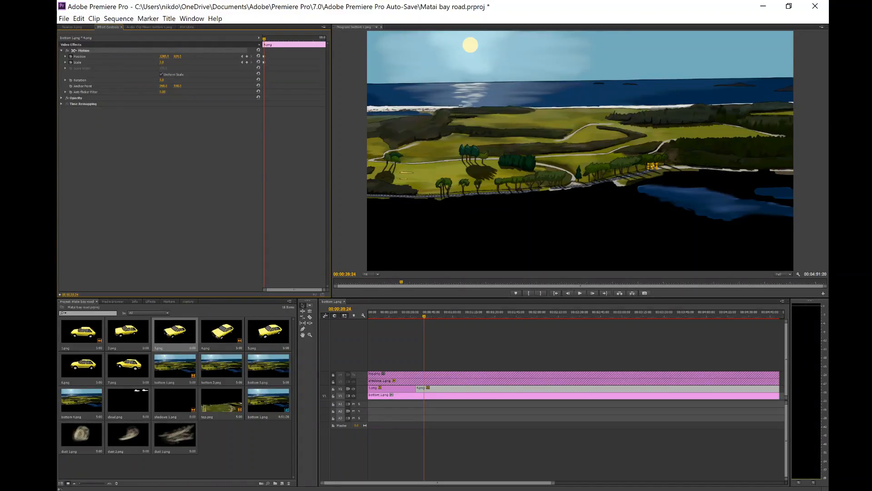
- At 00:00:39:24, move the 4.png car to the road's far left end at the picture edge, checking the placement at 150% magnification
left_click_drag(164, 56, 222, 57)
left_click(378, 274)
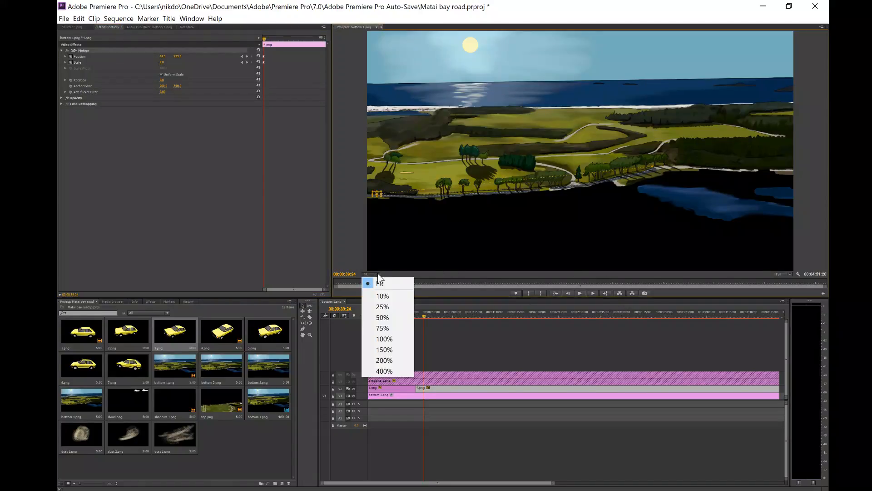
left_click(398, 344)
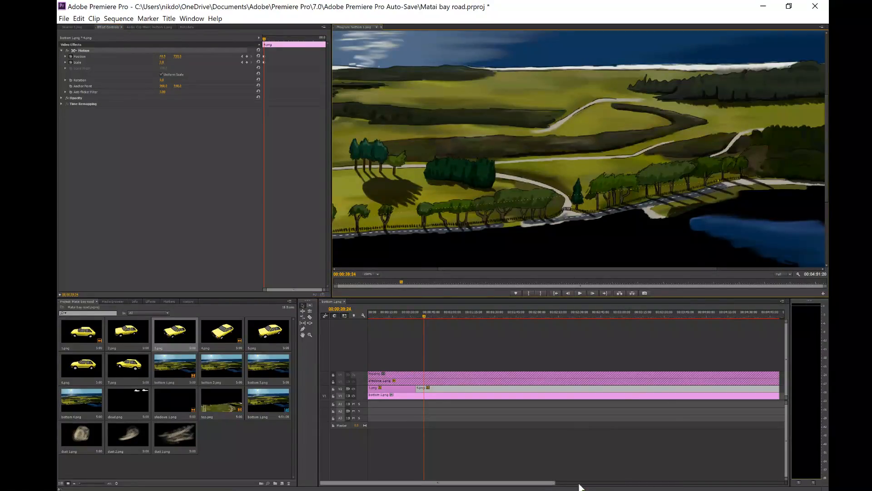
left_click_drag(537, 482, 481, 477)
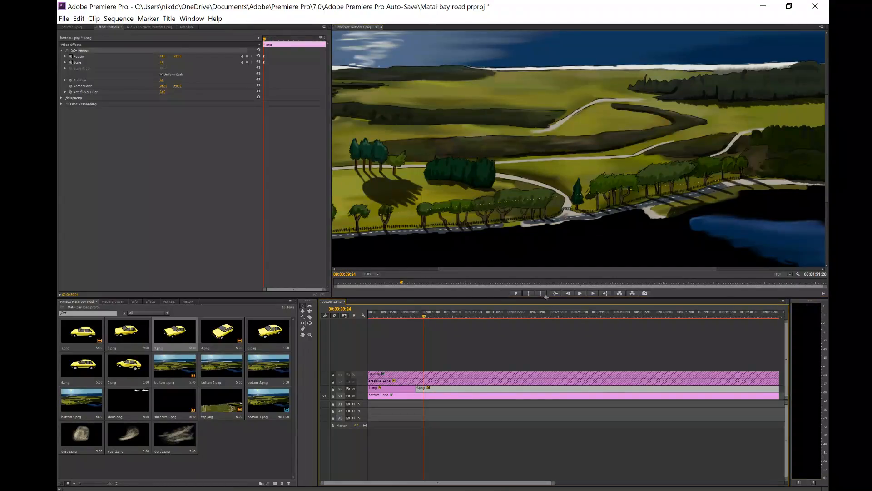
left_click_drag(579, 267, 411, 267)
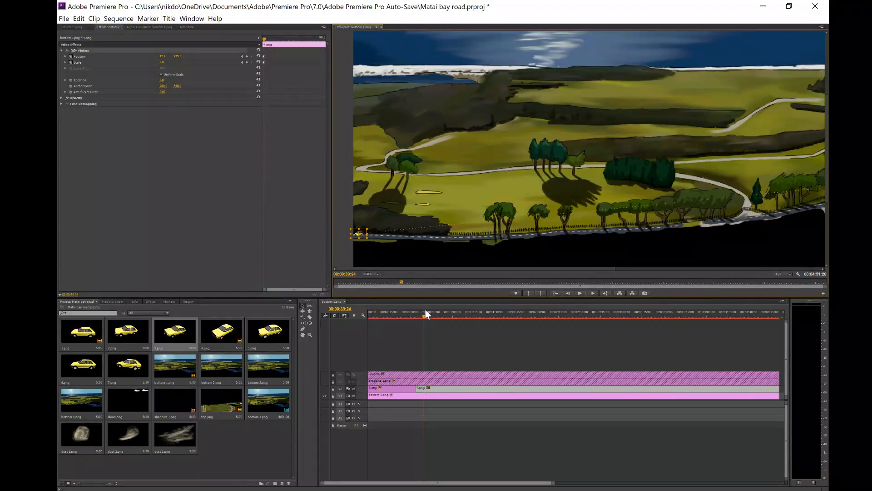
- Play the car's drive along the road from just before 00:00:34:00 at 100% magnification
left_click_drag(418, 312, 415, 313)
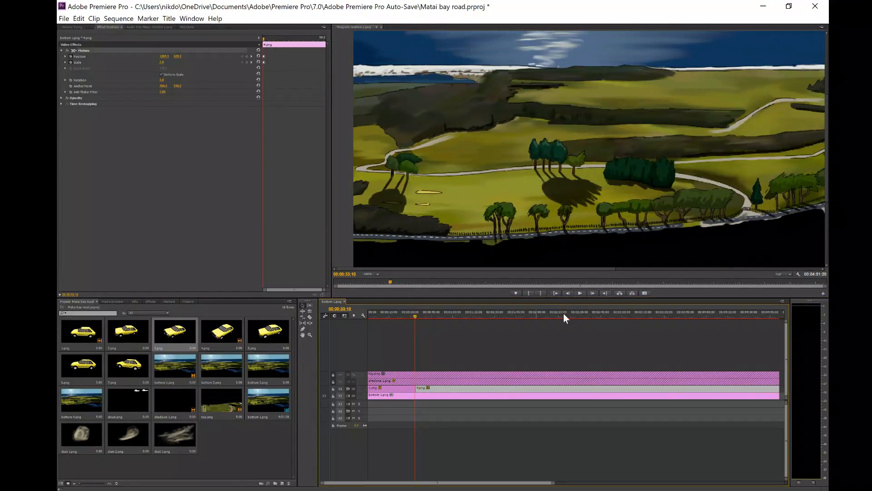
left_click(378, 274)
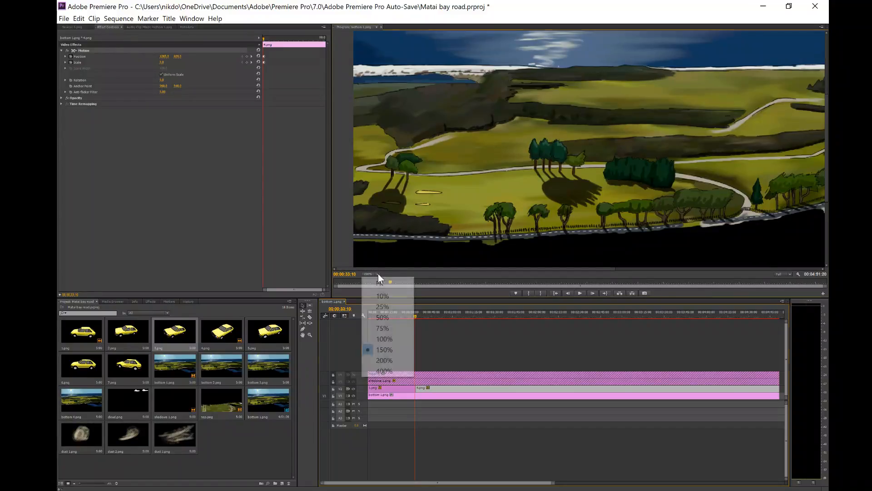
left_click(389, 340)
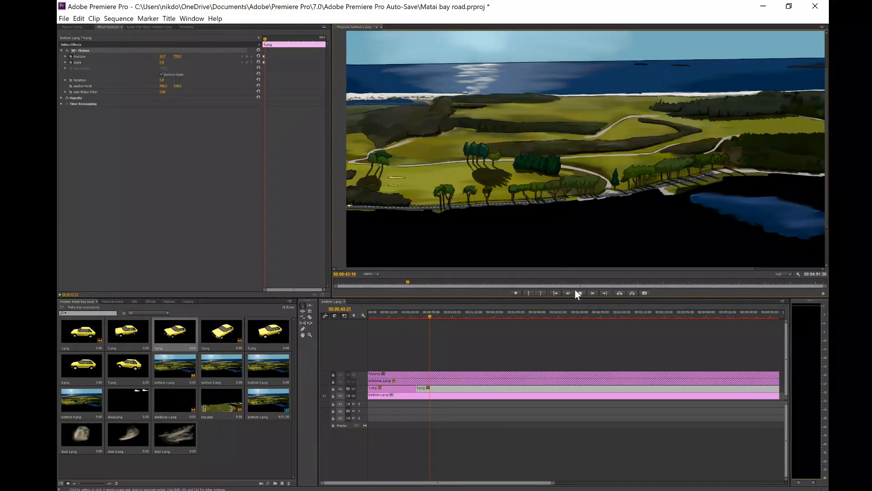
key("space")
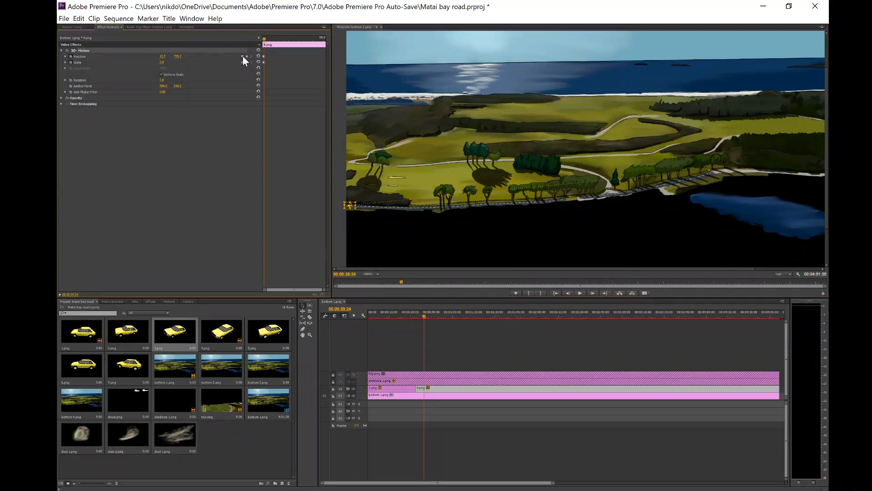
- Examine frame by frame how the car image changes from the preceding clip to 4.png around 00:00:34:00, at 150% magnification
left_click(243, 56)
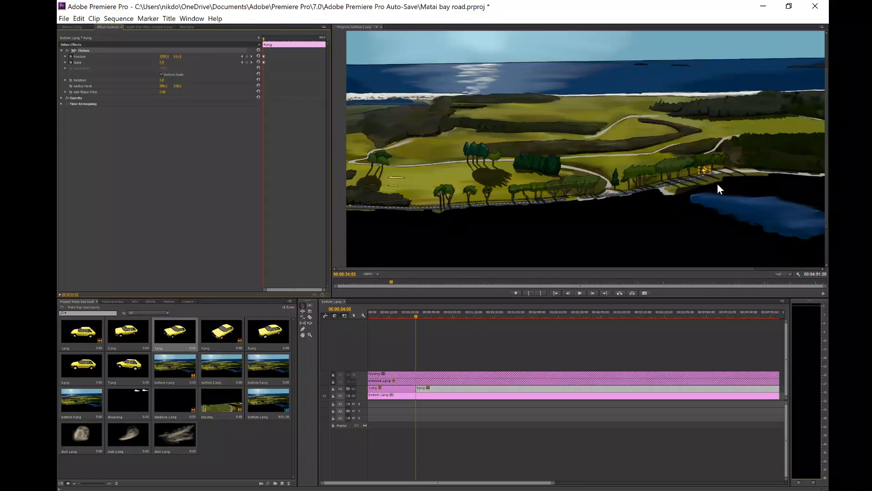
key("Left")
key("Left")
key("Left")
key("Left")
left_click(379, 273)
left_click(394, 345)
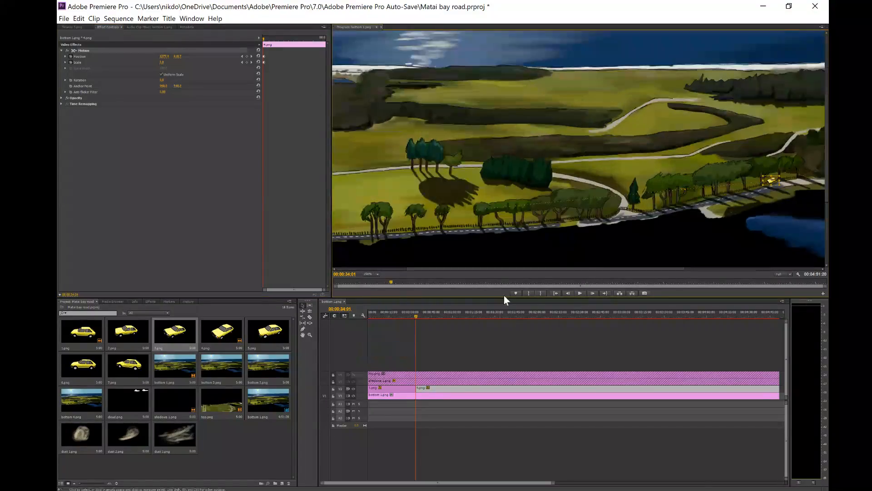
left_click_drag(500, 483, 538, 483)
key("Left")
key("Left")
key("Left")
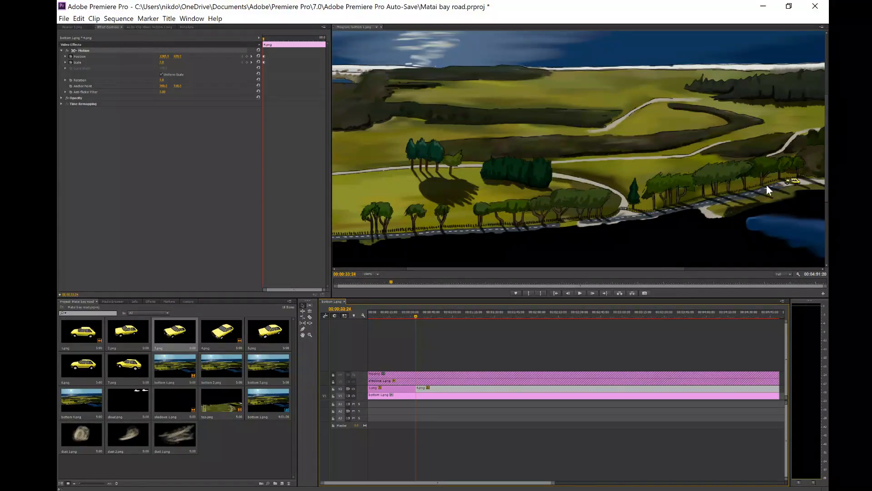
key("Right")
- Examine the spacing of 4.png's Position and Scale keyframes and return to the keyframe at 00:00:34:00
left_click(274, 39)
key("equal")
key("equal")
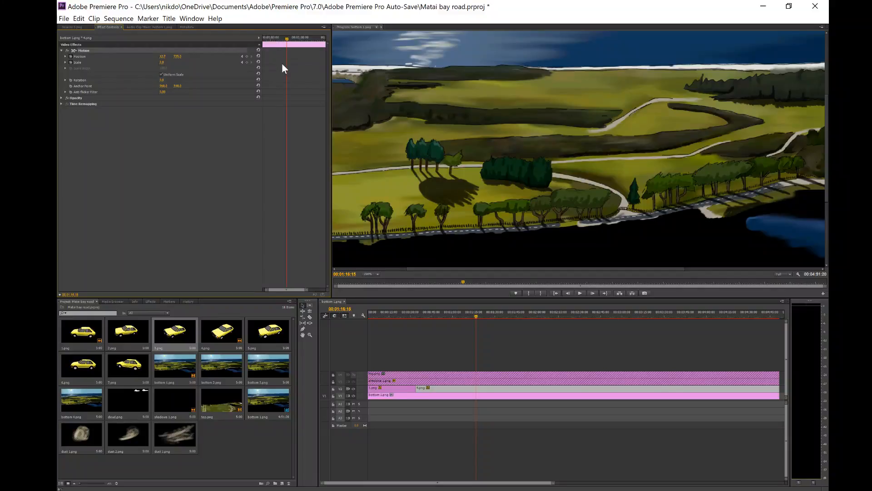
key("minus")
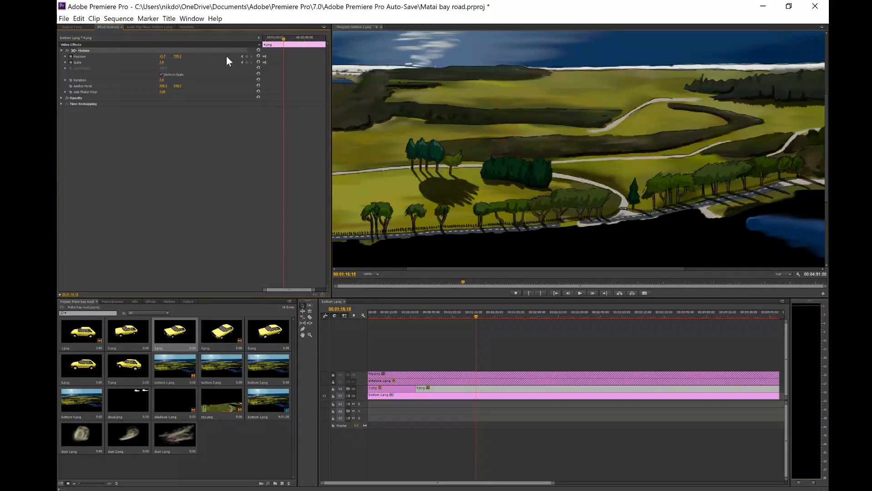
left_click(241, 56)
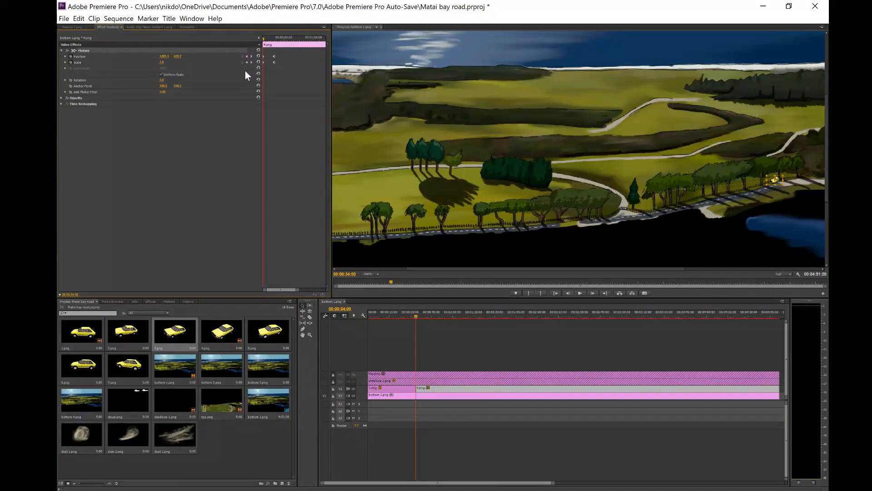
key("equal")
key("equal")
key("equal")
key("equal")
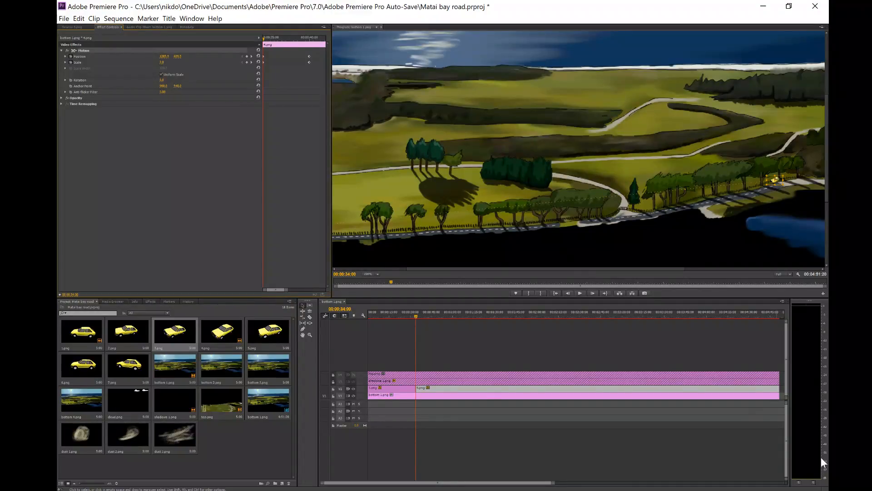
- Enlarge the sequence's time scale and lower 4.png's vertical Position at 00:00:34:00 so the car sits on the road
left_click(695, 337)
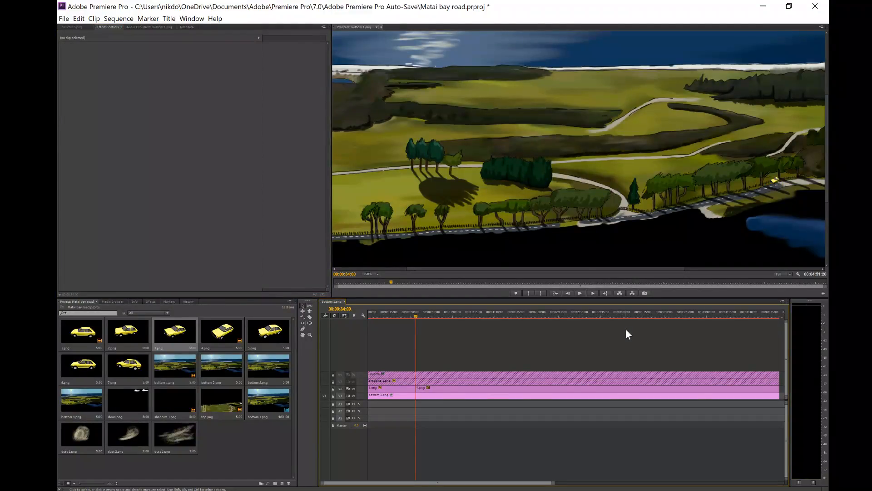
key("equal")
key("equal")
key("equal")
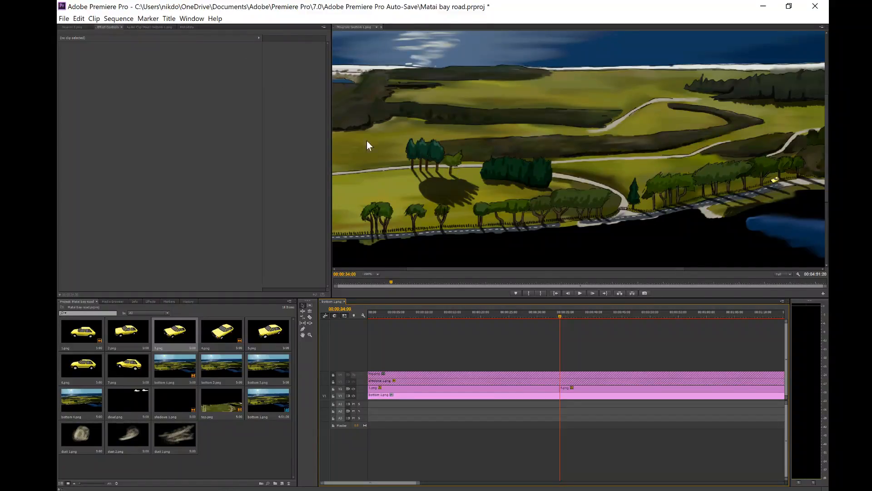
left_click(578, 393)
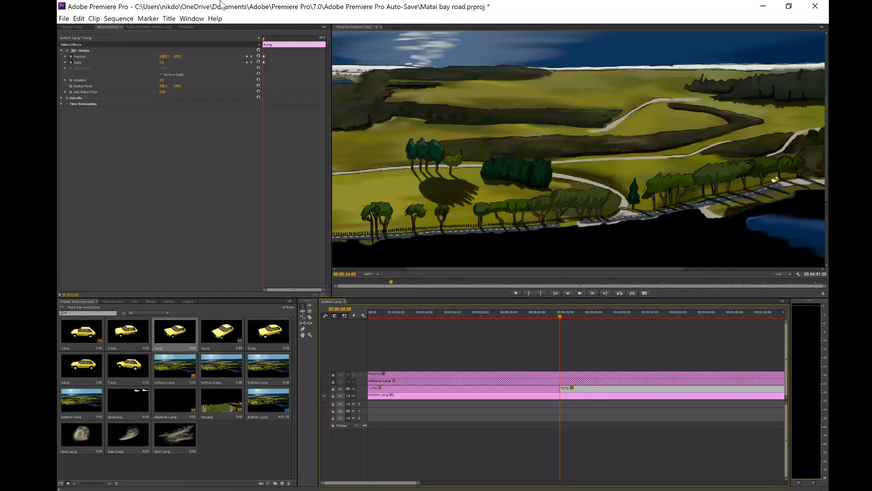
left_click_drag(176, 57, 180, 57)
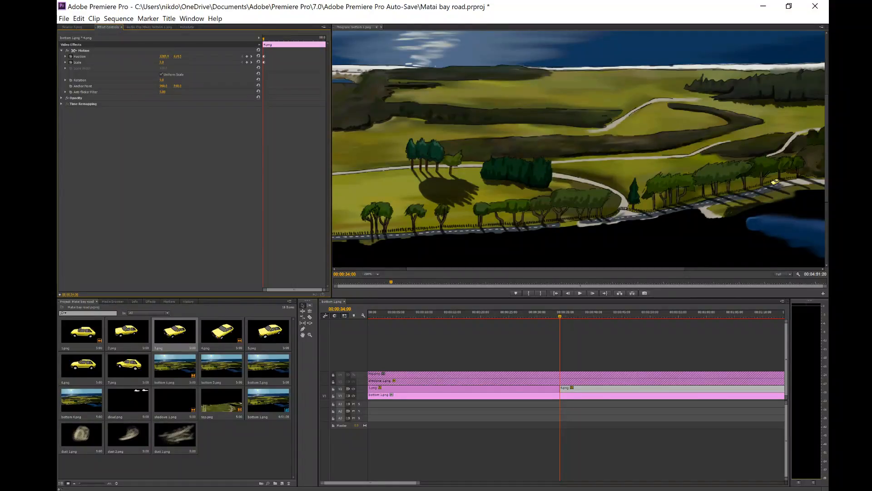
left_click_drag(177, 56, 182, 56)
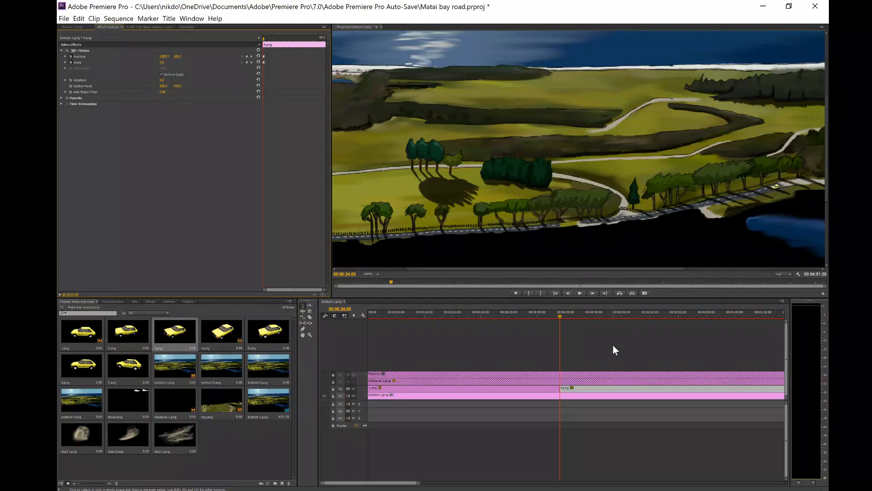
- Advance to 00:00:34:02, reselect 4.png and fine-tune its vertical Position to keep the car on the road
right_click(570, 389)
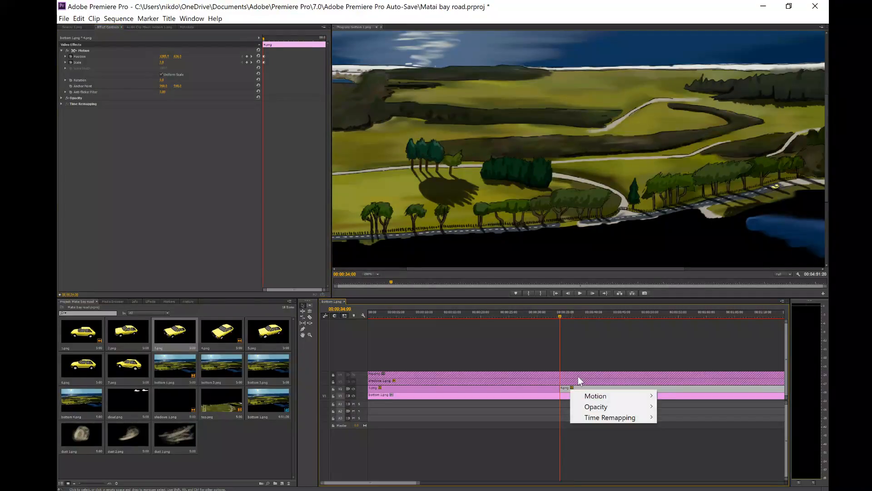
left_click(593, 356)
key("Right")
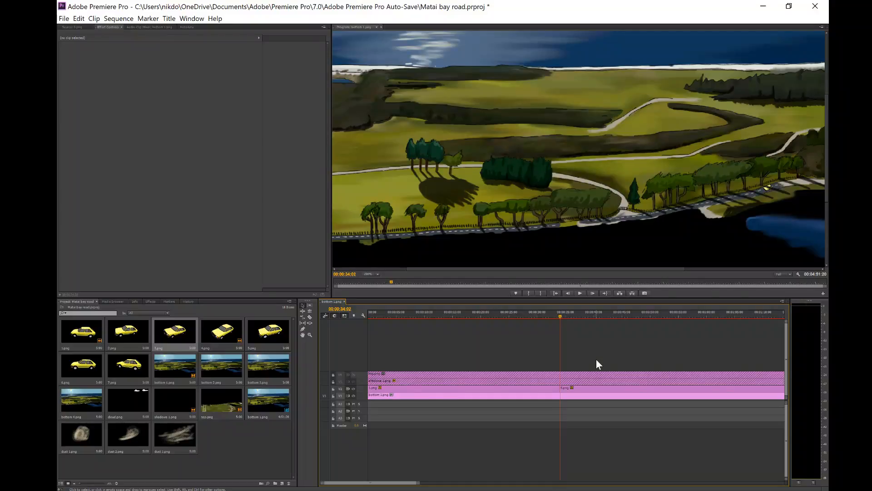
key("Right")
right_click(573, 387)
left_click(569, 389)
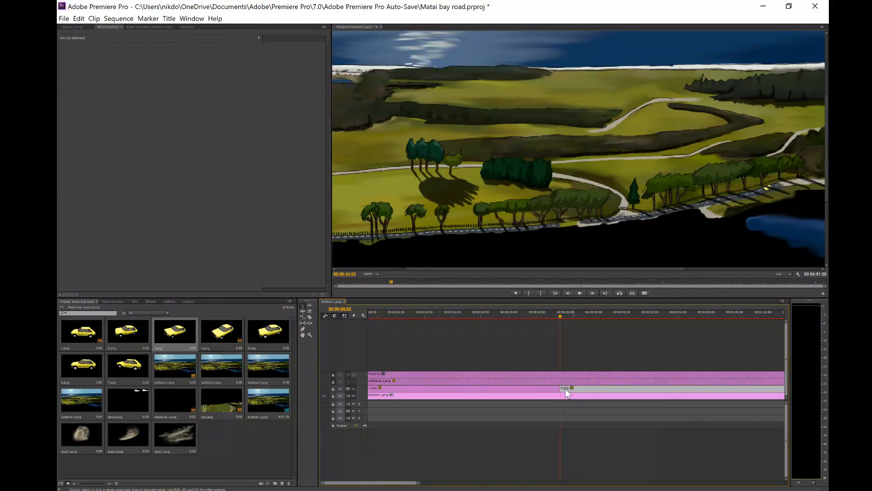
left_click_drag(174, 56, 174, 57)
- Advance in small stages beneath the trees and correct 4.png's vertical Position at two further frames to follow the sloping road
key("Right")
key("Right")
key("Right")
key("Right")
key("Right")
key("Right")
key("Right")
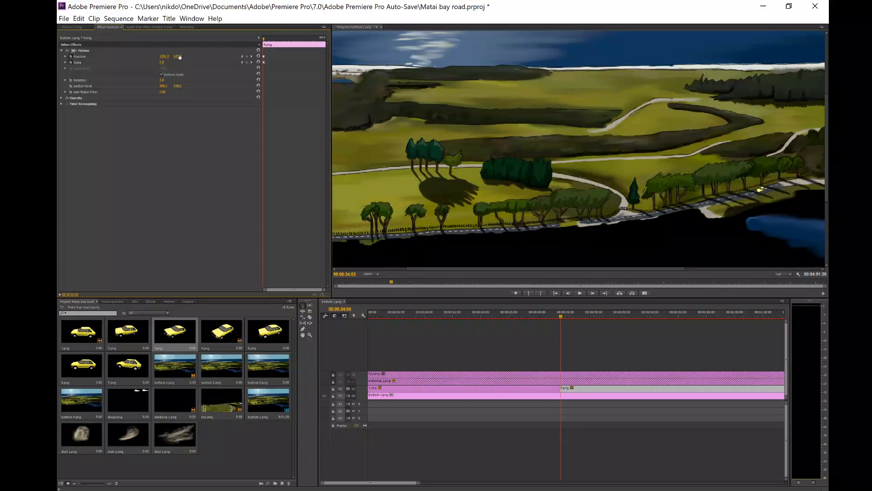
left_click_drag(177, 56, 181, 56)
key("Right")
key("Right")
key("Right")
key("Right")
key("Right")
key("Right")
key("Right")
key("Right")
key("Right")
left_click_drag(177, 56, 179, 57)
- Advance to 00:00:35:10 near the conifer at the road junction and lower 4.png's vertical Position onto the road
key("Right")
key("Right")
key("Right")
key("Right")
key("Right")
key("Right")
key("Right")
key("Right")
key("Right")
key("Right")
key("Right")
key("Right")
key("Right")
key("Right")
key("Right")
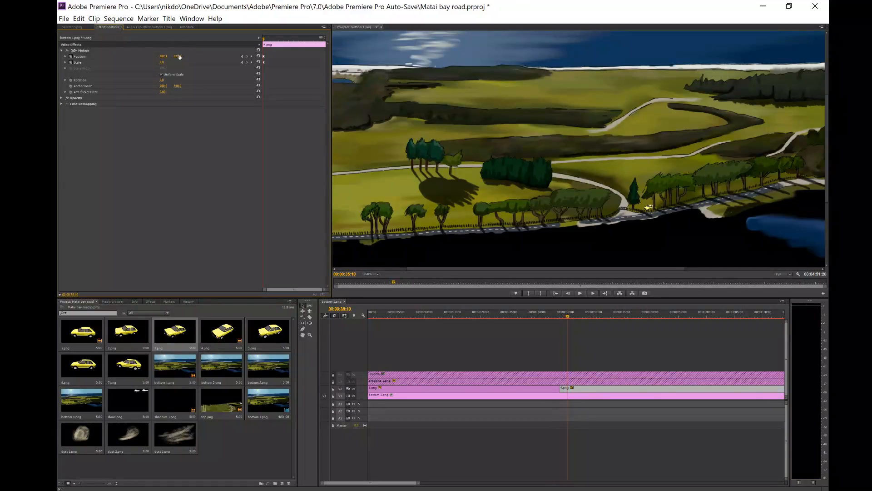
left_click_drag(177, 57, 182, 56)
- Advance the car a few frames past the conifer junction and adjust 4.png's vertical Position to match the road
key("Right")
key("Right")
key("Right")
key("Right")
key("Right")
key("Right")
key("Right")
key("Right")
left_click_drag(178, 57, 180, 56)
- Advance to 00:00:36:17 below the middle row of trees and align the car vertically with the road
key("Right")
key("Right")
key("Right")
key("Right")
key("Right")
key("Right")
key("Right")
key("Right")
key("Right")
key("Right")
key("Right")
key("Right")
key("Right")
key("Right")
key("Right")
key("Right")
key("Right")
key("Right")
key("Right")
key("Right")
key("Right")
key("Right")
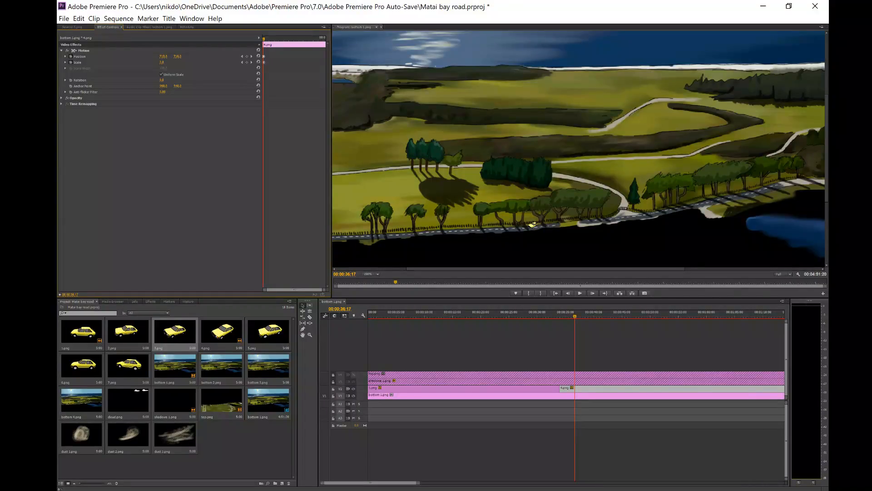
- Advance the playhead about one second, bringing the car to the gap beyond the middle row of trees
key("Right")
key("Right")
key("Right")
key("Right")
key("Right")
key("Right")
key("Right")
key("Right")
key("Right")
key("Right")
key("Right")
key("Right")
key("Right")
key("Right")
key("Right")
key("Right")
key("Right")
key("Right")
key("Right")
key("Right")
key("Right")
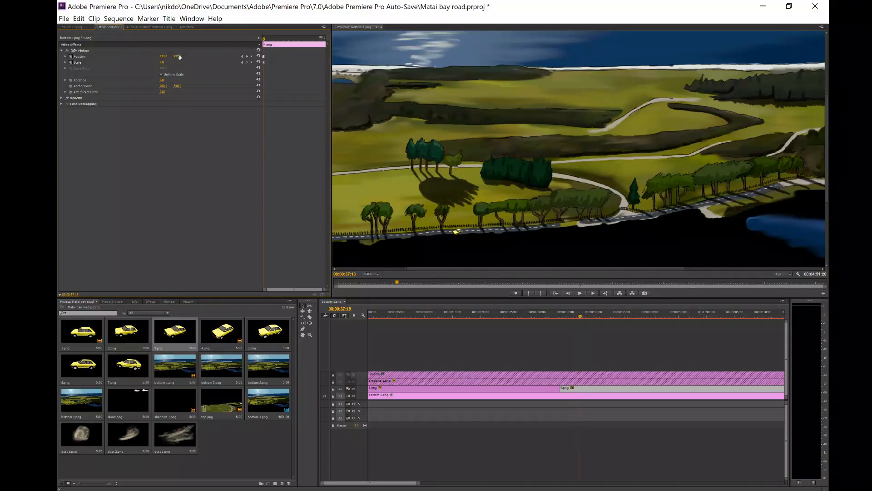
- Advance to 00:00:38:14 beside the next roadside trees and adjust 4.png's vertical Position to sit on the road
key("Right")
key("Right")
key("Right")
key("Right")
key("Right")
key("Right")
key("Right")
key("Right")
key("Right")
key("Right")
key("Right")
key("Right")
key("Right")
key("Right")
key("Right")
key("Right")
key("Right")
key("Right")
key("Right")
key("Right")
key("Right")
key("Right")
key("Right")
key("Right")
key("Right")
left_click_drag(177, 56, 186, 57)
left_click_drag(555, 268, 429, 270)
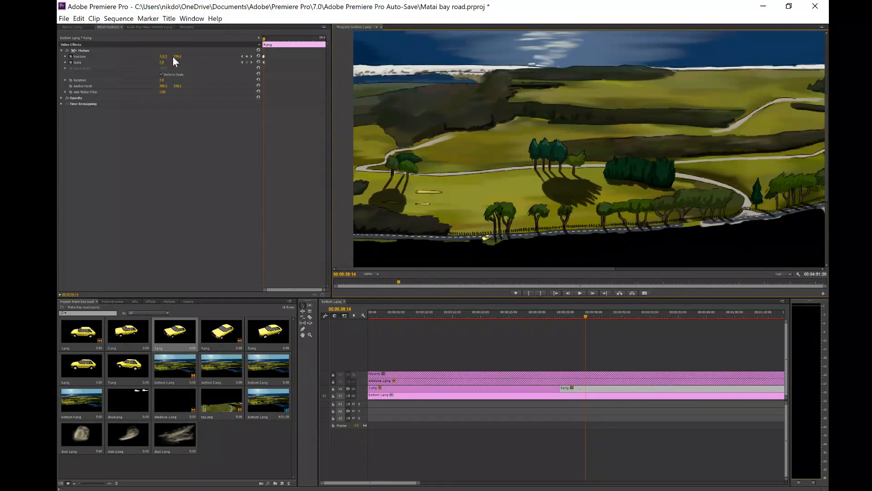
- Advance through 00:00:39:10 and 00:00:39:14 to 00:00:39:18, realigning 4.png's vertical Position with the road
left_click(626, 347)
key("space")
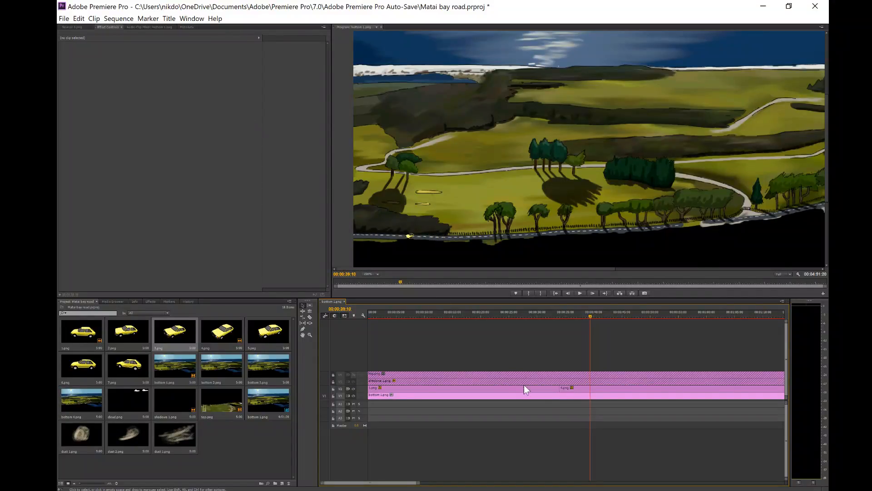
left_click(576, 387)
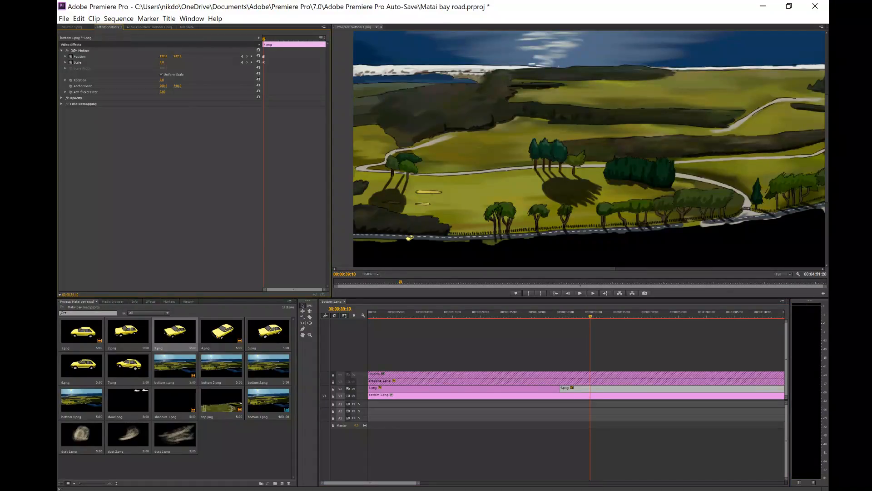
left_click(667, 347)
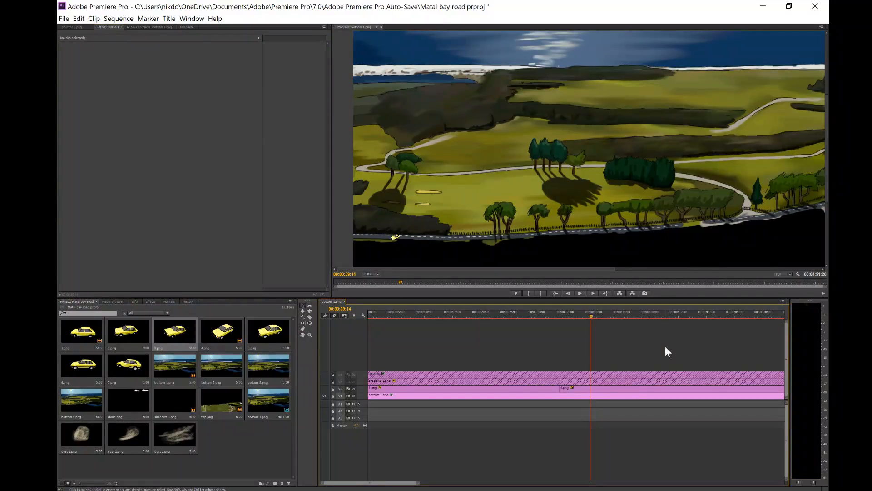
left_click(626, 390)
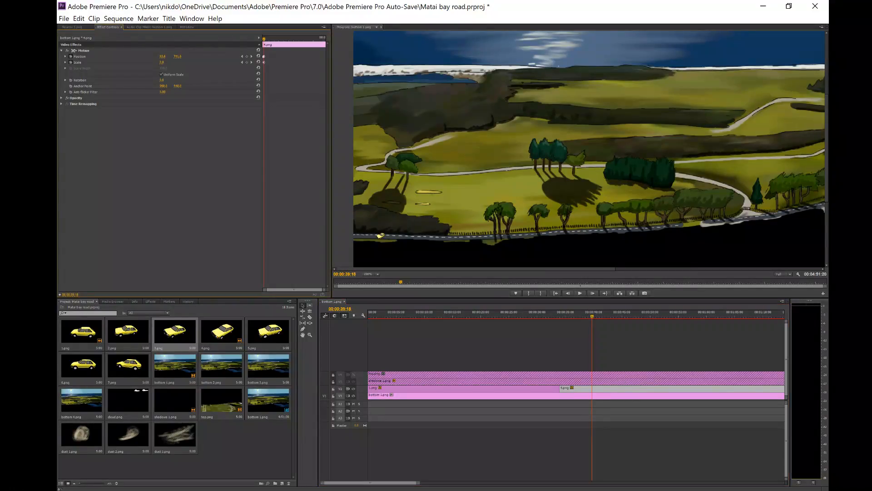
- Advance to 00:00:40:01 and align 4.png vertically with the road where it leaves the scene
key("Right")
key("Right")
key("Right")
key("Right")
key("Right")
key("Right")
key("Right")
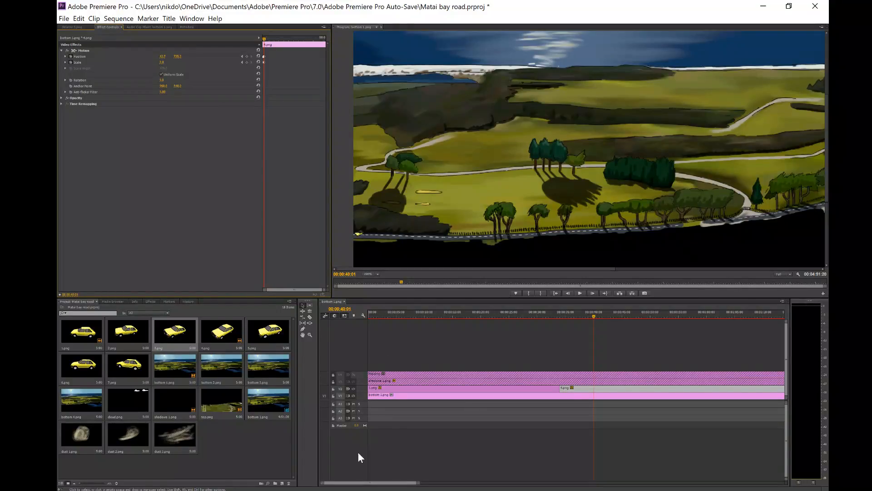
- Play back the car's run from 00:00:34:02 until it has left the scene to check how it follows the road
left_click(345, 484)
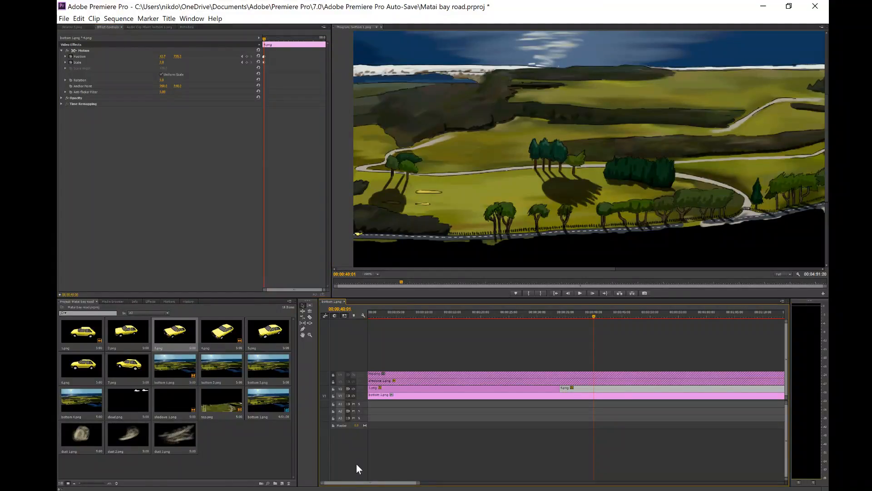
key("Left")
left_click(560, 316)
left_click_drag(507, 266, 549, 276)
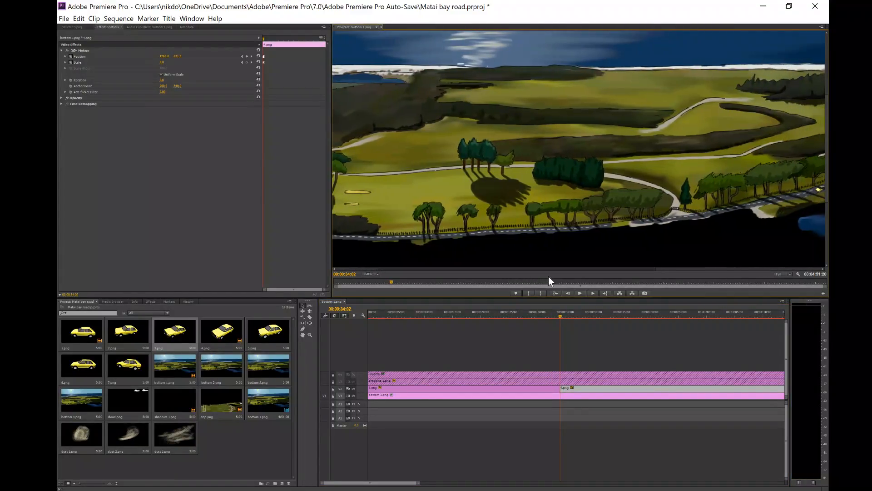
left_click(580, 293)
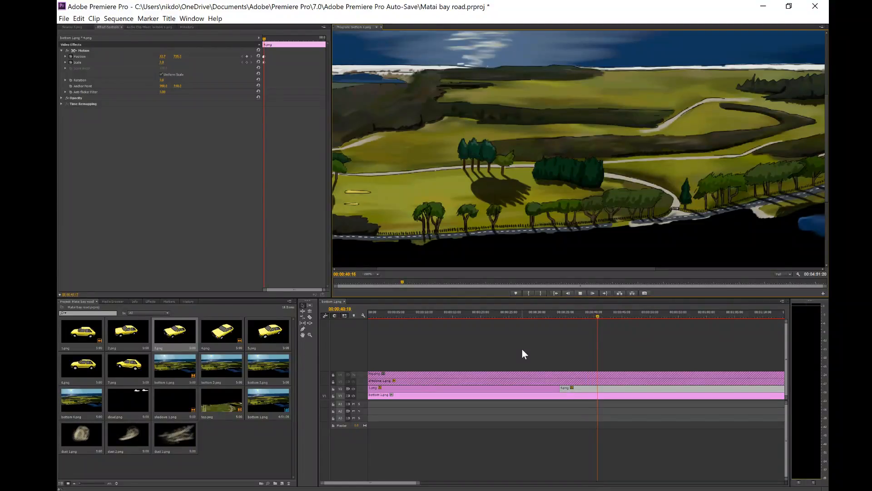
left_click(522, 349)
left_click(580, 293)
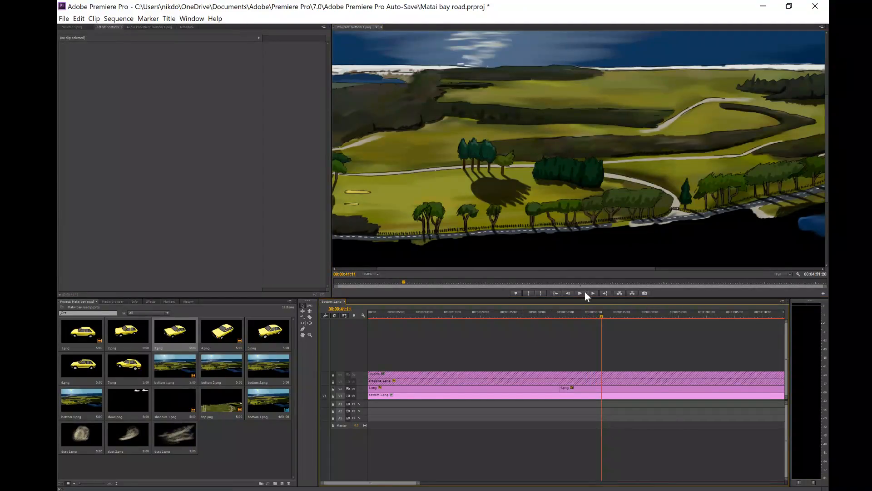
- Set the preview magnification to 100% and unlock and show the top.png and shadows tracks
left_click(377, 274)
left_click(387, 338)
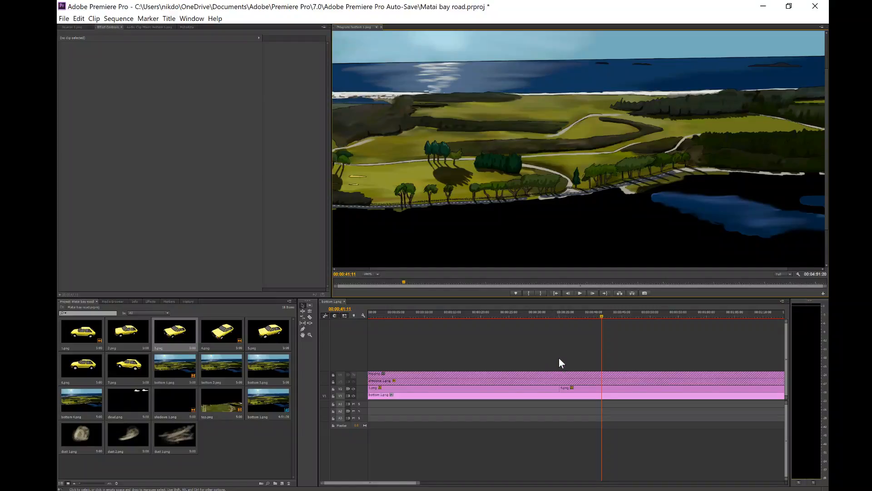
left_click(332, 375)
left_click(333, 381)
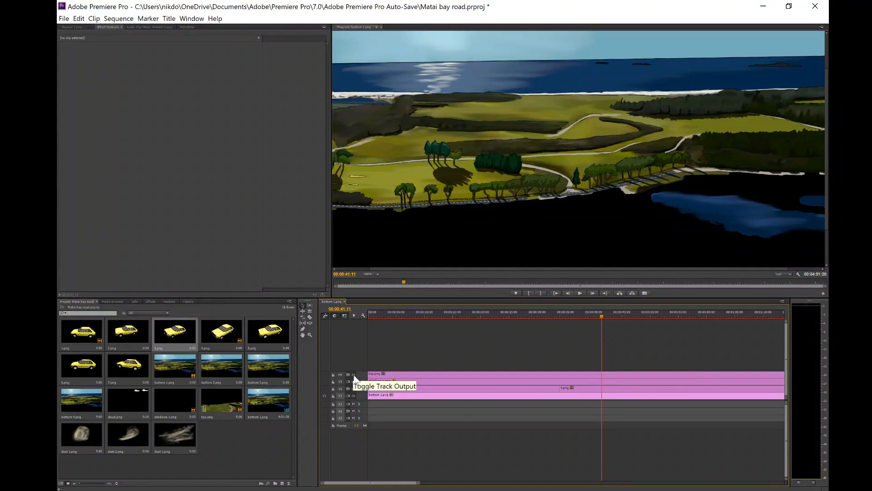
left_click(354, 376)
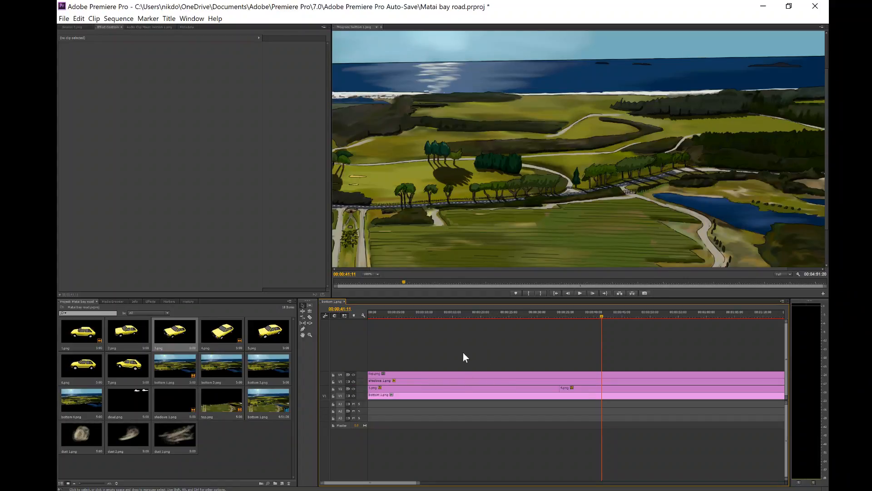
- Move top.png and the shadows clip up to tracks V10 and V9, and raise 4.png to V5
left_click_drag(464, 350, 442, 379)
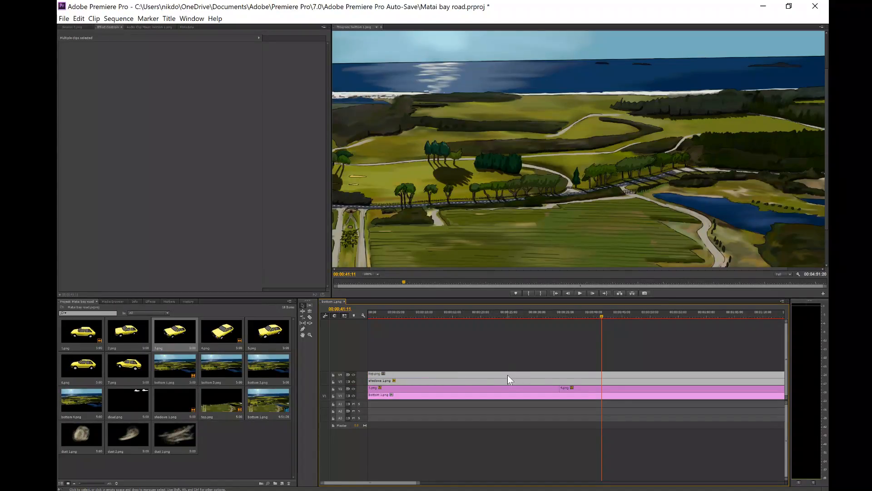
left_click_drag(508, 376, 513, 332)
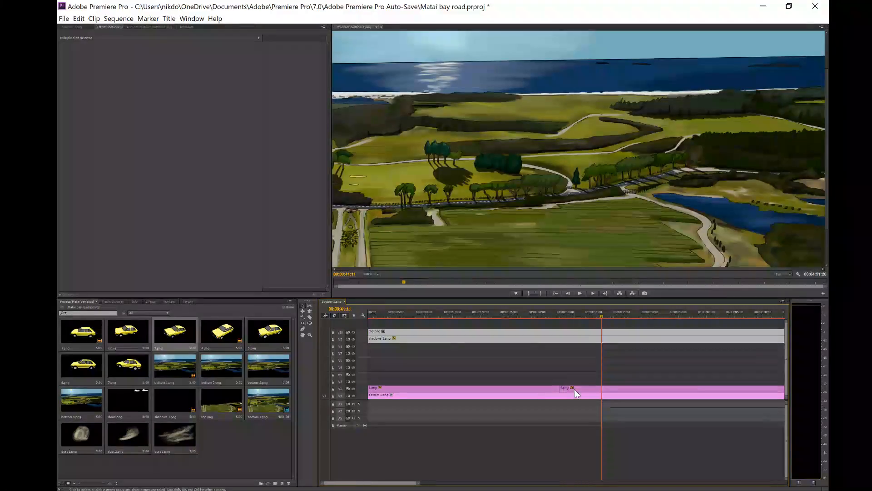
left_click_drag(574, 390, 576, 370)
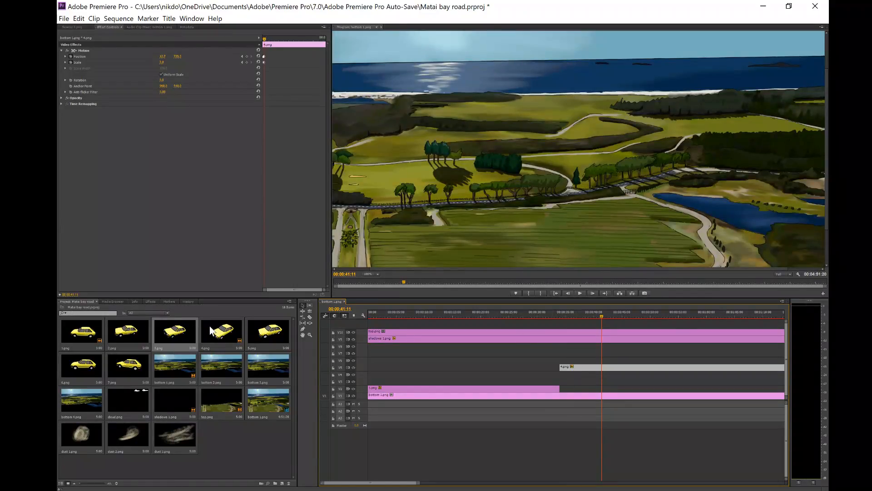
- Place 3.png, 5.png, 6.png and 7.png on tracks V4, V6, V7 and V8, aligned with the start of 4.png
left_click(256, 329)
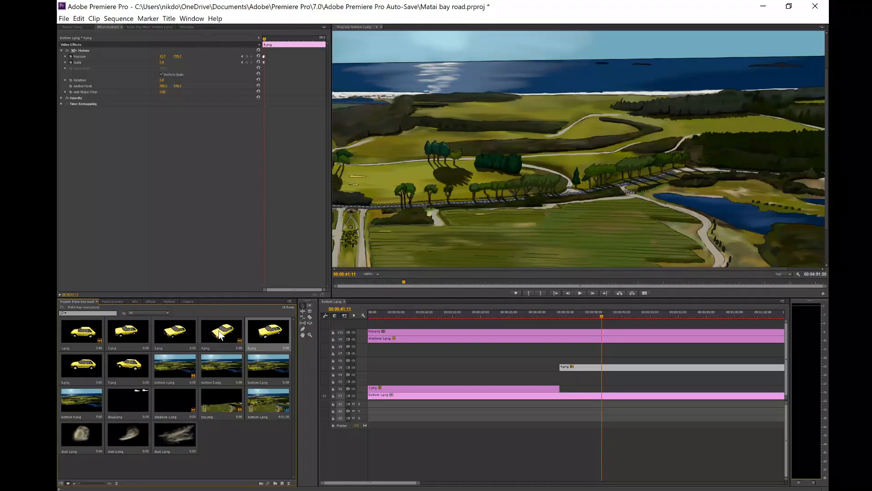
left_click(142, 368)
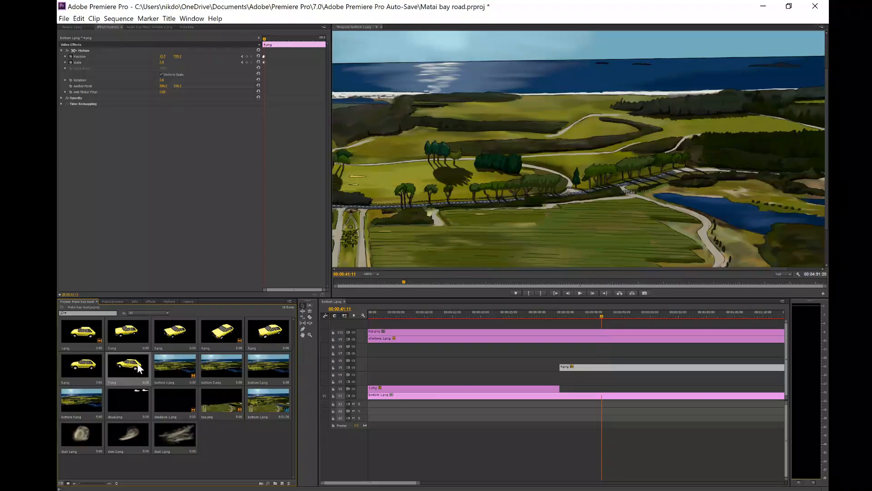
left_click(229, 337)
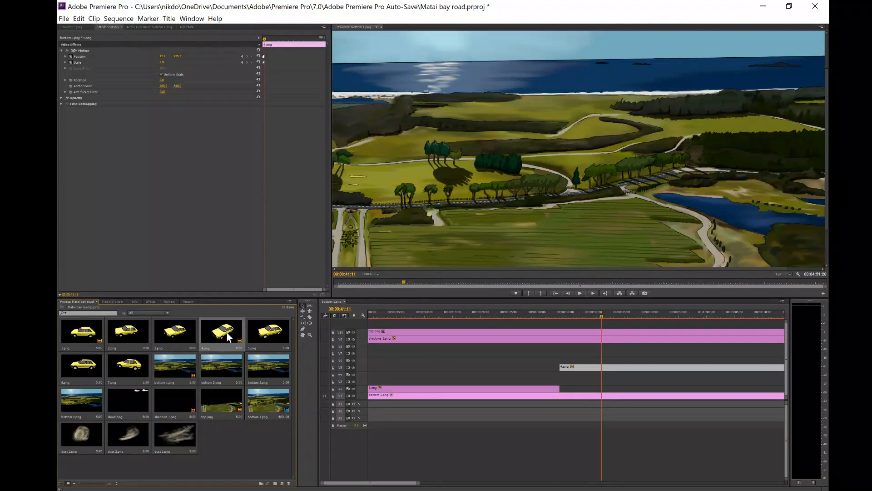
left_click(180, 336)
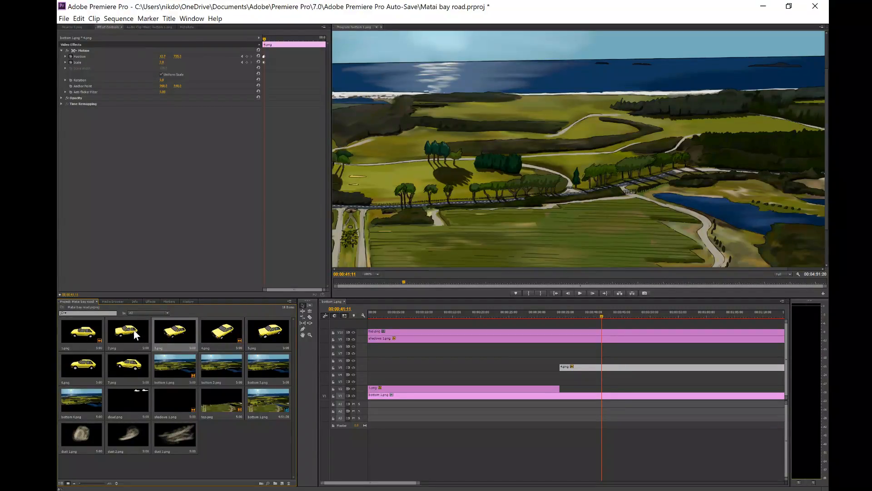
left_click_drag(133, 329, 563, 374)
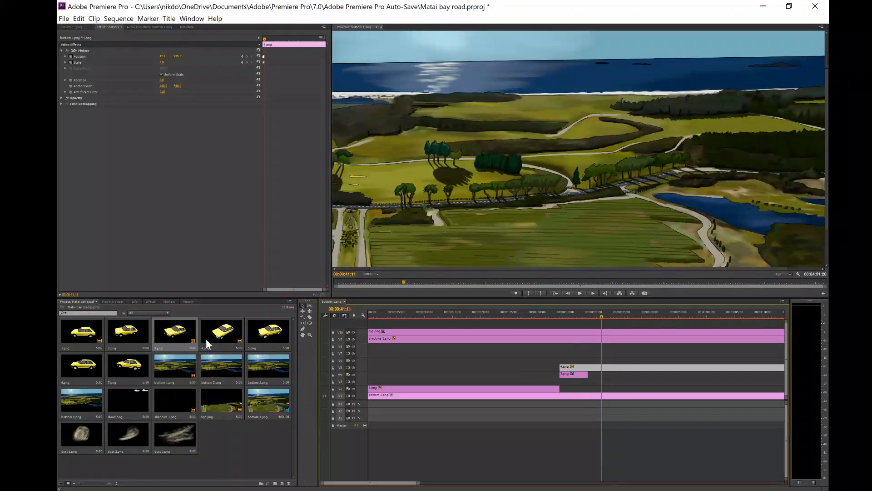
left_click_drag(249, 332, 562, 362)
left_click_drag(90, 366, 561, 354)
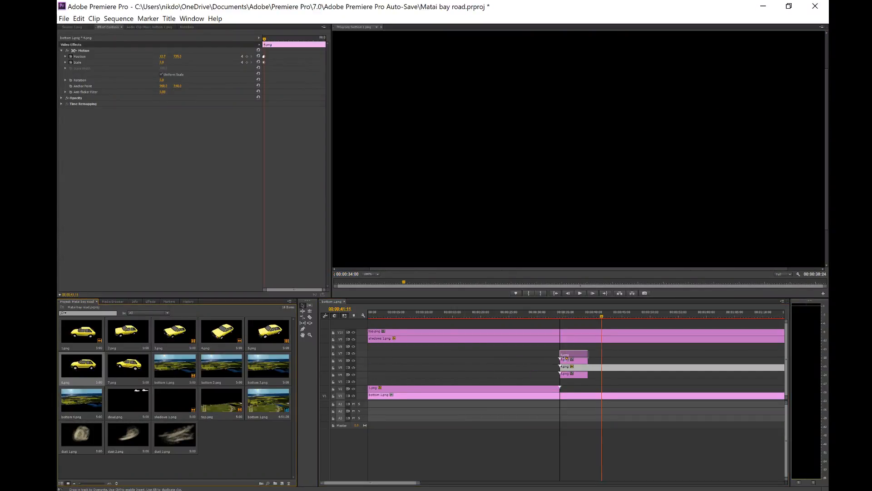
left_click_drag(132, 370, 565, 352)
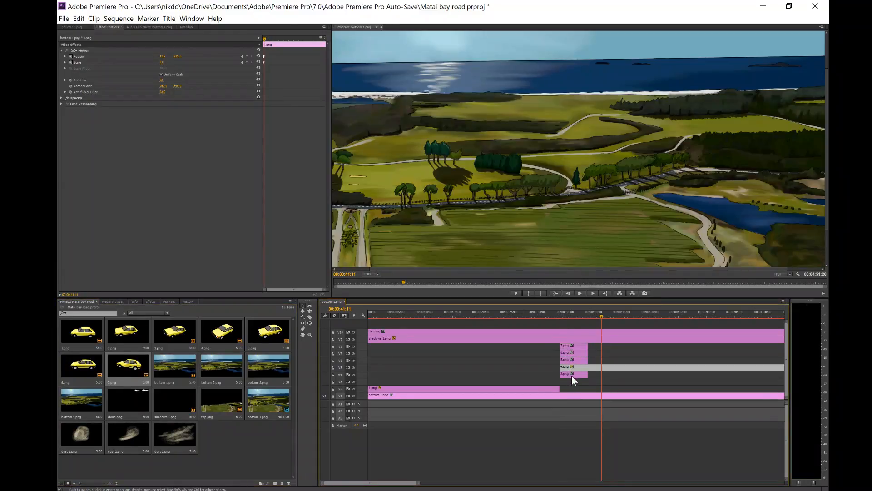
- Copy 4.png's Motion settings to 3.png, 5.png, 6.png and 7.png and extend these clips to match 4.png
left_click(84, 50)
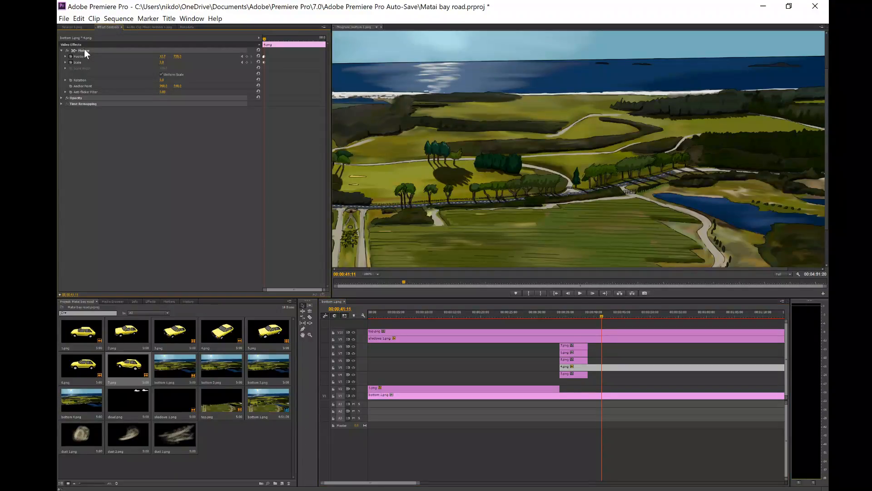
left_click(568, 376)
left_click(579, 358)
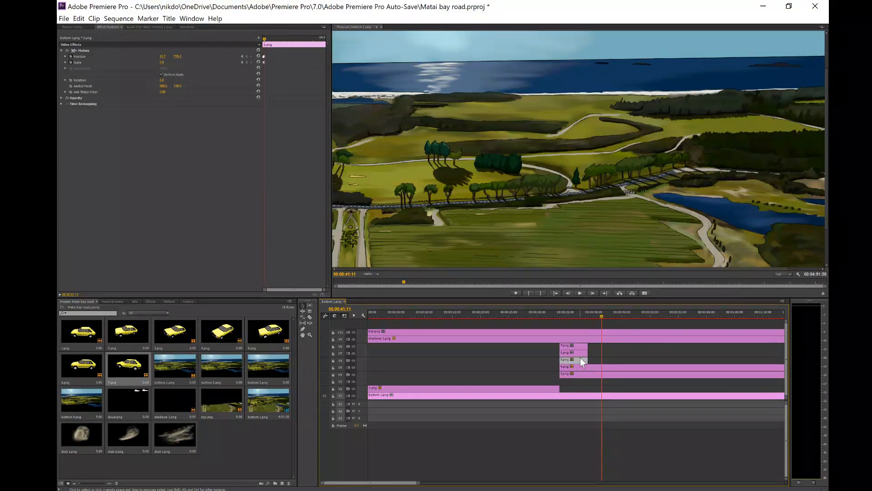
left_click(582, 355)
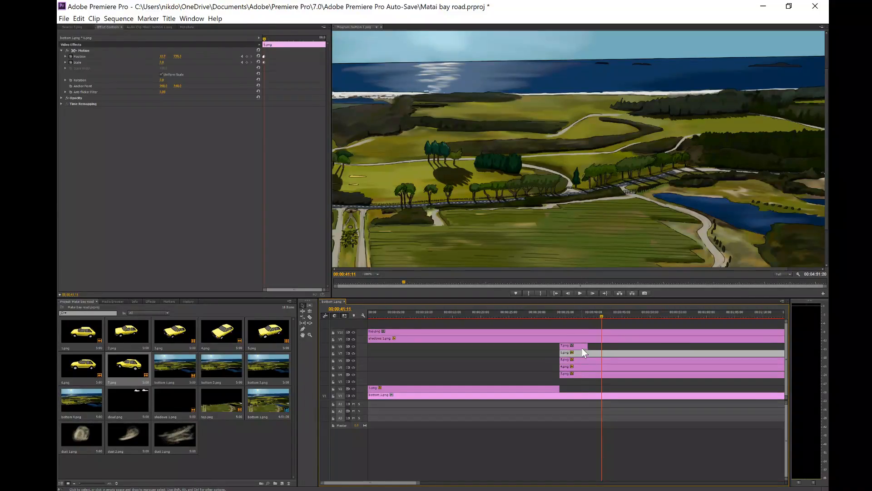
left_click(581, 348)
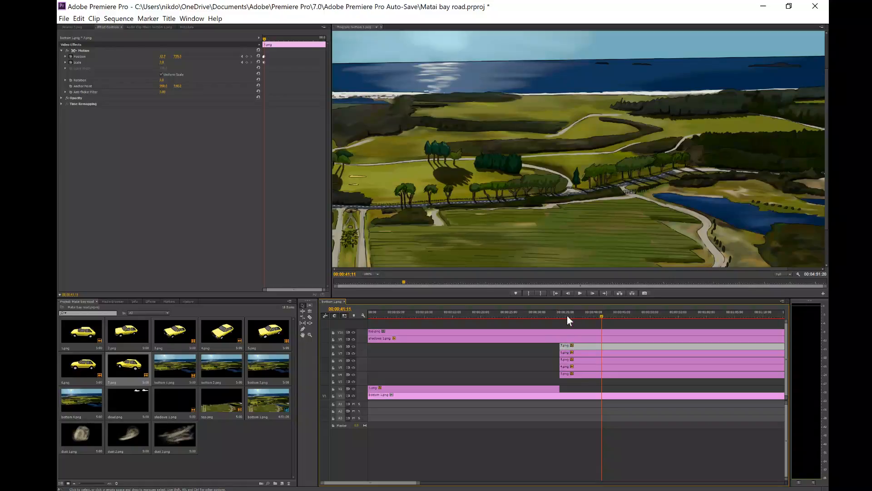
- Scrub around the start of the stacked car clips and hide the car tracks above 3.png
left_click_drag(559, 312, 566, 311)
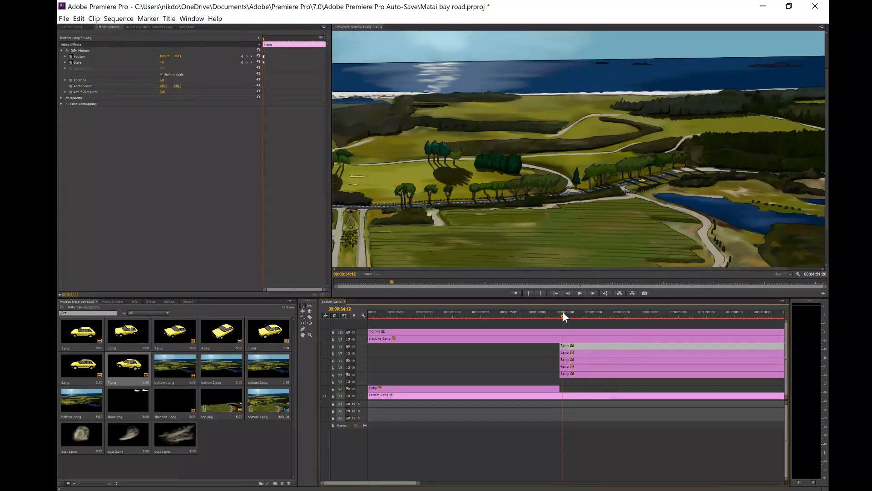
mouse_move(564, 312)
left_mouse_down()
mouse_move(587, 315)
mouse_move(557, 320)
left_mouse_up()
left_click_drag(560, 315, 563, 314)
left_click(353, 353)
left_click(353, 360)
left_click(353, 367)
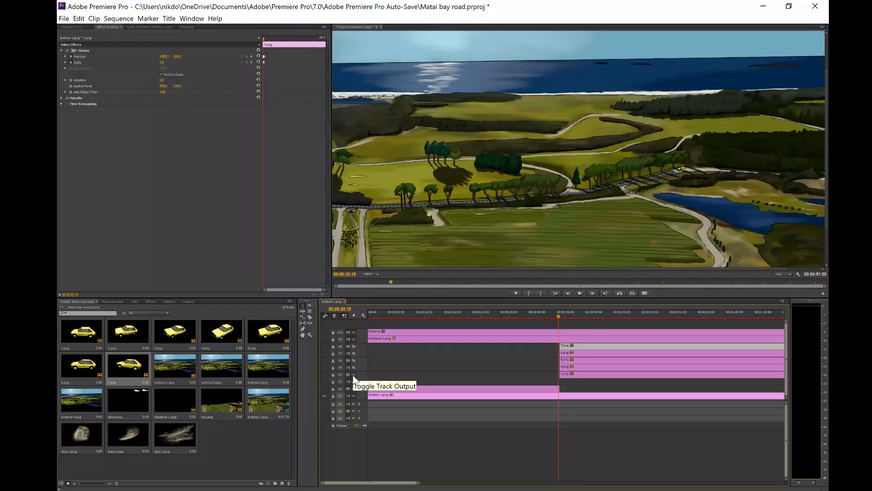
- Move just past the start of the stacked car clips and enlarge the preview to 200% around the car
left_click(561, 315)
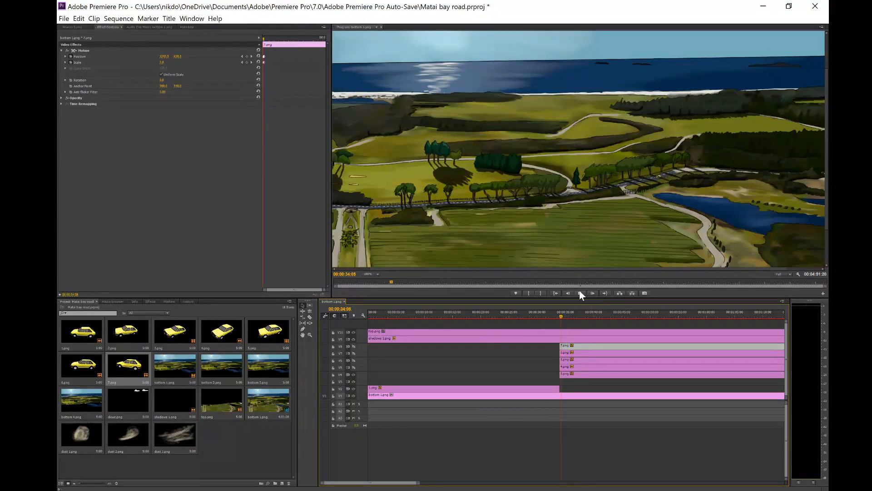
left_click(377, 274)
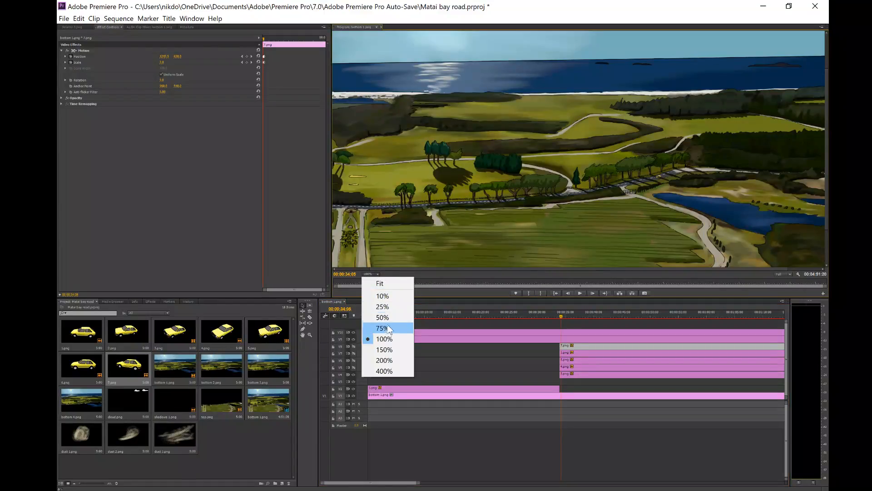
left_click(389, 360)
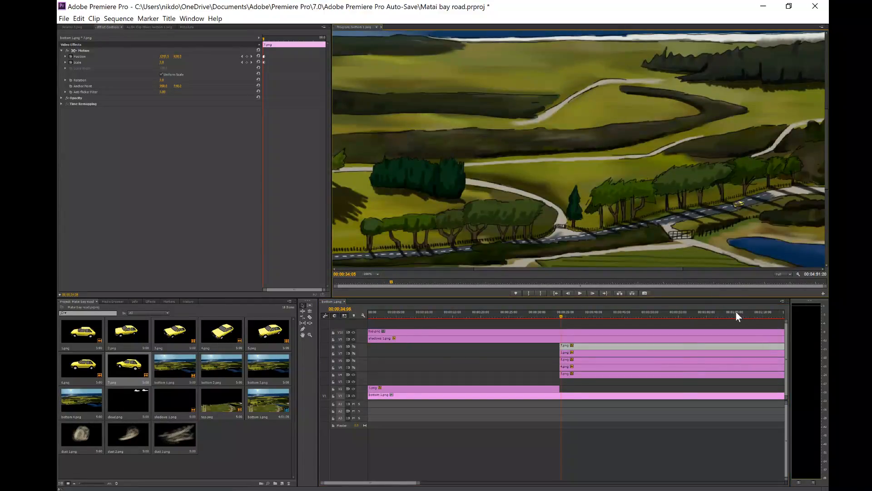
left_click(572, 367)
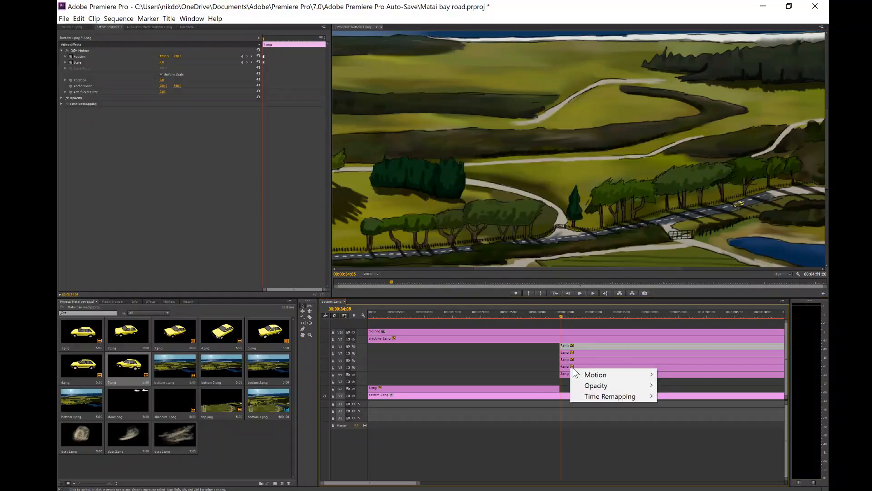
left_click(550, 367)
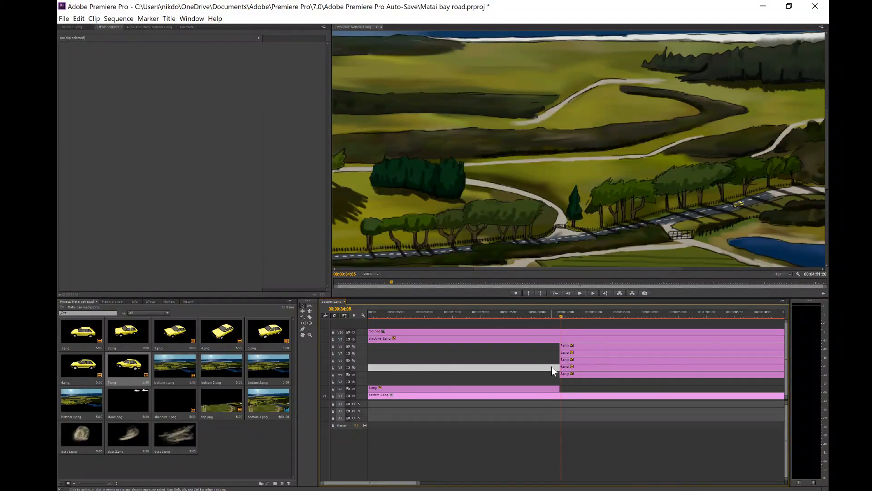
- Trim the start of 4.png on track V5 to 00:00:34:03
left_click_drag(561, 314, 560, 315)
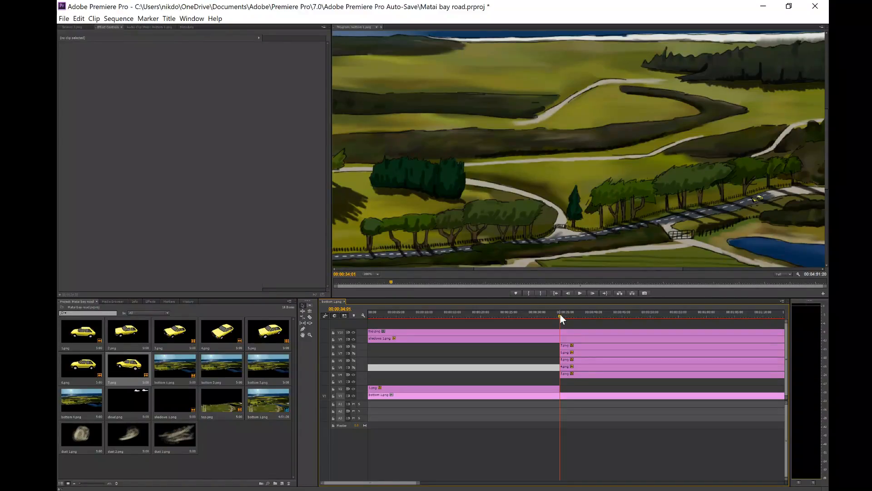
key("Right")
key("Right")
left_click(565, 367)
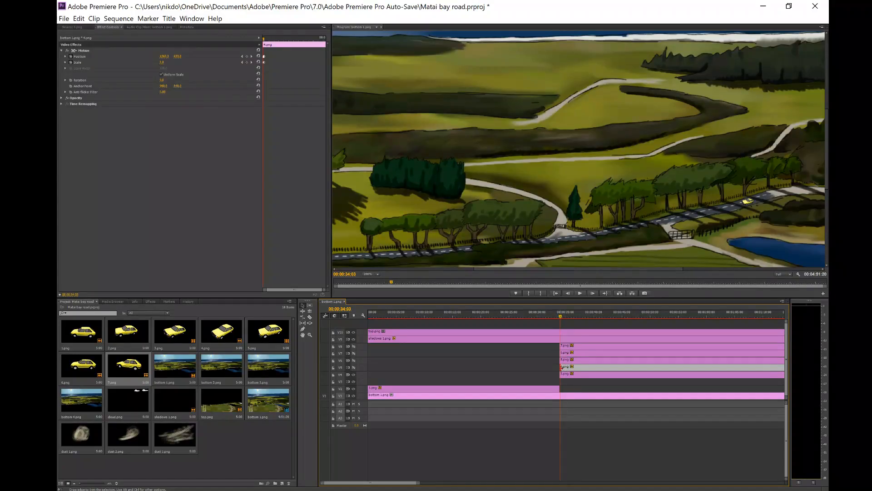
left_click(561, 367)
left_click(309, 316)
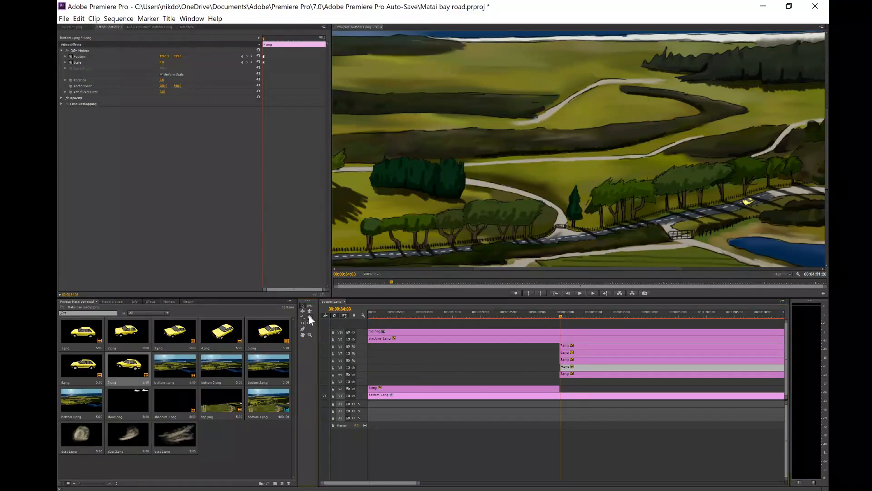
left_click(564, 384)
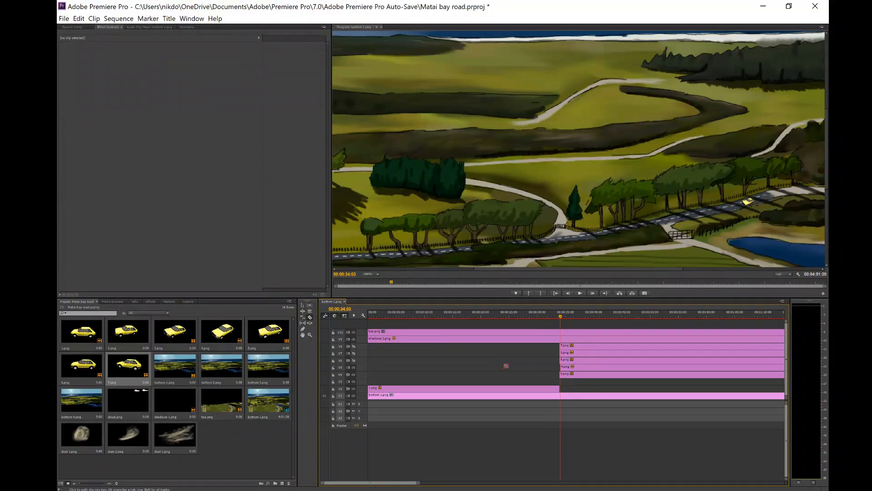
left_click(301, 305)
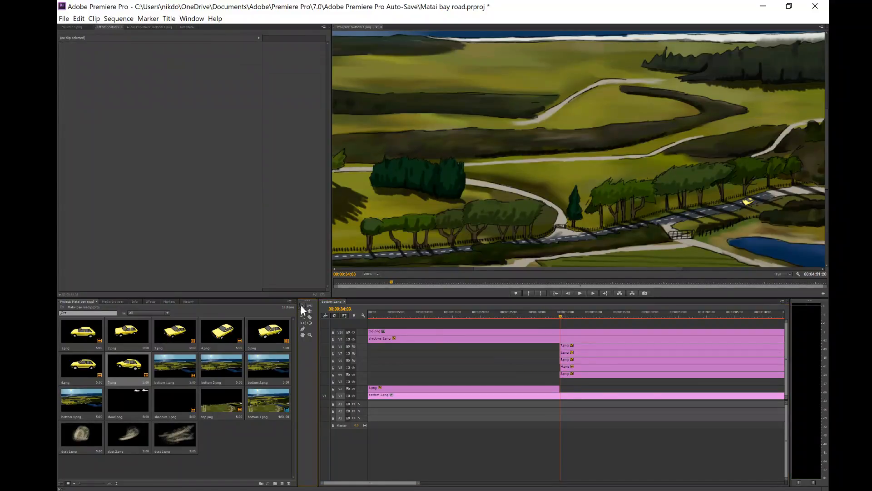
- Lock tracks V1 and V2 and paste a copy of 3.png onto track V3
left_click(615, 375)
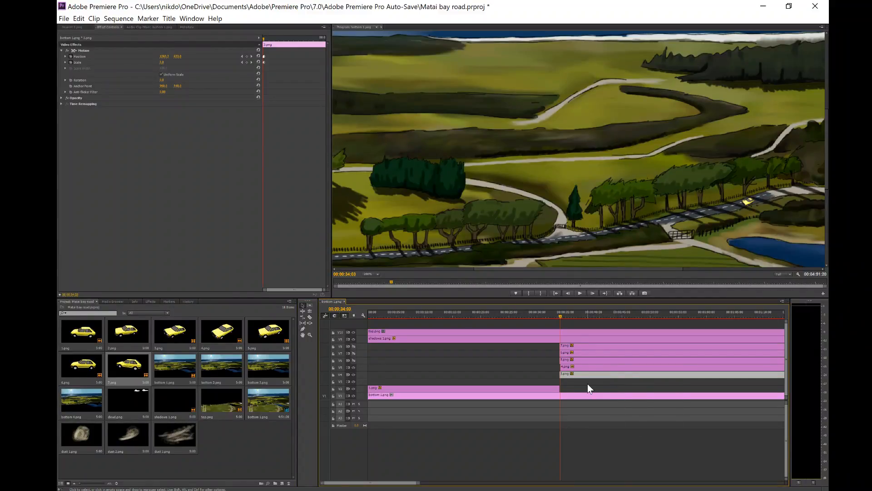
left_click(333, 395)
left_click(333, 389)
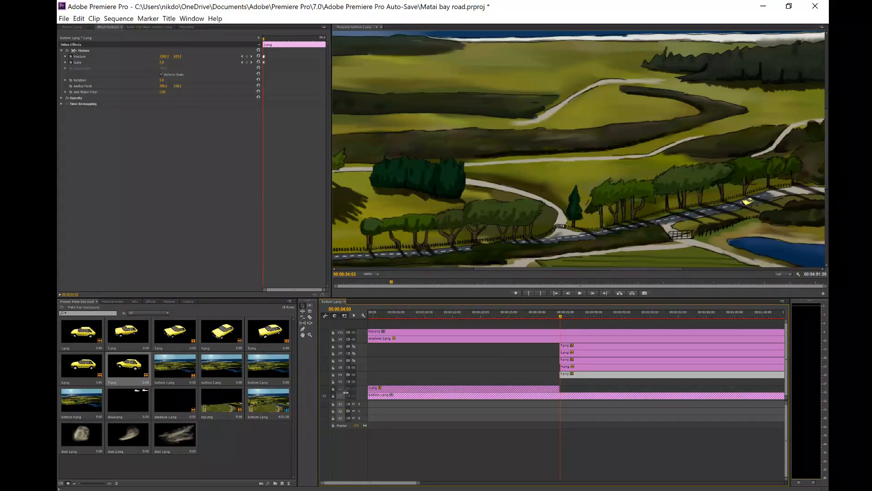
key("End")
- Hide track V3, then cut 3.png on track V4 at 00:00:34:03 and delete the part after the cut
left_click(353, 381)
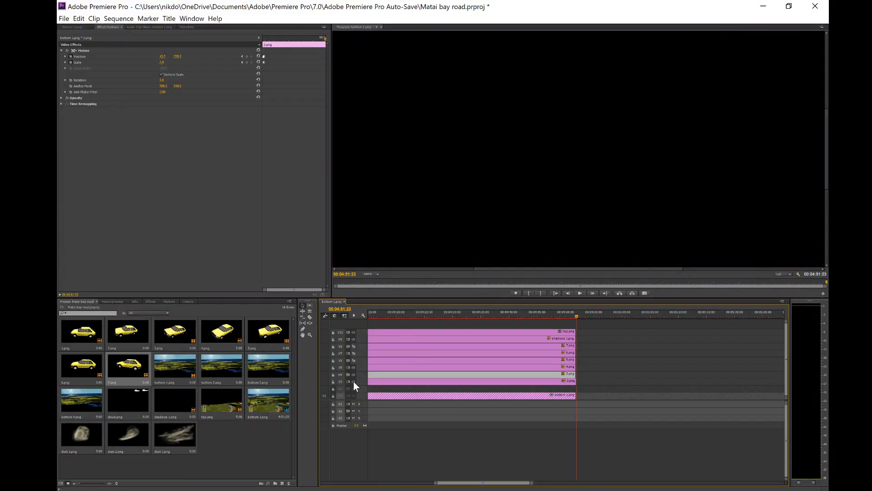
left_click_drag(524, 483, 424, 485)
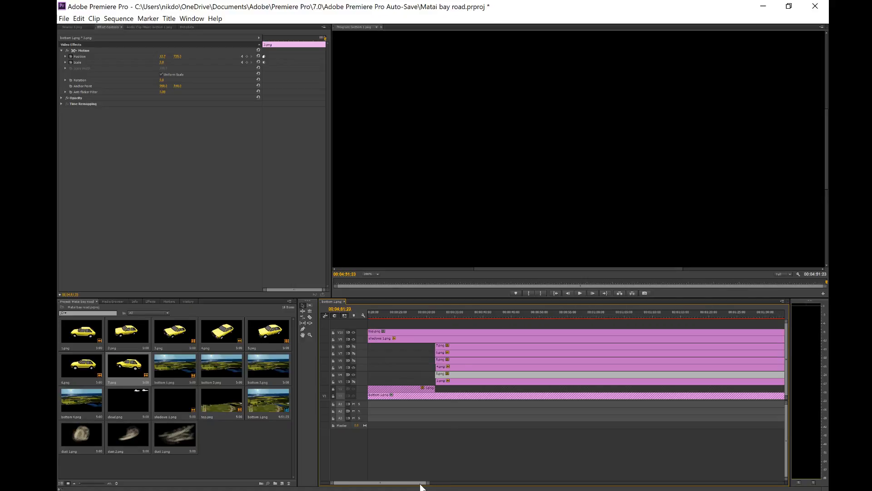
left_click(449, 310)
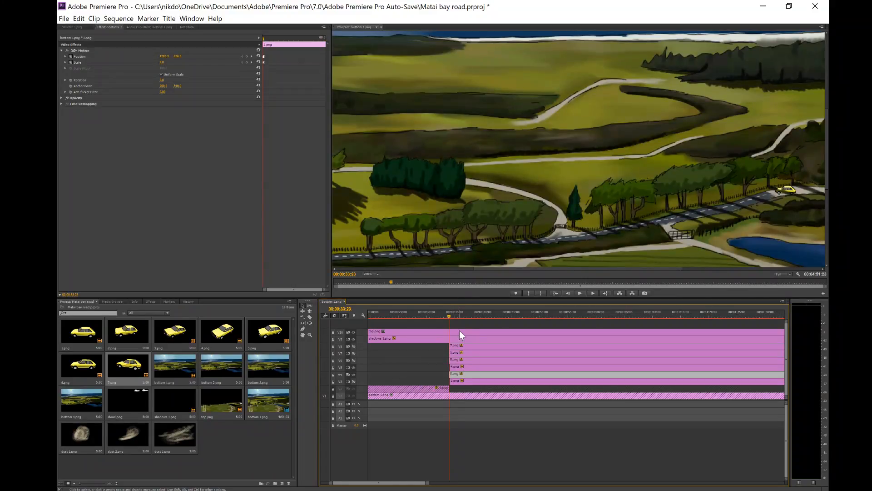
key("Right")
key("Right")
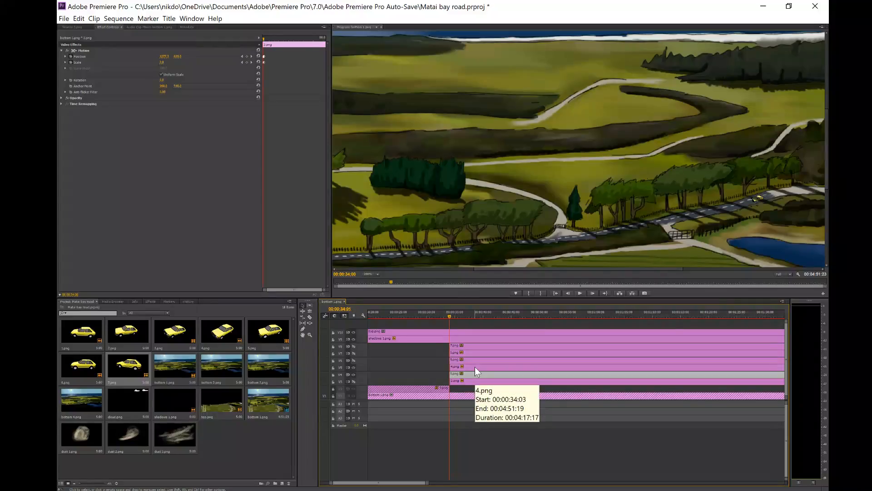
key("Right")
key("Left")
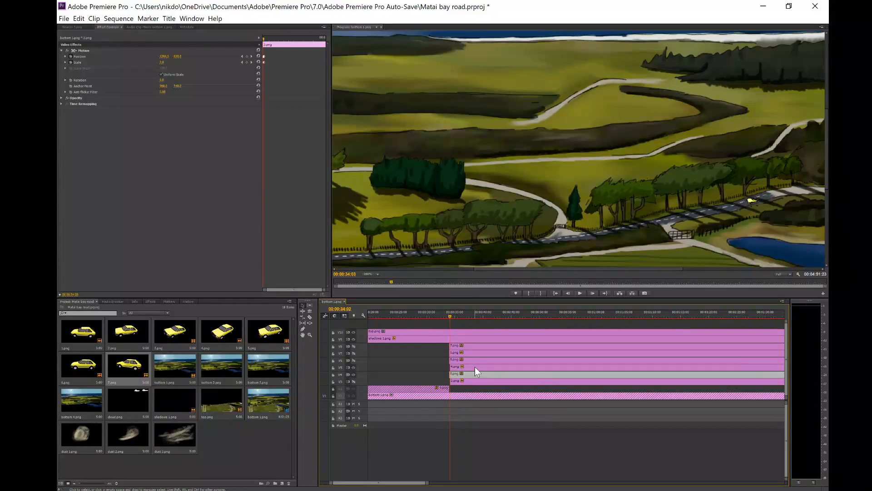
key("Right")
key("Right")
left_click(462, 362)
left_click(455, 372)
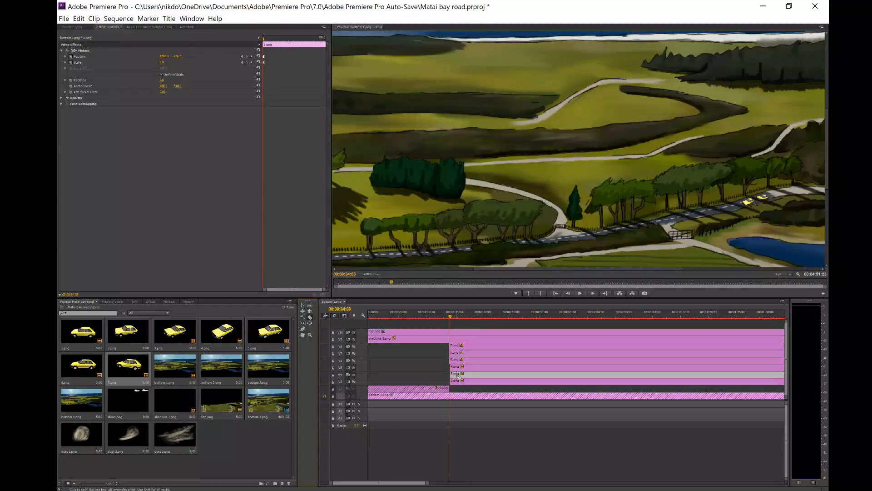
key("ctrl+z")
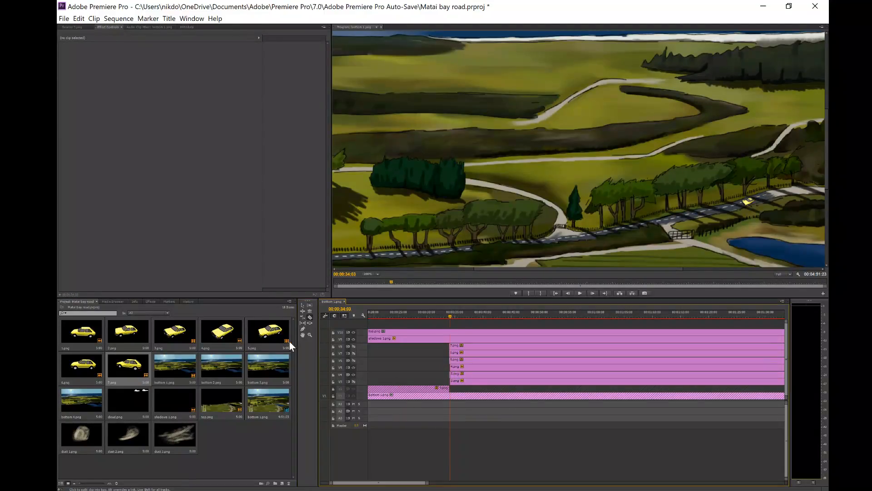
left_click(303, 305)
left_click(468, 375)
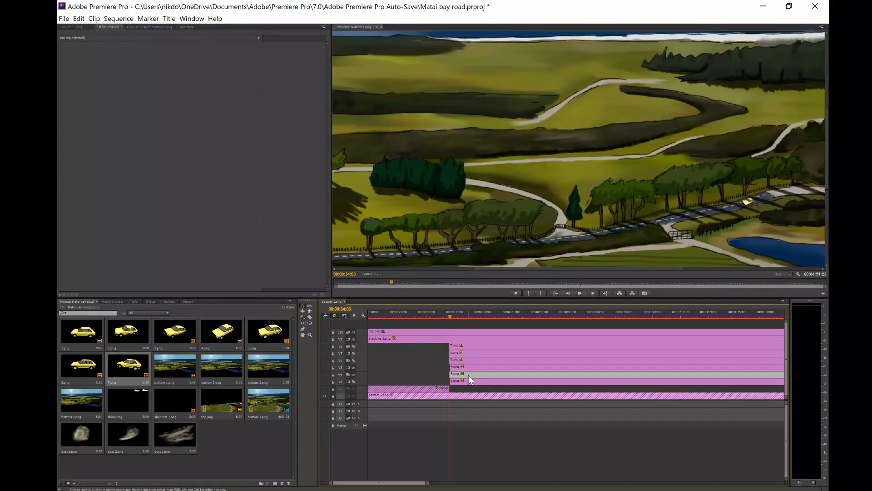
key("Delete")
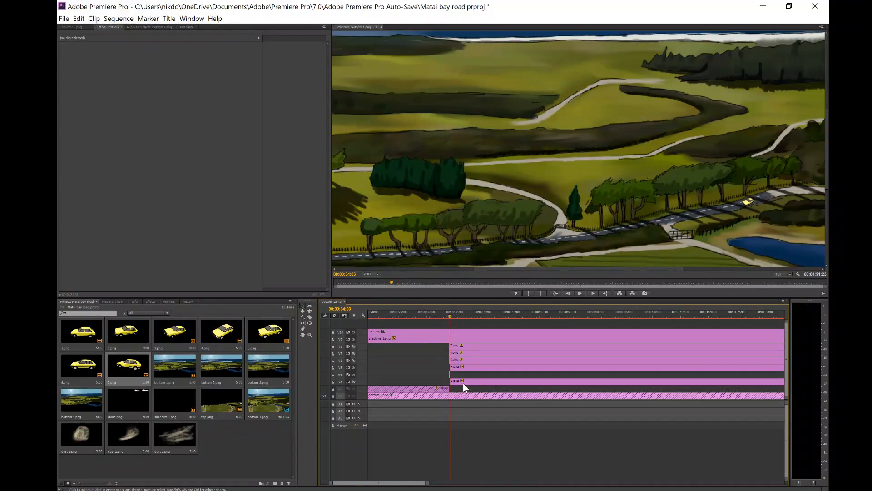
- Move the clip on track V3 slightly earlier so it starts together with the other stacked car clips
left_click(462, 380)
left_click(474, 379)
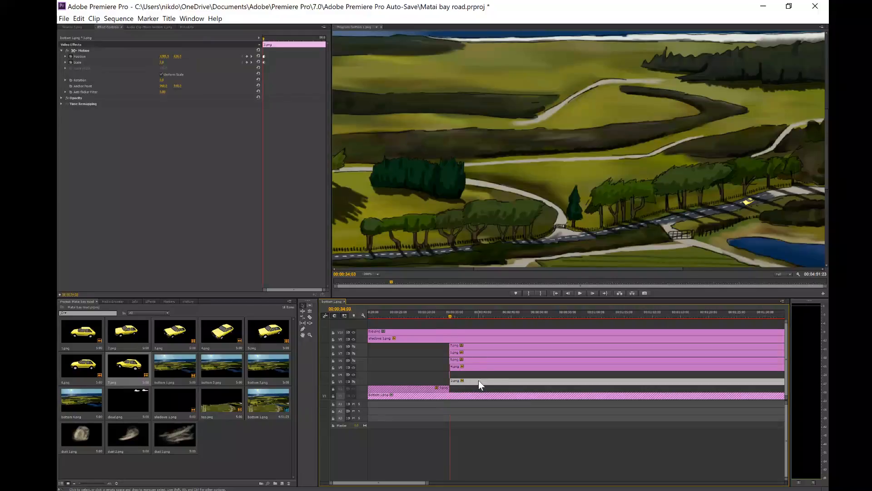
left_click_drag(478, 380, 477, 380)
left_click(461, 326)
- Trim the start of 5.png on track V6 to 00:00:34:16
key("equal")
key("equal")
key("equal")
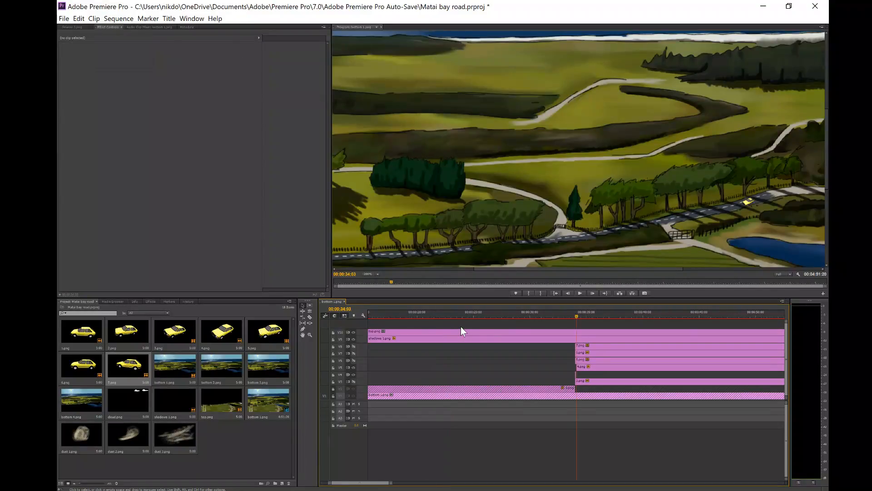
key("equal")
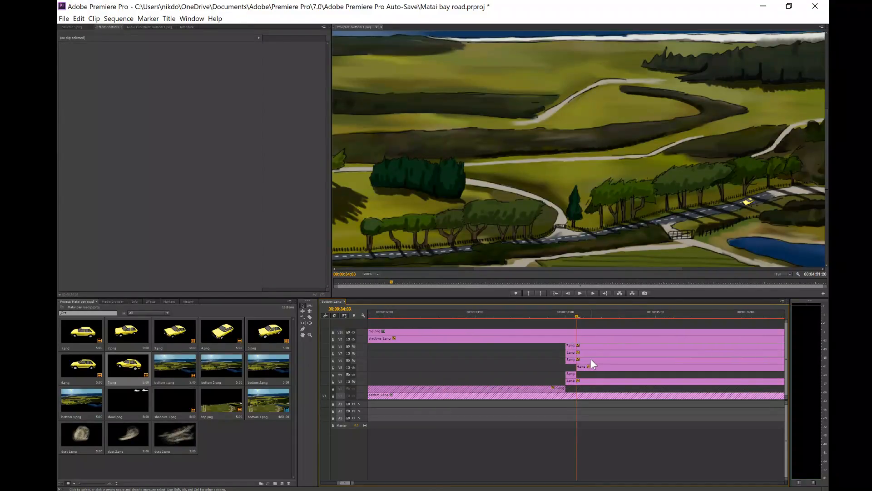
key("space")
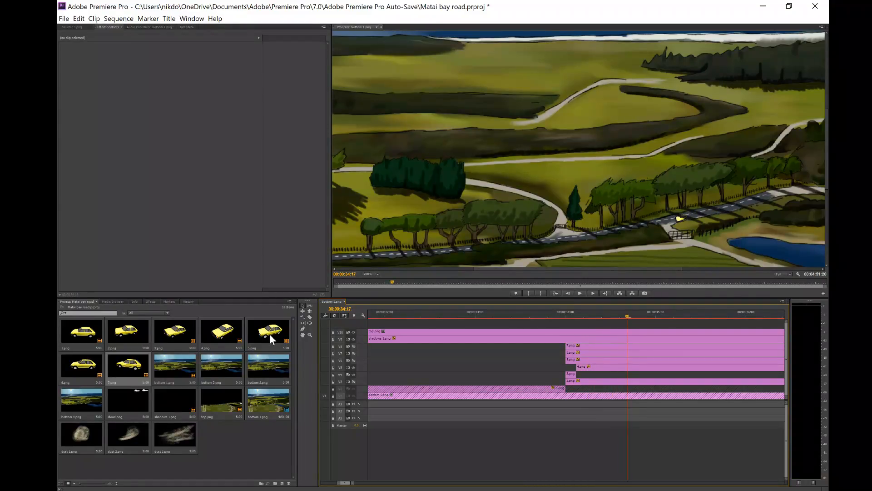
key("Left")
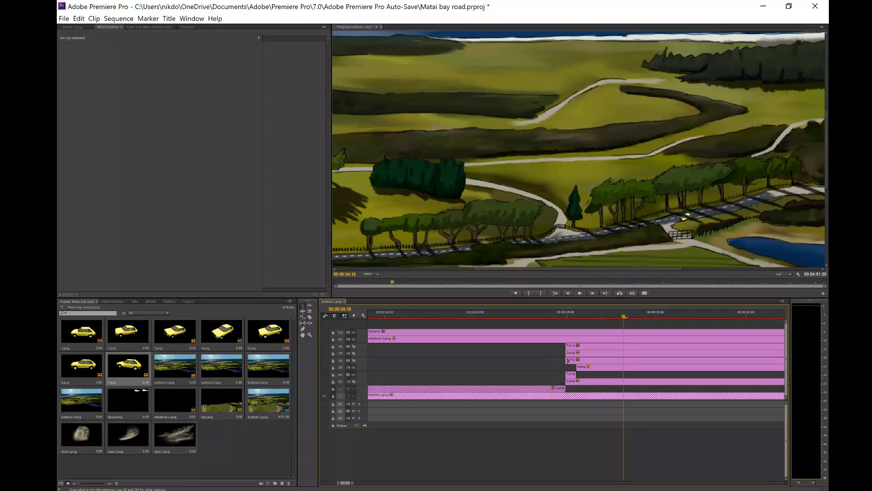
left_click_drag(567, 361, 623, 364)
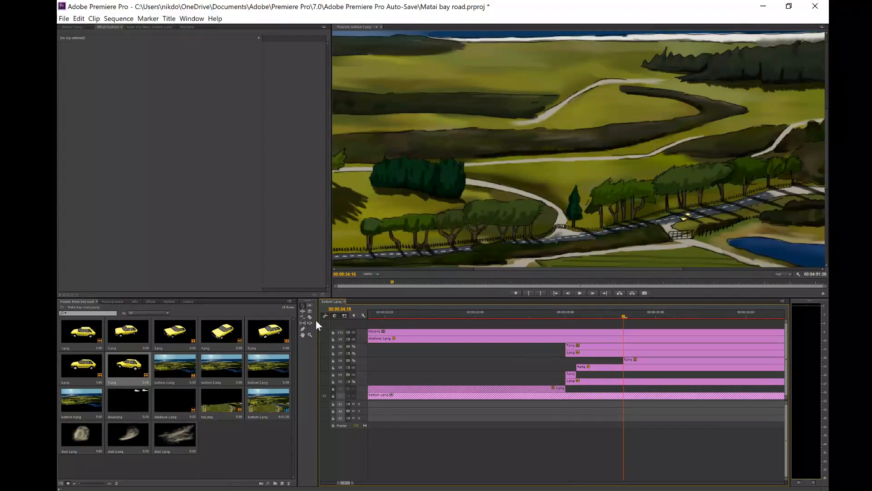
- Cut 4.png on track V5 at 00:00:34:16 and delete the part after the cut
left_click(624, 366)
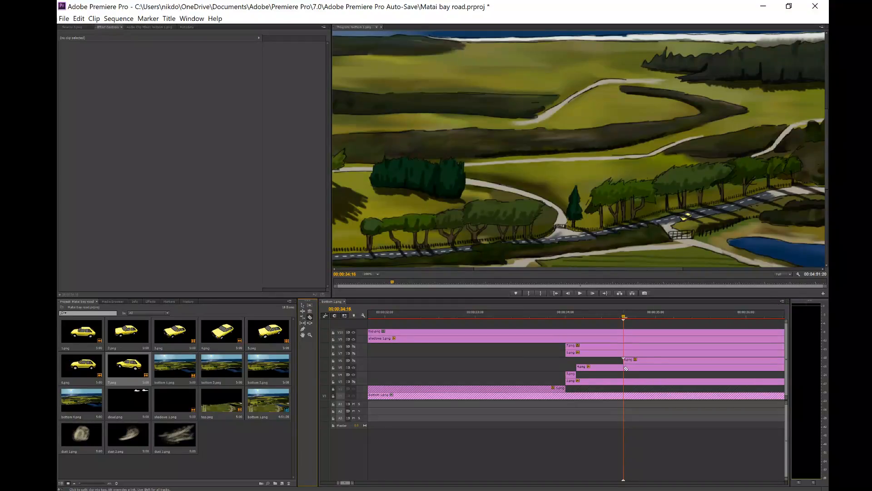
left_click(302, 305)
left_click(653, 367)
key("Delete")
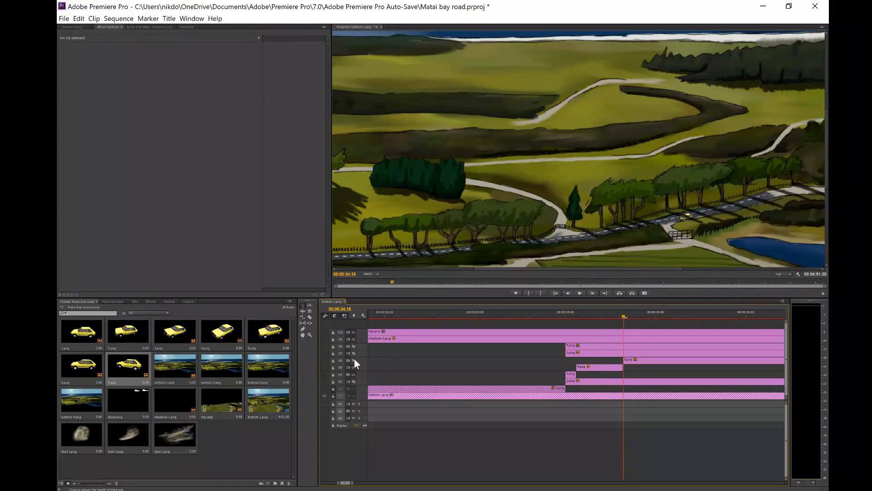
- Play the car's drive from 4.png into 5.png and stop at 00:00:36:23 to examine its direction on the road
left_click(595, 316)
key("space")
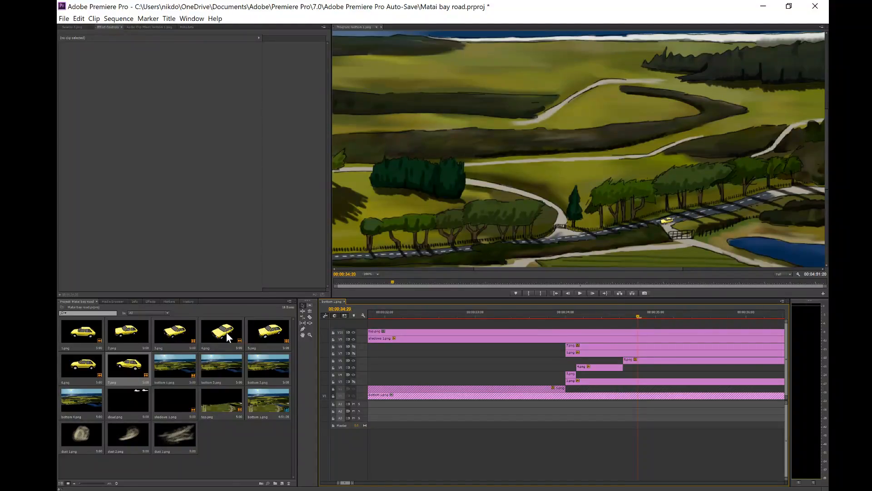
key("Right")
key("Right")
key("Right")
key("space")
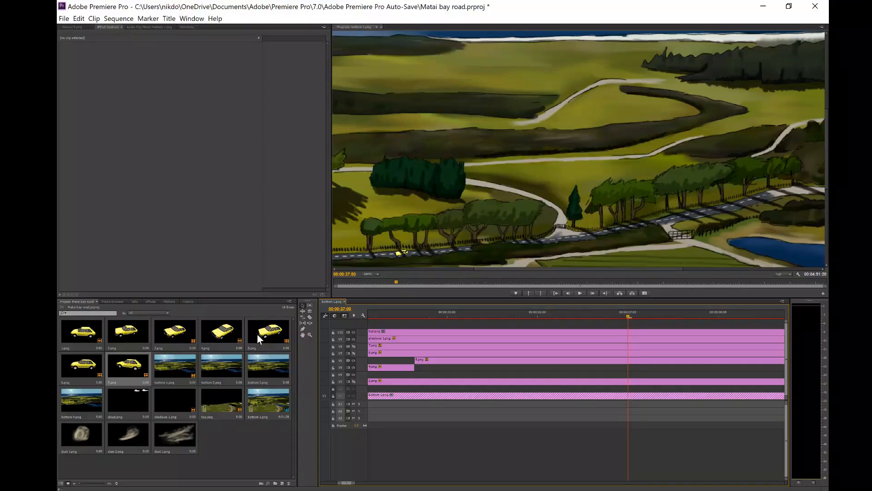
key("Left")
key("Left")
- Trim the starts of 6.png and 7.png on tracks V7 and V8 to about the start of 5.png
left_click(582, 360)
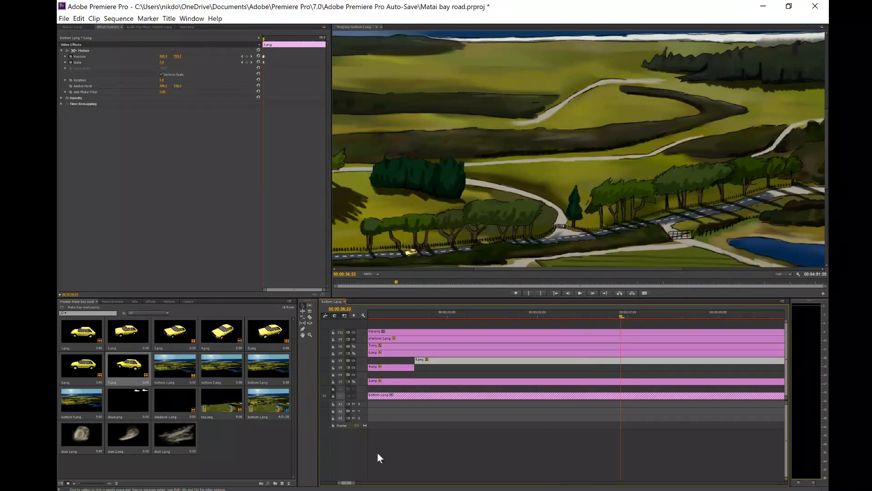
left_click_drag(343, 482, 342, 482)
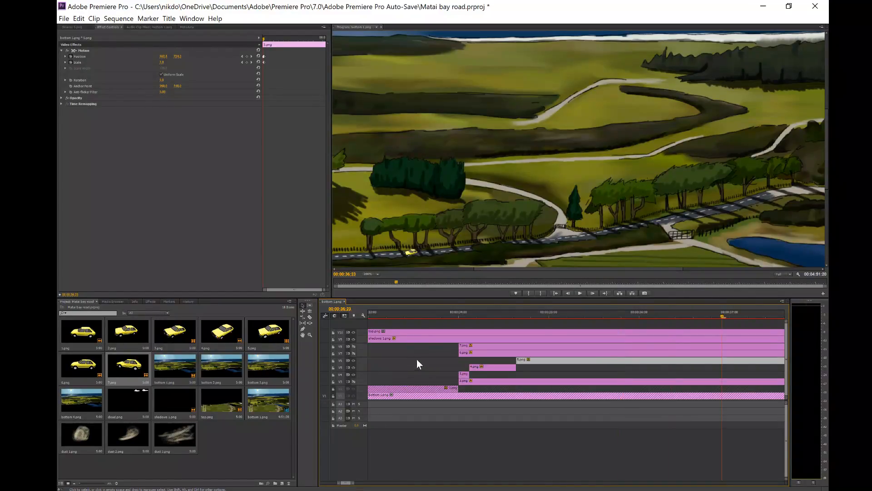
left_click_drag(459, 353, 516, 355)
left_click_drag(463, 343, 460, 345)
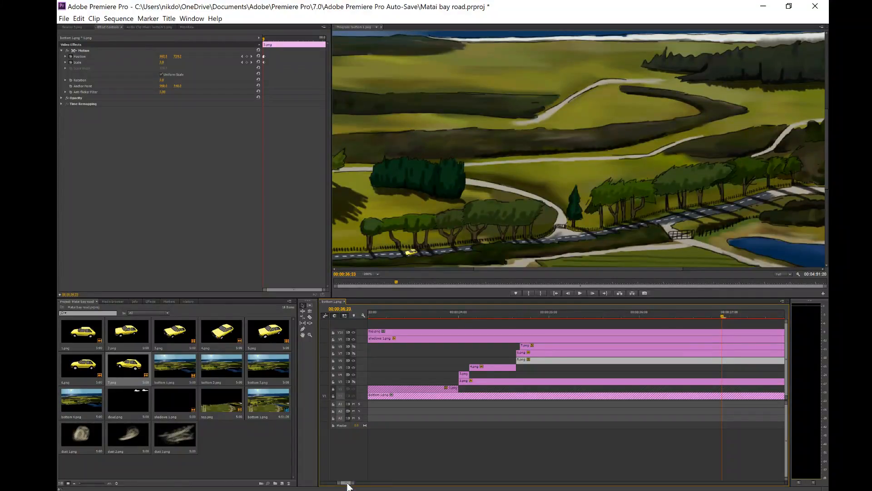
- Cut 5.png and 6.png at 00:00:36:23 and delete the part of 6.png before the cut
left_click_drag(347, 483, 349, 483)
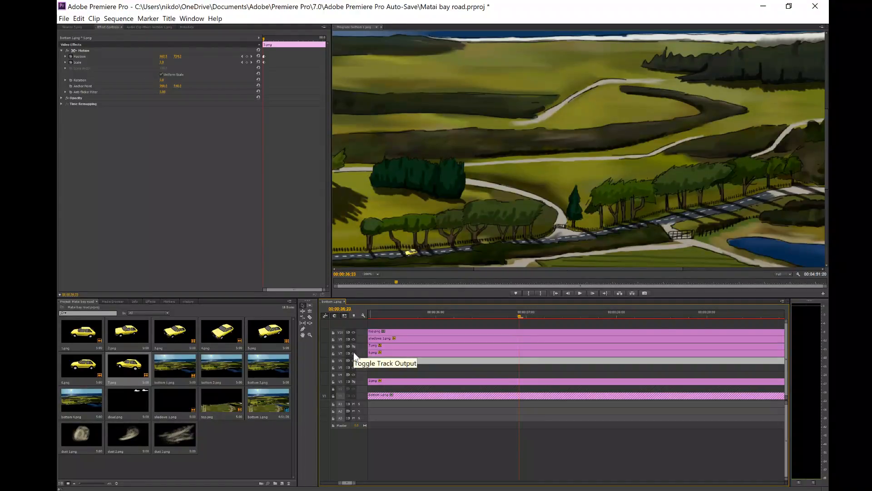
left_click(310, 317)
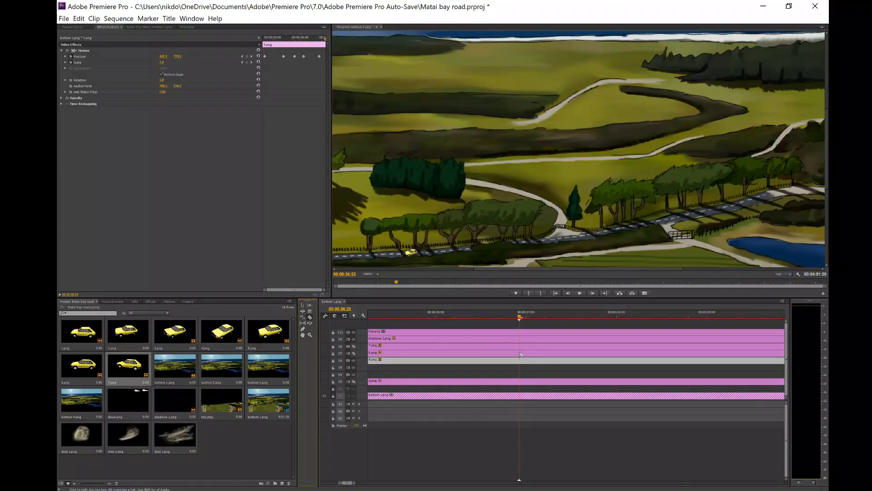
left_click(520, 353)
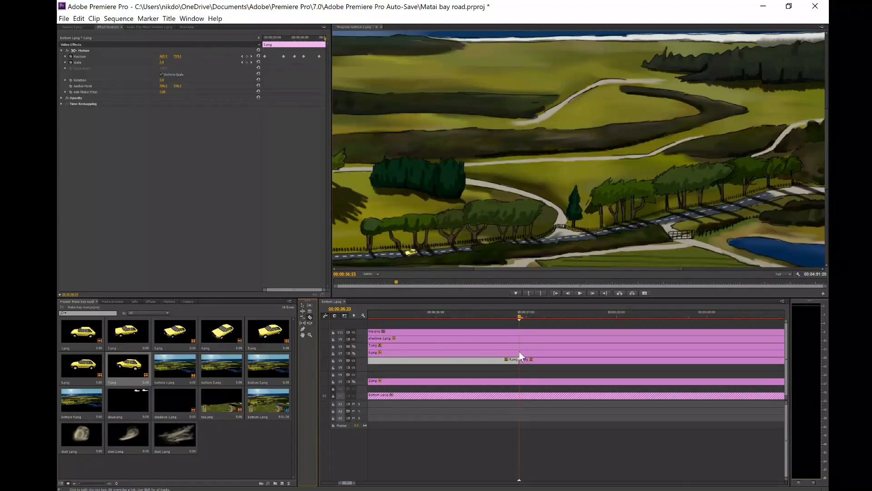
left_click(301, 306)
left_click(432, 351)
key("Delete")
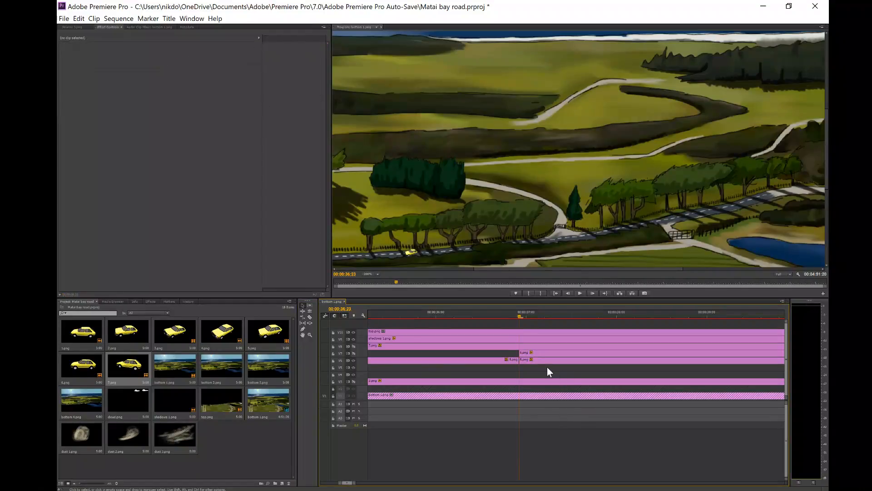
- Delete the part of 5.png after 00:00:36:23, show track V7, and step back to check the switch to 6.png
left_click(544, 363)
key("Delete")
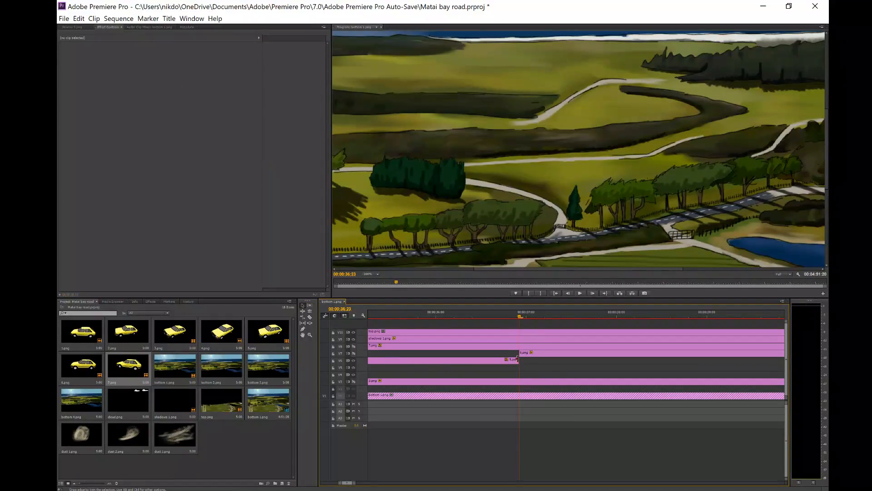
left_click(354, 353)
key("Left")
key("Left")
key("Left")
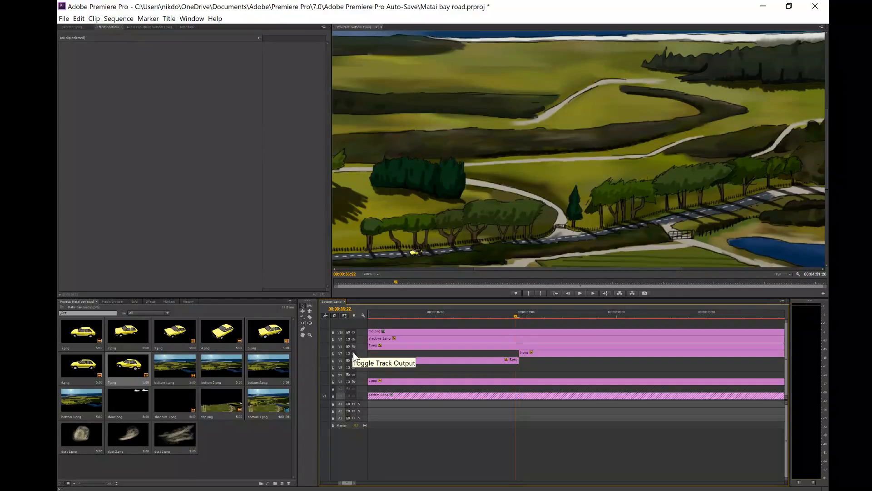
- Step back and forth through the frames around the switch from 5.png to 6.png, ending at 00:00:37:12, to check the car
key("Right")
key("Right")
key("Right")
key("Right")
key("Right")
key("Right")
key("Left")
key("Left")
key("Left")
key("Left")
key("Left")
key("Left")
key("Left")
key("Left")
key("Left")
key("Right")
key("Right")
key("Right")
key("Right")
key("Right")
key("Right")
key("Right")
key("Right")
key("Right")
key("Right")
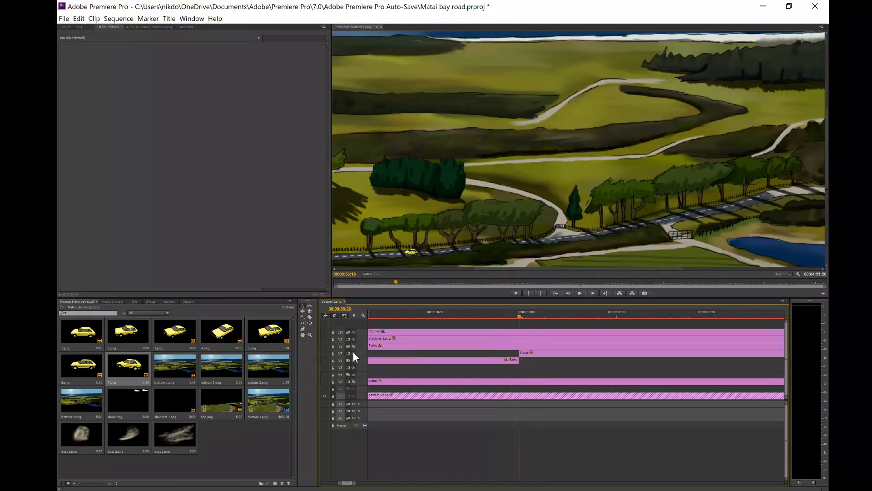
key("Right")
key("Right")
key("Right")
key("Right")
key("Right")
key("Right")
key("Right")
key("Right")
key("Right")
key("Right")
- Play the car's drive on 6.png and stop at 00:00:39:06 to examine its direction on the road
scroll(344, 483, "up", 5)
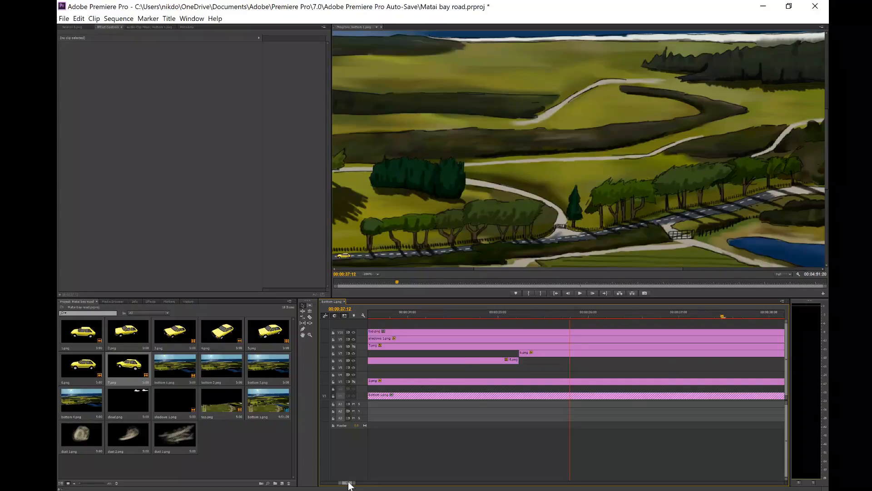
scroll(350, 485, "down", 3)
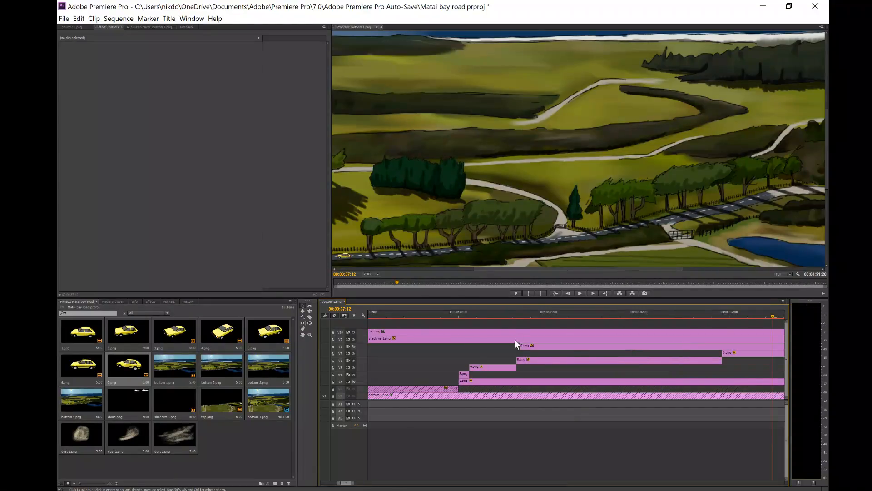
left_click(532, 271)
left_click_drag(531, 270, 432, 273)
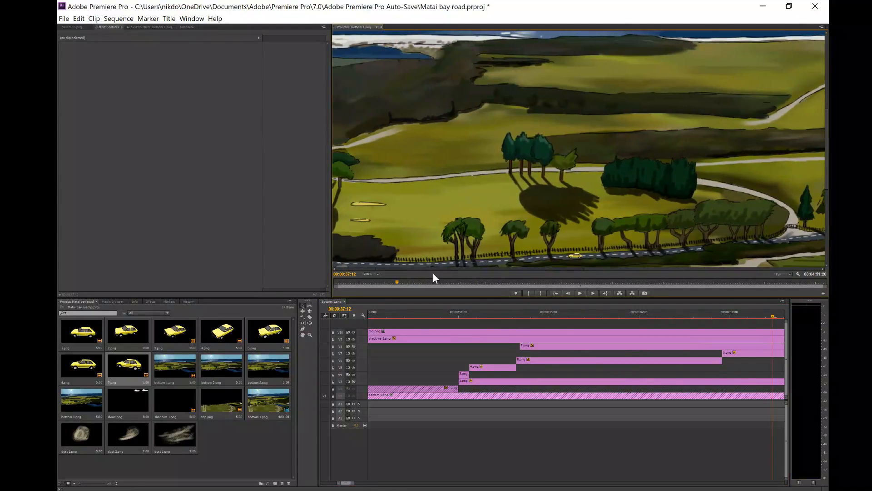
left_click(733, 313)
key("space")
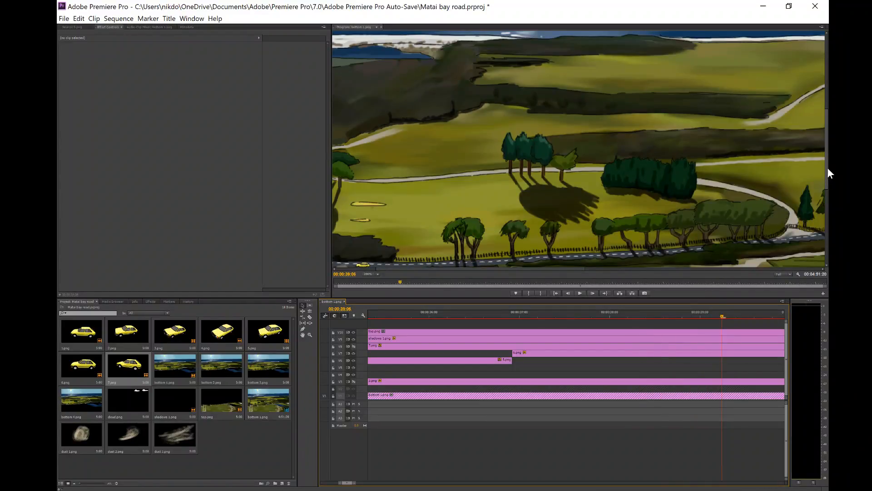
left_click_drag(827, 156, 827, 167)
left_click_drag(594, 269, 476, 271)
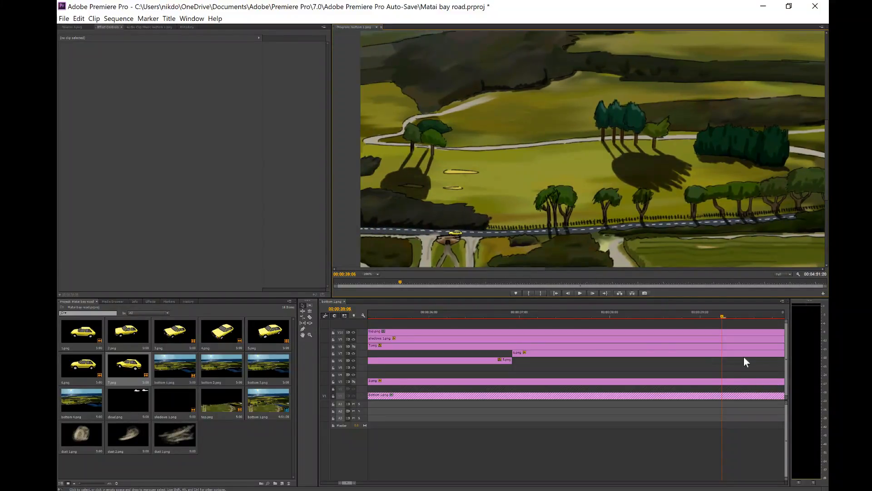
- Cut 6.png and 7.png at 00:00:39:06 and delete the part of 7.png before the cut
left_click(310, 316)
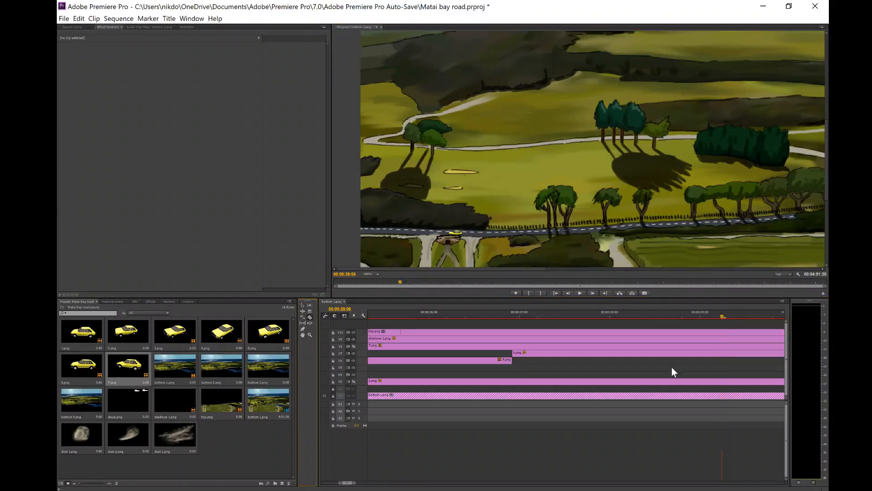
left_click(722, 352)
left_click(723, 346)
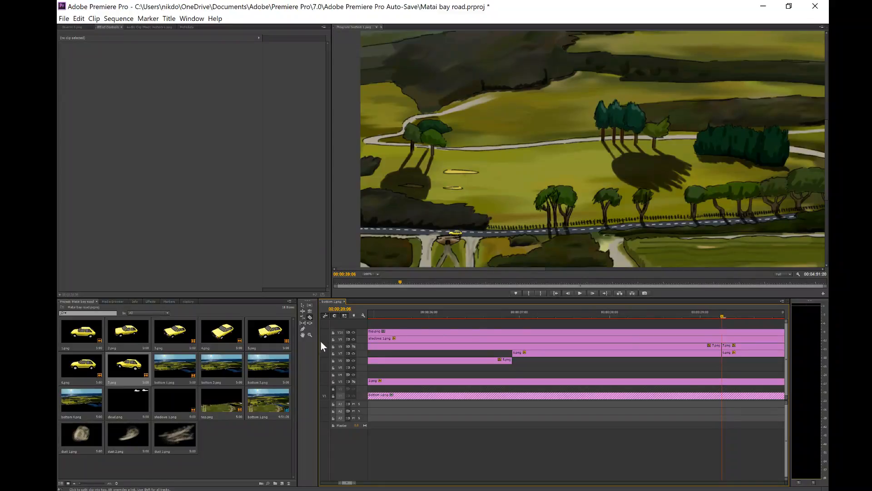
left_click(302, 305)
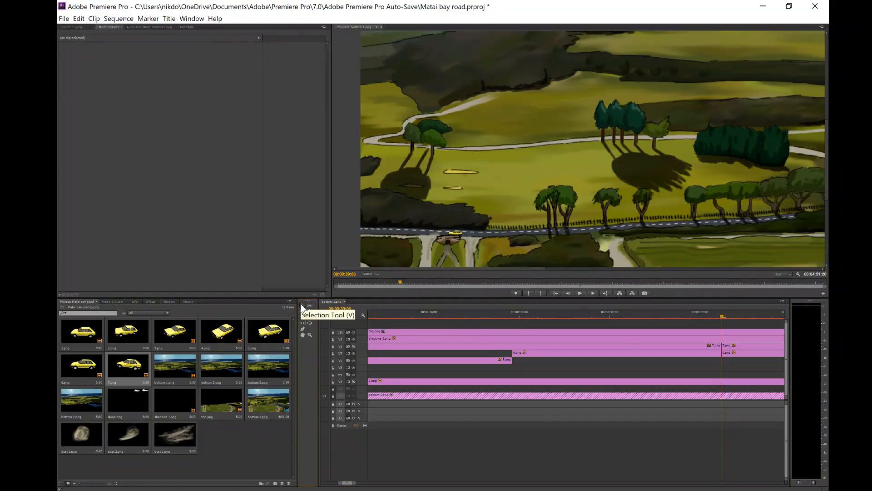
left_click(653, 346)
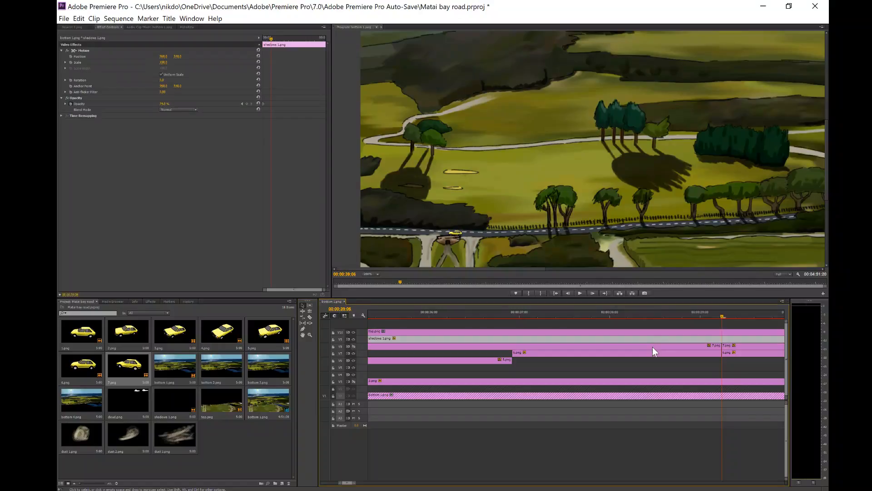
key("Delete")
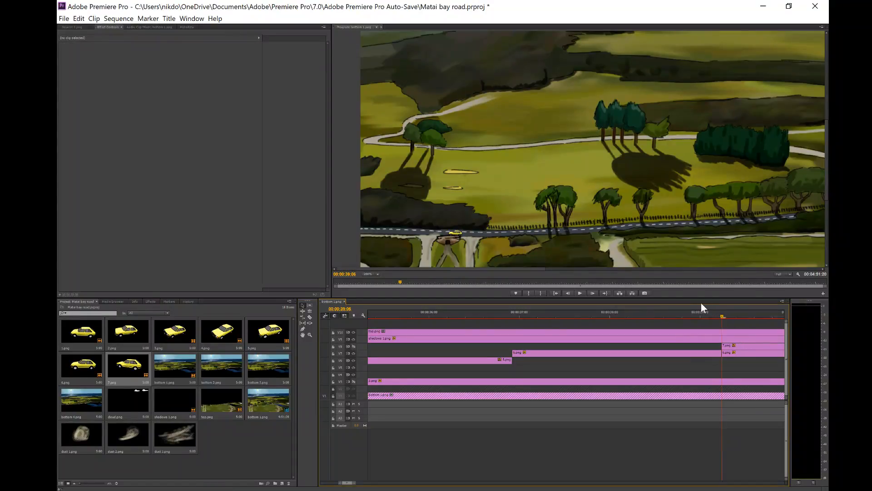
- Play across the new cut and delete the part of 6.png after 00:00:39:06
left_click(694, 315)
key("space")
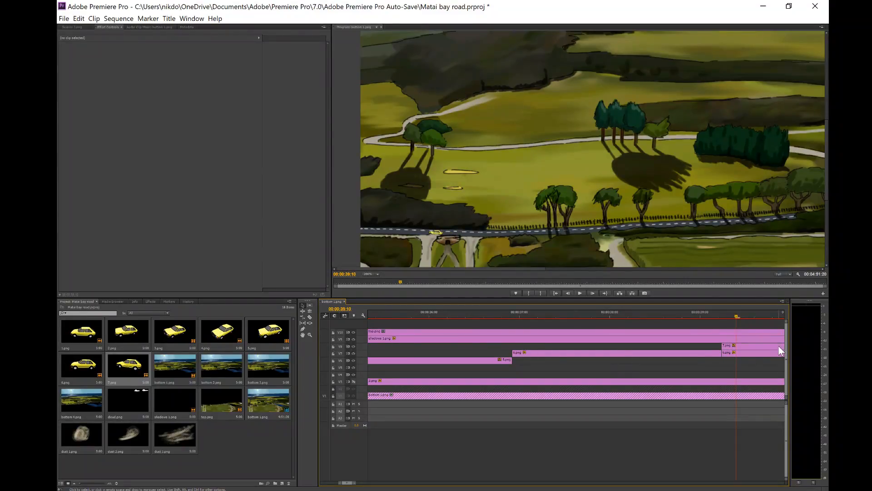
left_click(752, 354)
key("Delete")
- Step back and forth around 00:00:39:06 and play onward to check the switch from 6.png to 7.png
key("Left")
key("Left")
key("Left")
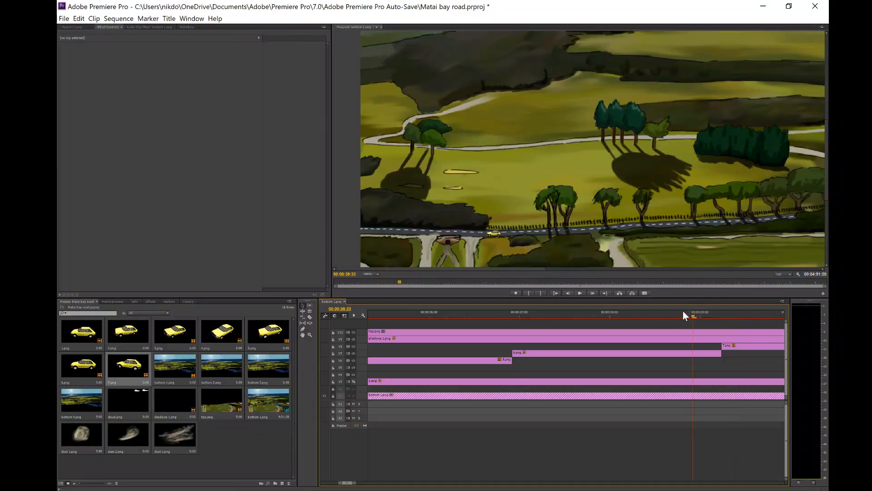
key("Right")
key("Right")
key("Right")
key("Right")
key("Right")
key("Left")
key("Left")
key("Left")
key("Left")
key("Left")
key("Left")
key("Left")
key("Left")
key("Left")
key("Left")
key("Left")
key("Left")
key("Left")
key("Left")
key("Left")
key("Left")
key("Left")
key("Left")
key("Right")
key("Right")
key("Right")
key("Right")
key("Right")
key("Right")
key("Right")
key("Right")
key("space")
key("Right")
key("Right")
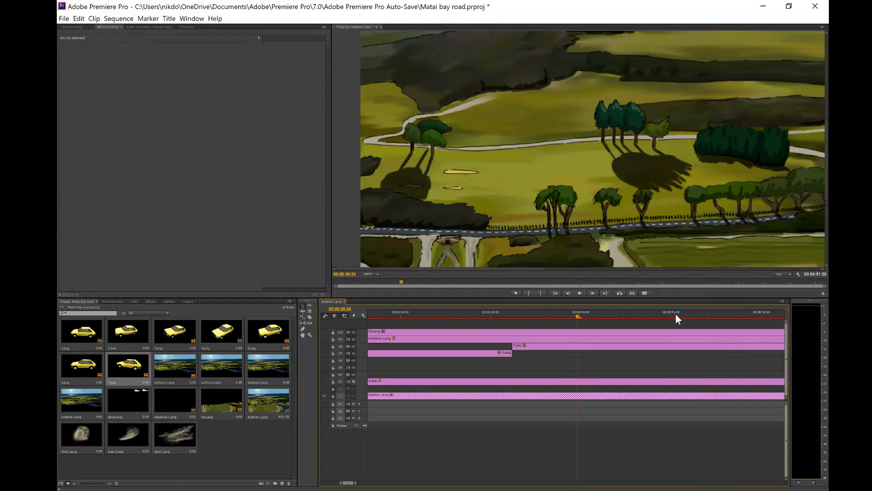
- Adjust the vertical Position of 7.png slightly at 00:00:39:24 to seat the car on the road, and step back to check its path
key("Left")
key("Left")
key("Right")
left_click(574, 346)
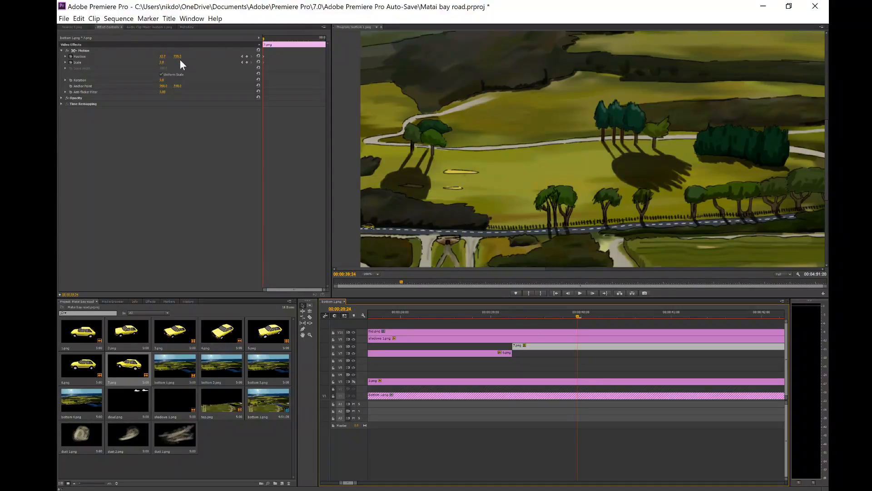
left_click_drag(177, 57, 177, 57)
key("Left")
key("Left")
key("Left")
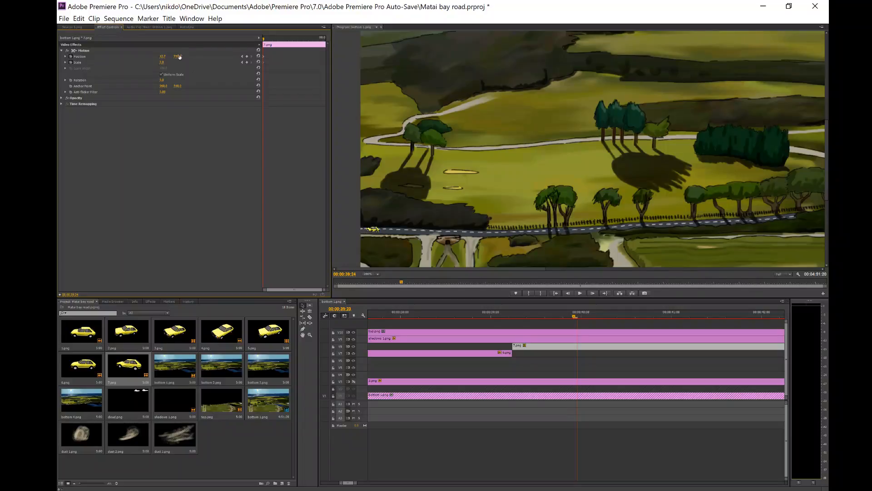
key("Left")
key("Left")
key("Left")
key("Left")
key("Left")
key("Left")
key("Left")
key("Left")
key("Left")
key("Left")
key("Left")
key("Left")
key("Left")
left_click(501, 313)
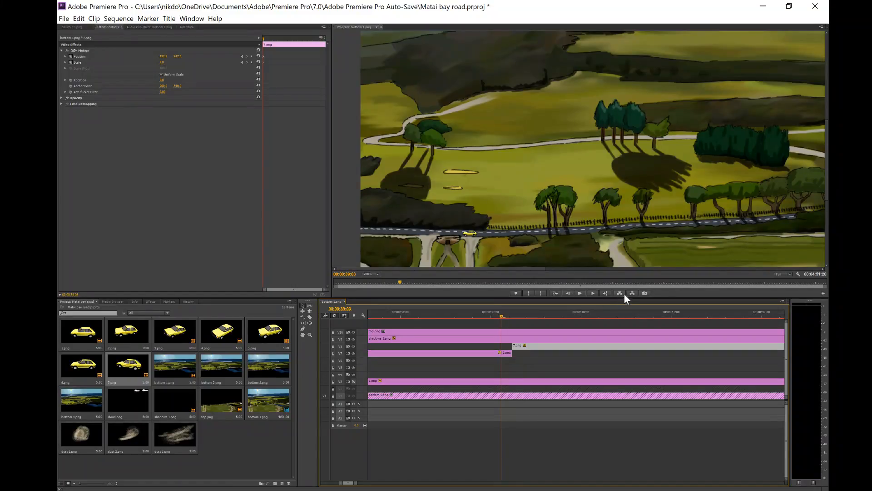
- Fit the whole picture in the preview and play the sequence from its start to about 00:00:02:09
left_click(378, 273)
left_click(382, 282)
left_click_drag(381, 313, 312, 483)
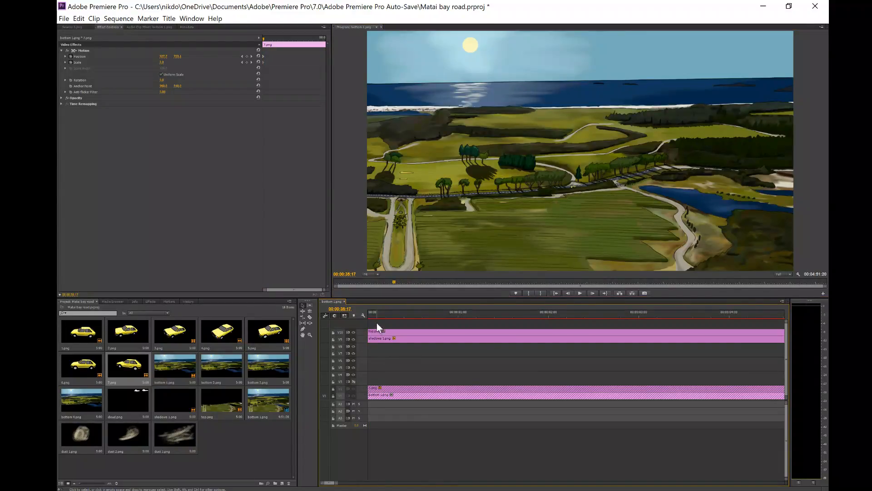
left_click(372, 311)
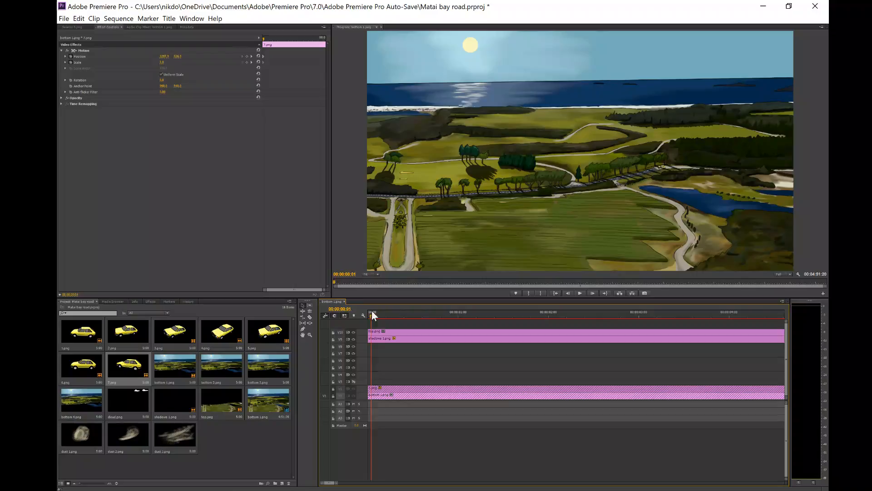
left_click(579, 294)
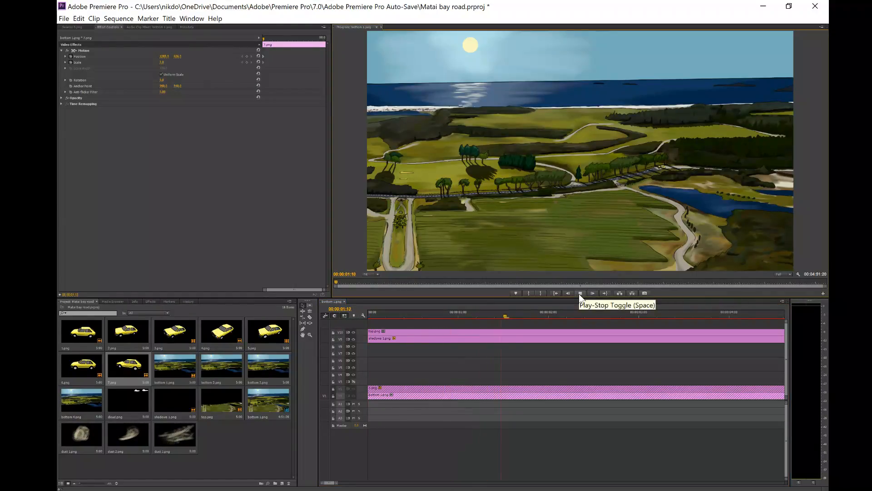
left_click(579, 309)
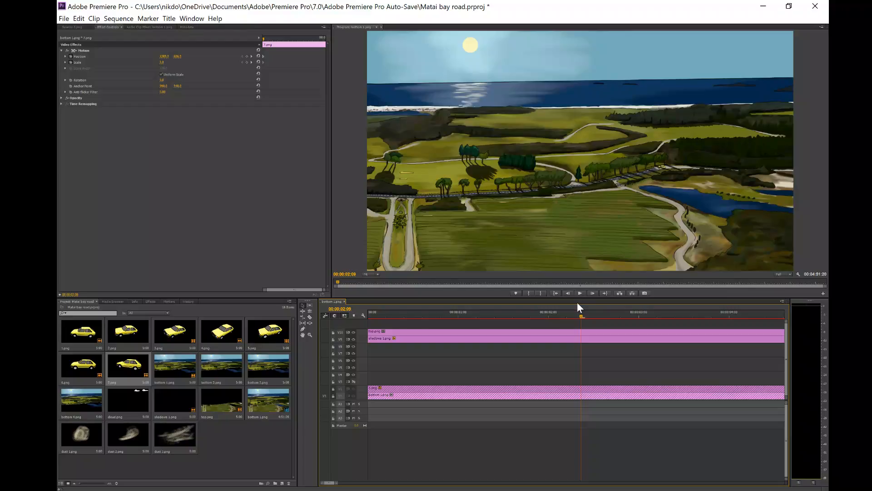
- Play the car's whole drive from about 00:00:32 to 00:00:42:08 to review all the car view switches
key("minus")
key("minus")
key("minus")
key("minus")
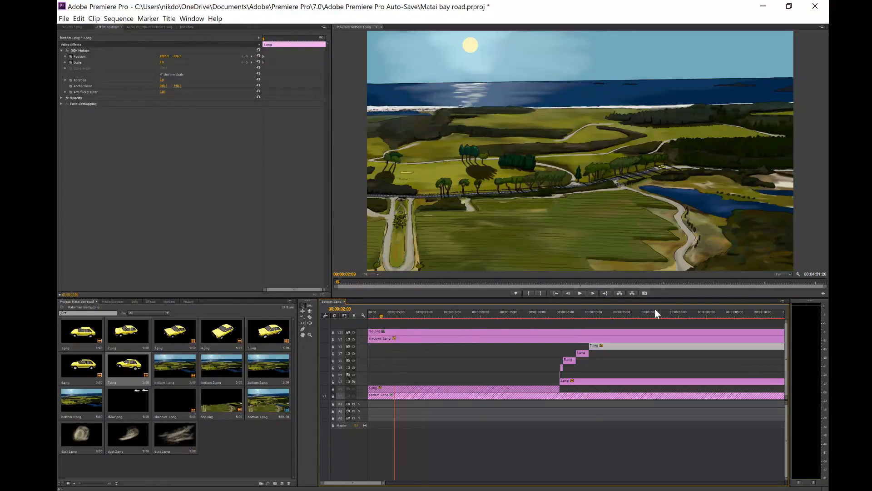
left_click(580, 293)
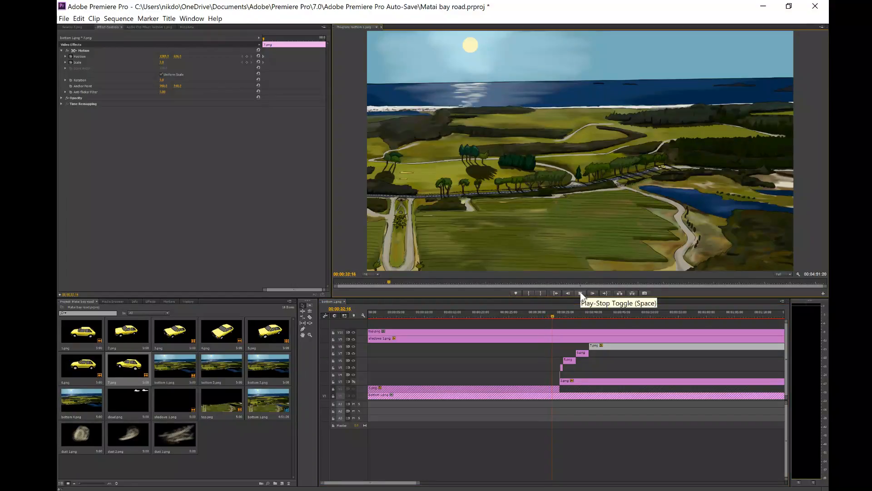
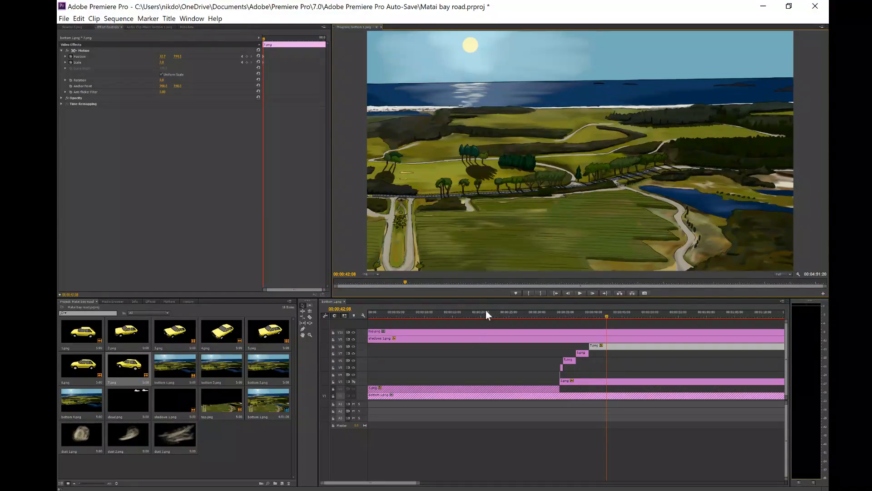
- Unlock track V1 and place bottom 2.png over bottom 1.png at about 00:00:01:00
left_click(353, 395)
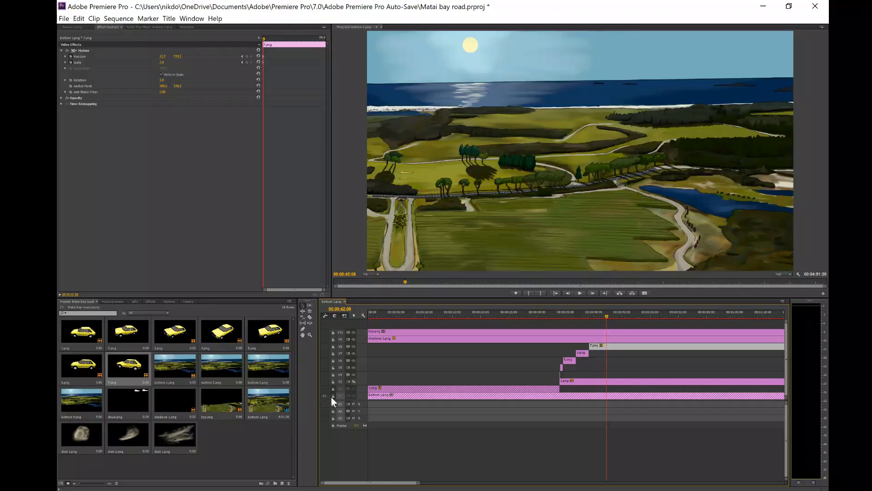
left_click(333, 395)
left_click(378, 395)
left_click(382, 313)
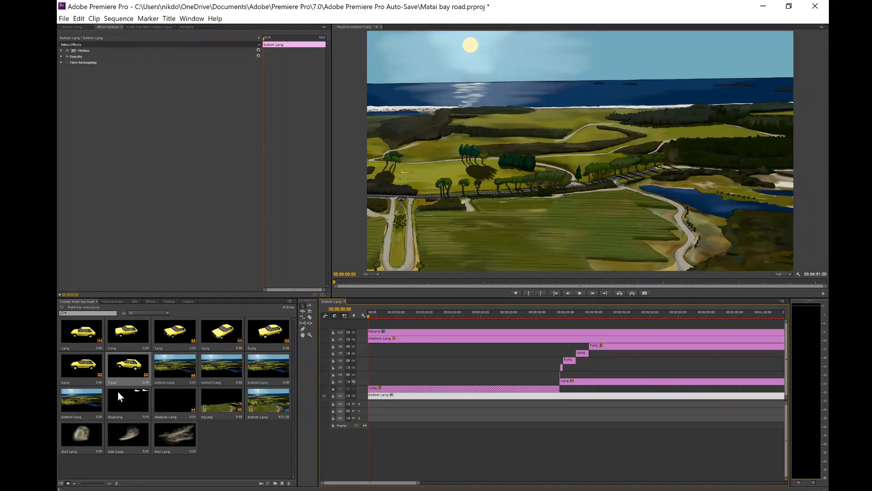
left_click(219, 361)
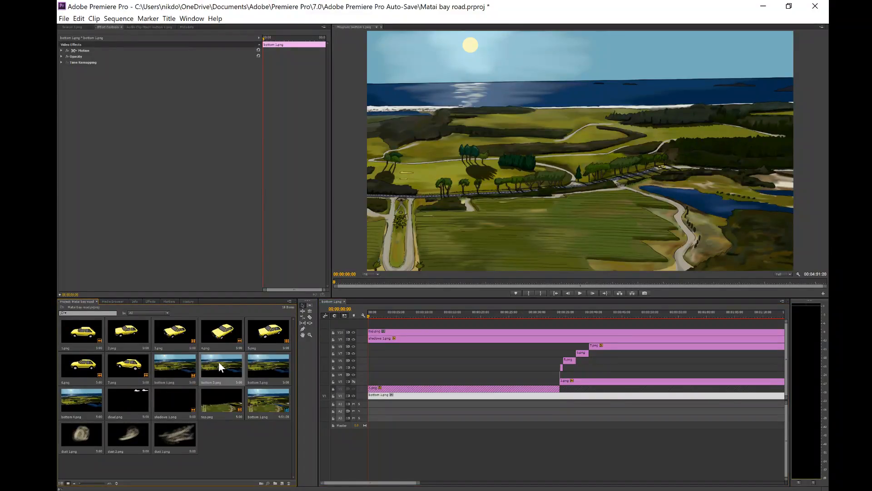
left_click_drag(219, 361, 374, 401)
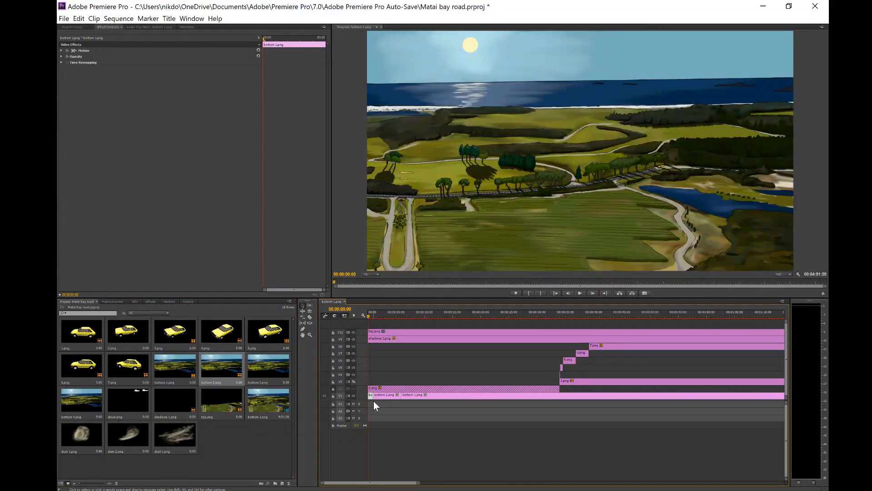
- Play the first second of the sequence and inspect the opening bottom 1.png piece and bottom 2.png on track V1
left_click(579, 293)
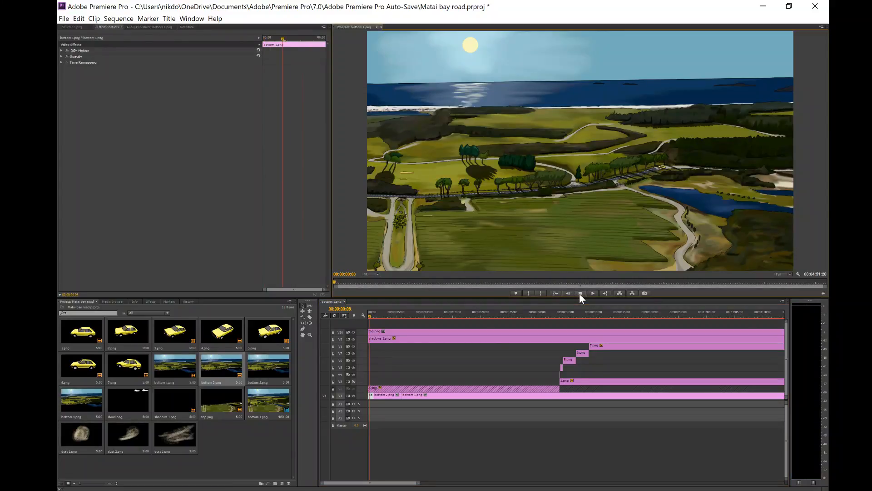
left_click(579, 293)
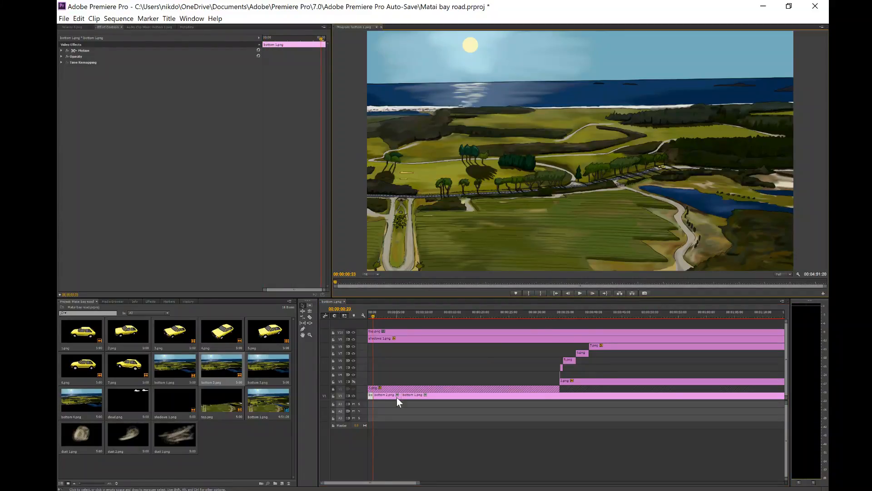
left_click(370, 395)
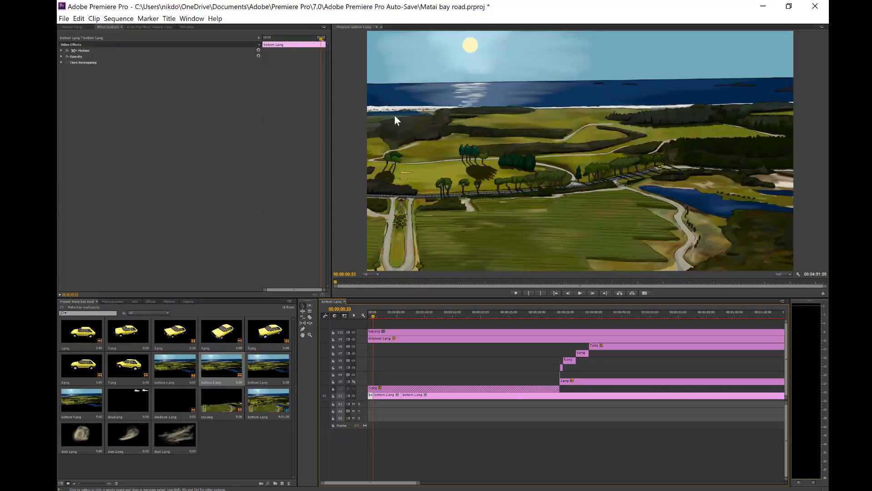
left_click(86, 50)
left_click(380, 394)
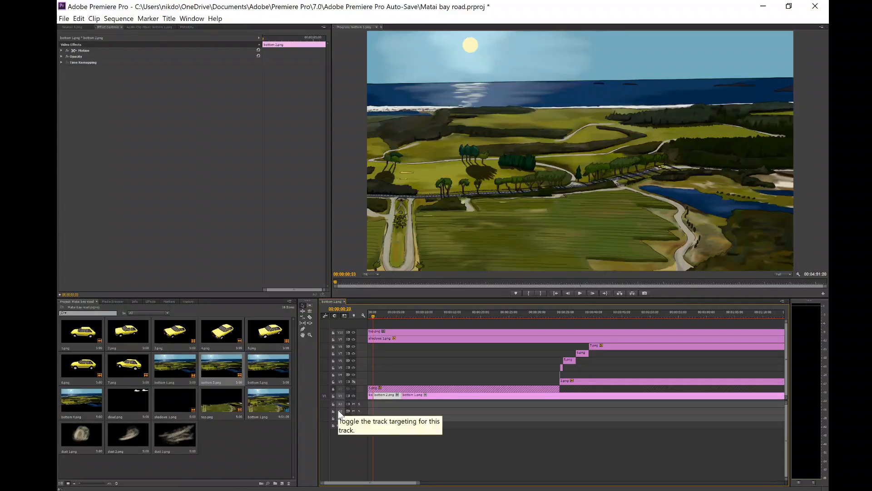
left_click(371, 397)
left_click(239, 131)
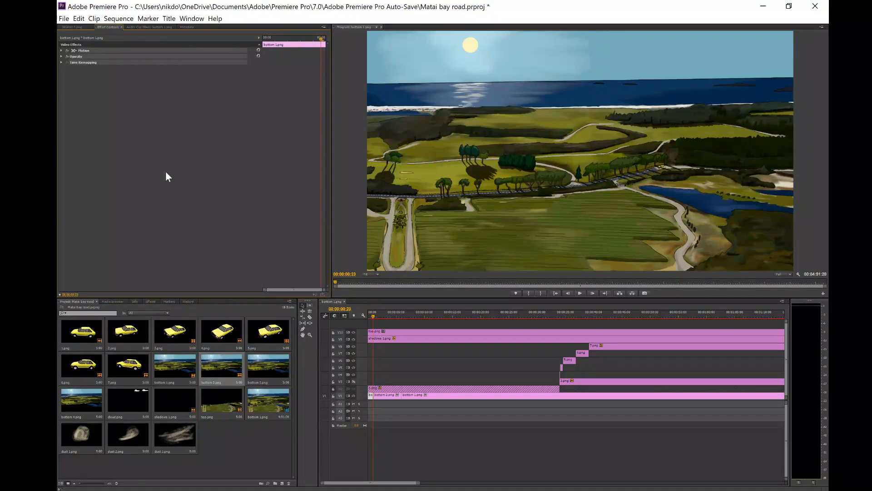
- Shorten the duration of bottom 2.png on track V1 to about one second
left_click(385, 396)
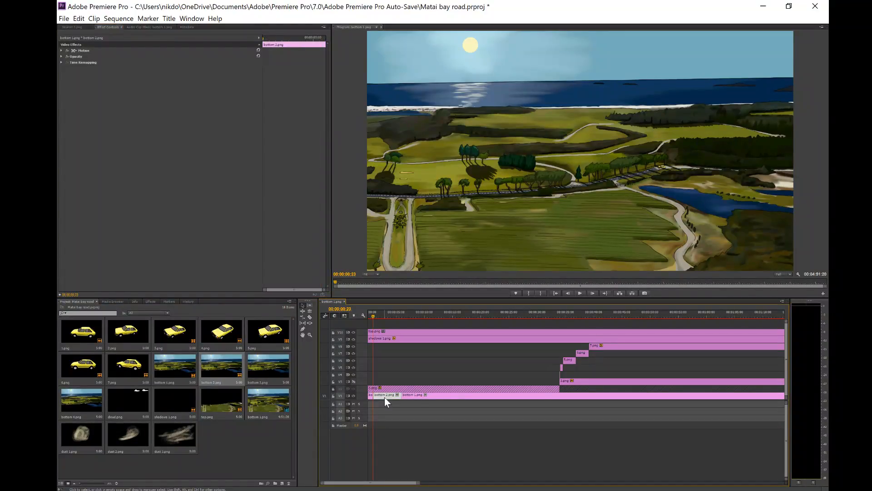
key("ctrl+r")
key("Return")
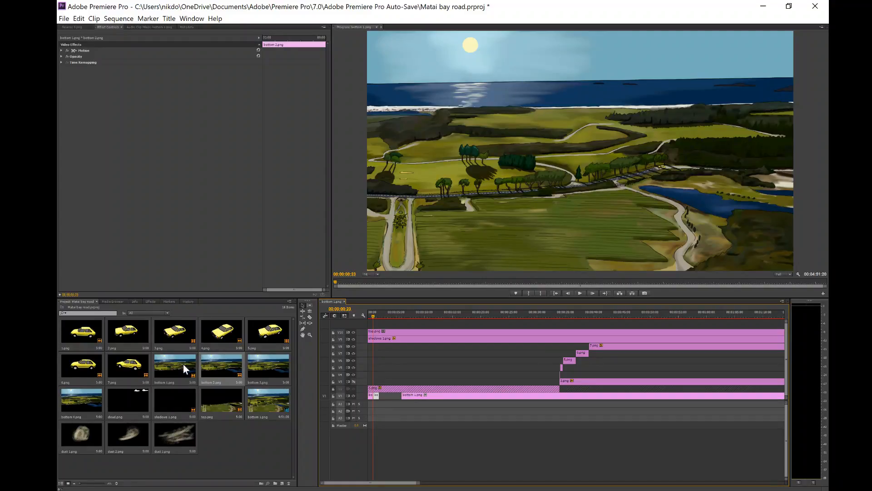
- Add bottom 3.png and bottom 4.png to track V1 directly after bottom 2.png, each about one second long
left_click_drag(279, 367, 384, 397)
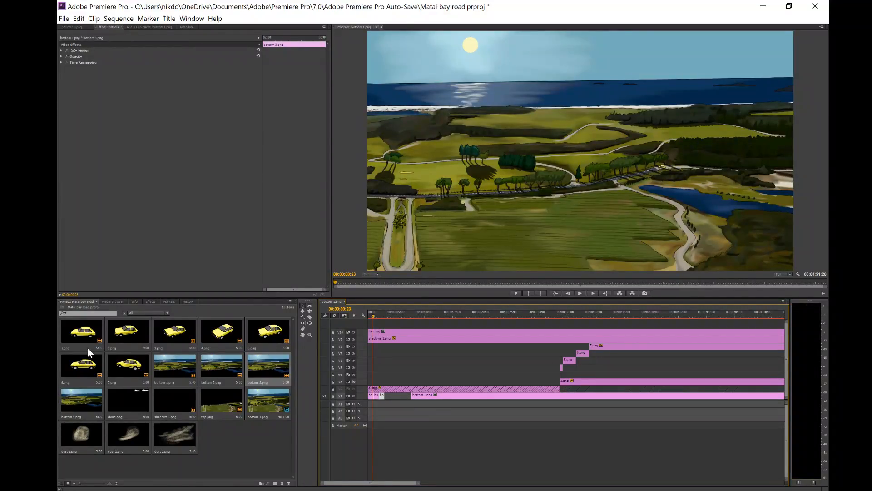
left_click_drag(88, 396, 370, 396)
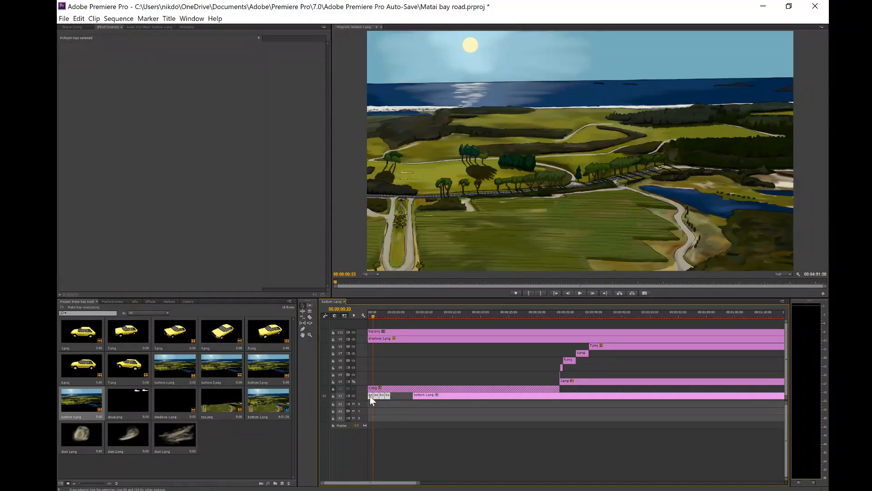
- Paste copies of the four one-second bottom clips back to back on track V1 from 00:00:04:00 up to 00:02:36:00
left_click(391, 310)
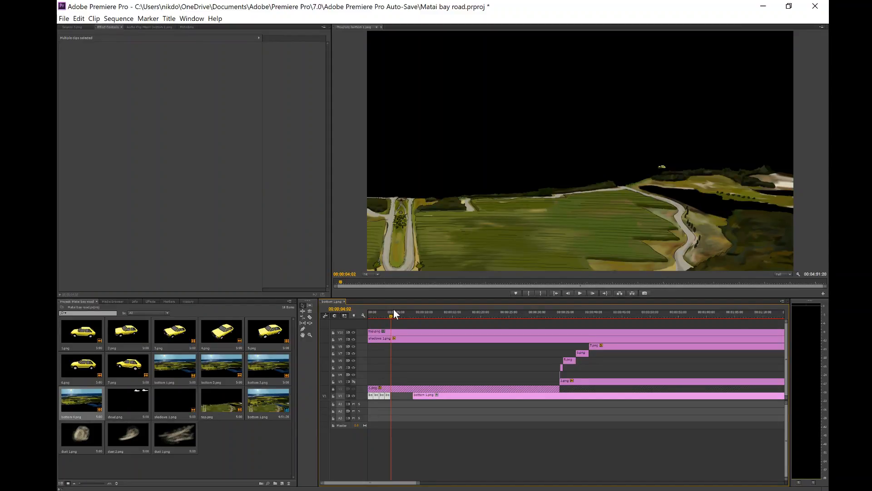
key("Left")
key("Left")
key("Left")
key("Right")
key("ctrl+v")
key("ctrl+v")
key("ctrl+v")
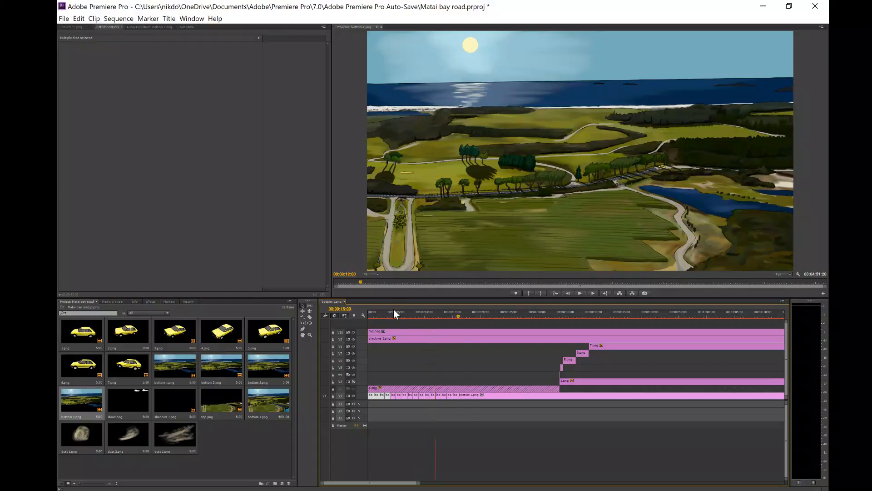
key("ctrl+v")
key("ctrl+v")
key("ctrl+v")
key("ctrl+v")
key("ctrl+v")
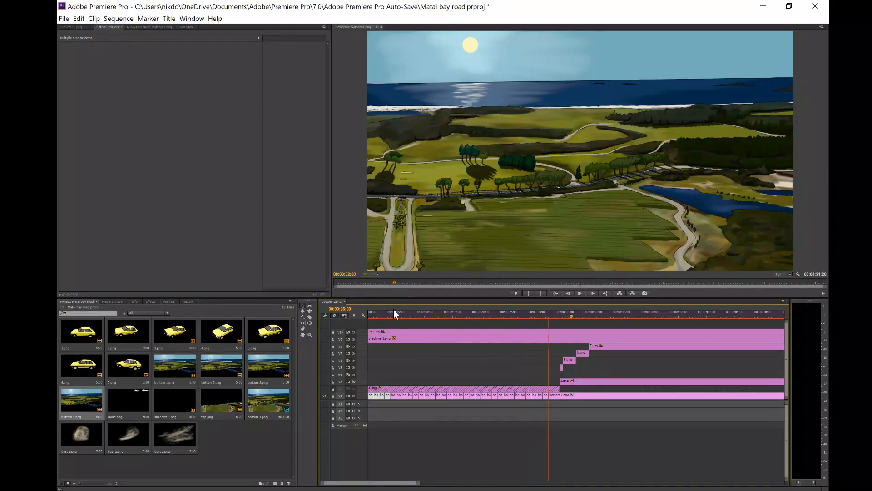
key("ctrl+v")
key("ctrl+v")
key("ctrl+v")
key("ctrl+v")
key("ctrl+v")
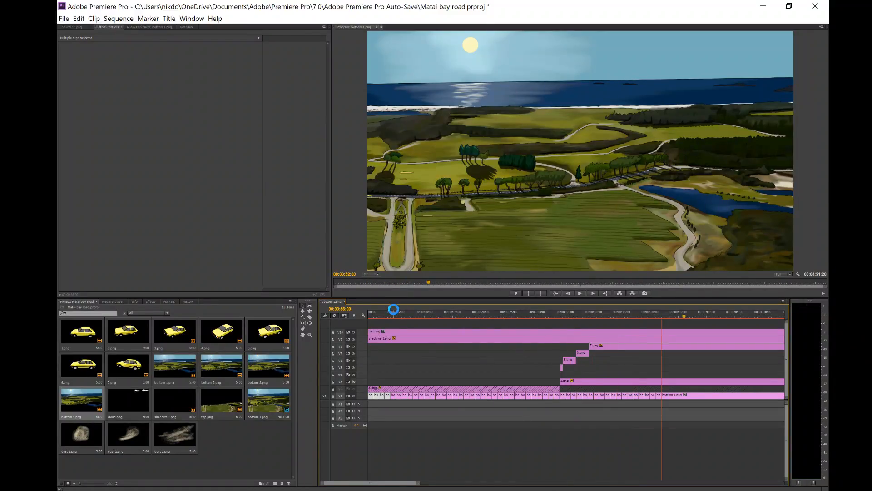
key("ctrl+v")
key("ctrl+v")
key("ctrl+v")
key("ctrl+v")
key("ctrl+v")
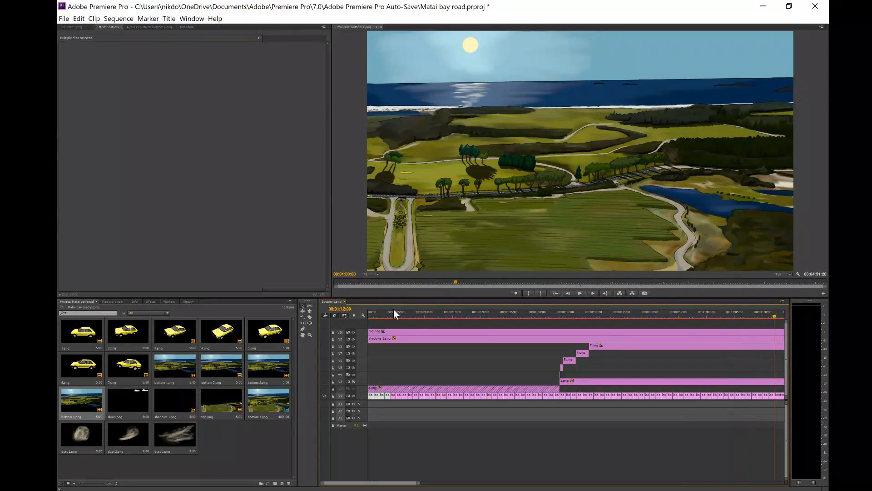
key("ctrl+v")
key("ctrl+v")
key("ctrl+v")
key("ctrl+v")
key("ctrl+v")
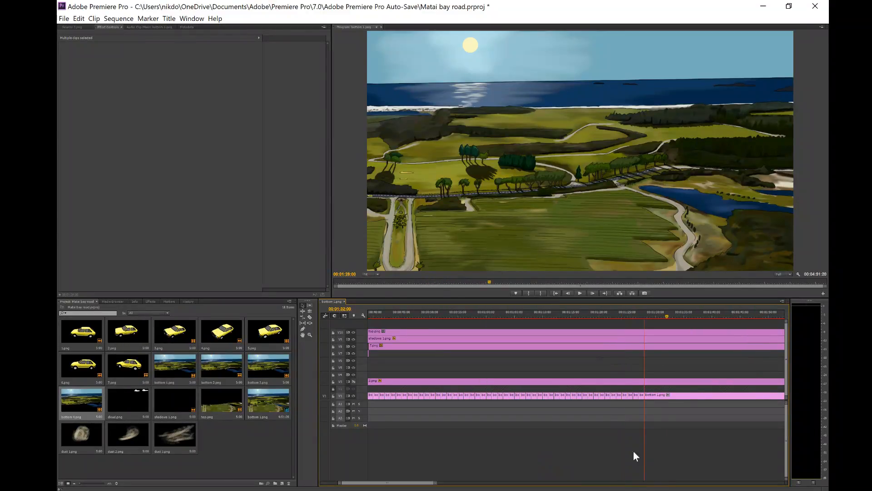
key("ctrl+v")
key("ctrl+v")
key("ctrl+v")
key("ctrl+v")
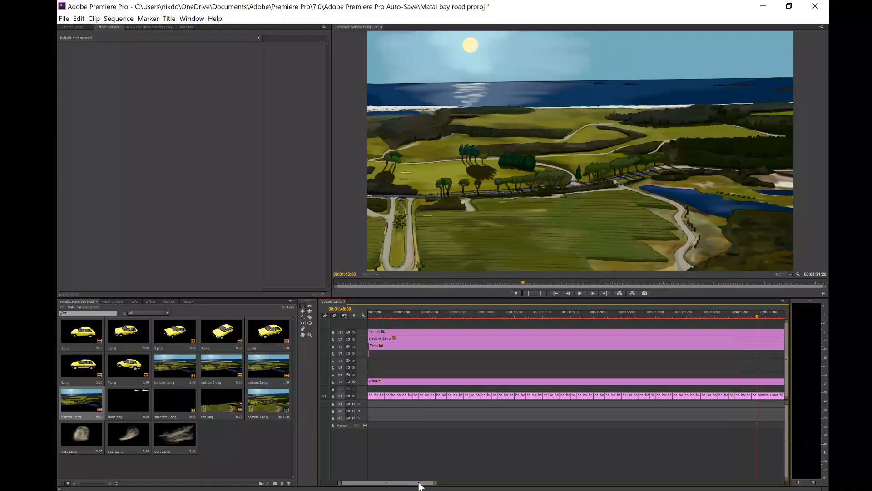
key("ctrl+v")
key("ctrl+v")
key("ctrl+v")
key("ctrl+v")
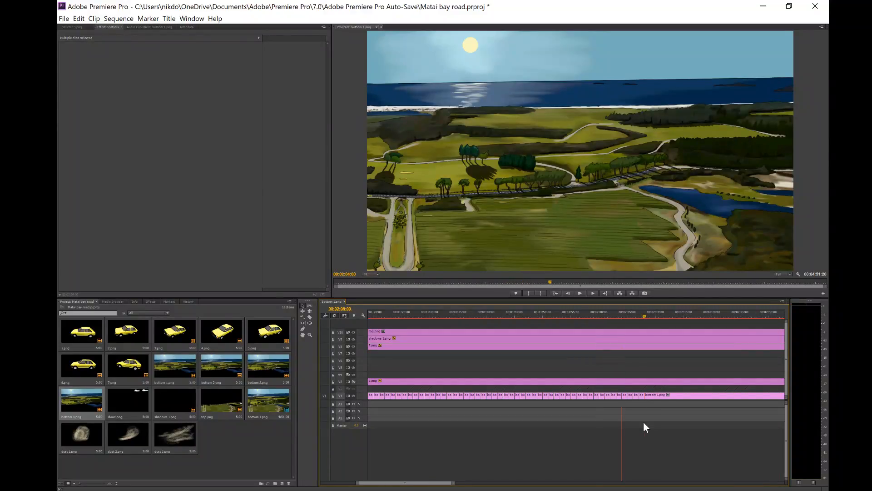
key("ctrl+v")
key("ctrl+v")
key("ctrl+v")
key("ctrl+v")
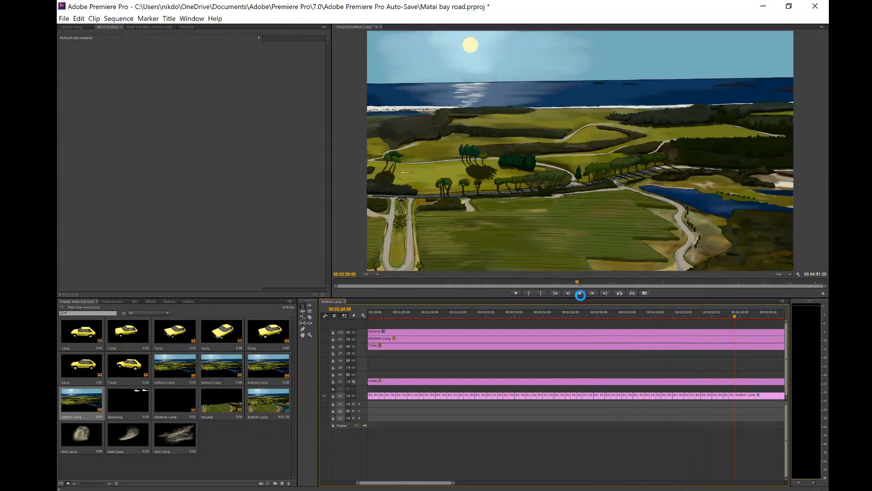
key("ctrl+v")
key("ctrl+v")
key("ctrl+v")
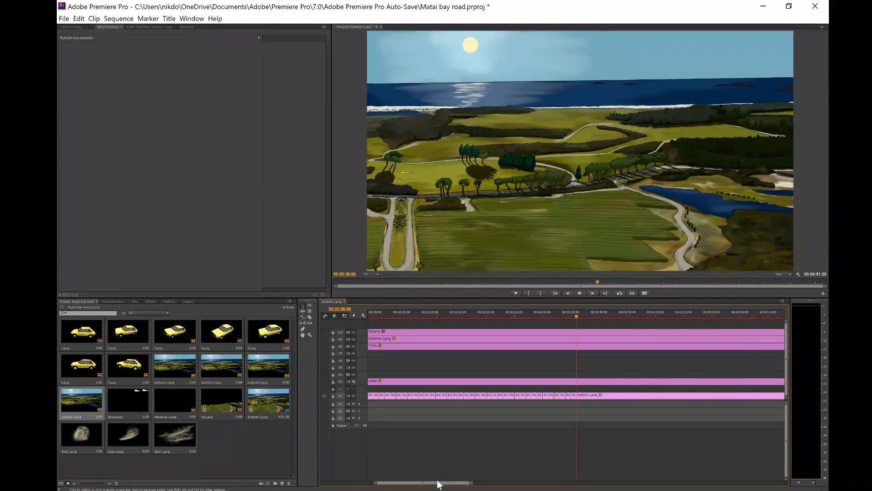
- Play the sequence from 00:00:00:00 to review the repeating background images on track V1
left_click_drag(445, 484, 331, 485)
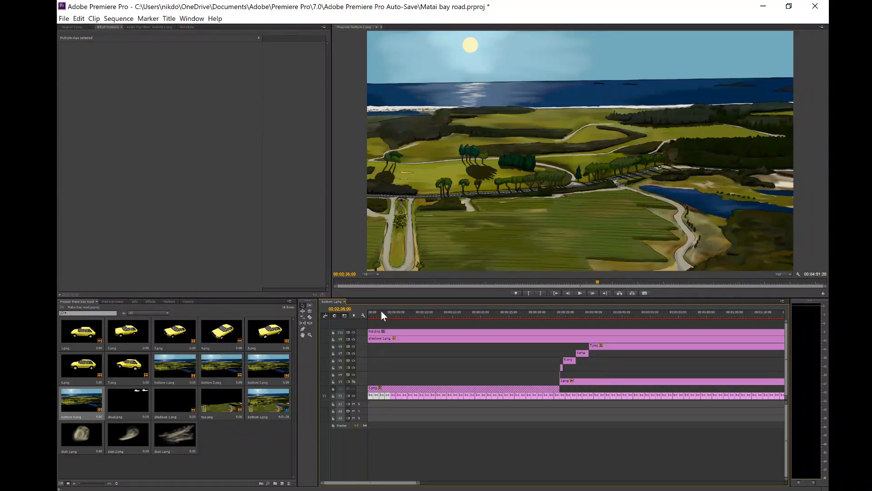
left_click_drag(380, 312, 340, 309)
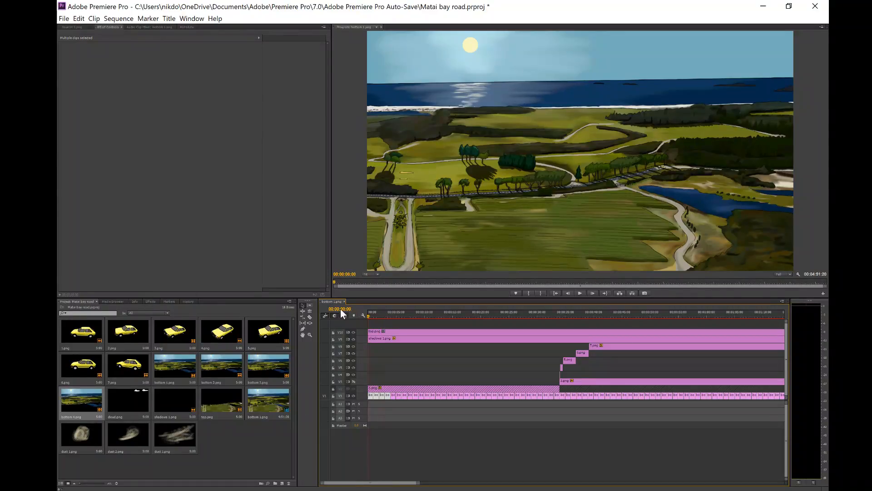
left_click(580, 293)
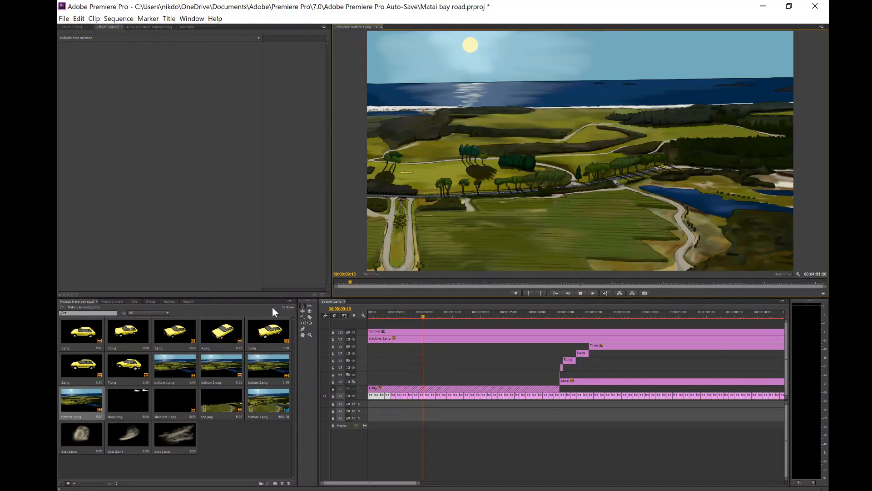
- Find the Cross Dissolve transition with the search "disso" and apply it to consecutive cuts between the bottom clips on track V1, from about 35 s
left_click(581, 293)
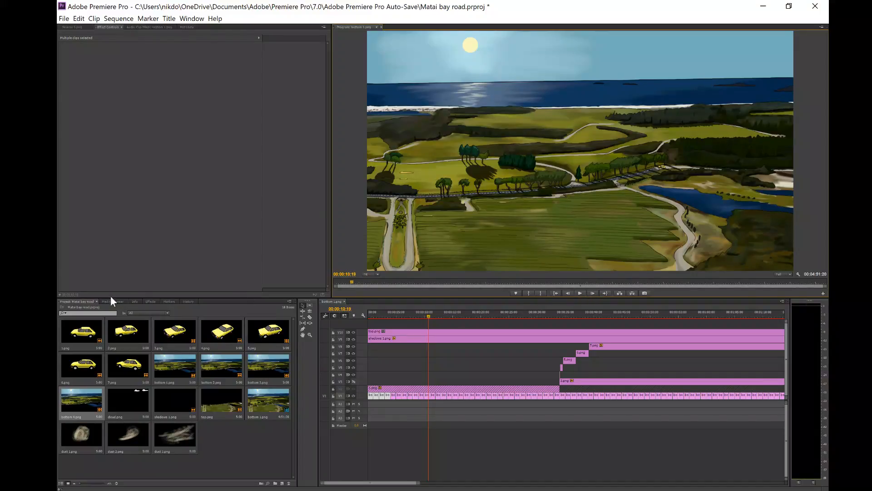
left_click(142, 301)
left_click(75, 308)
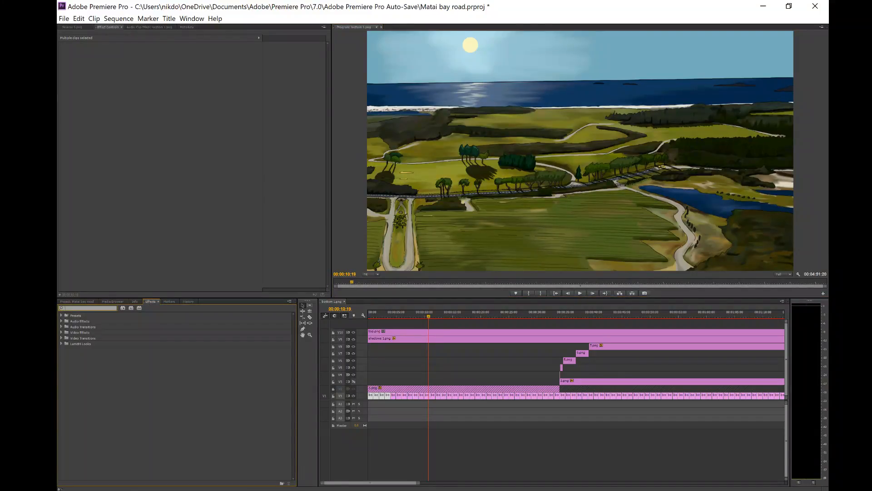
type("disso")
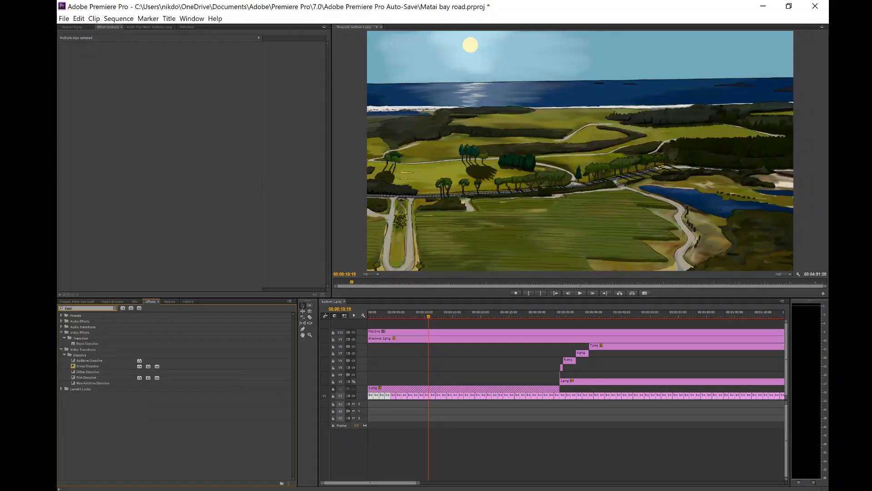
mouse_move(80, 367)
left_mouse_down()
mouse_move(631, 416)
mouse_move(566, 400)
left_mouse_up()
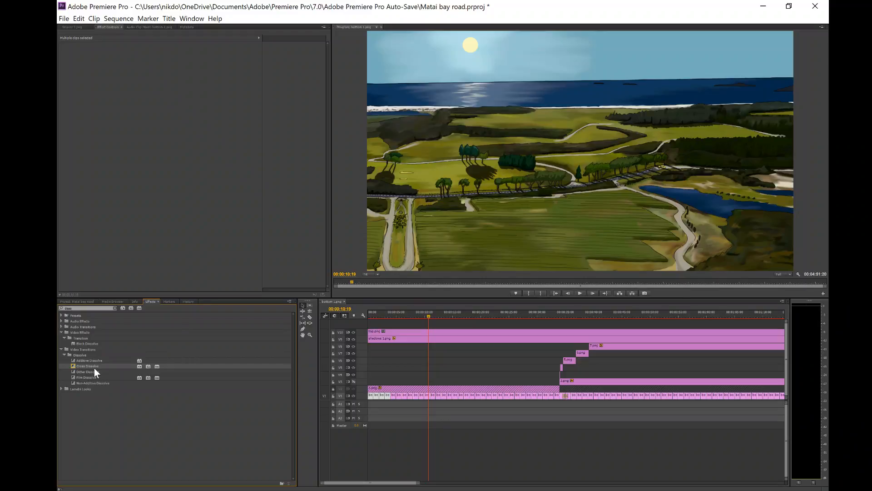
left_click_drag(97, 366, 573, 402)
mouse_move(79, 364)
left_mouse_down()
mouse_move(632, 433)
mouse_move(576, 395)
left_mouse_up()
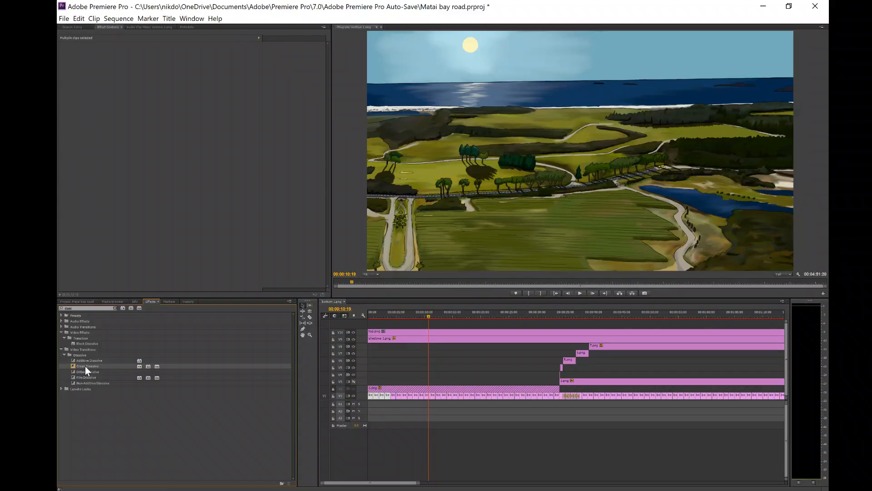
left_click_drag(86, 367, 586, 397)
mouse_move(80, 365)
left_mouse_down()
mouse_move(601, 403)
mouse_move(586, 397)
left_mouse_up()
- Play and scrub the sequence between about 32 s and 40 s to examine the cross dissolves between the background clips
left_click(553, 312)
left_click(581, 293)
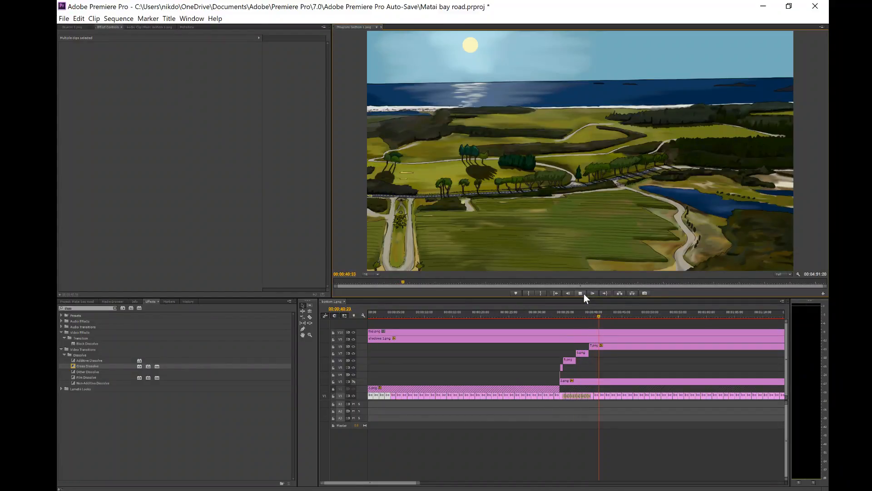
left_click(584, 293)
left_click_drag(556, 315, 592, 324)
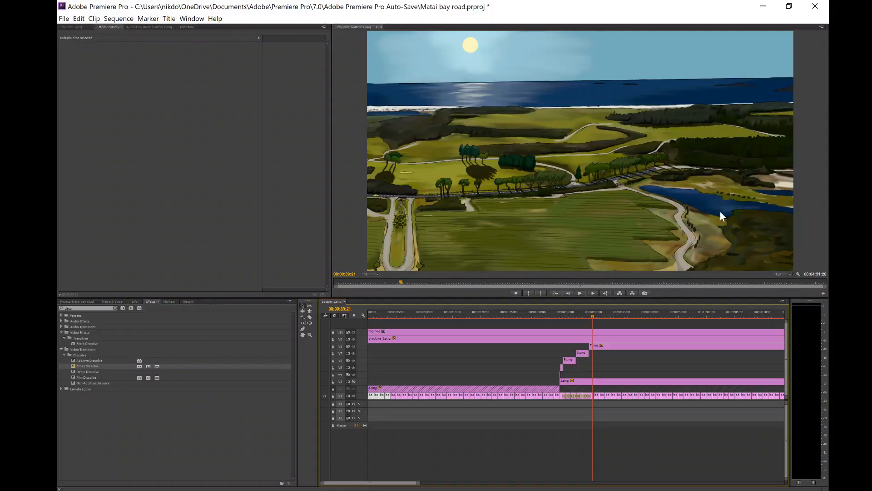
left_click(582, 320)
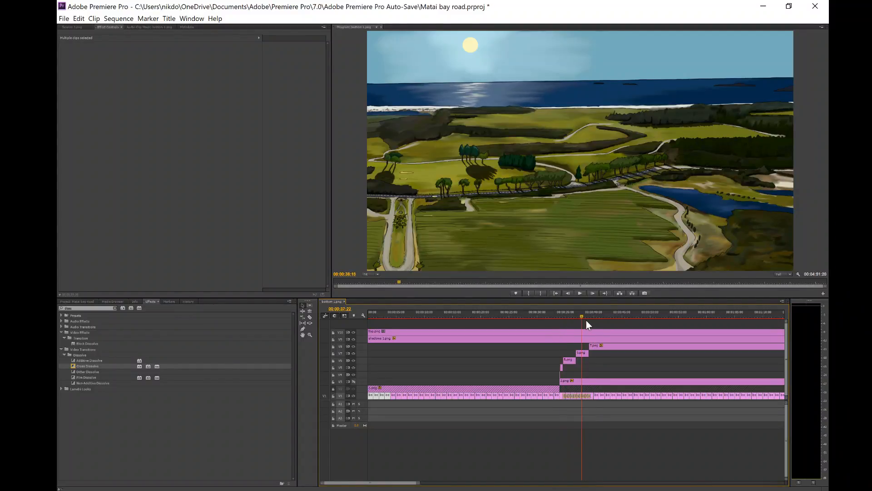
mouse_move(586, 320)
left_mouse_down()
mouse_move(563, 312)
mouse_move(573, 315)
left_mouse_up()
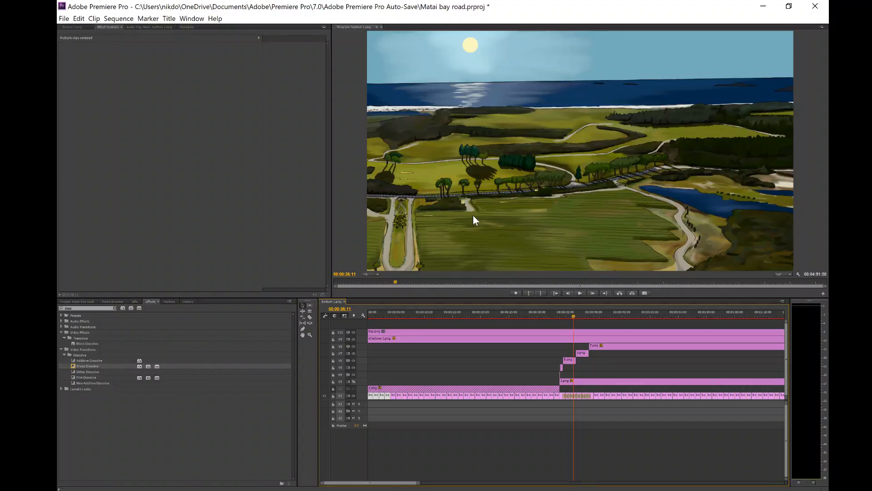
left_click_drag(584, 316, 622, 318)
left_click_drag(559, 312, 549, 312)
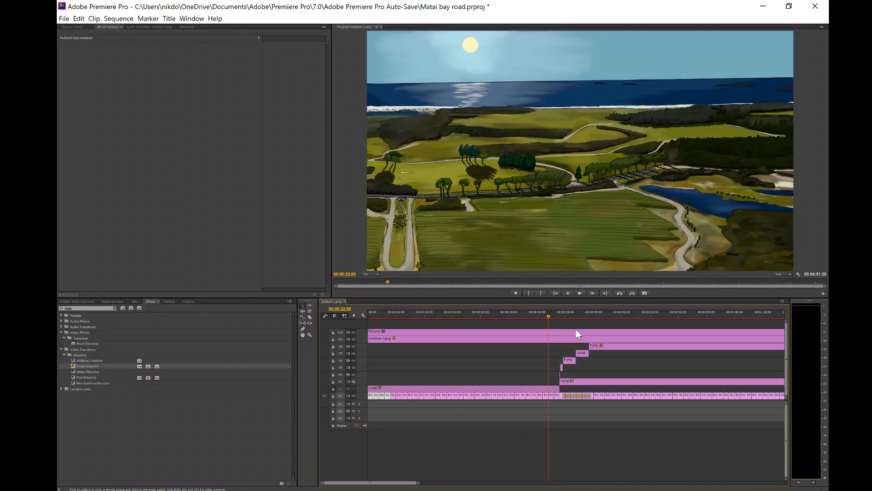
left_click_drag(548, 312, 551, 314)
left_click(570, 320)
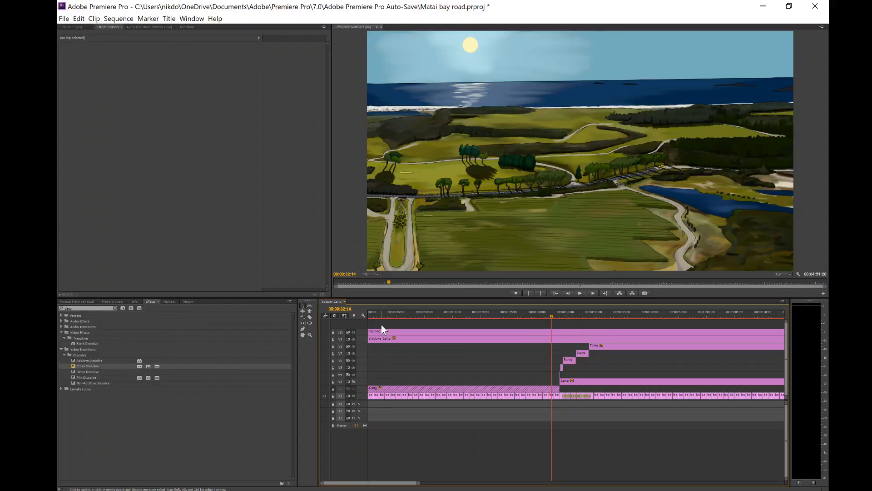
left_click_drag(376, 324, 641, 380)
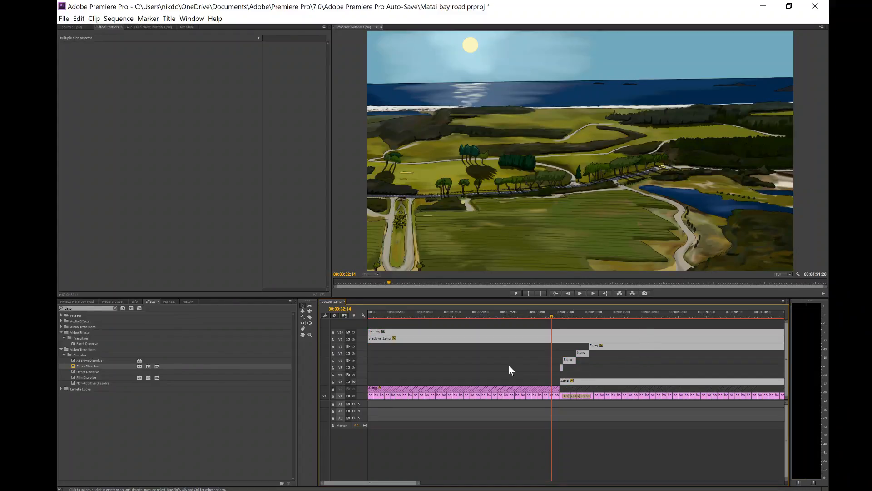
left_click(516, 364)
- Move the staggered short car clips after 34 s onto track V7, in line with the car clip that follows them
left_click(561, 313)
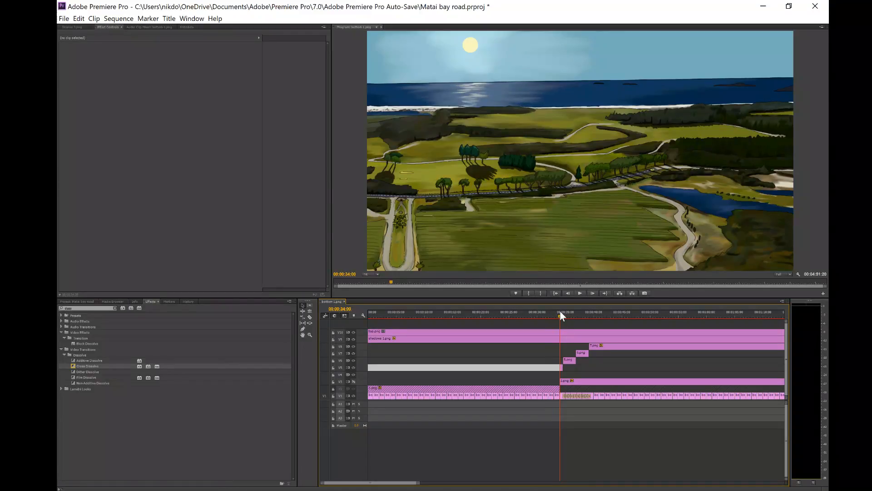
key("equal")
key("equal")
key("equal")
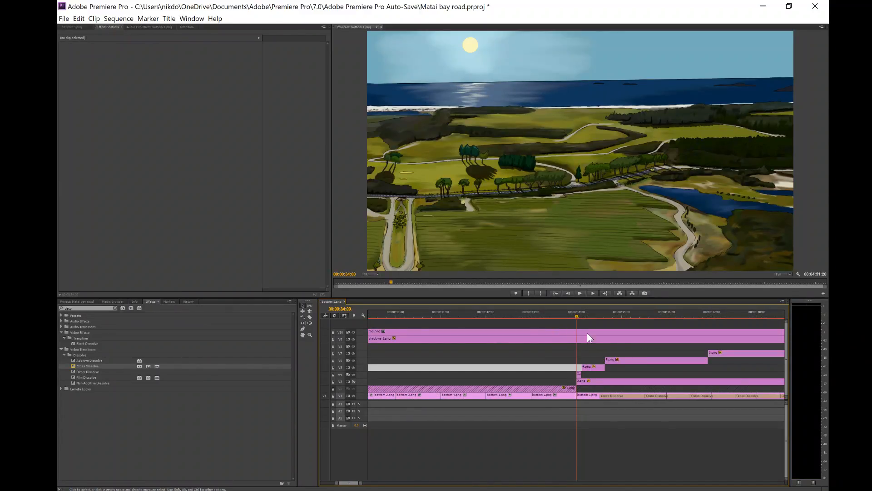
left_click(580, 375)
left_click_drag(579, 374, 696, 352)
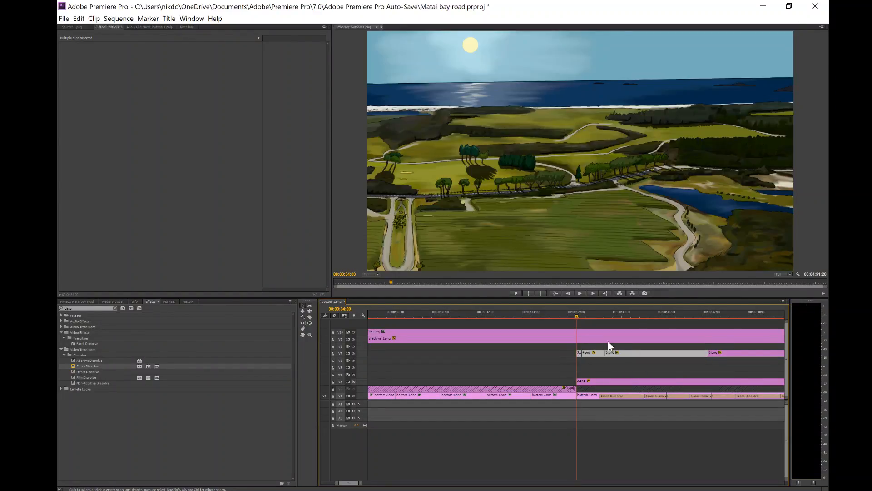
- Place 2.png on track V6 and 1.png on track V5, both starting just after 32 s
left_click(572, 313)
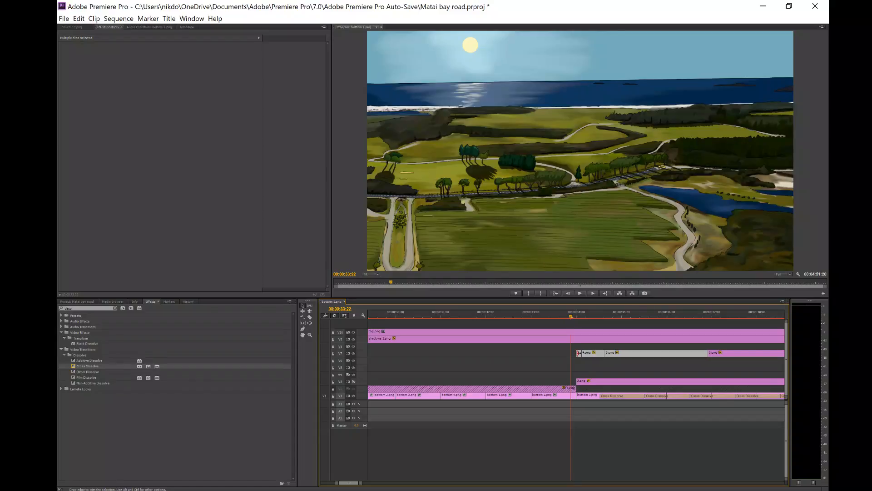
left_click(578, 353)
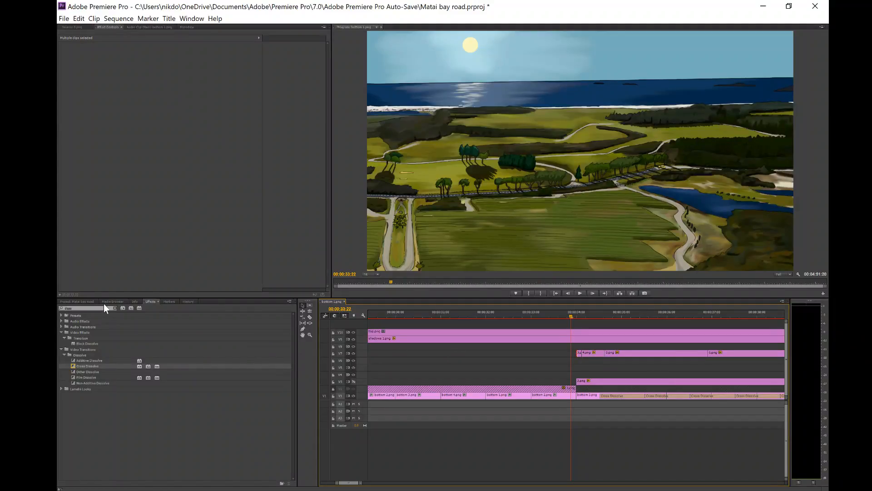
left_click(86, 302)
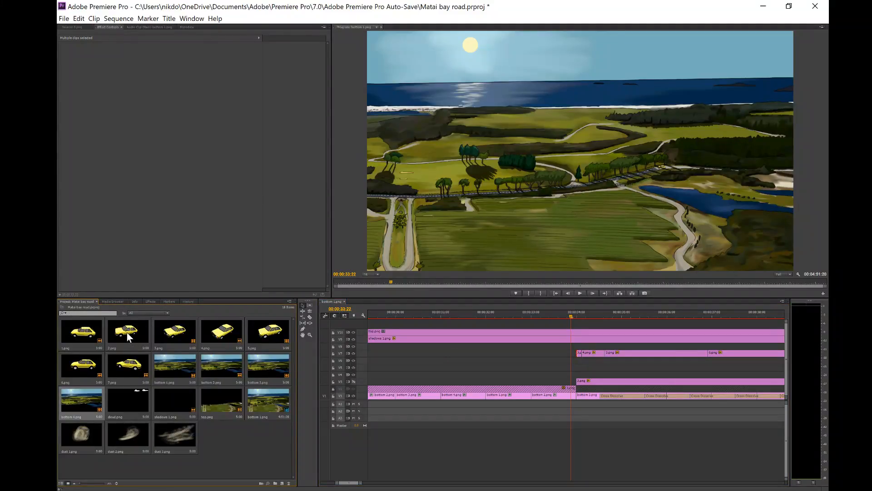
left_click_drag(128, 337, 455, 362)
left_click_drag(82, 333, 501, 369)
- Hide tracks V5 and V6, then play the sequence from about 32 s to check the car's movement
left_click(496, 312)
left_click(495, 315)
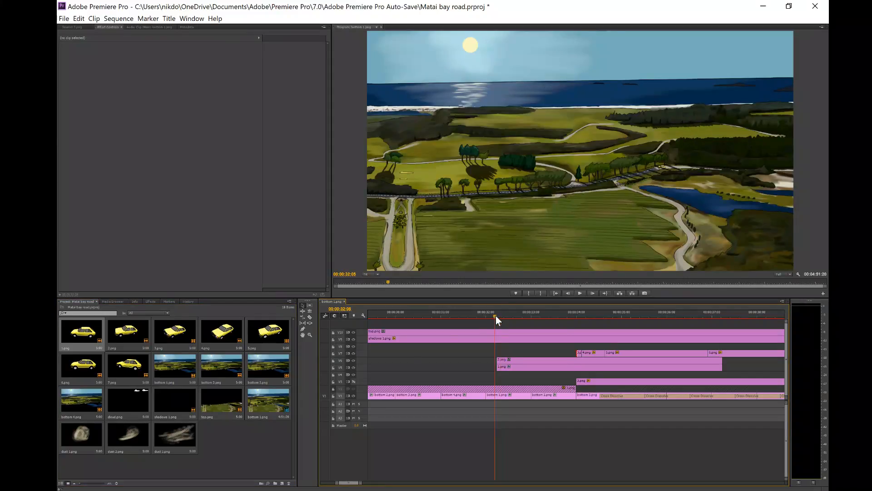
left_click(353, 360)
left_click(353, 367)
left_click(582, 293)
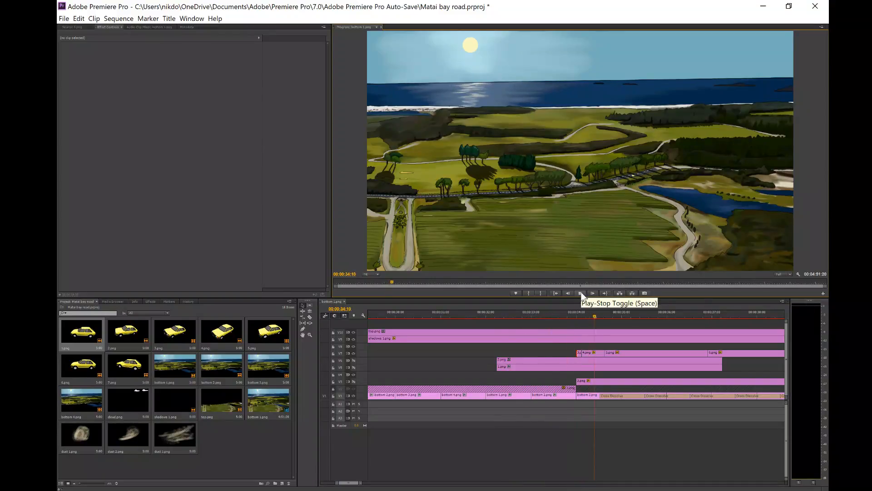
left_click(581, 294)
left_click(500, 313)
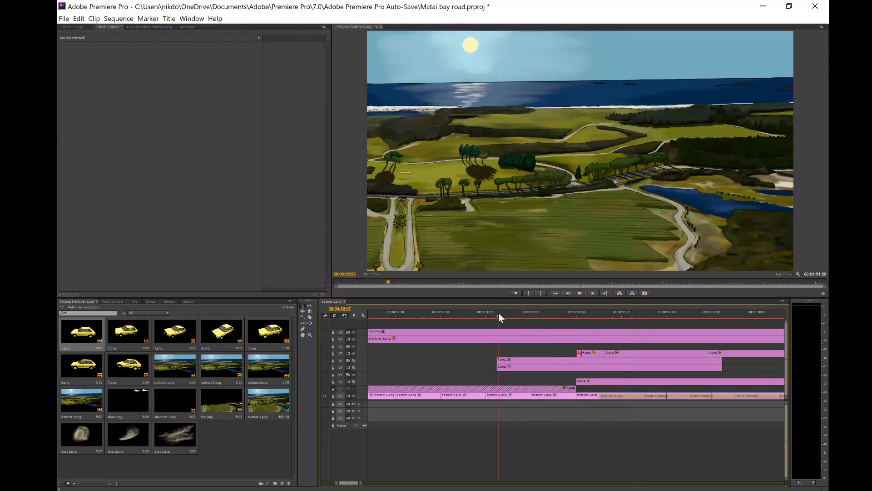
- Extend the starts of the V5 and V6 clips back to about 31 s and trim their ends to about 36 s
left_click_drag(485, 353, 446, 360)
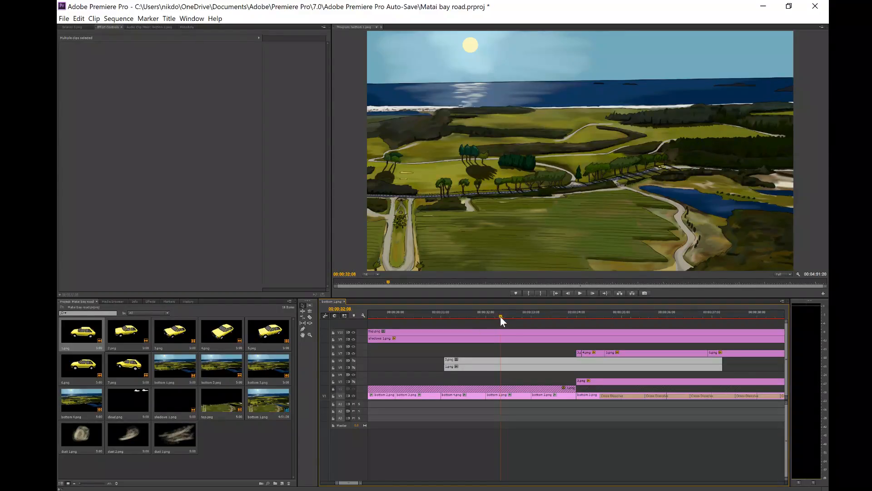
left_click_drag(501, 315, 487, 314)
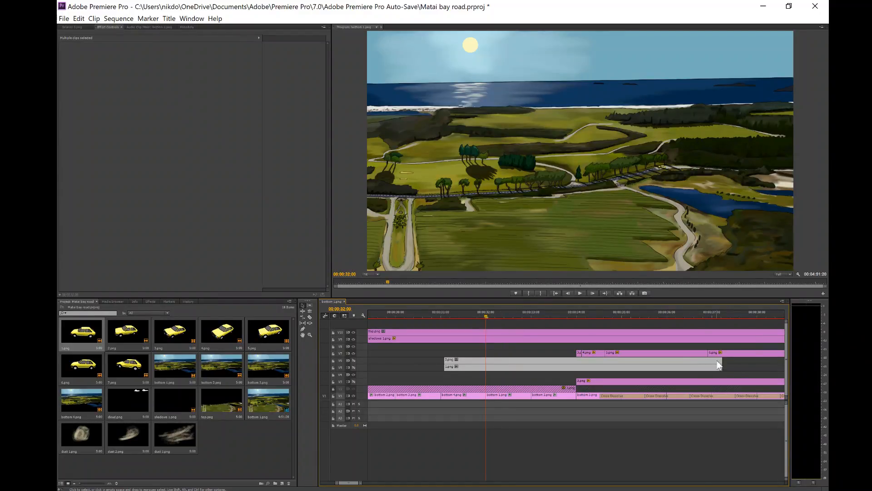
left_click_drag(719, 361, 671, 362)
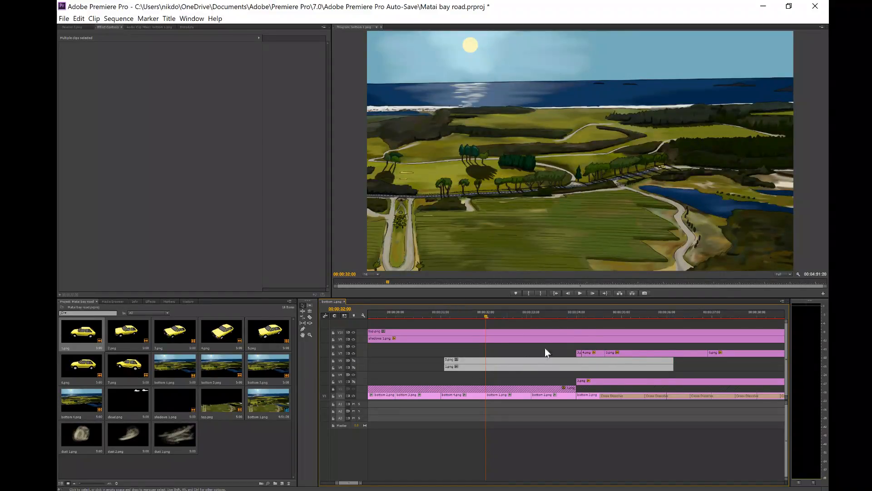
- Enlarge the program preview to 150% at 00:00:34:01 and inspect the car on the tree-lined road
left_click(577, 314)
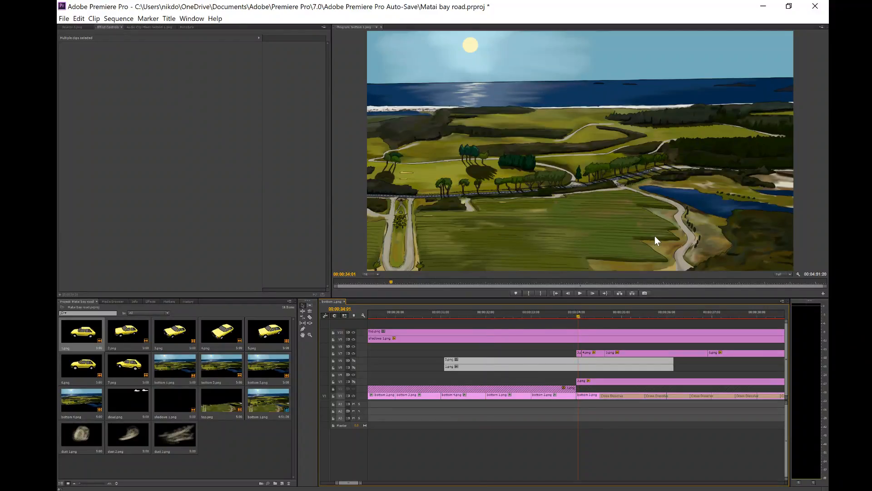
left_click(376, 275)
left_click(384, 339)
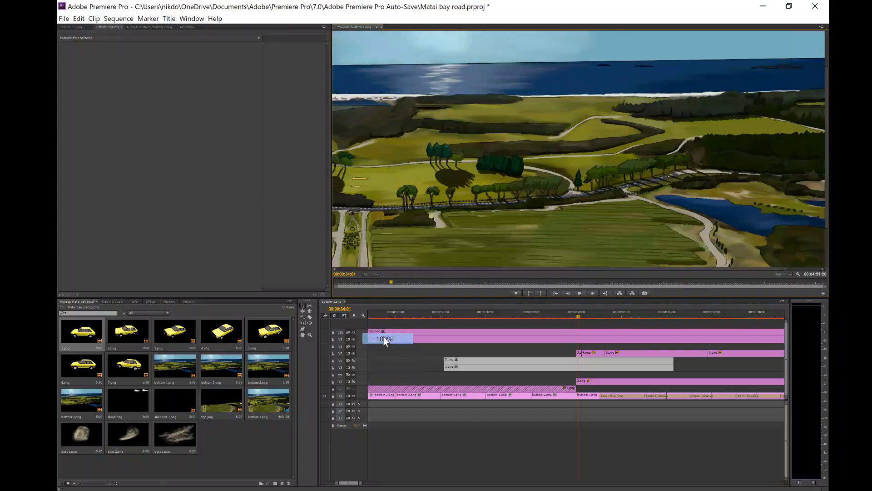
left_click(377, 274)
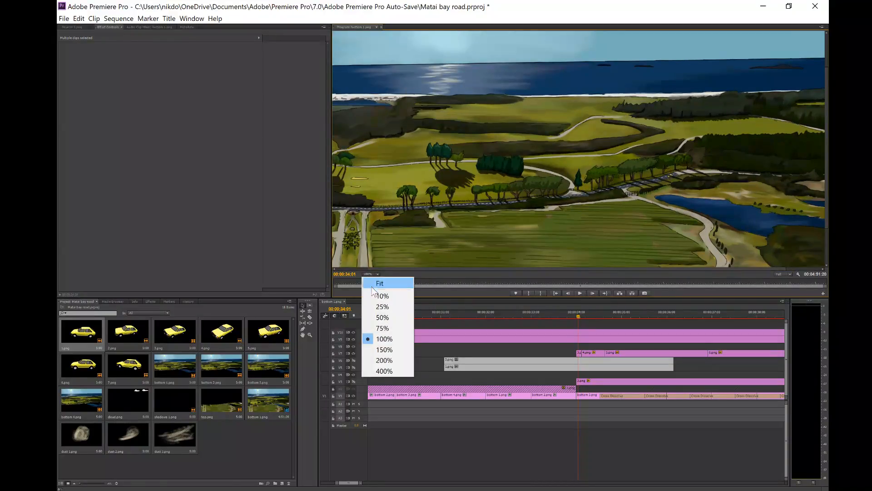
left_click(380, 351)
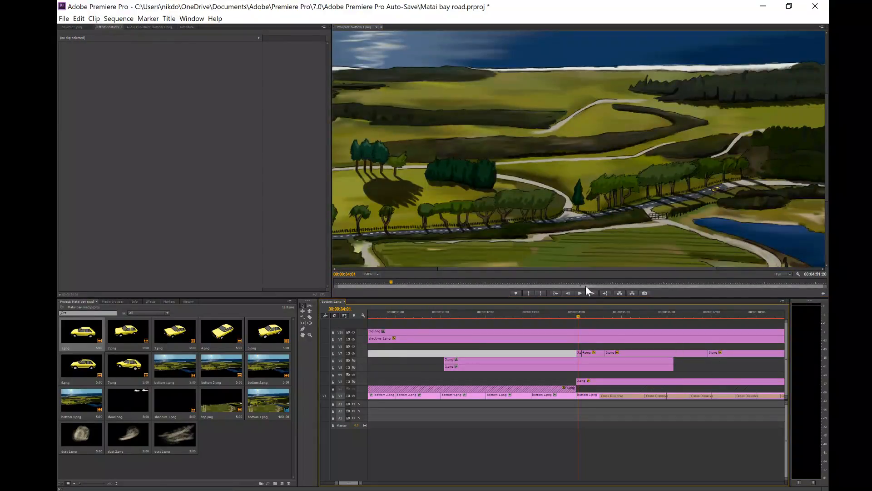
left_click_drag(574, 269, 731, 271)
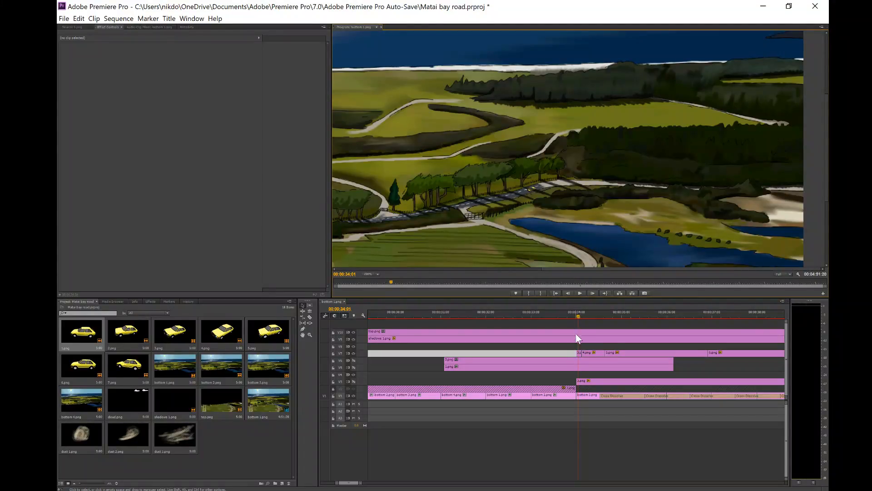
- Extend the start of the first car clip on V7 back to about 31 s and go to its previous position keyframe
left_click(574, 346)
left_click_drag(578, 351, 444, 351)
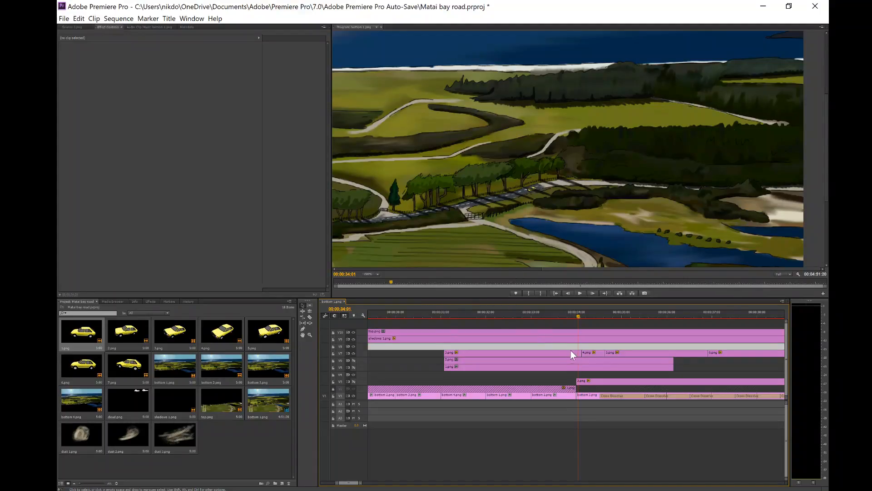
left_click(517, 353)
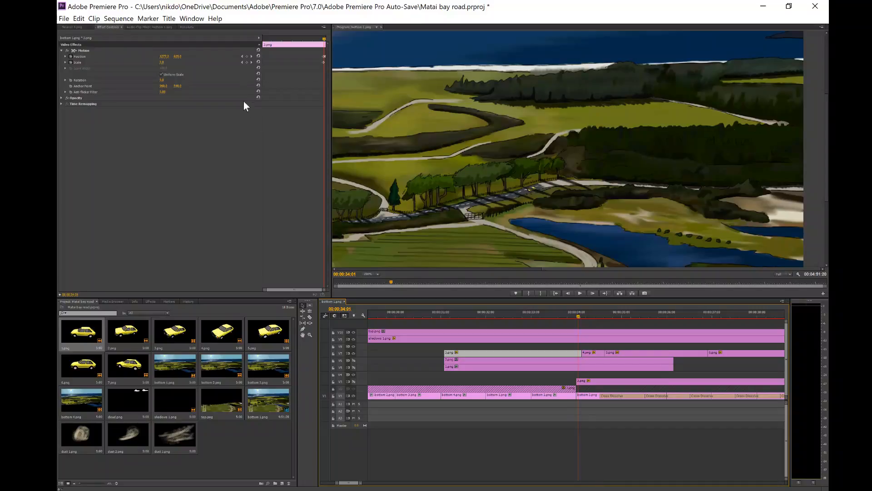
left_click(242, 56)
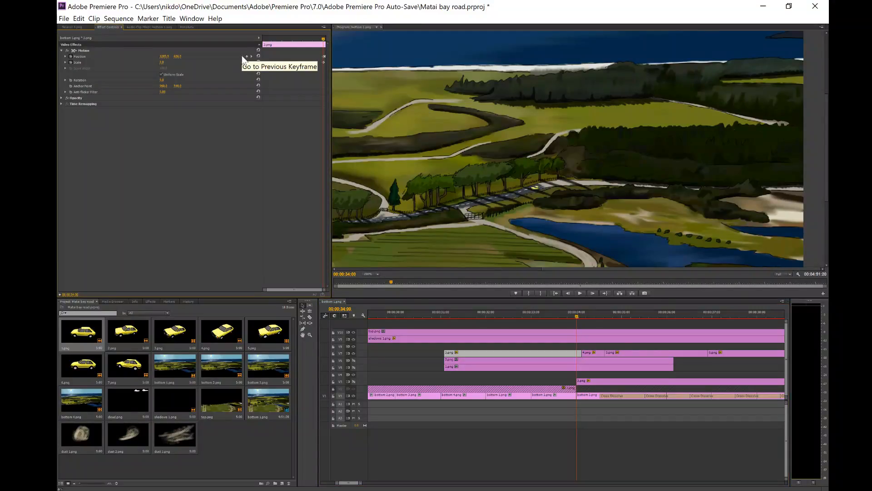
- At 00:00:31:03, unlock track V2, hide it, and lock it again
left_click(446, 314)
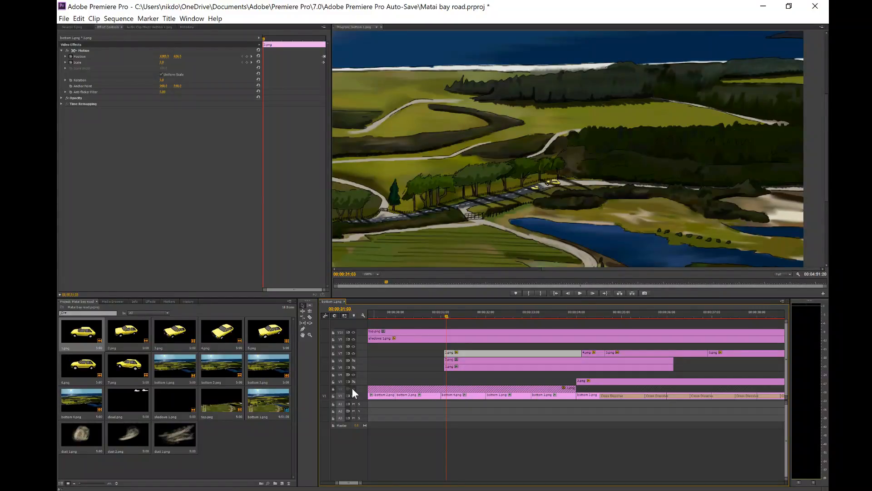
left_click(334, 388)
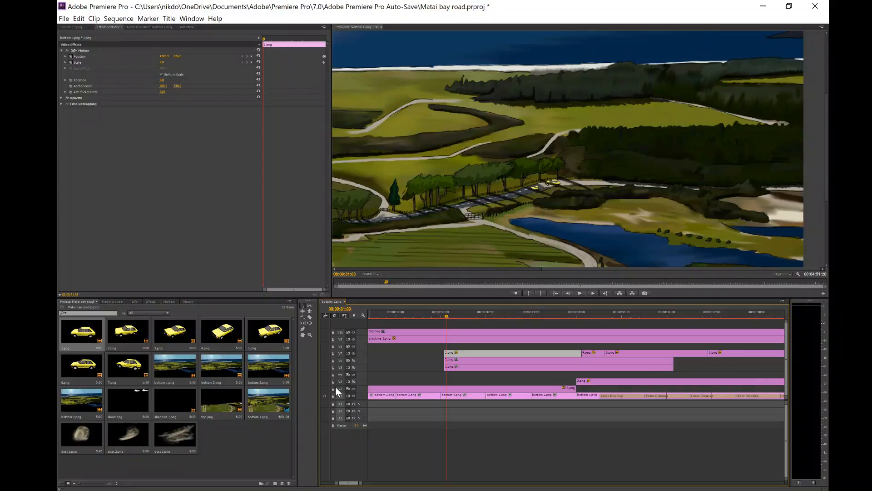
left_click(353, 389)
left_click(334, 388)
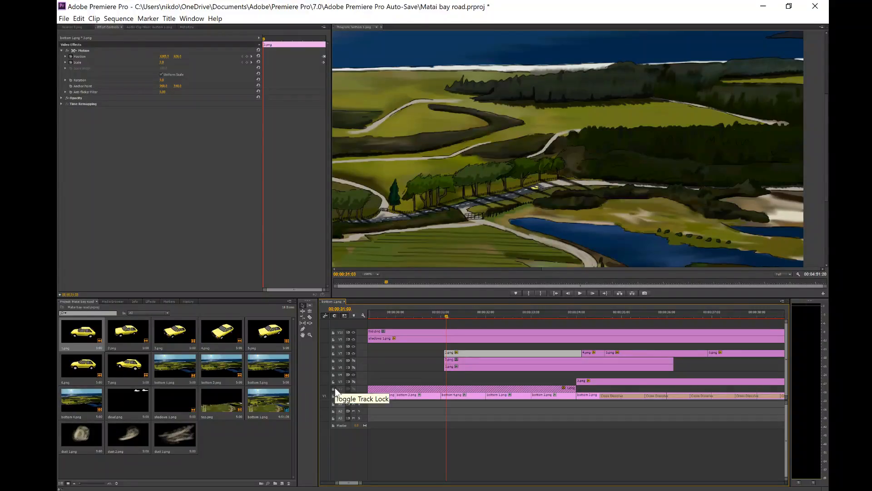
- Lock tracks V9 and V10
left_click(538, 187)
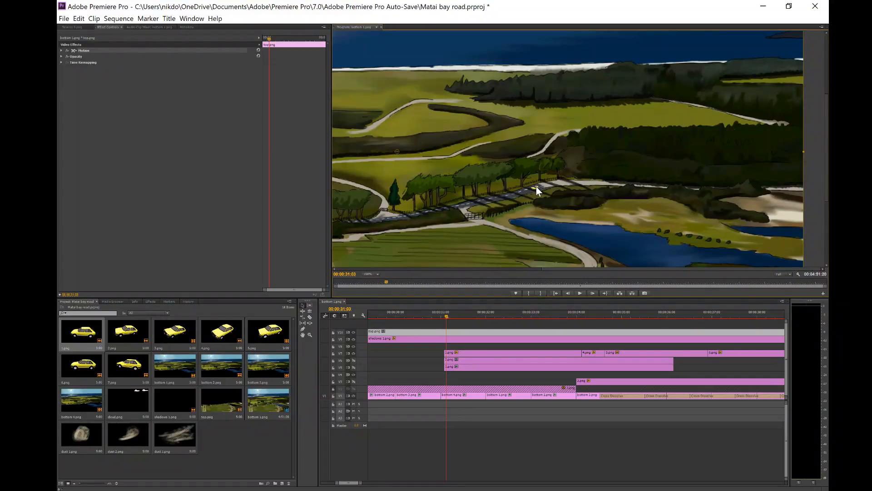
left_click(332, 332)
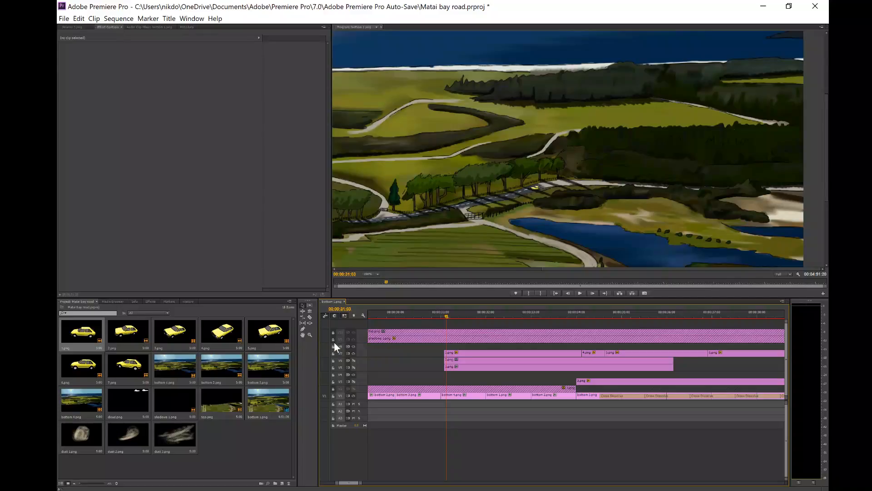
- At 00:00:31:03, move the first V7 car to where the road leaves the picture's right edge, and review the drive between its position keyframes
left_click(475, 353)
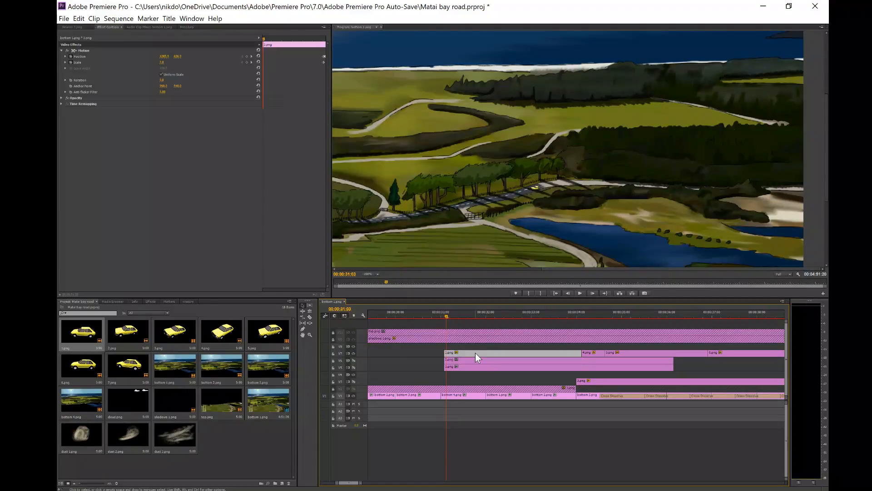
left_click(535, 187)
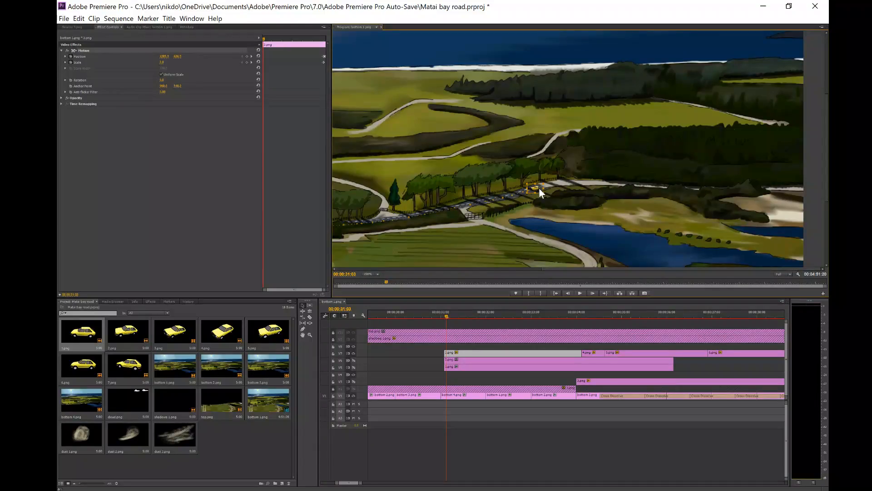
left_click_drag(622, 183, 805, 186)
left_click(581, 293)
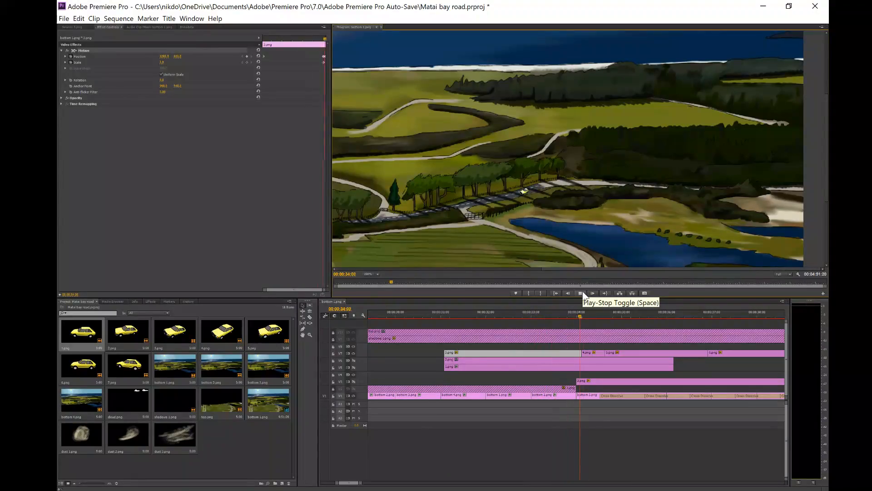
left_click(582, 293)
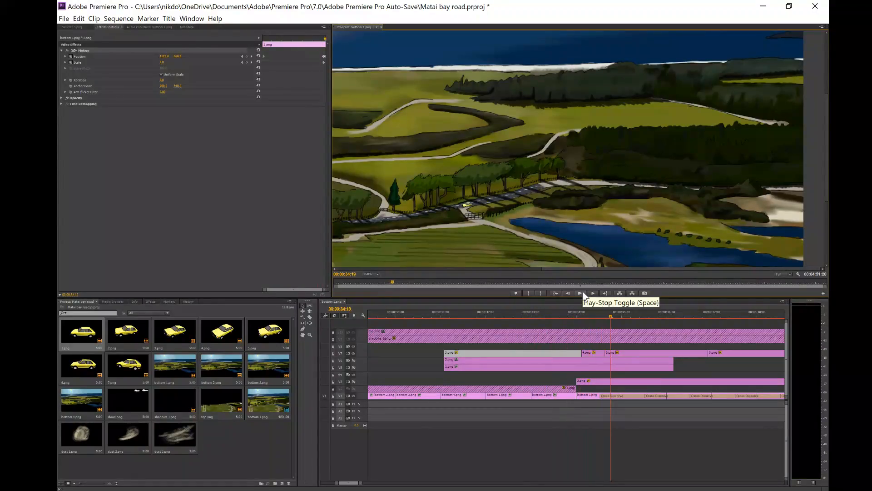
left_click(557, 312)
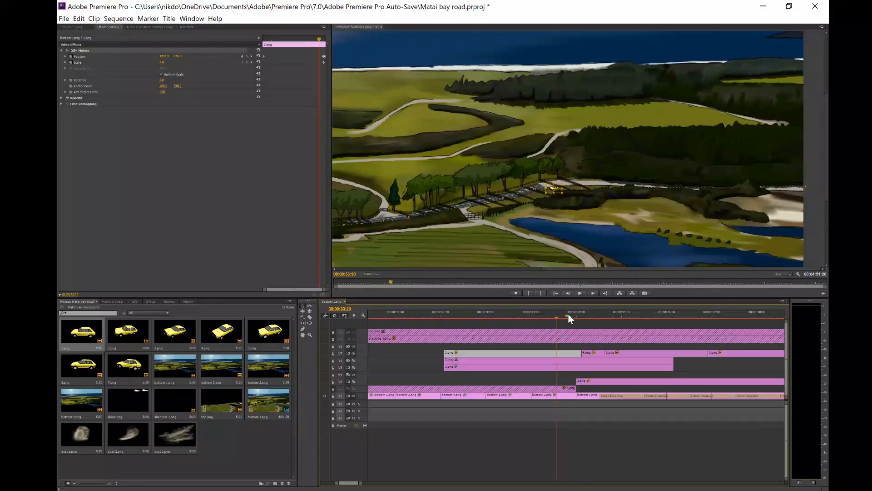
mouse_move(568, 313)
left_mouse_down()
mouse_move(583, 315)
mouse_move(553, 309)
mouse_move(576, 313)
left_mouse_up()
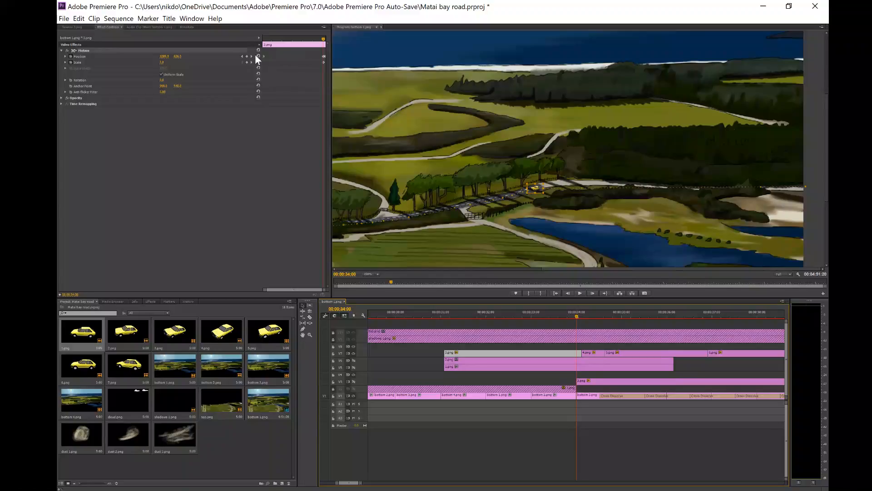
left_click(242, 56)
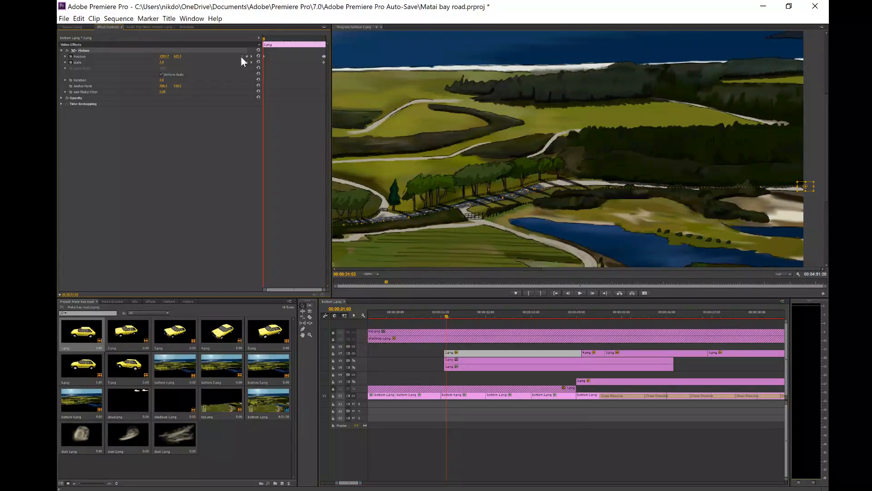
left_click(251, 56)
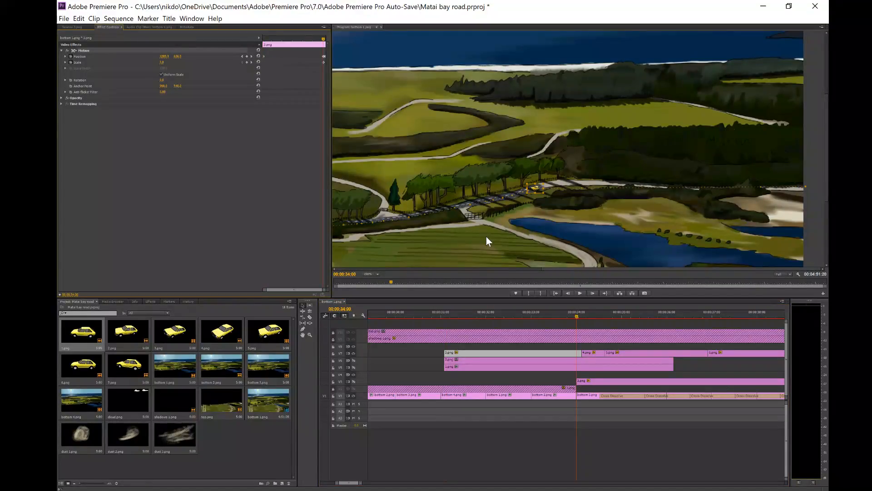
- At 00:00:33:18, raise the V7 car's vertical position so it sits on the road beside the trees
left_click(540, 347)
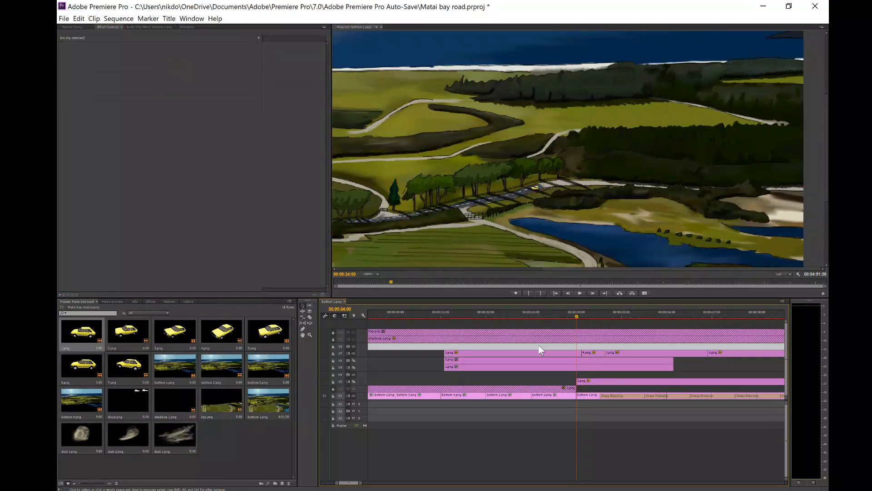
key("Left")
key("Left")
key("Left")
key("Left")
key("Left")
key("Left")
key("Left")
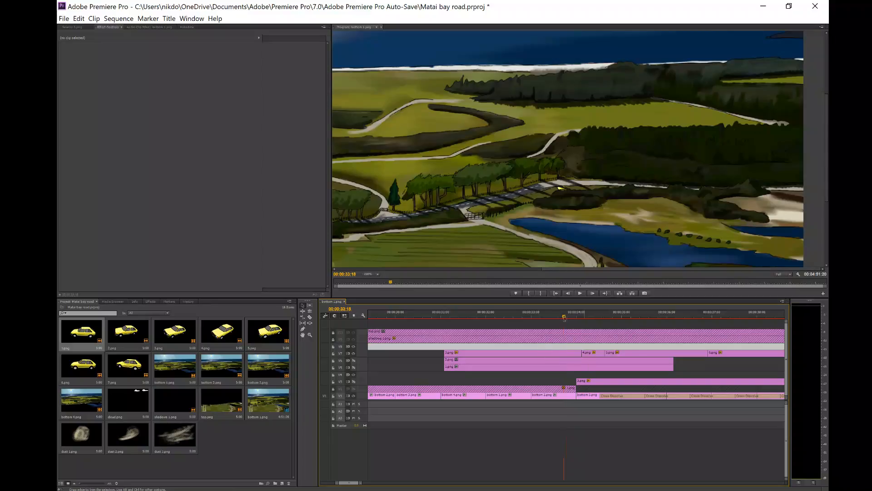
left_click(513, 355)
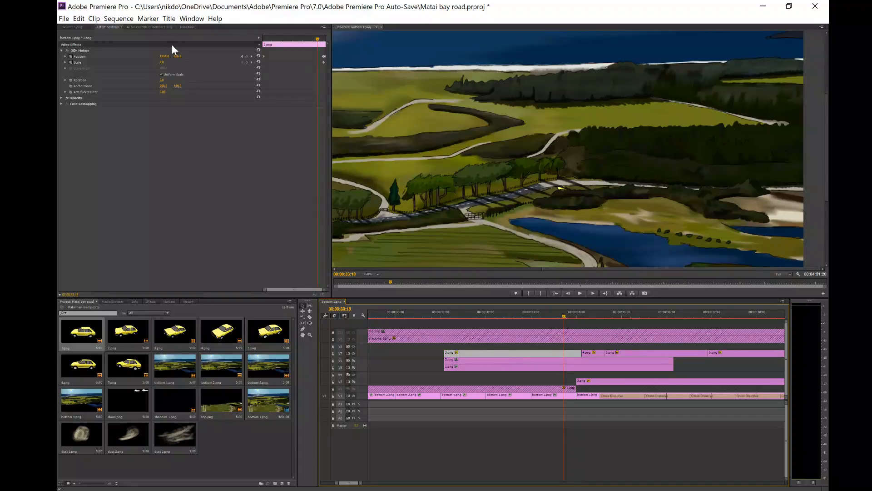
left_click_drag(177, 56, 169, 56)
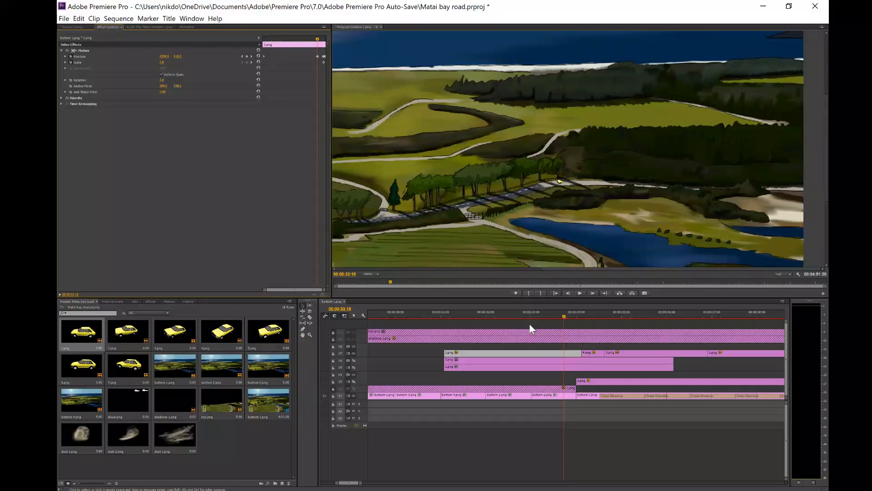
- At 00:00:32:14, adjust the V7 car's vertical position so it follows the road
key("Left")
key("Left")
key("Left")
key("Left")
key("Left")
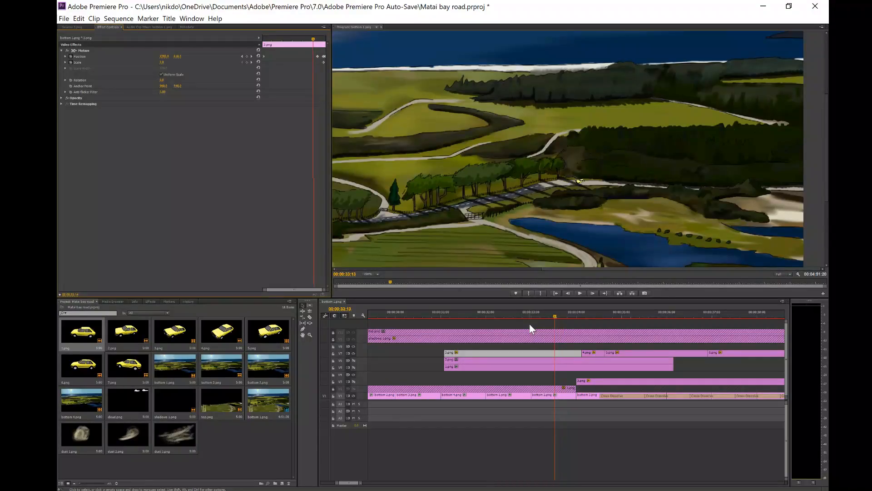
key("Left")
key("Left")
key("Left")
key("Left")
key("Left")
key("Left")
key("Left")
key("Left")
key("Left")
key("Left")
key("Left")
key("Left")
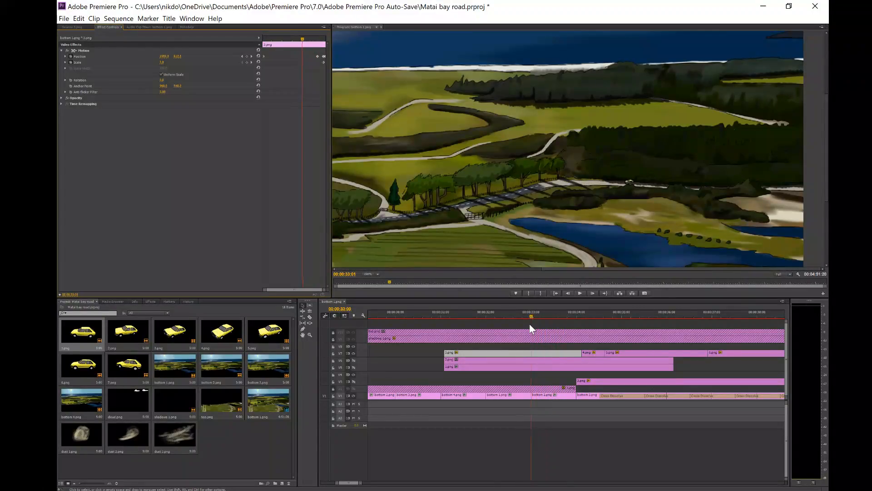
key("Left")
key("Left")
key("Left")
key("Left")
key("Left")
key("Left")
key("Left")
key("Left")
key("Left")
key("Left")
key("Left")
key("Left")
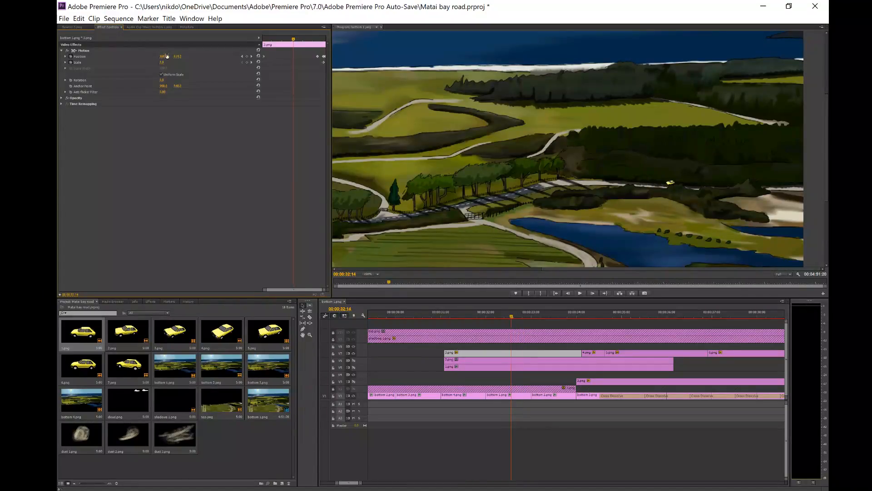
left_click_drag(177, 57, 179, 56)
- Step back through the frames to 00:00:31:02 and examine how the V7 car follows the road
key("Left")
key("Left")
key("Left")
key("Left")
key("Left")
key("Left")
key("Left")
key("Left")
key("Left")
key("Left")
key("Left")
key("Left")
key("Left")
key("Left")
key("Left")
key("Left")
key("Left")
key("Left")
key("Left")
key("Left")
key("Left")
key("Left")
key("Left")
key("Left")
key("Left")
key("Left")
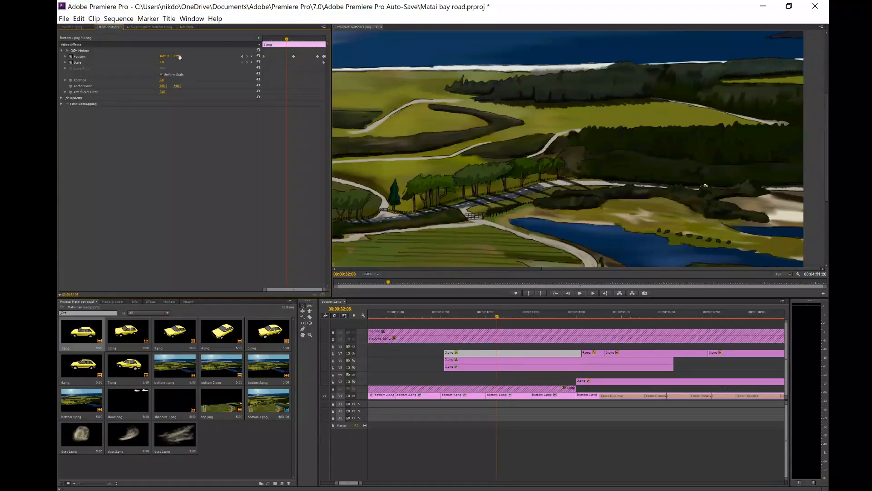
key("Left")
key("Left")
key("Left")
key("Left")
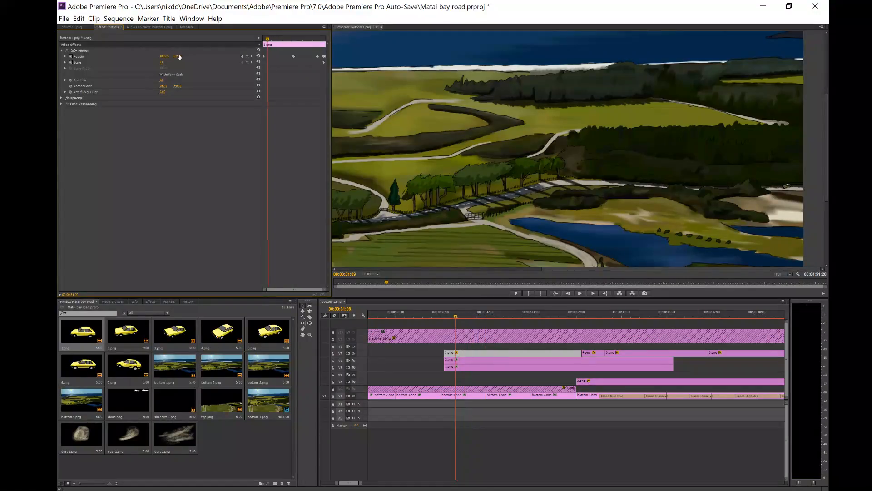
key("Left")
key("Left")
key("Left")
key("Left")
key("Left")
key("Left")
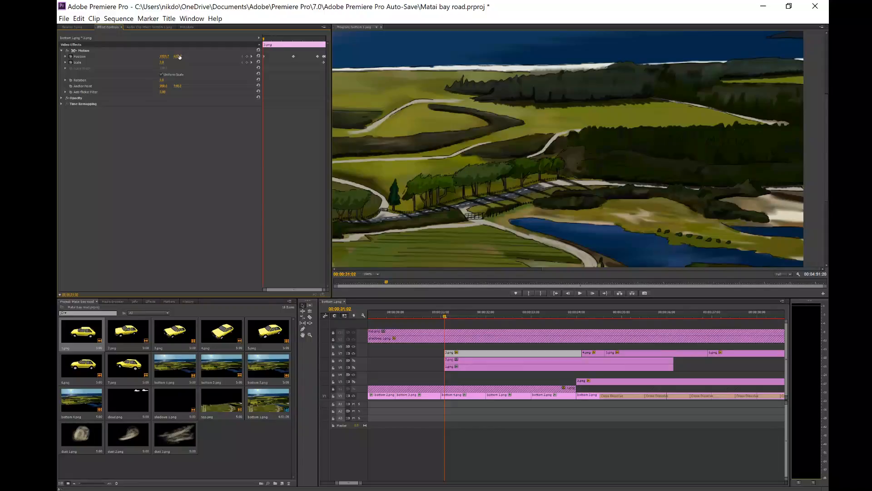
- Copy the motion, opacity and time remapping effects of the first V7 car clip onto the clips on V6 and V5
left_click(506, 352)
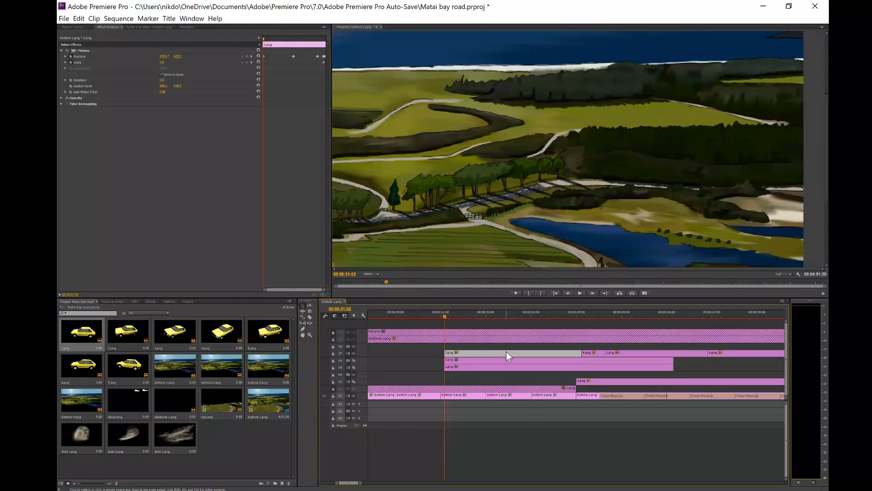
key("ctrl+a")
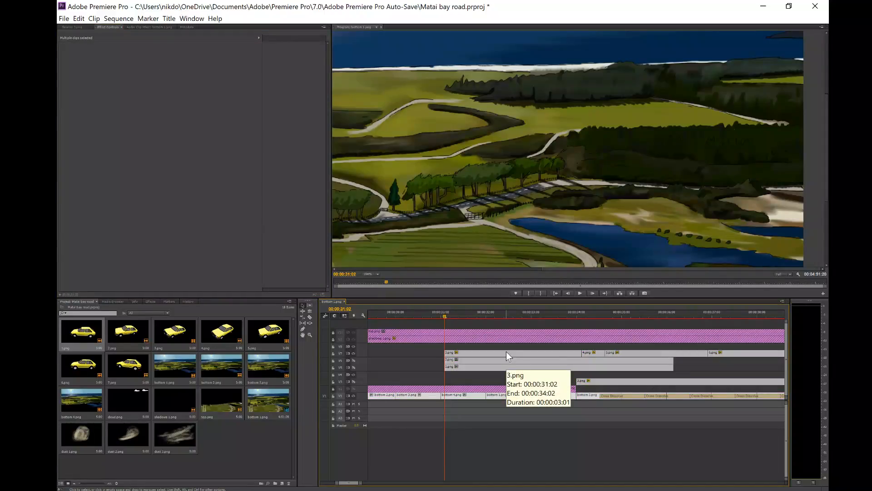
left_click(466, 344)
left_click(483, 355)
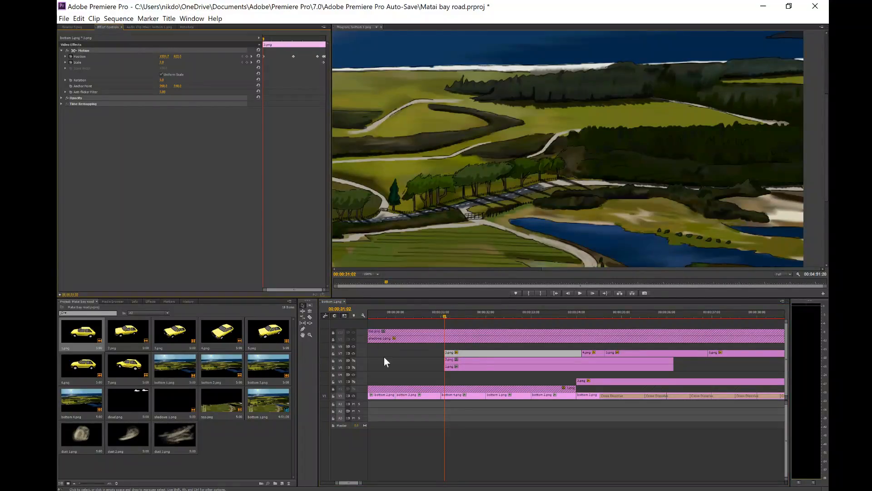
left_click(481, 363)
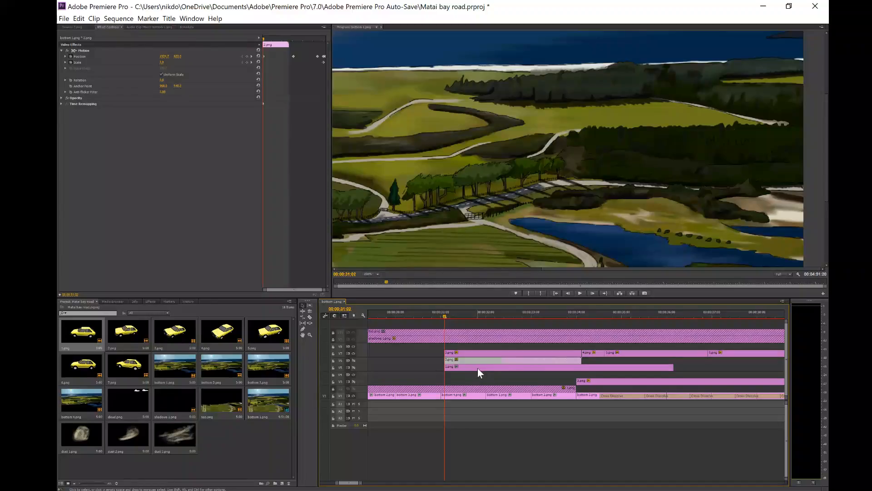
left_click(478, 368)
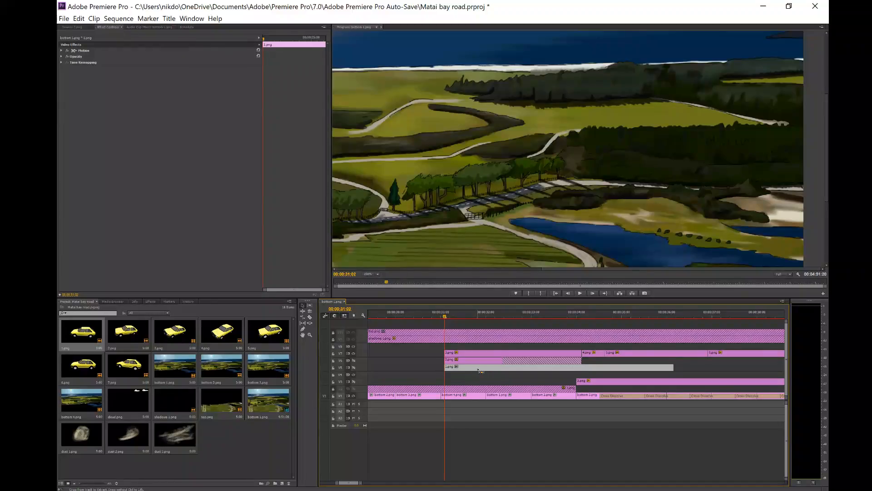
left_click(526, 361)
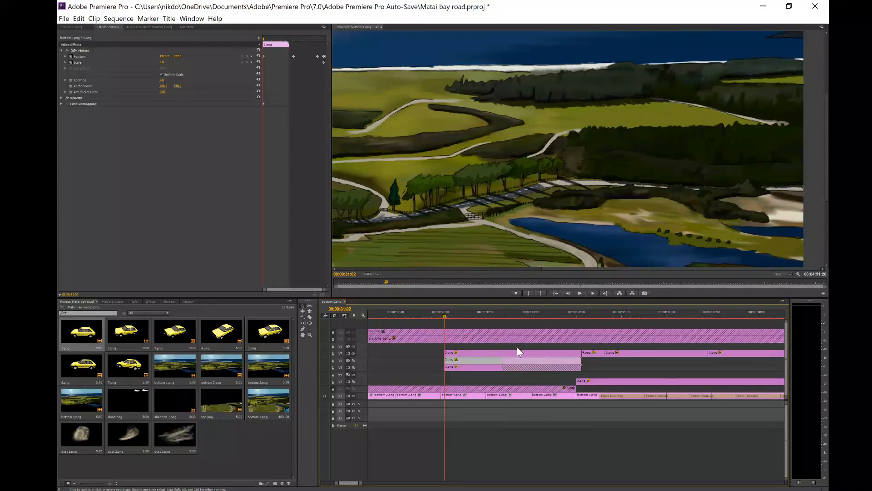
- Check the V5 and V6 car clips at about 33 s and make both tracks visible
left_click_drag(503, 313, 536, 315)
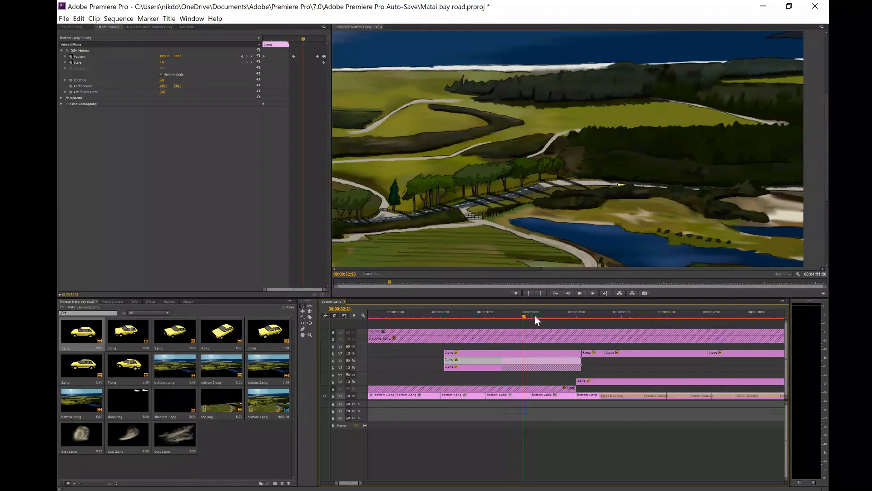
left_click(497, 367)
scroll(496, 368, "down", 2)
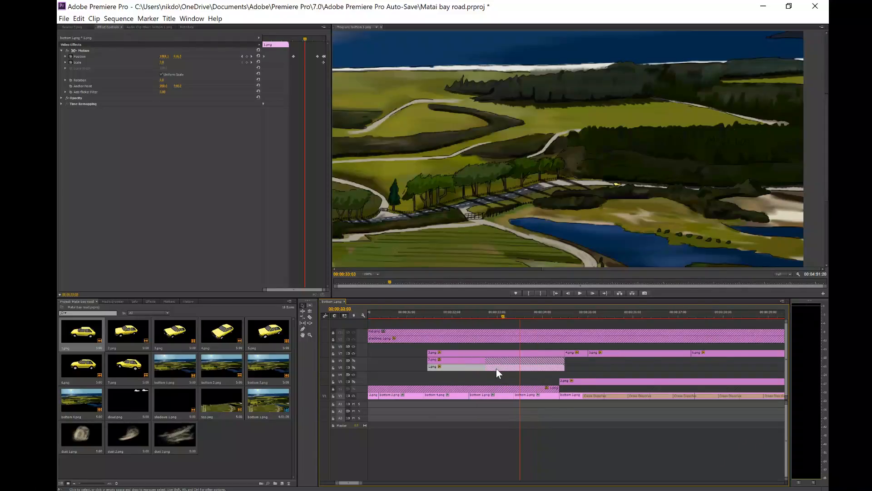
scroll(496, 368, "up", 2)
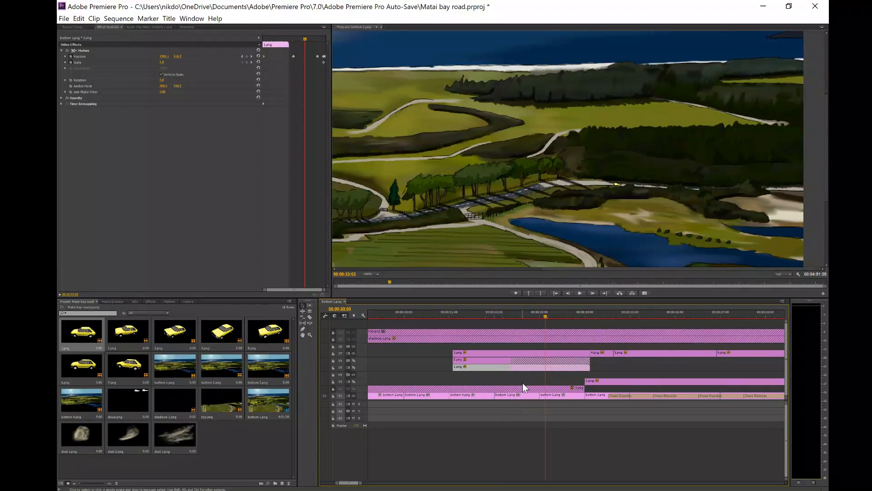
left_click(521, 361)
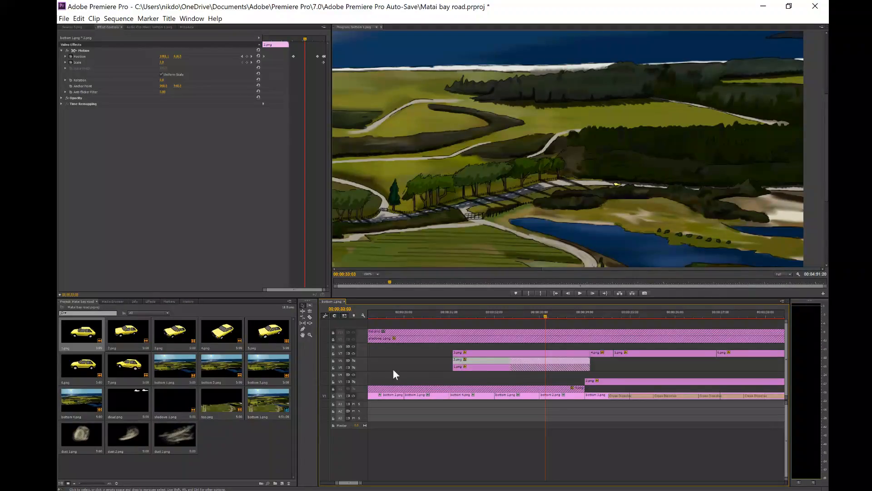
left_click(354, 367)
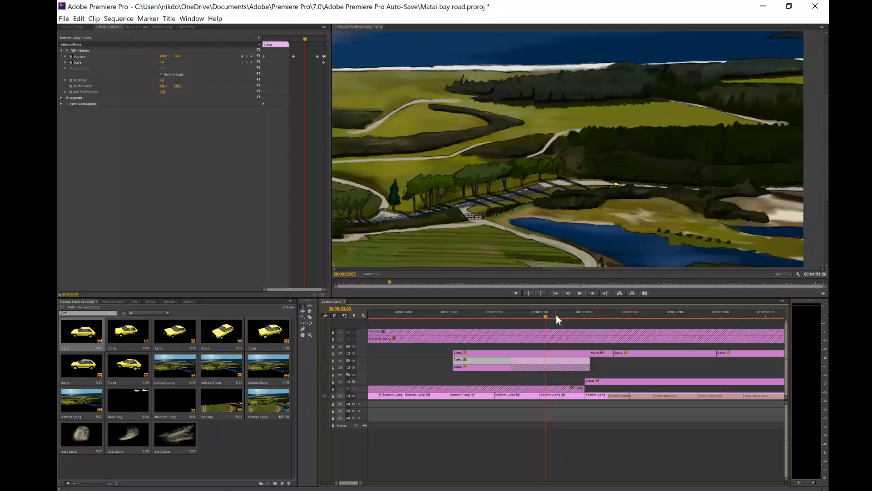
- Try to trim the start of the first V7 car clip to 00:00:33:17 and check the earlier frames
left_click_drag(556, 315, 570, 316)
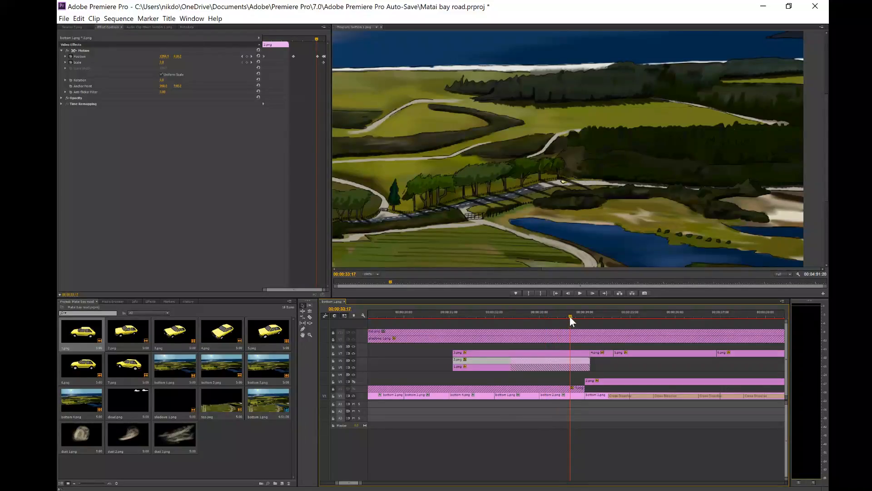
left_click_drag(454, 352, 572, 354)
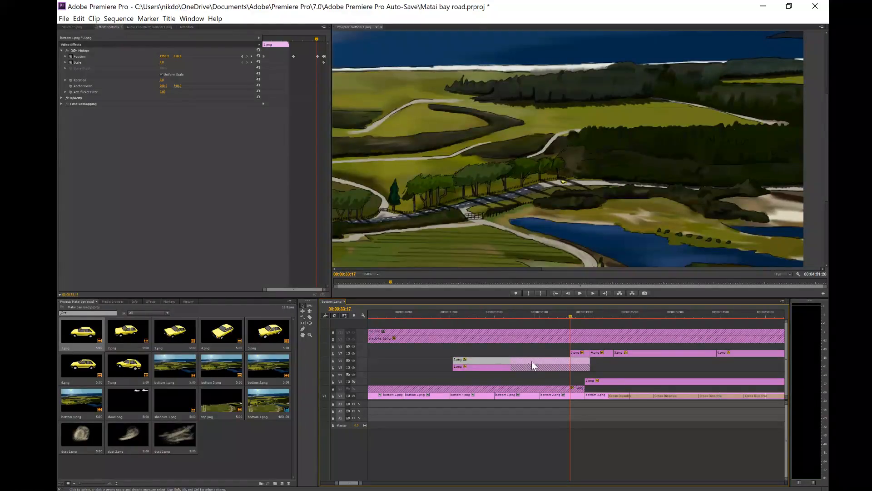
left_click_drag(569, 312, 482, 314)
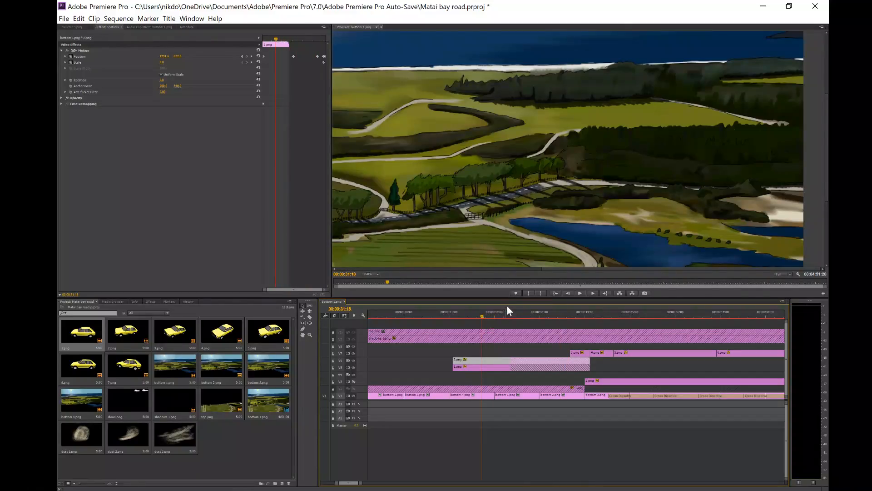
left_click(502, 315)
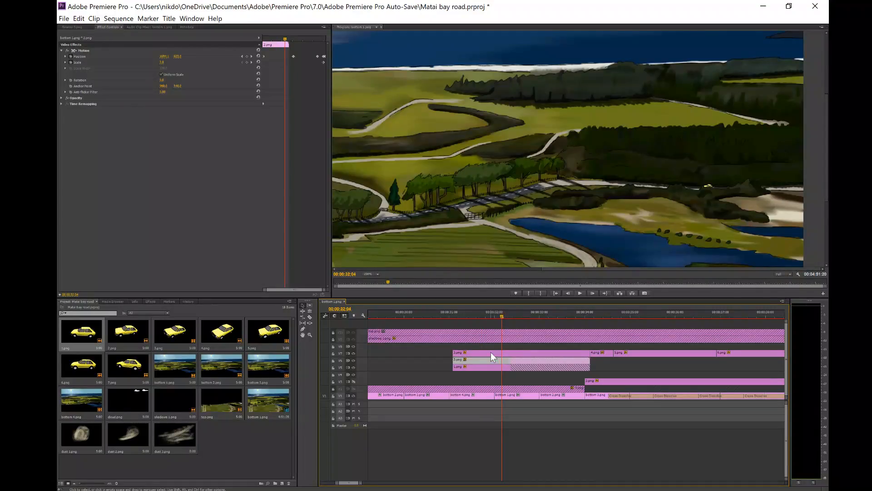
- Copy all effects of the first V7 car clip and transfer them to the car clip on V6
left_click(491, 353)
left_click(101, 136)
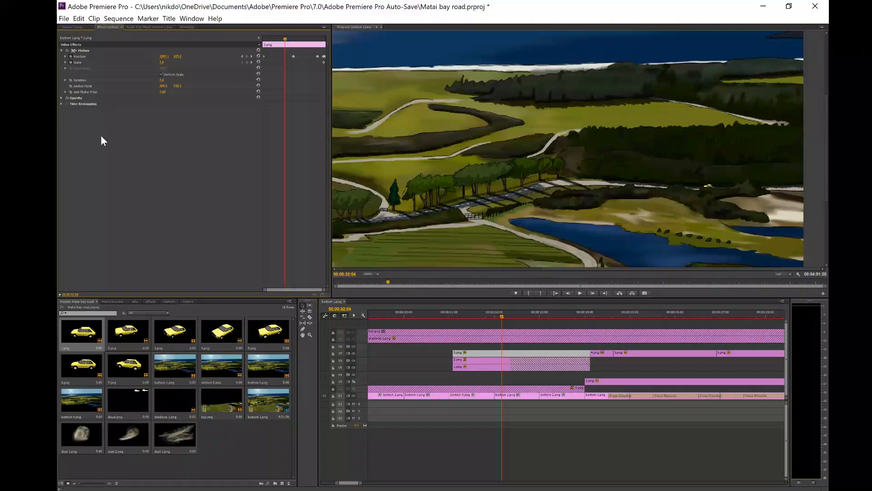
key("ctrl+a")
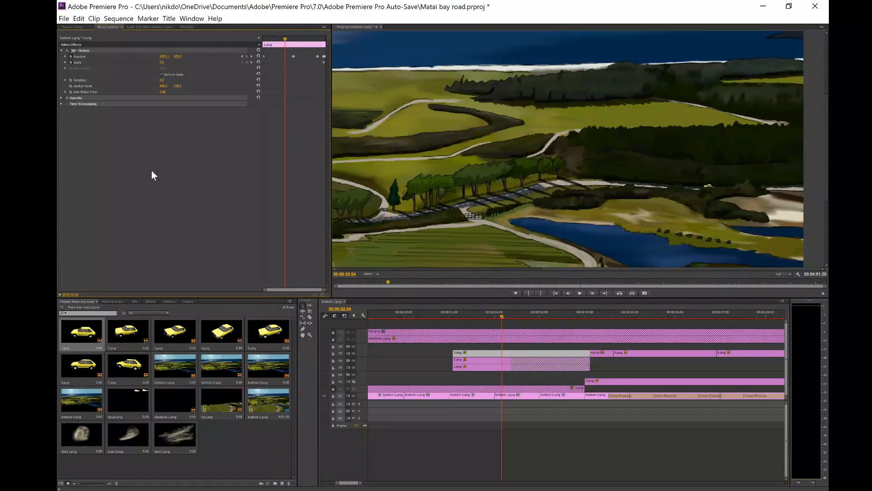
left_click(465, 359)
left_click(458, 359)
left_click(456, 360)
left_click(465, 359)
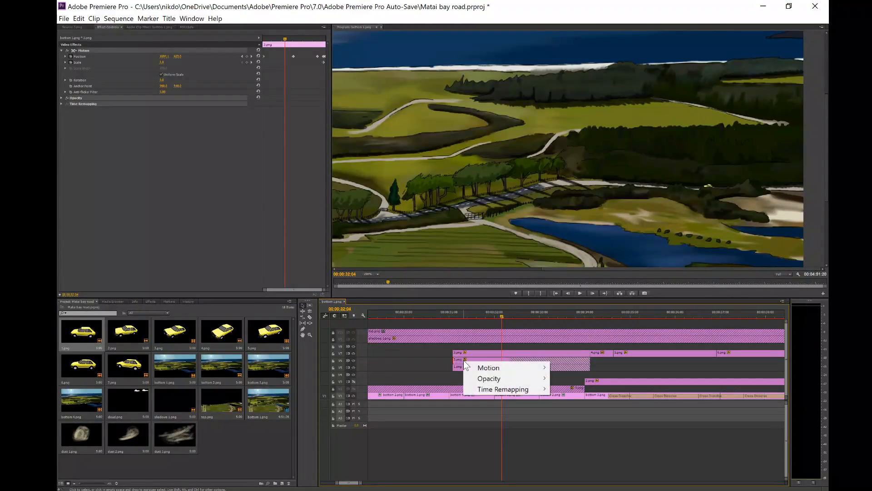
left_click(479, 359)
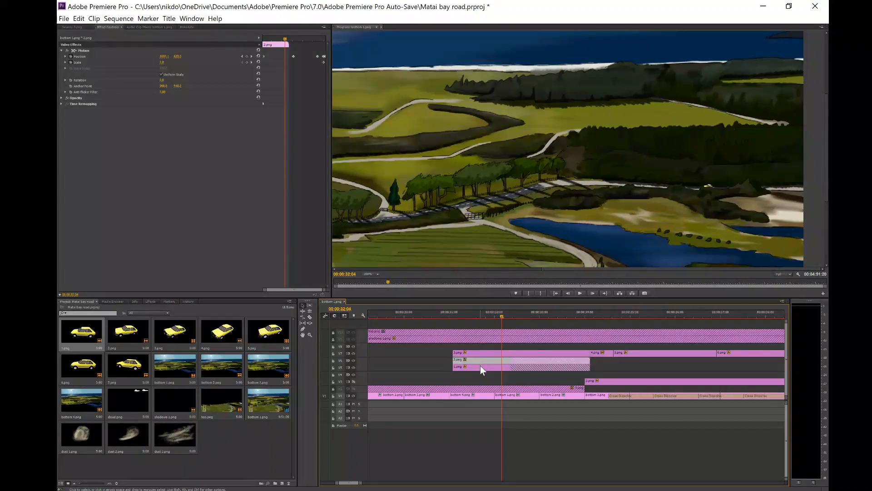
- Trim the start of the first V7 car clip to 00:00:33:17, check the frames before it and undo the trim
left_click(493, 315)
left_click(540, 316)
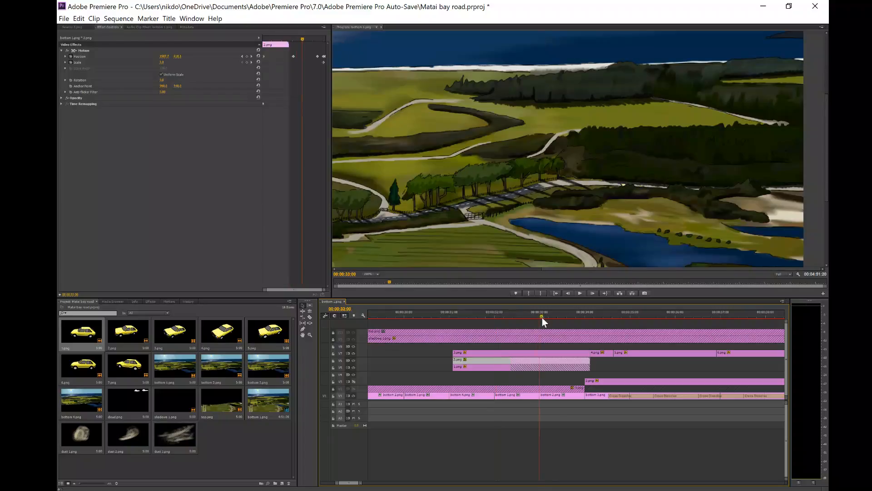
left_click_drag(542, 317, 570, 315)
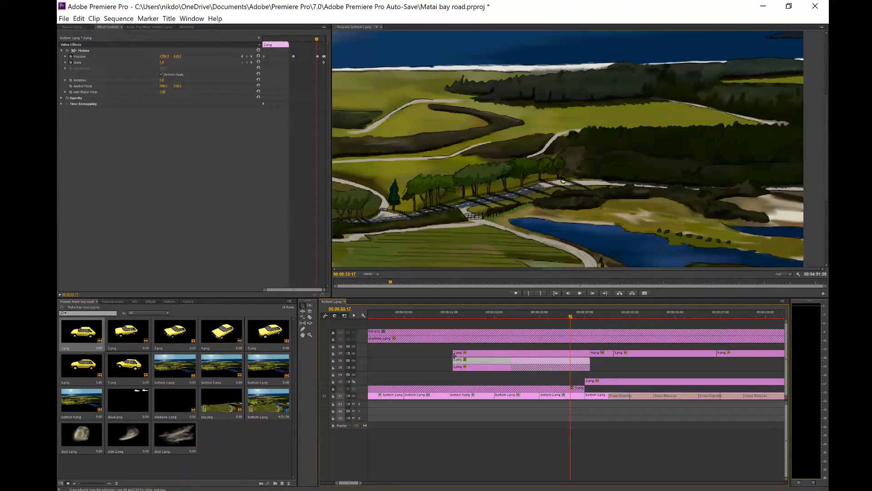
left_click_drag(454, 354, 570, 355)
left_click(552, 314)
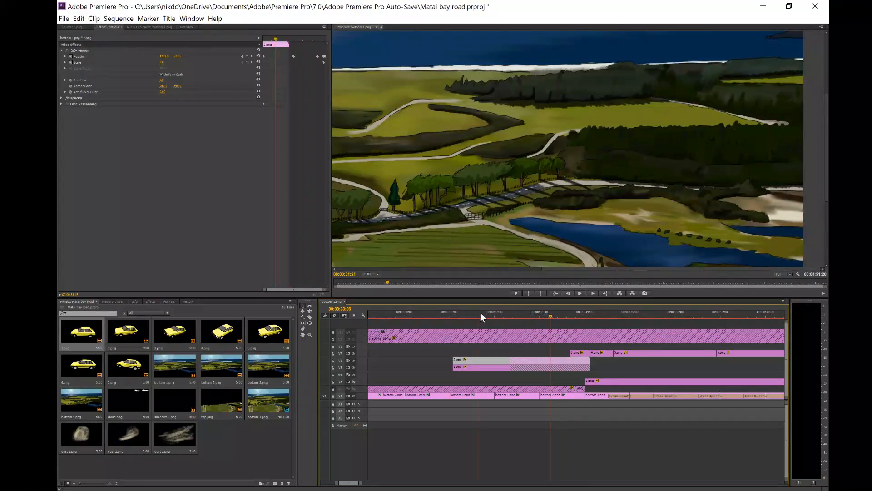
left_click_drag(480, 313, 517, 318)
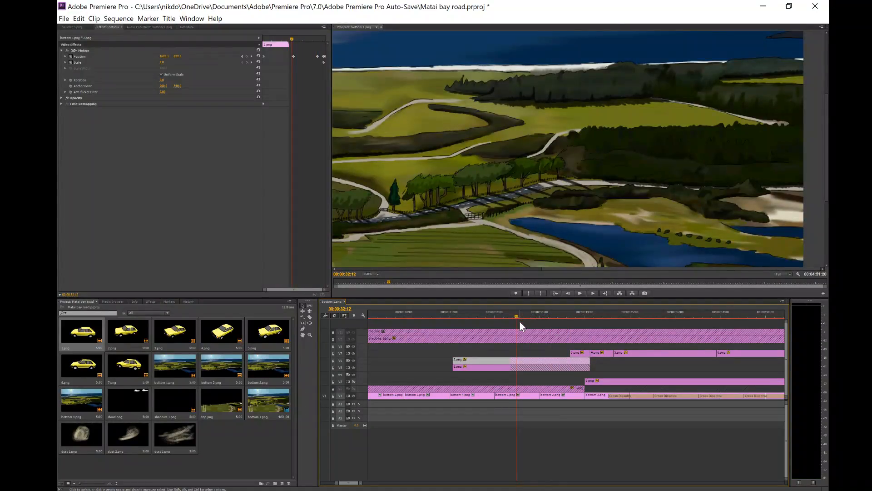
key("ctrl+z")
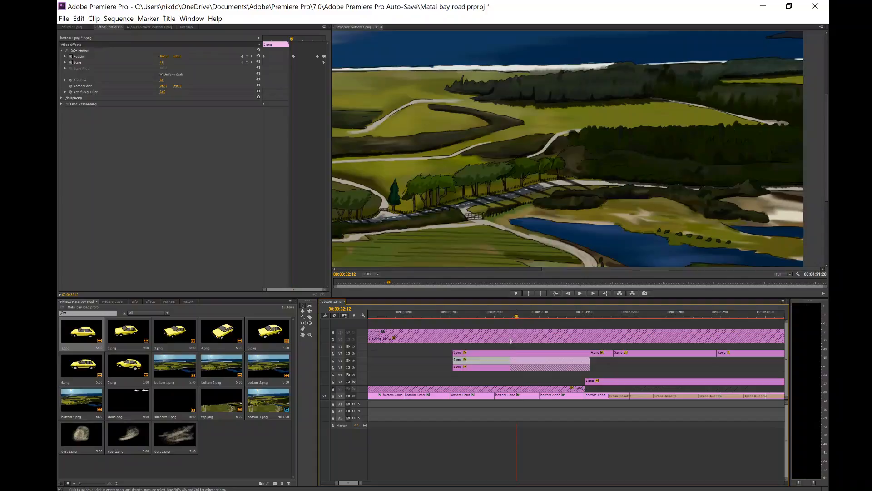
- Delete the car clips on V6 and V5 beneath the first V7 clip
key("Delete")
left_click(464, 365)
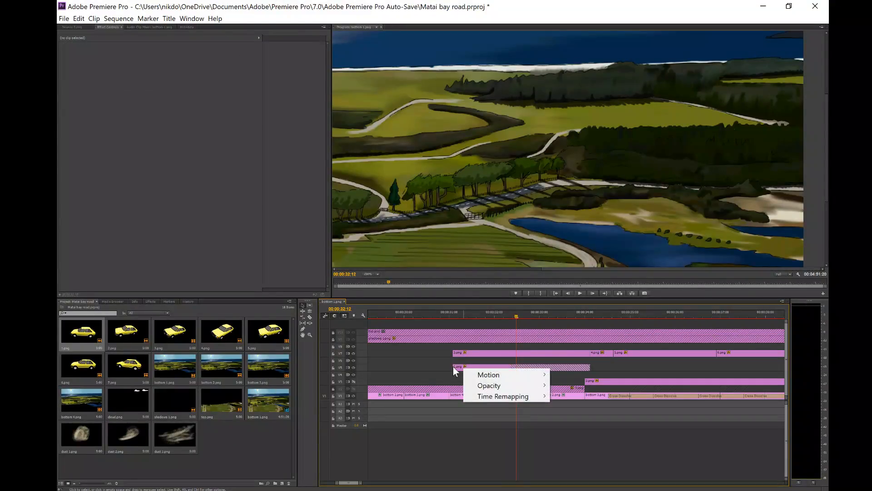
left_click(453, 367)
left_click(460, 368)
key("Delete")
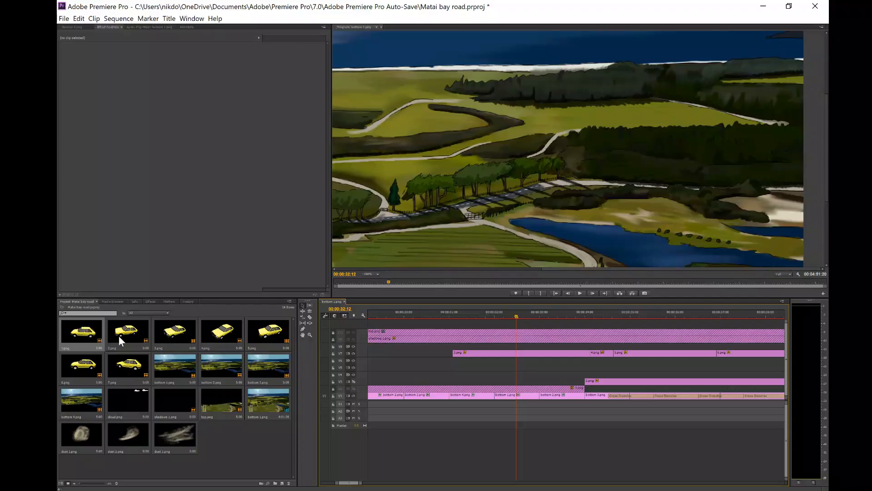
- Place 2.png on V6 and 1.png on V5, both starting with the first V7 clip at 00:00:31:02
left_click_drag(119, 336, 455, 361)
left_click(92, 332)
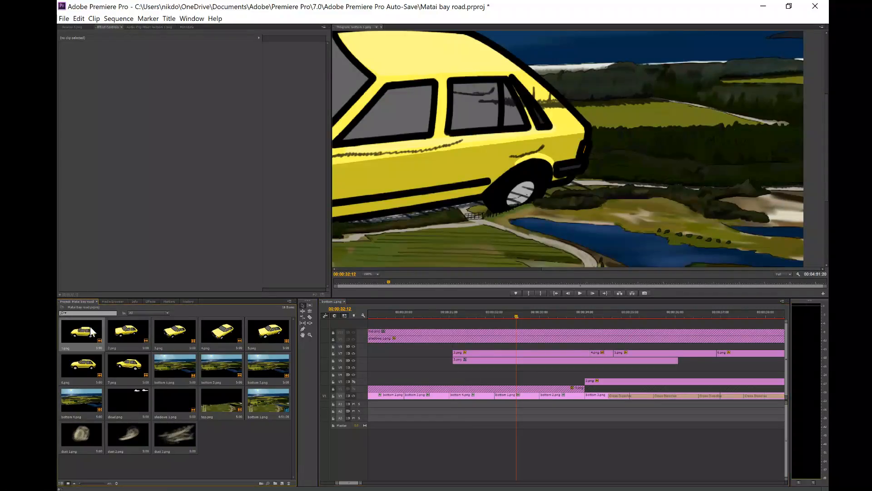
left_click_drag(92, 332, 477, 353)
- Copy the effects of the first V7 car clip onto the new 2.png clip on V6 and 1.png clip on V5
left_click(477, 353)
key("ctrl+s")
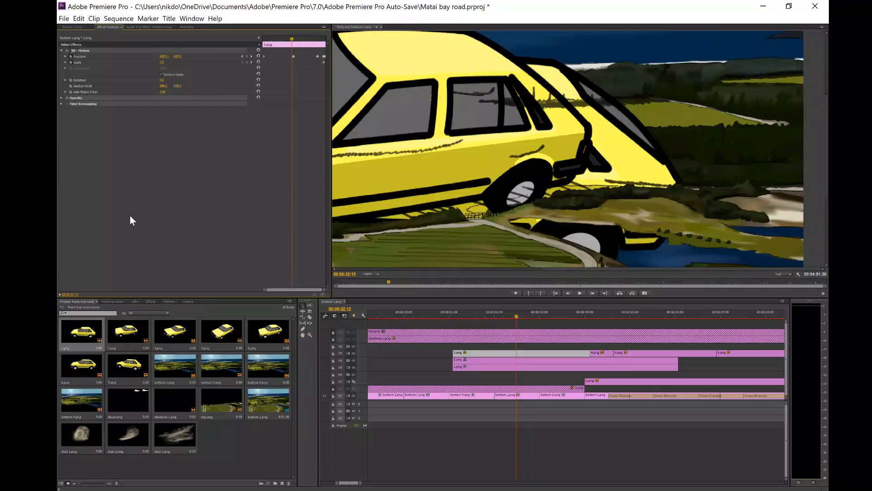
left_click(478, 360)
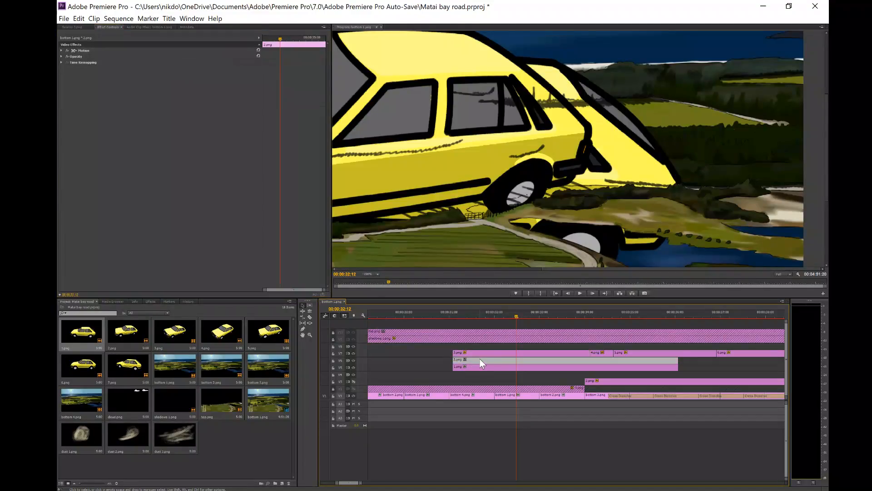
key("ctrl+alt+v")
left_click(479, 368)
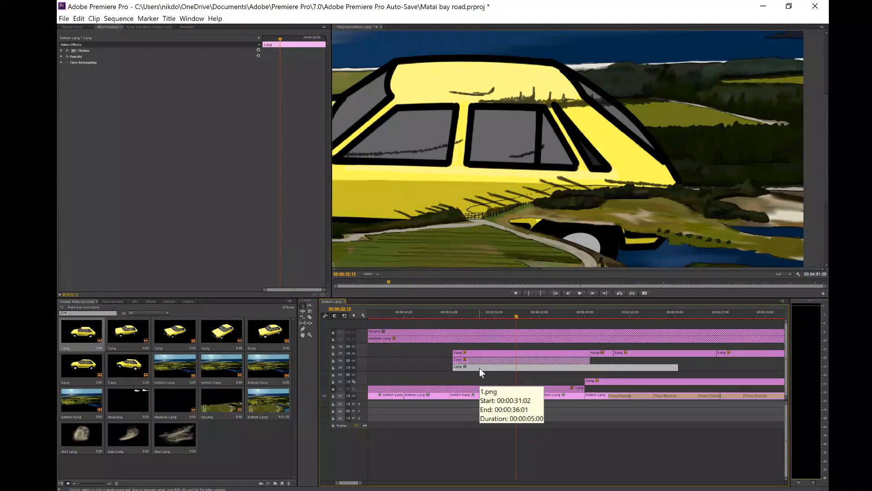
key("ctrl+alt+v")
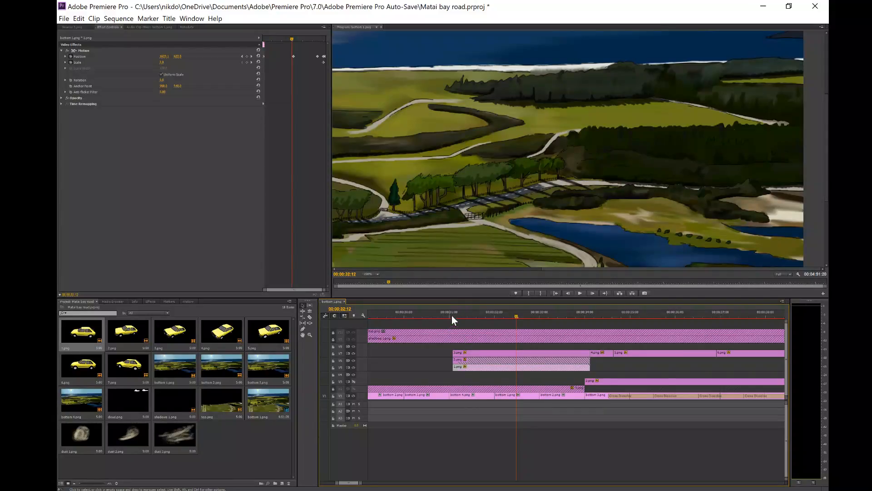
- Try trimming the first V7 car clip to start after 32 s and check the uncovered frames around 31 s
left_click(456, 313)
left_click_drag(459, 311, 486, 312)
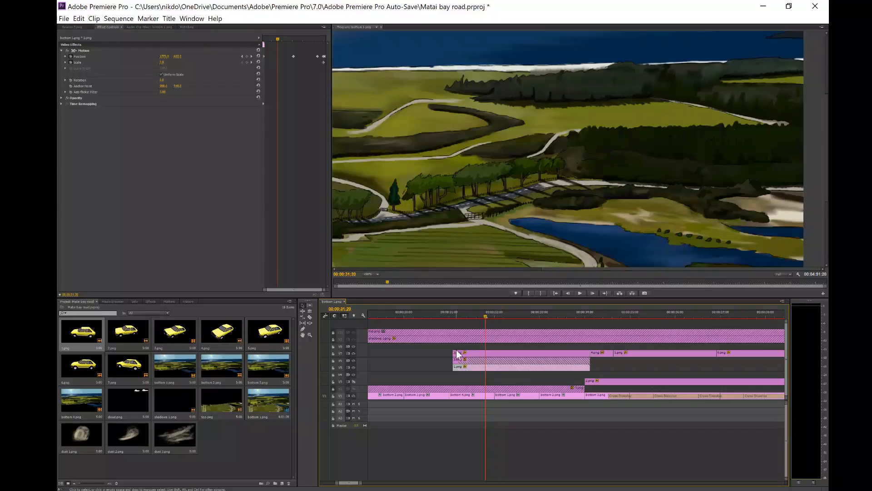
left_click_drag(453, 353, 522, 352)
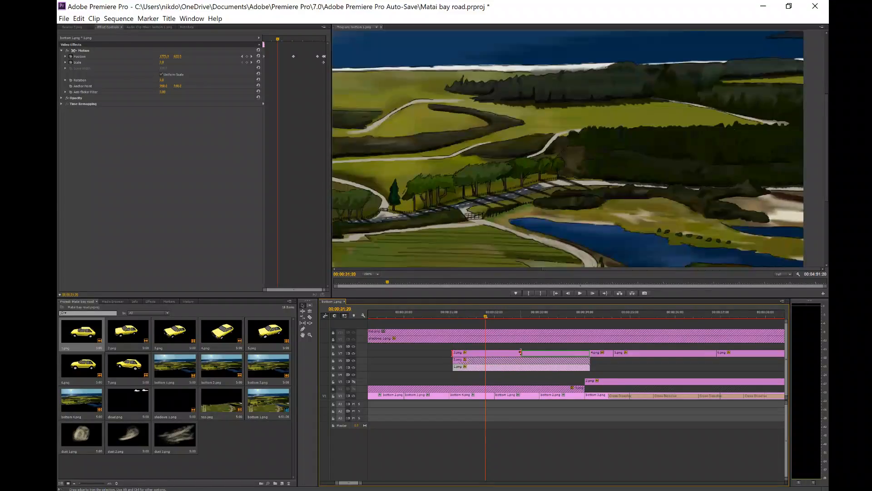
left_click_drag(472, 314, 462, 311)
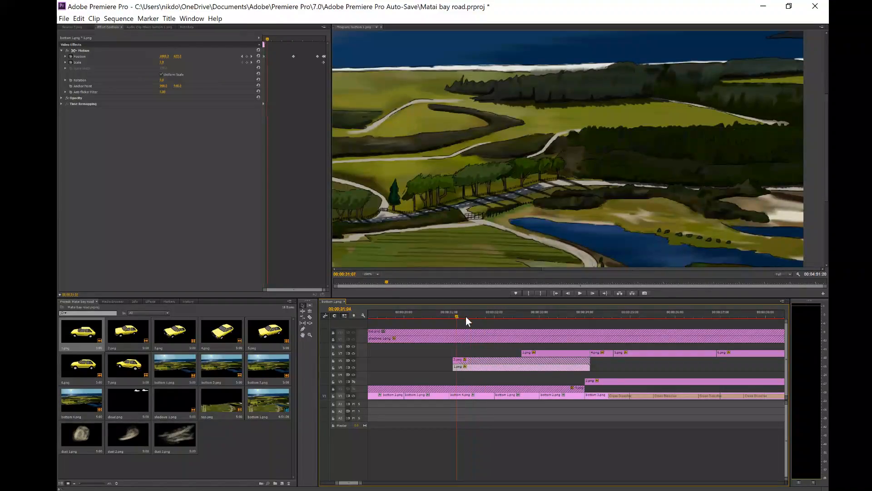
- View the 2.png still in the source monitor and undo the trim of the first V7 car clip
left_click(502, 367)
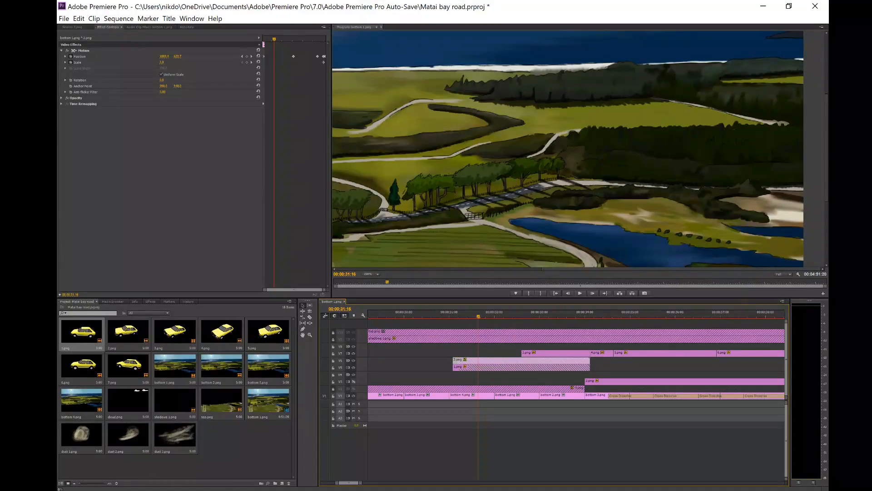
left_click(127, 334)
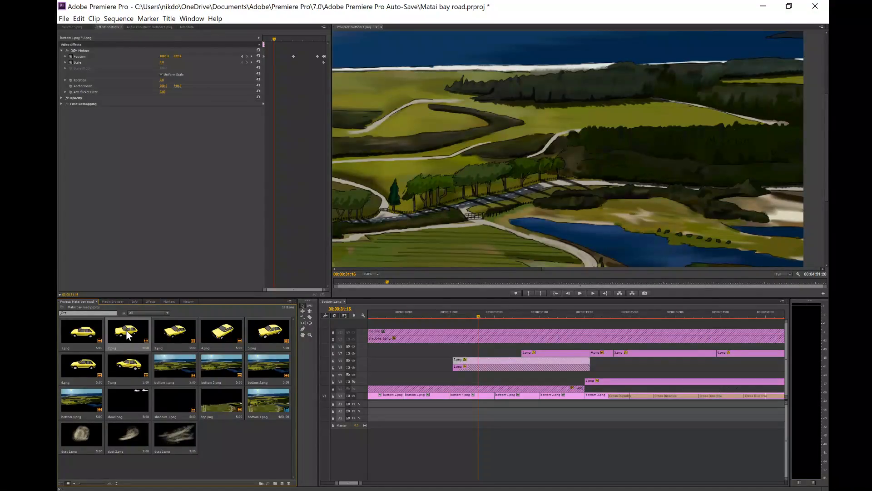
double_click(500, 361)
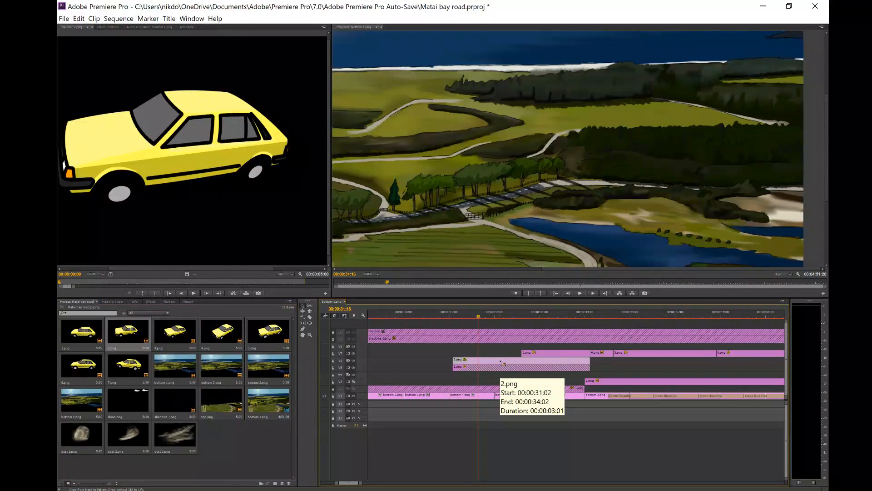
left_click(443, 346)
key("ctrl+z")
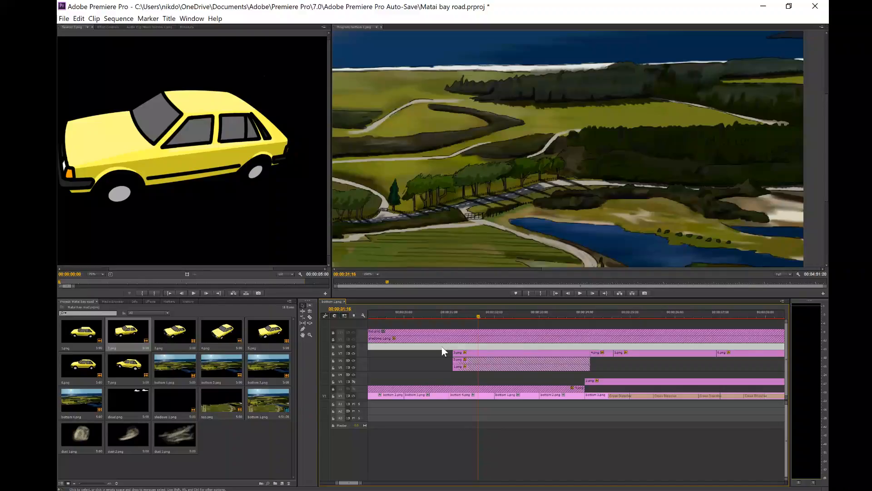
- Delete the 2.png clip on V6 and the 1.png clip on V5
left_click(489, 361)
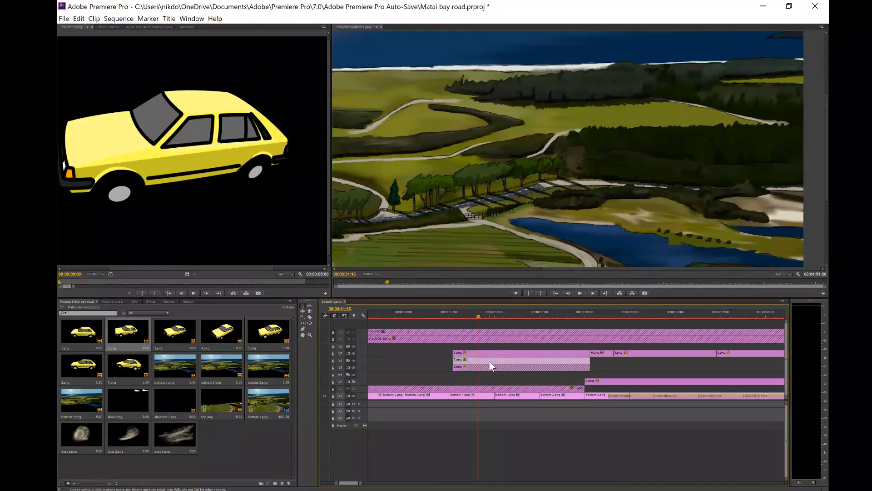
key("Delete")
left_click(499, 366)
key("Delete")
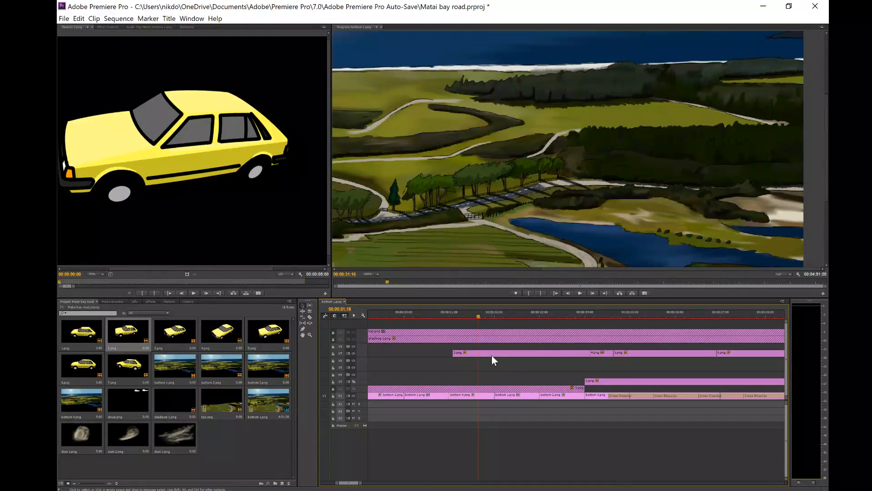
- Place 2.png on V6 starting at 00:00:31:02 and trim its end to match the first V7 car clip
left_click(491, 356)
left_click(462, 313)
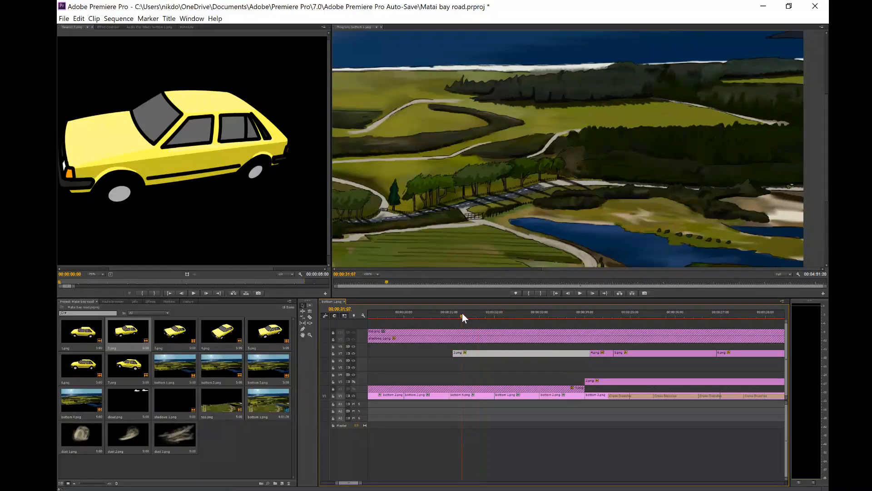
left_click_drag(119, 332, 456, 361)
left_click_drag(457, 361, 457, 362)
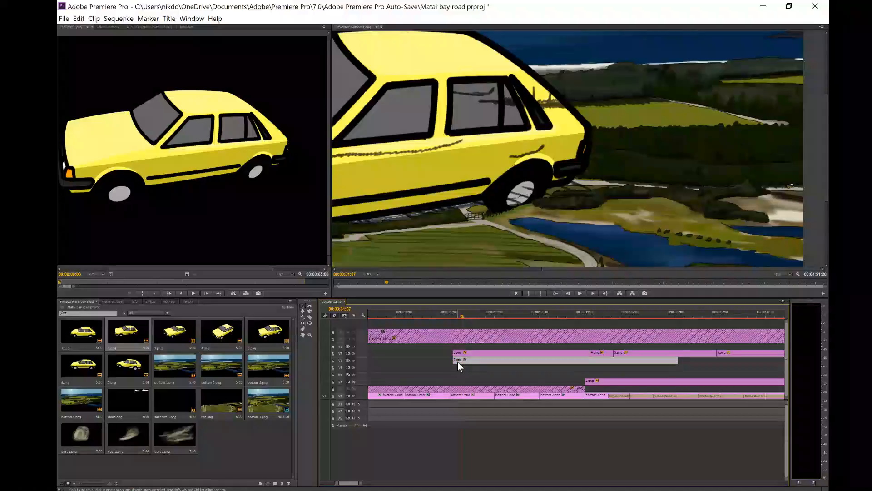
left_click_drag(678, 361, 679, 361)
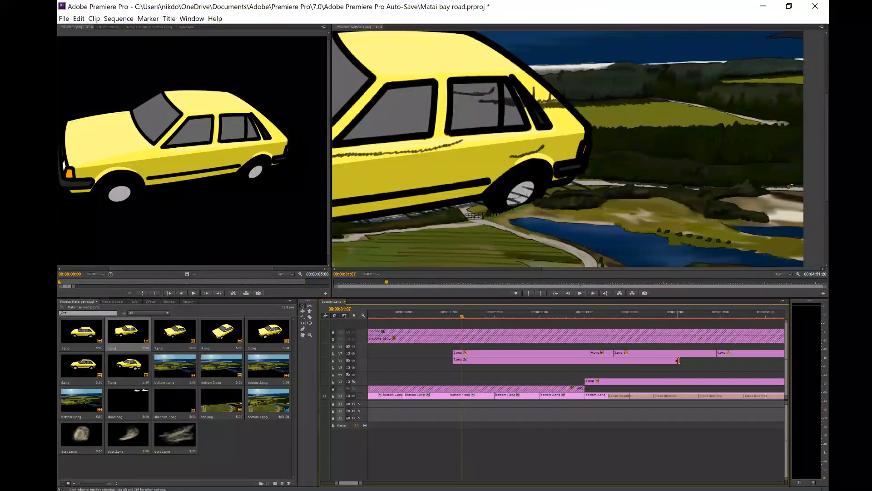
left_click_drag(606, 361, 590, 360)
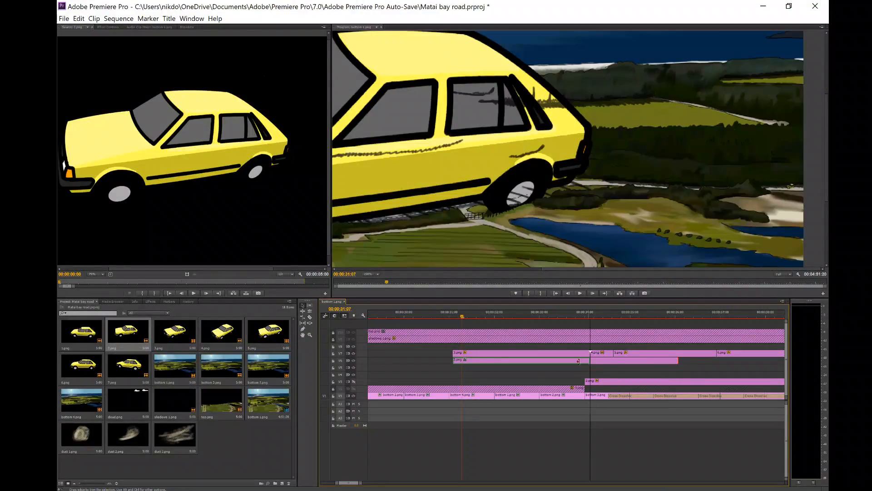
- Copy the Motion keyframes of the first V7 clip onto the V6 clip from 00:00:31:02 and check the car at 00:00:33:17
left_click(523, 356)
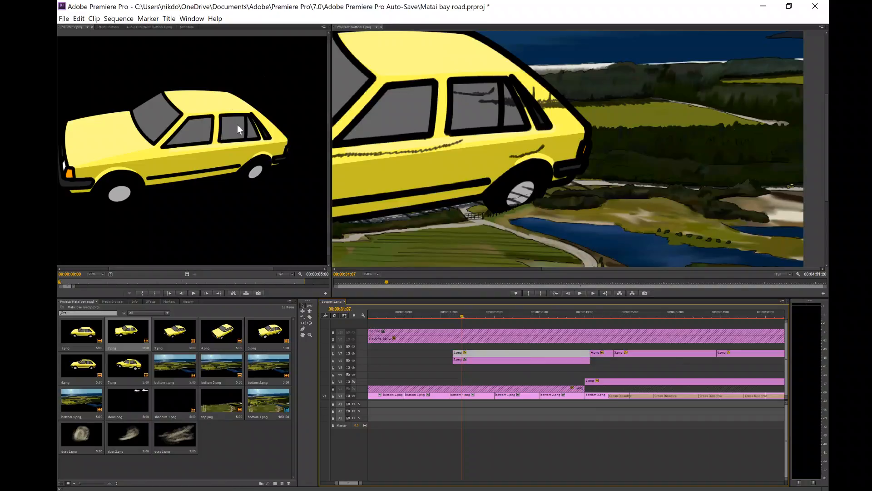
left_click(116, 26)
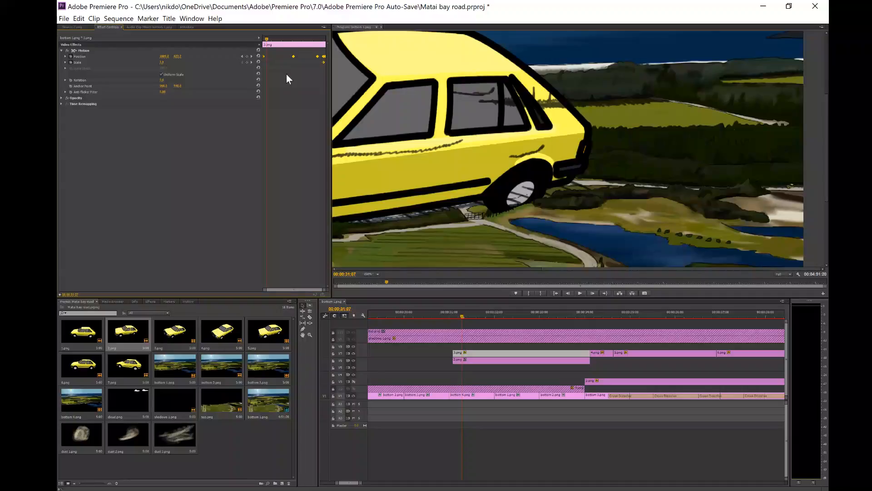
left_click(489, 361)
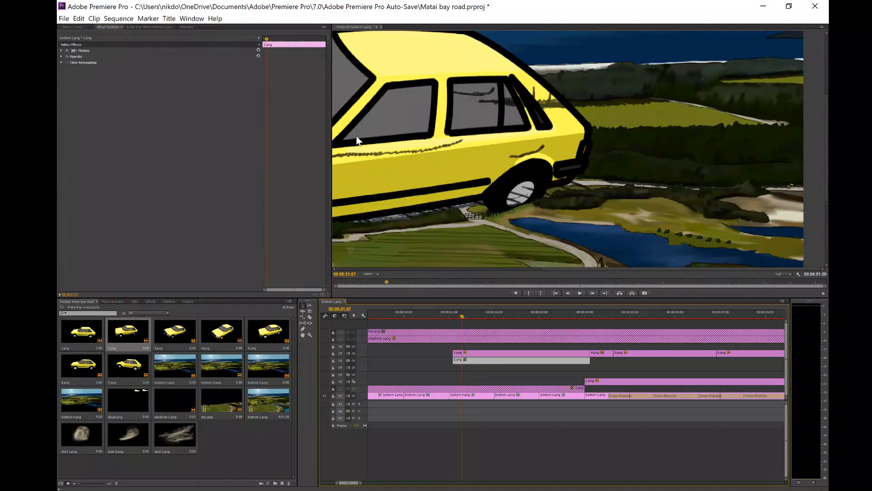
key("Left")
key("Left")
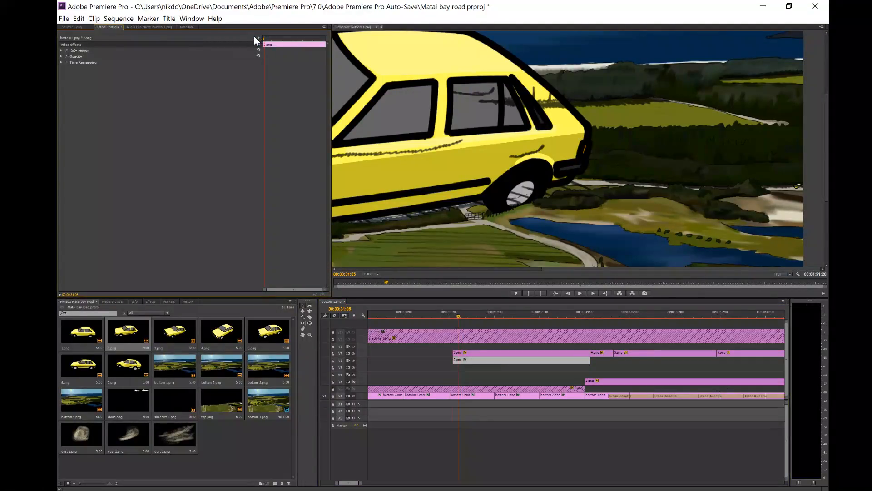
key("ctrl+v")
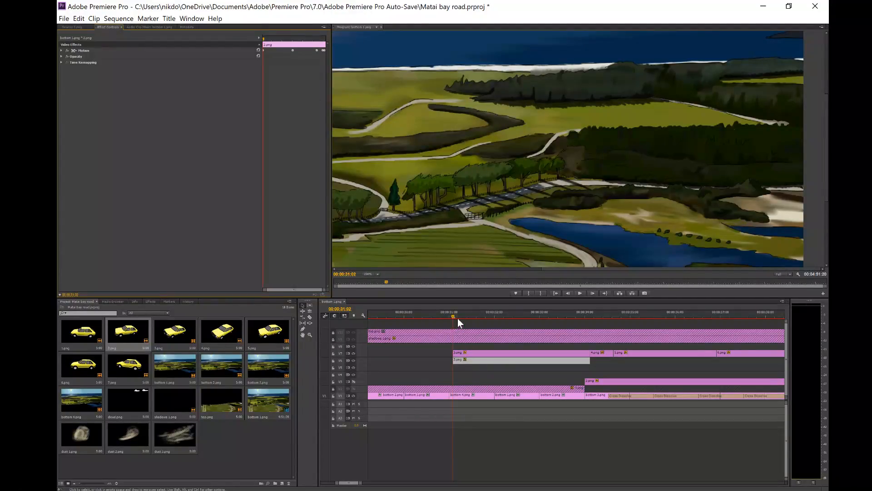
left_click_drag(488, 314, 571, 318)
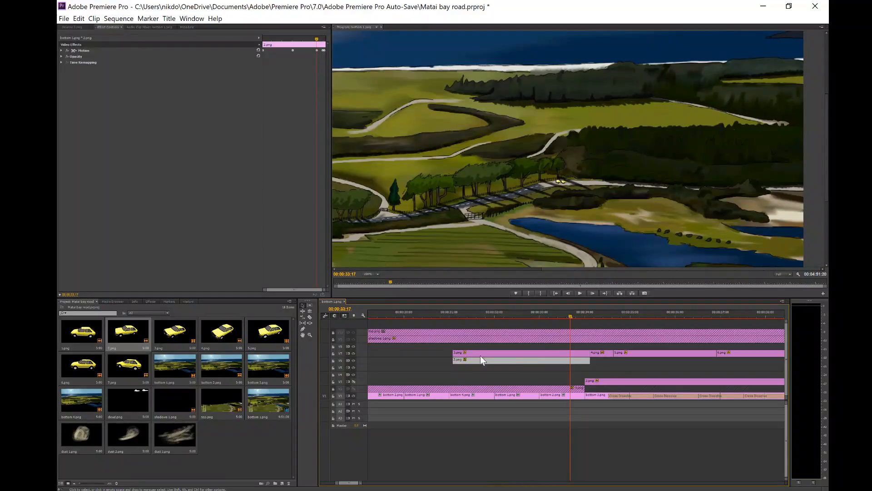
- Trim the first V7 clip's start and the V6 2.png clip's end to 00:00:33:17 and play back the switch
left_click_drag(458, 351, 571, 354)
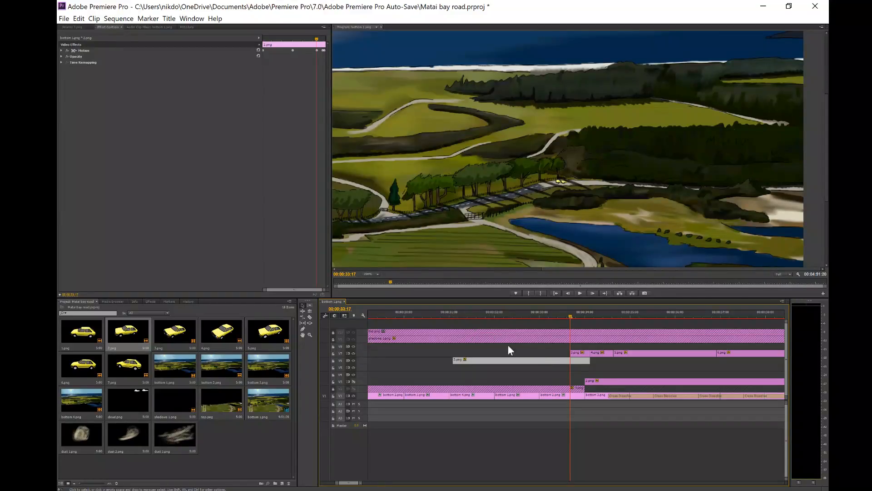
left_click_drag(589, 360, 570, 360)
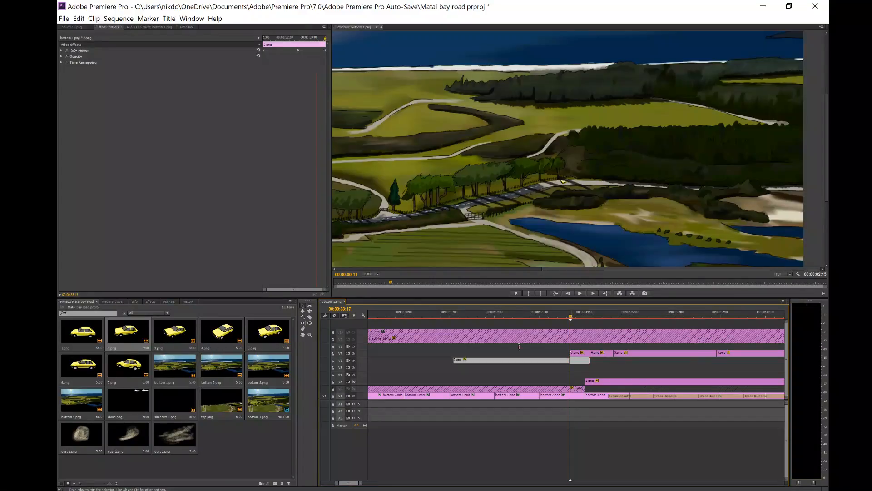
left_click(449, 314)
left_click(580, 293)
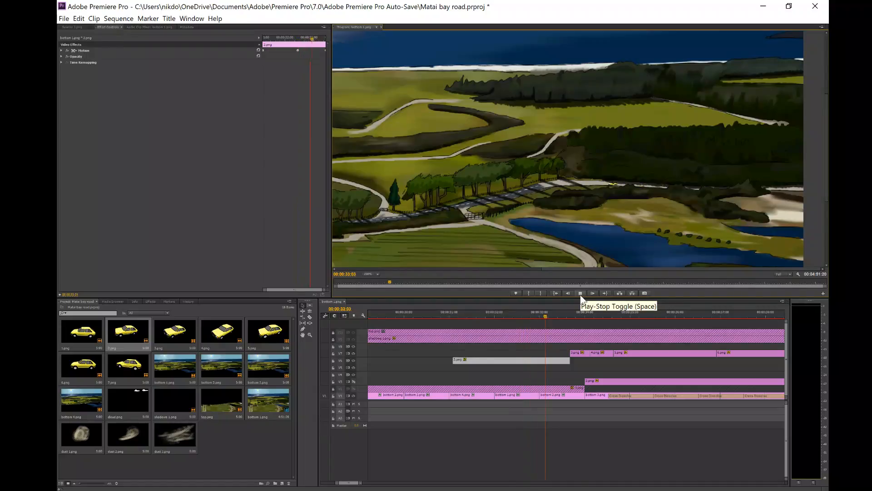
left_click(581, 297)
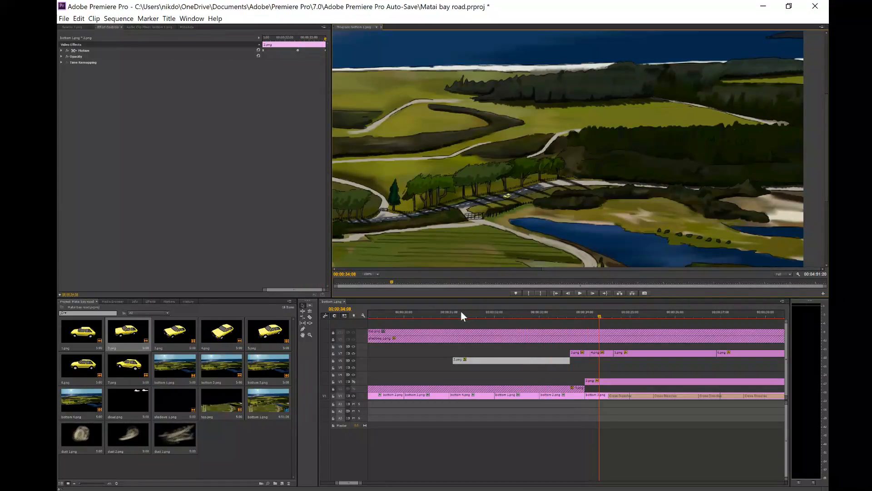
- Add a Position keyframe to the V6 2.png clip at 00:00:33:01, nudging the car vertically onto the road
left_click_drag(503, 313, 541, 312)
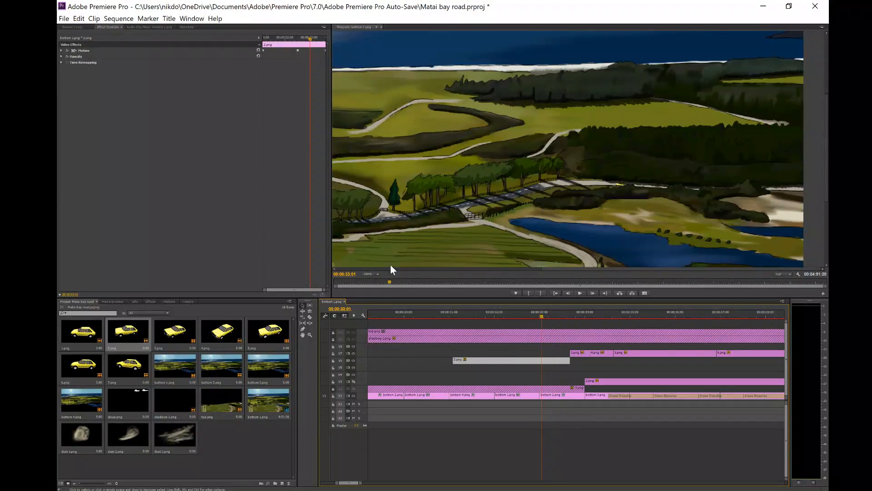
left_click(74, 51)
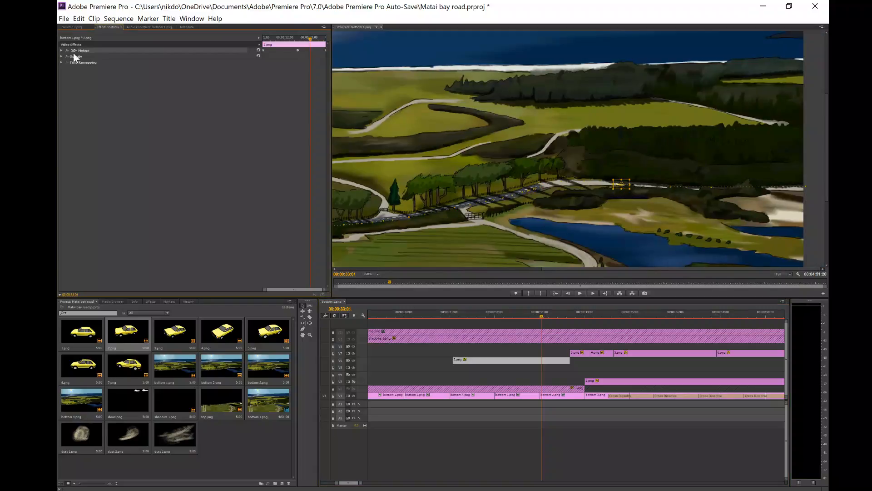
left_click(62, 50)
left_click_drag(177, 59, 176, 59)
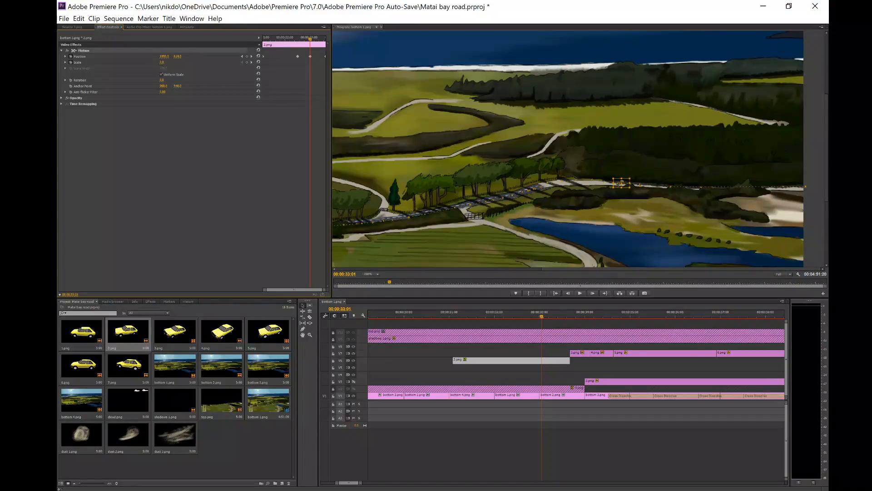
- Place 1.png on V5 directly beneath the V6 2.png clip, matching that clip's length and Motion keyframes
left_click_drag(532, 308, 467, 298)
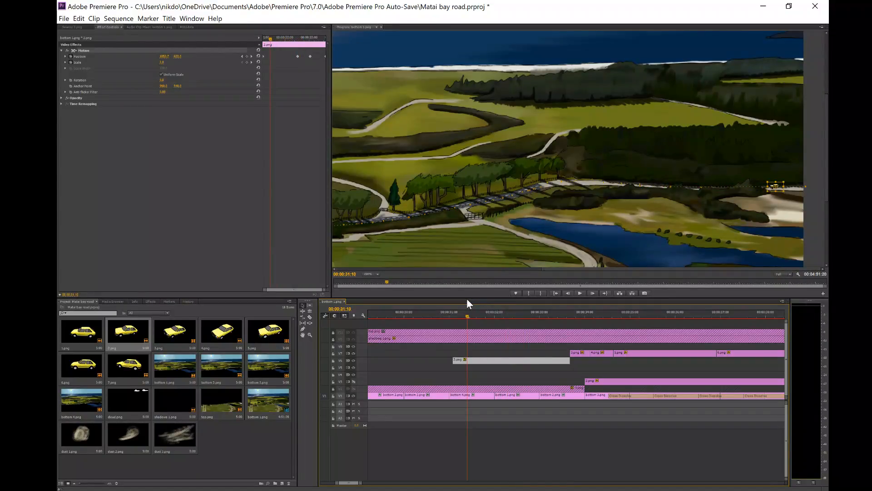
left_click(82, 334)
left_click_drag(198, 346, 458, 369)
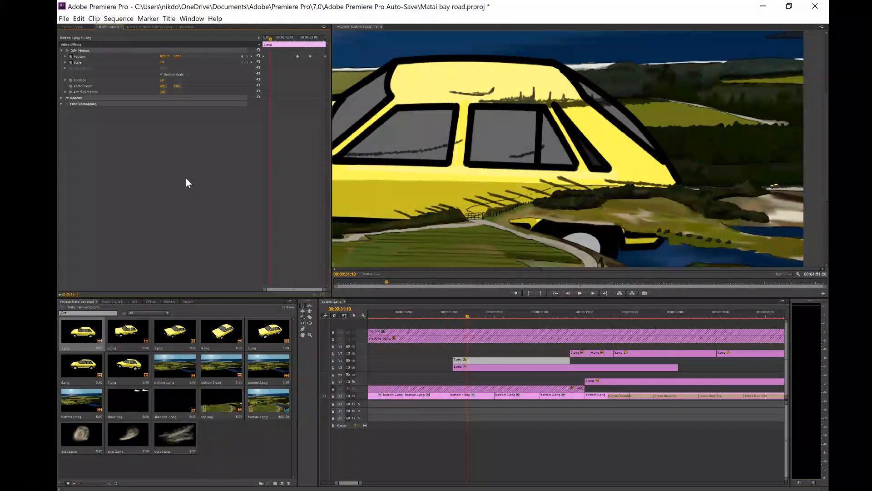
left_click(530, 367)
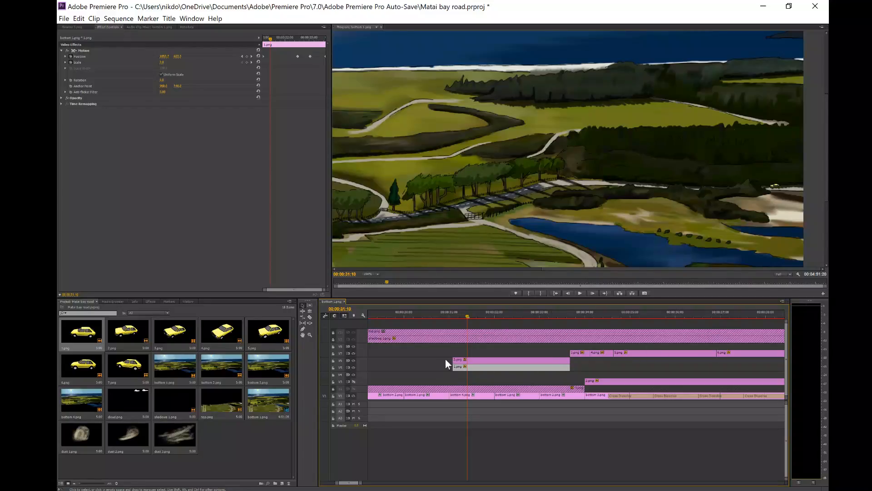
- Trim the start of 2.png on V6 and the end of 1.png on V5 to 00:00:31:10, and shift both edges to 00:00:32:20
left_click_drag(454, 358, 467, 358)
left_click_drag(569, 367, 468, 367)
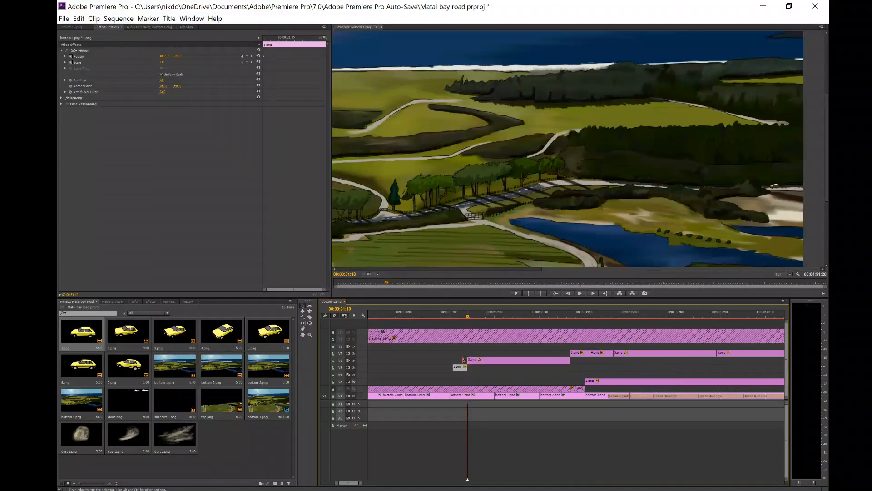
left_click(461, 315)
left_click_drag(461, 315, 478, 317)
mouse_move(532, 321)
left_mouse_down()
mouse_move(548, 321)
mouse_move(531, 320)
left_mouse_up()
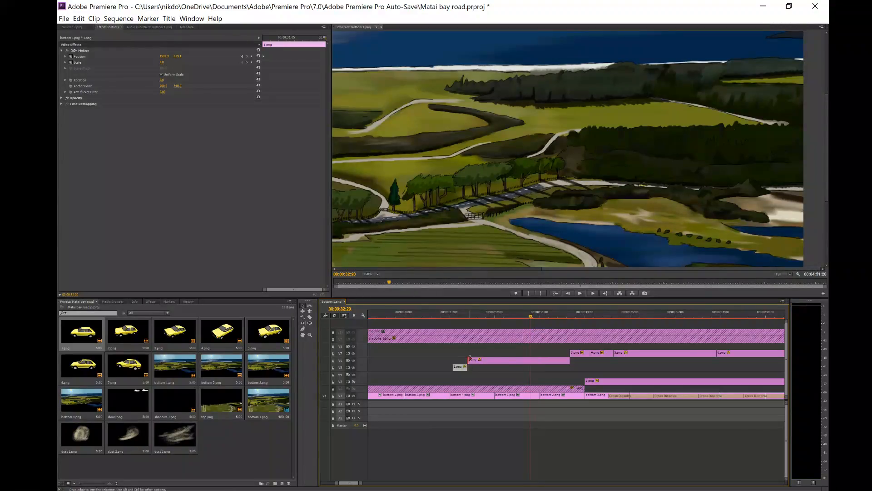
left_click_drag(468, 360, 530, 359)
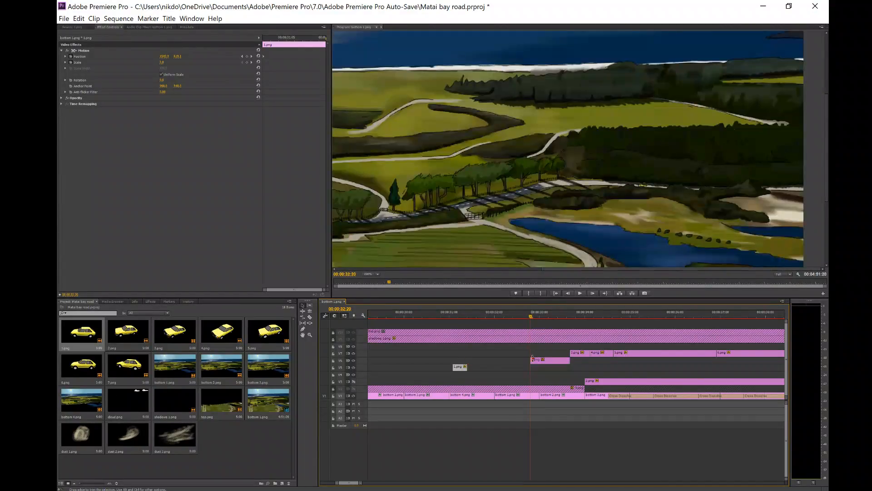
left_click_drag(467, 367, 531, 366)
- Move the switch from 1.png on V5 to 2.png on V6 to 00:00:33:04 and check the car up to 00:00:33:23
left_click_drag(475, 313, 547, 328)
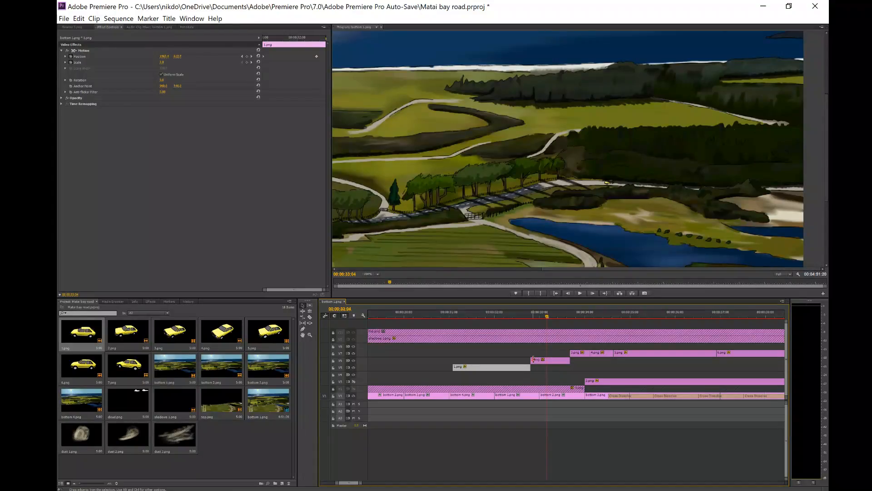
left_click_drag(532, 361, 546, 366)
left_click_drag(519, 313, 582, 316)
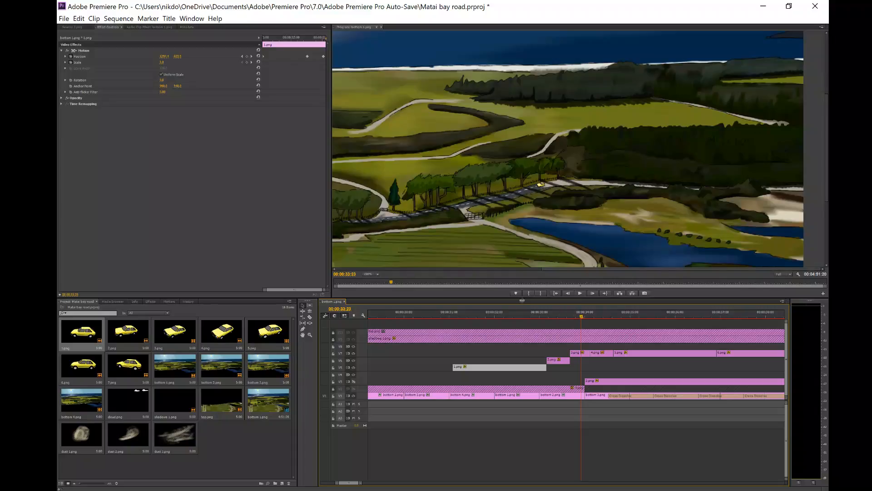
left_click(574, 320)
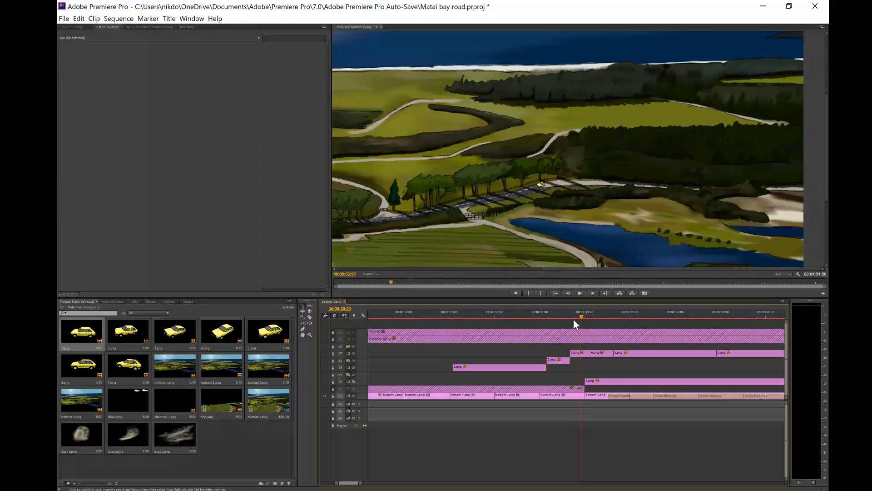
key("minus")
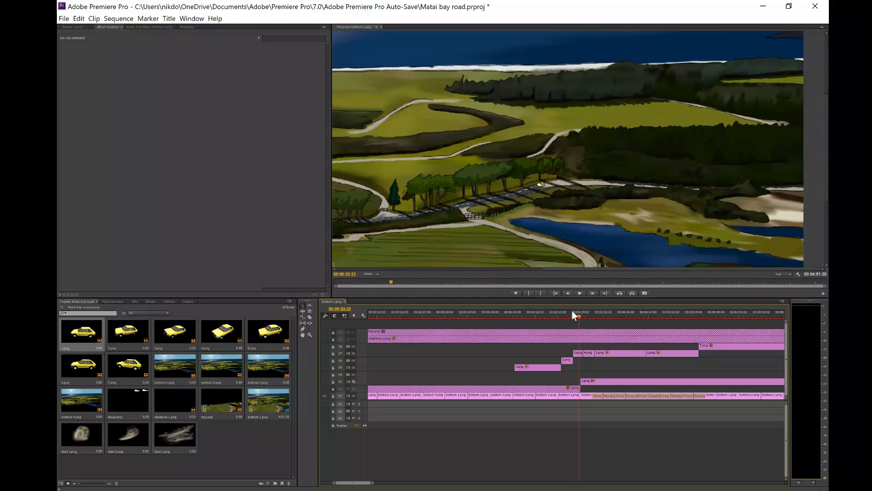
left_click_drag(571, 311, 568, 310)
left_click(560, 314)
mouse_move(83, 429)
left_mouse_down()
mouse_move(422, 378)
mouse_move(577, 368)
mouse_move(101, 400)
mouse_move(85, 435)
left_mouse_up()
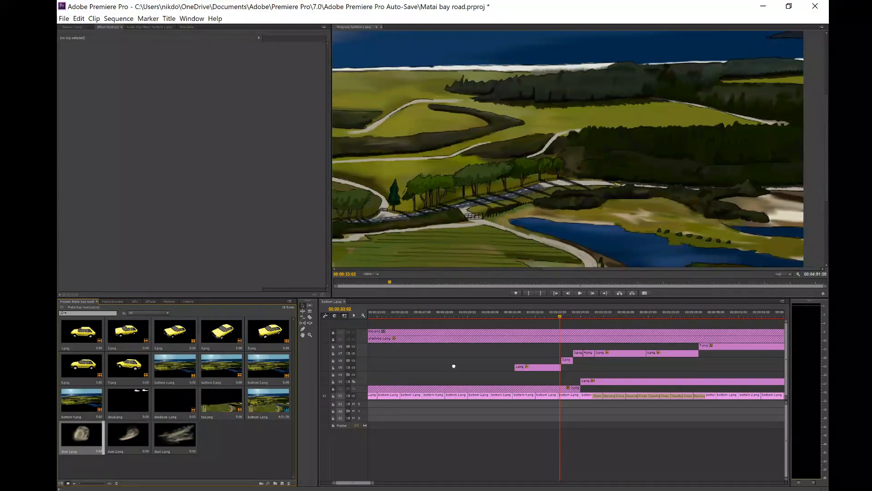
mouse_move(513, 355)
left_mouse_down()
mouse_move(581, 373)
mouse_move(574, 366)
mouse_move(570, 382)
mouse_move(568, 363)
mouse_move(350, 339)
mouse_move(394, 326)
left_mouse_up()
- Unlock the top.png and shadows tracks, raise both clips by one track, and move the two car clips on V8 down to V7
left_click(333, 332)
left_click_drag(460, 343, 468, 344)
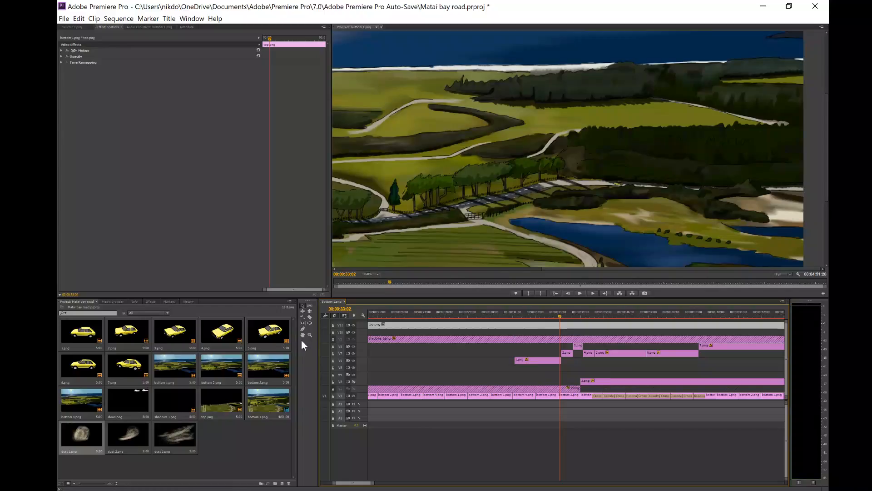
left_click(332, 339)
left_click_drag(422, 337, 426, 333)
left_click_drag(577, 346, 577, 354)
left_click_drag(727, 348, 727, 352)
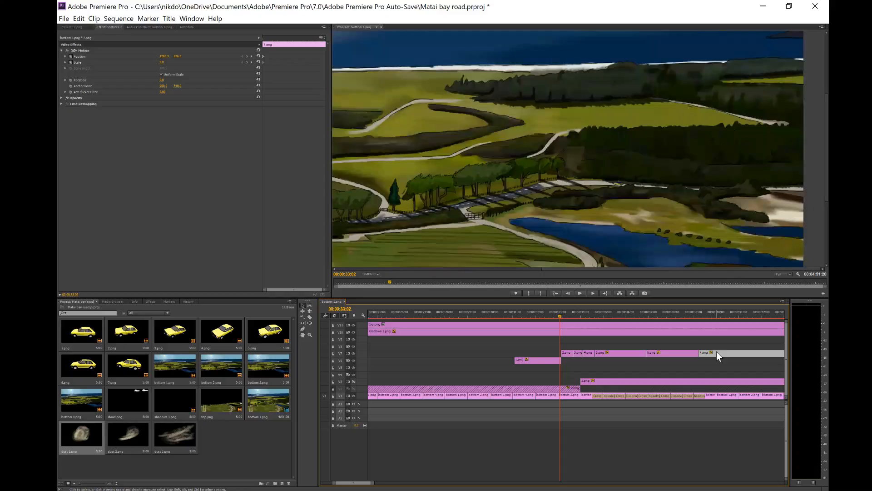
- Add Cross Dissolve transitions to the four V1 background cuts just before the existing dissolves, working back to about 00:00:31
key("minus")
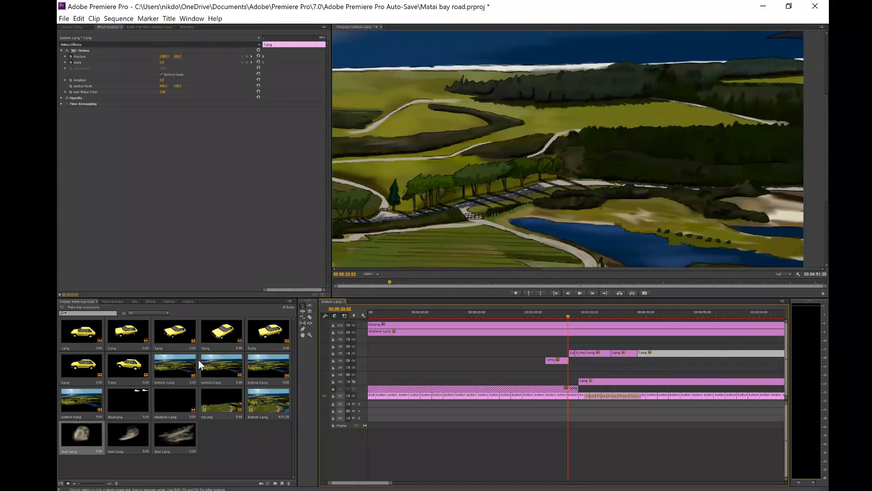
left_click(151, 301)
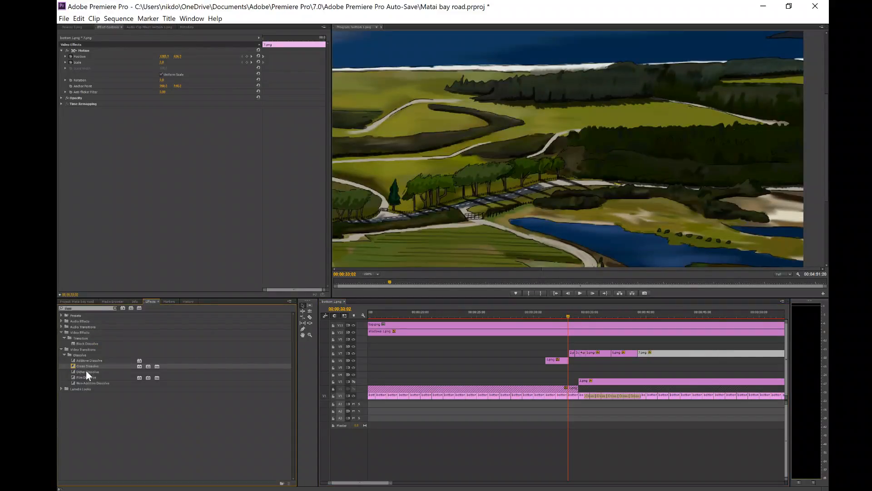
left_click_drag(86, 366, 583, 402)
left_click_drag(75, 364, 569, 401)
left_click_drag(77, 366, 558, 397)
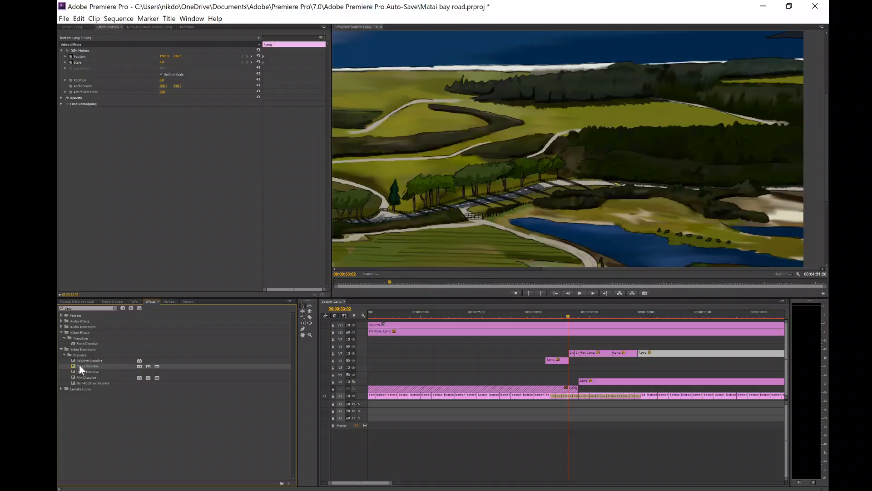
left_click_drag(81, 369, 547, 400)
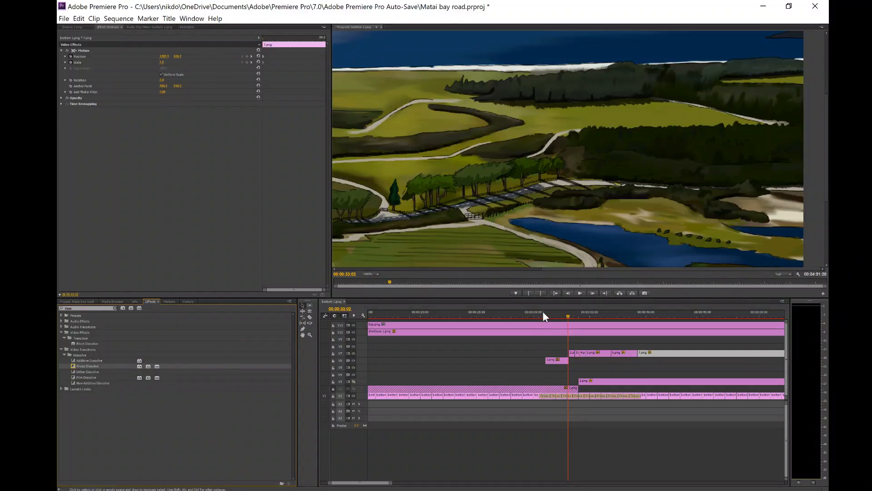
- Fit the whole picture in the program monitor, play the animation from 00:00:30:22, and recheck the car around 00:00:34:03 and 00:00:35:05
left_click(544, 312)
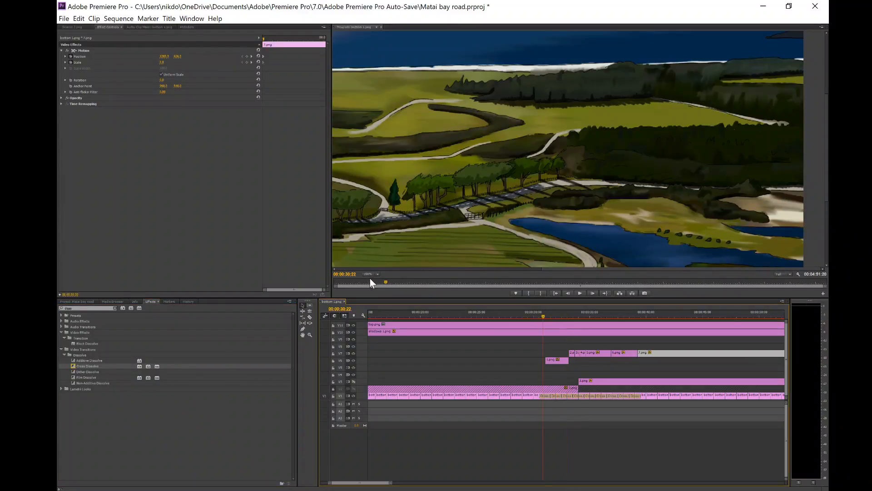
left_click(377, 274)
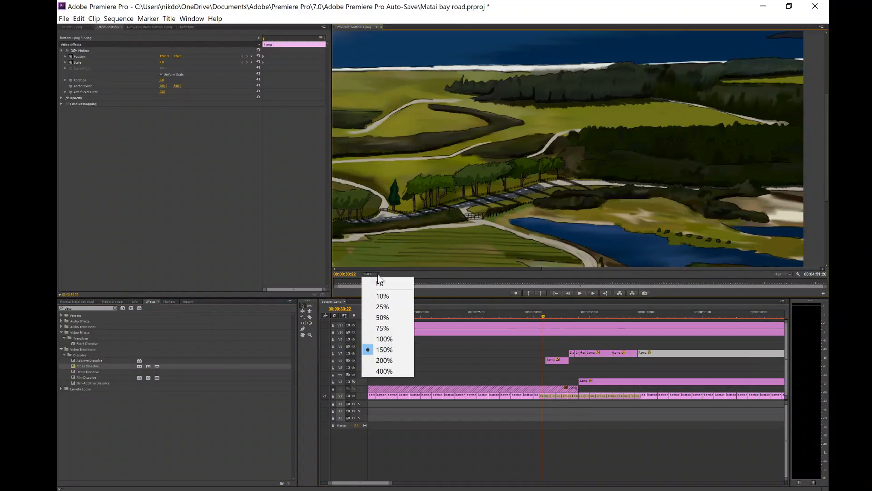
left_click(378, 280)
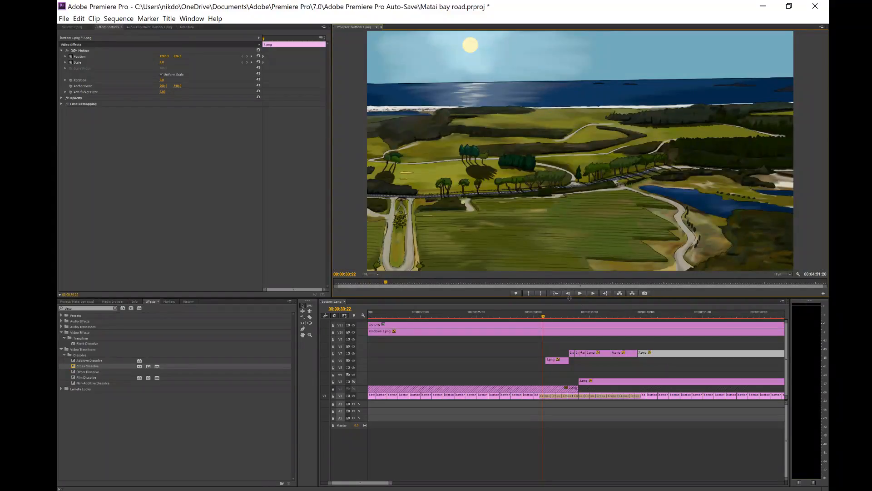
left_click(578, 293)
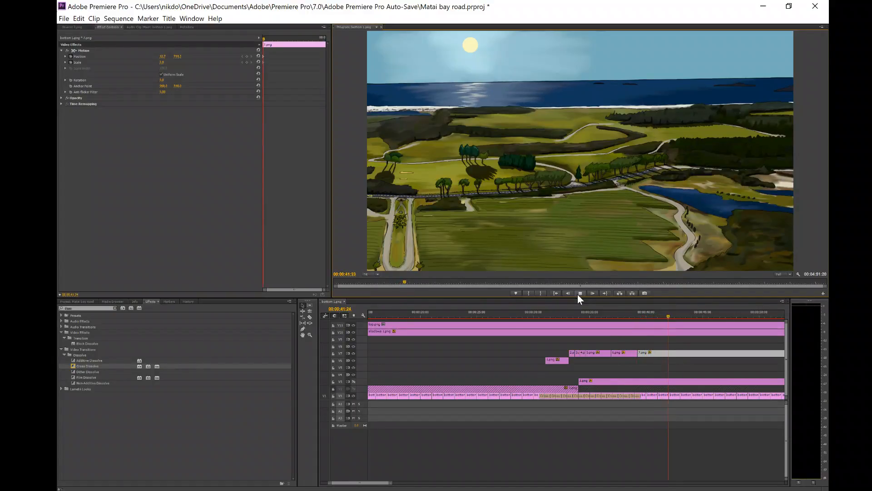
left_click(579, 294)
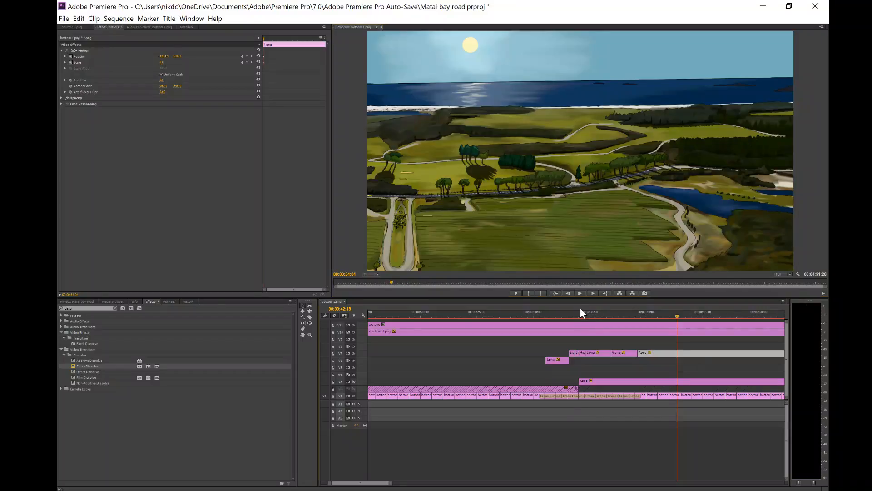
left_click(580, 310)
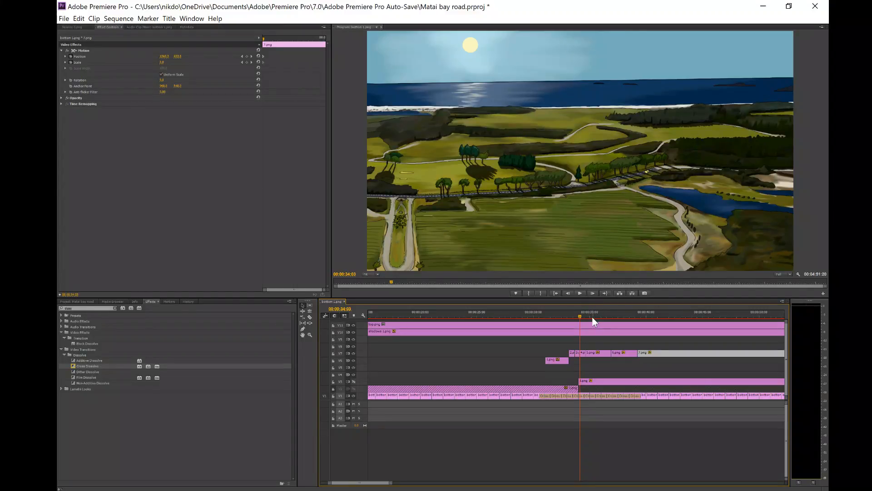
left_click(592, 315)
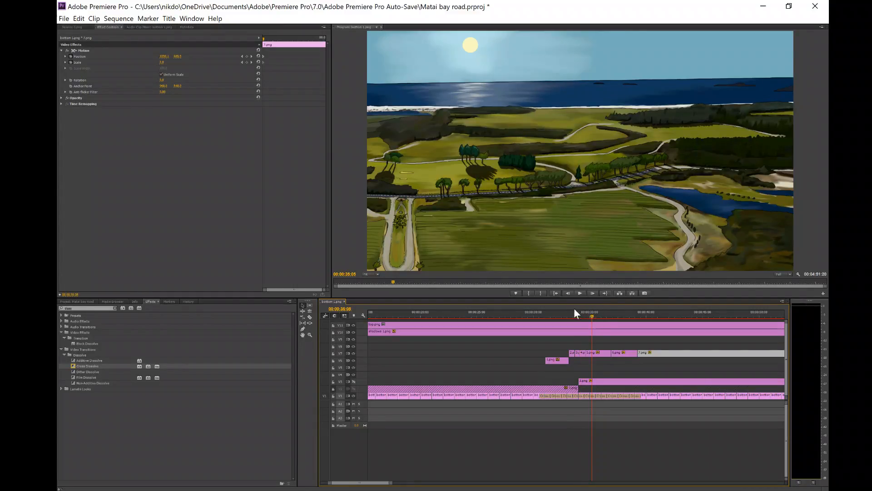
- View the program monitor at 200% over the far end of the road and find the car's first frames at 00:00:31:04
left_click(549, 314)
left_click(380, 274)
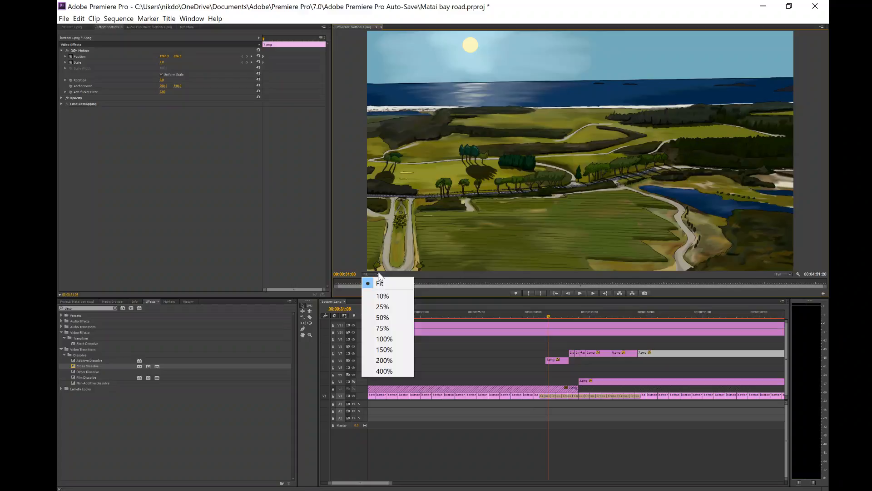
left_click(384, 359)
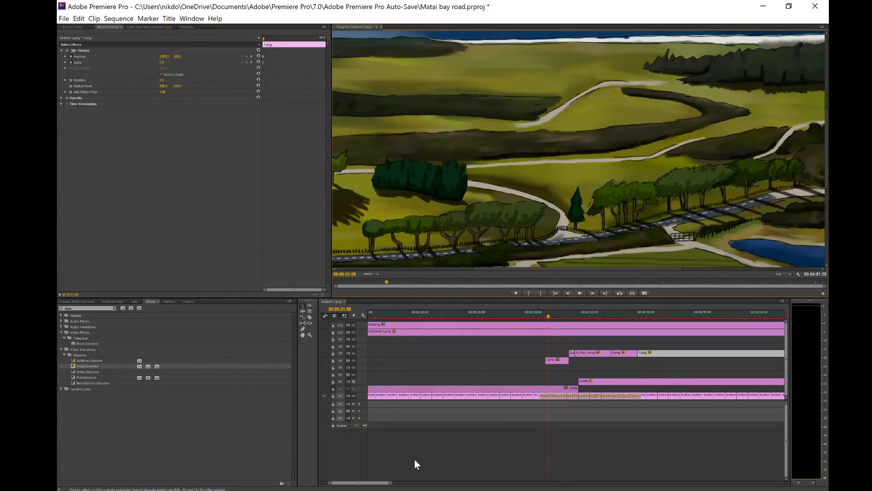
left_click_drag(377, 482, 381, 483)
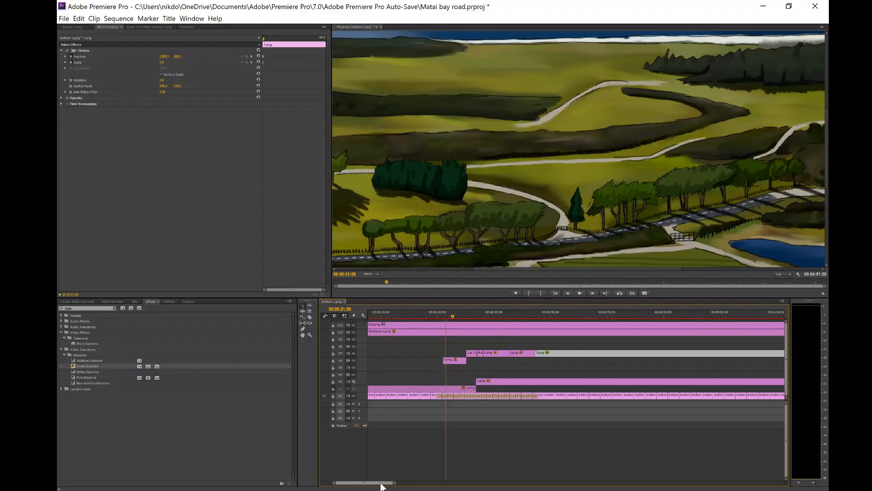
left_click(603, 271)
left_click_drag(603, 270, 738, 272)
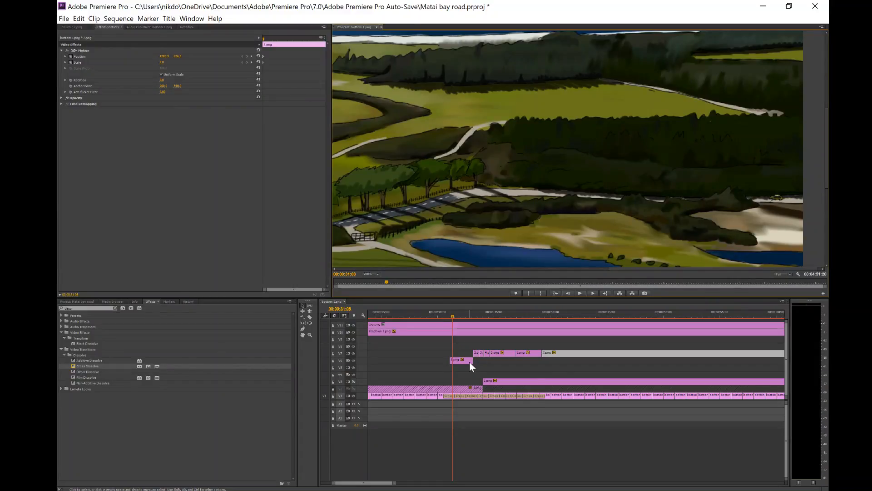
left_click(501, 368)
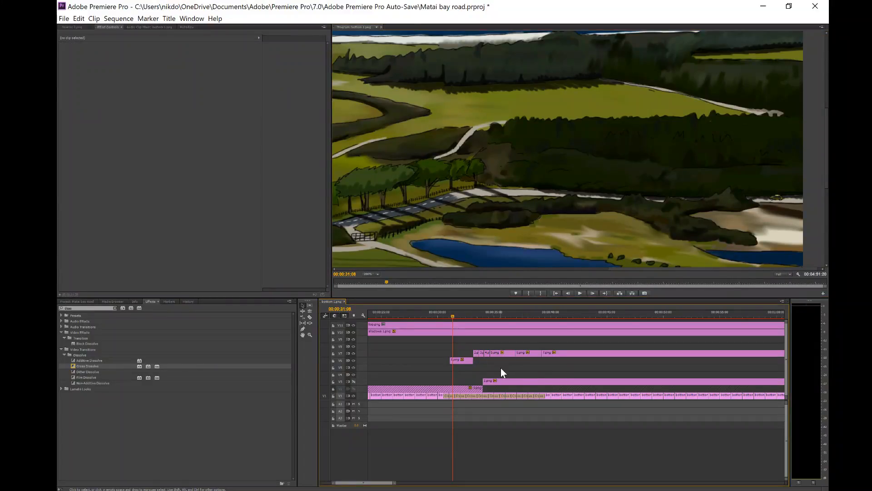
key("Left")
key("Left")
key("Left")
key("Left")
key("Left")
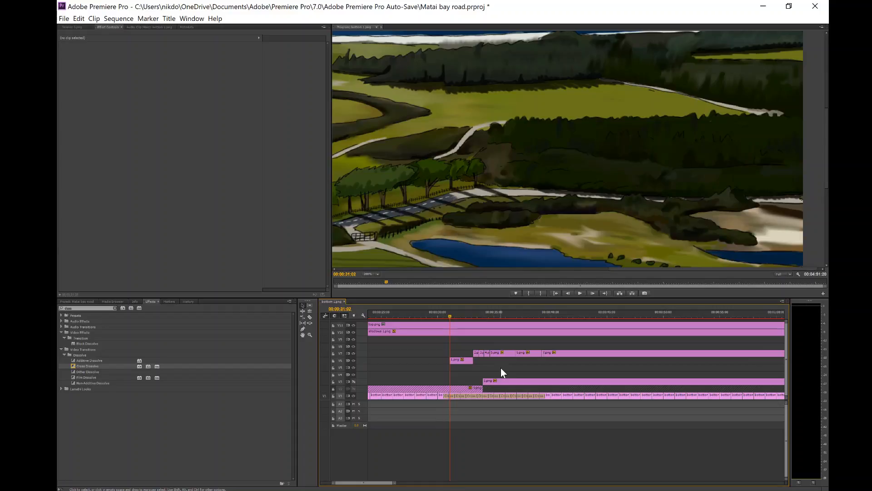
key("Right")
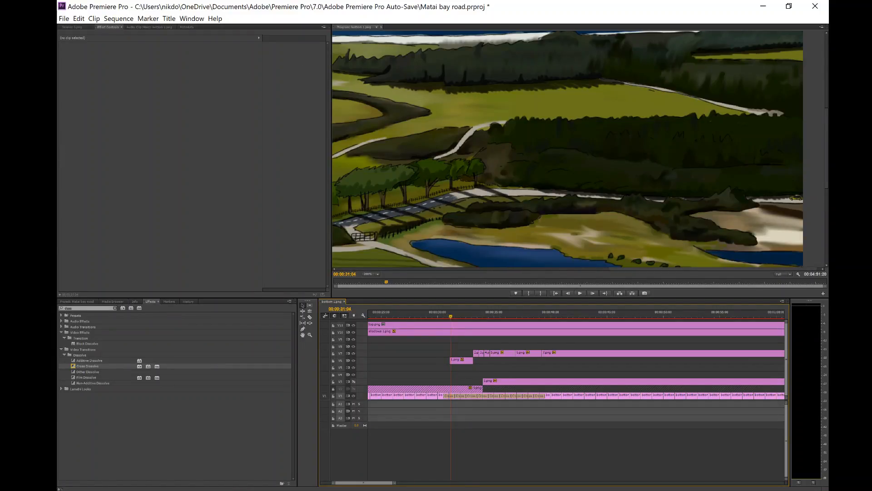
- Place dust 1.png on V9 at 00:00:31:04 and lock the top.png and shadows tracks above it
left_click(86, 302)
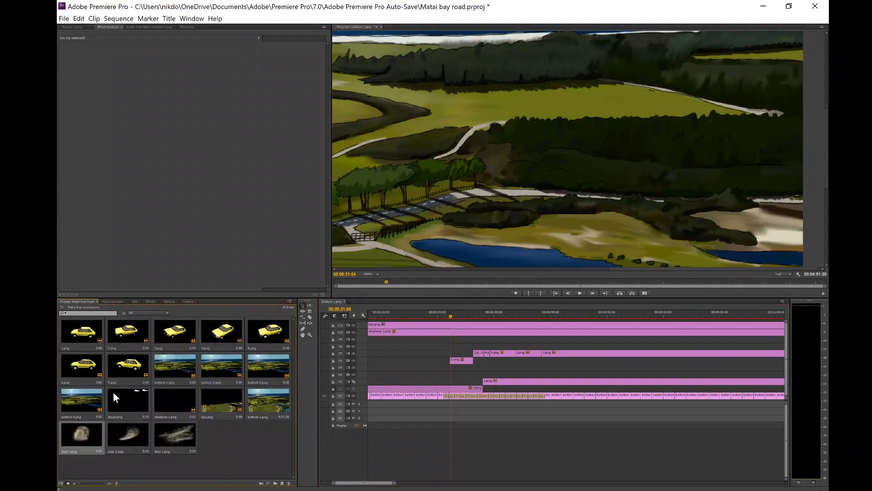
left_click_drag(82, 435, 454, 340)
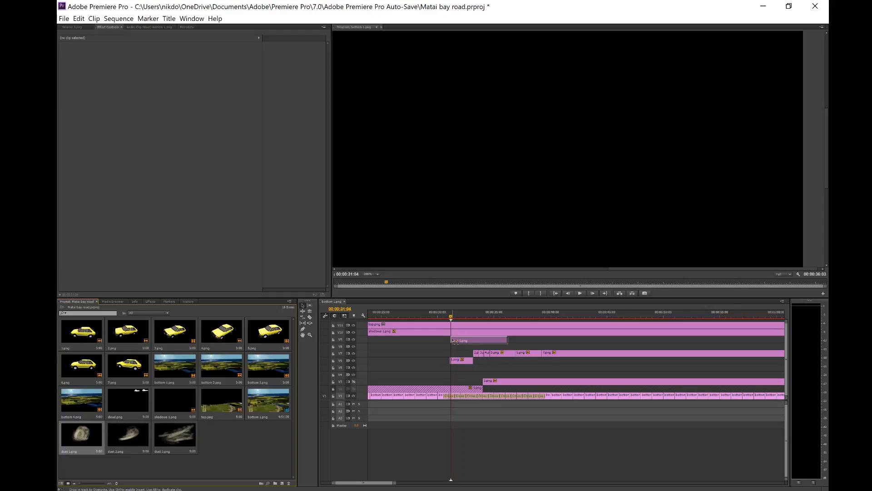
left_click_drag(349, 97, 397, 99)
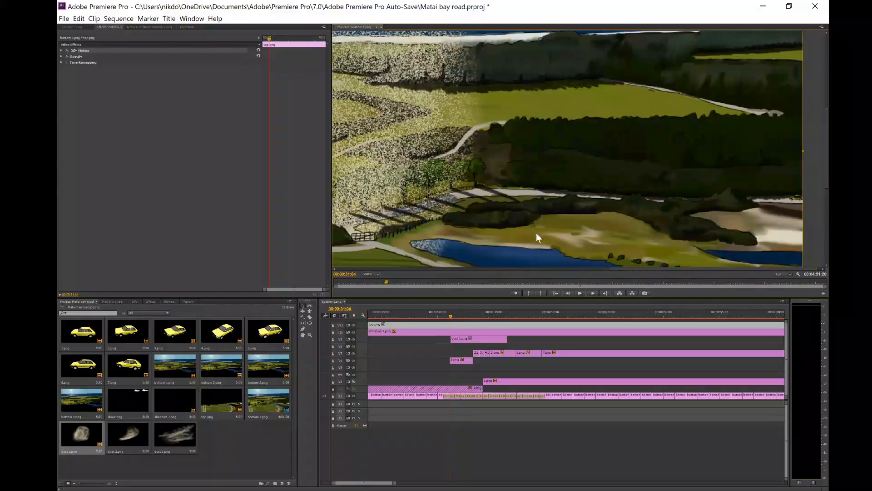
left_click(333, 325)
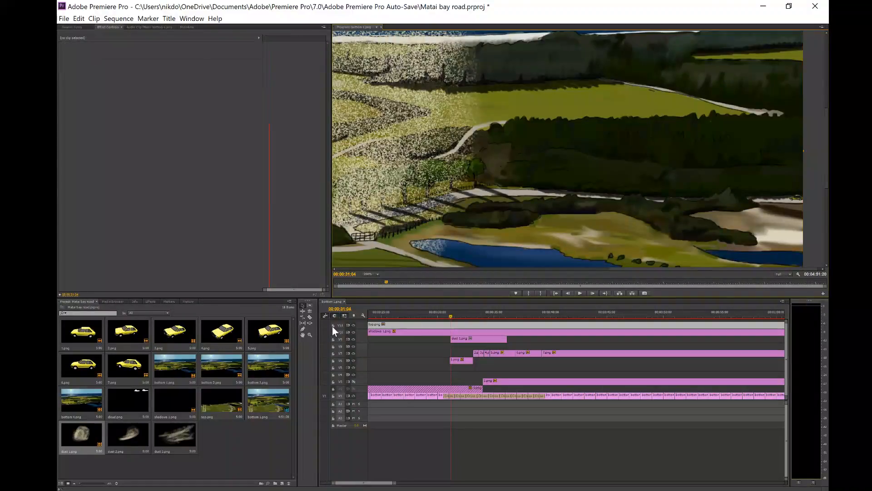
left_click(333, 332)
- Move the dust image over the forest near the road and reduce its scale to 1
left_click(471, 151)
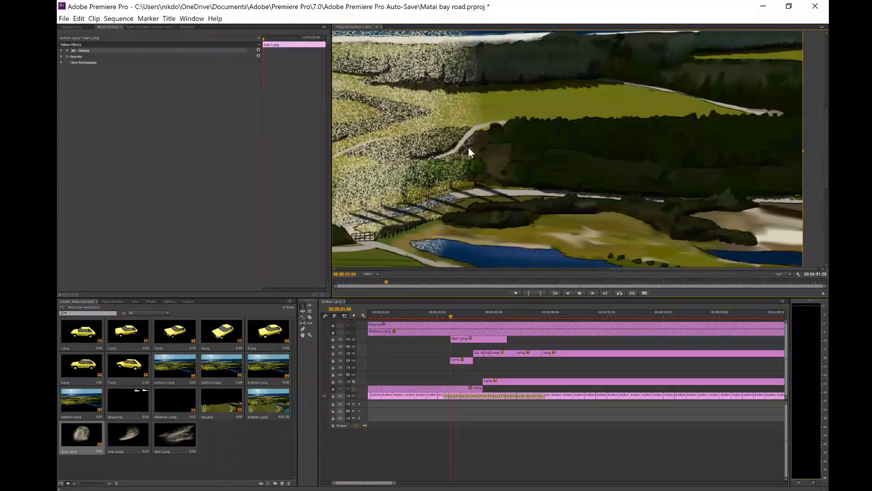
left_click_drag(412, 145, 609, 135)
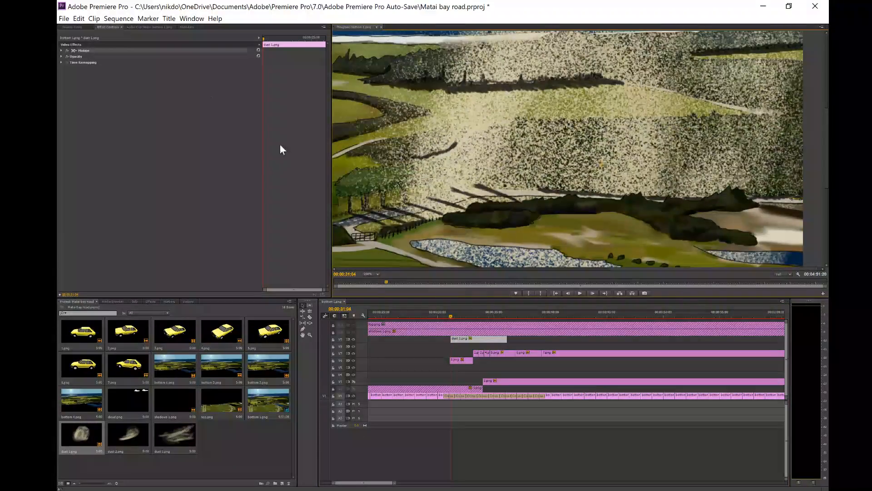
left_click(61, 50)
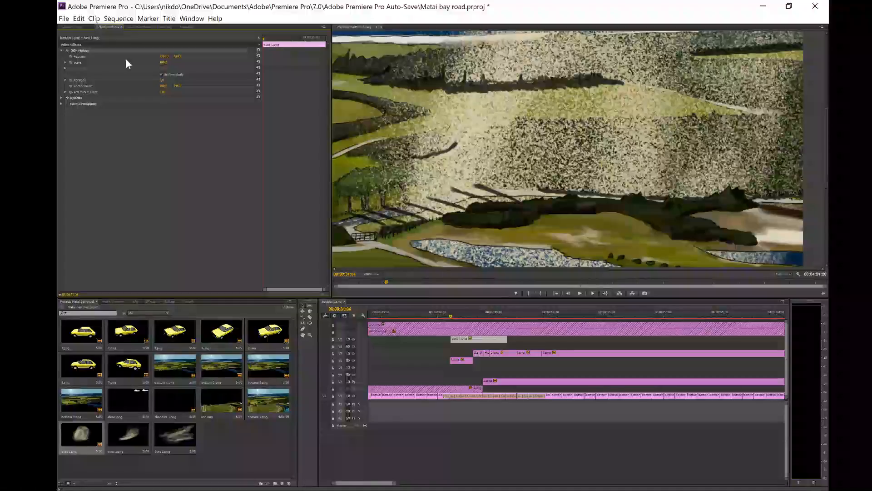
left_click_drag(159, 63, 120, 63)
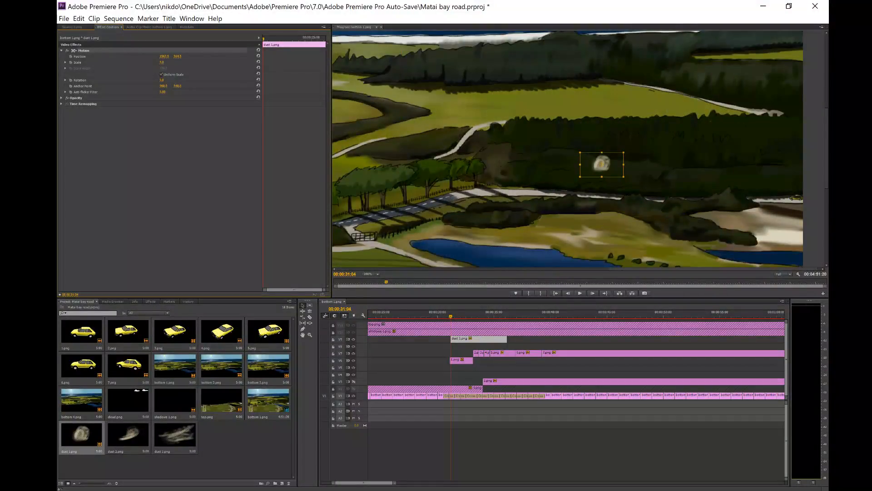
left_click(159, 64)
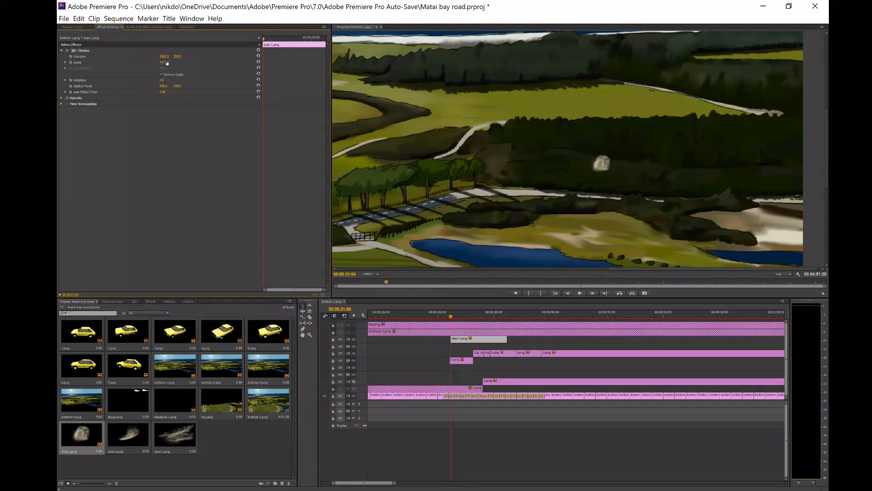
left_click(164, 62)
type("1")
key("Return")
- Start scale keyframing on the dust clip, lower its opacity while it is shown enlarged, and return its scale to 1
left_click(61, 98)
left_click_drag(162, 62, 178, 62)
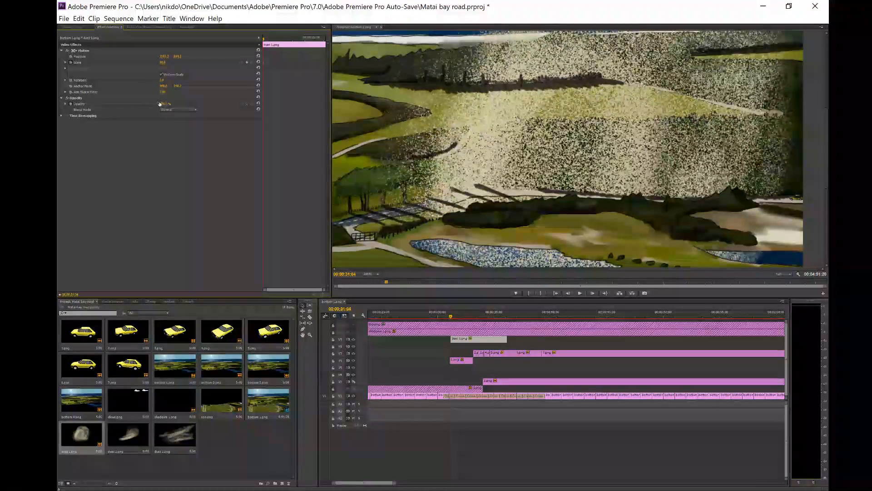
left_click_drag(162, 103, 143, 103)
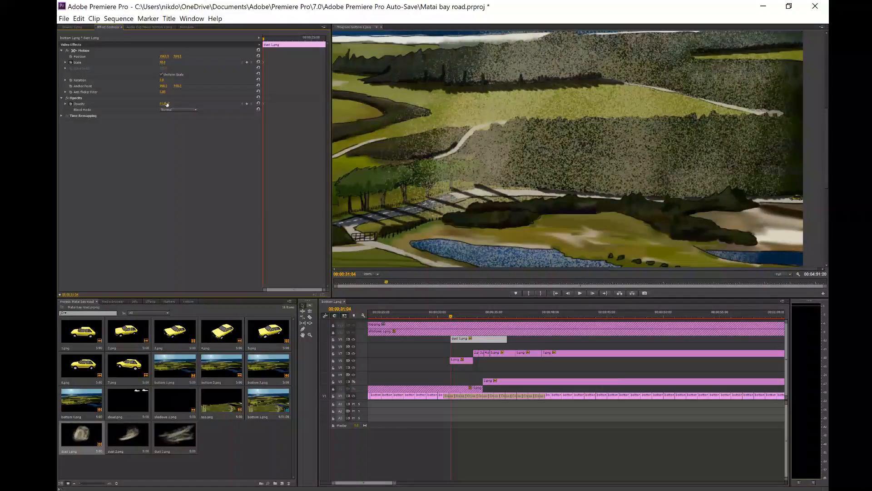
left_click(163, 62)
type("1")
key("Return")
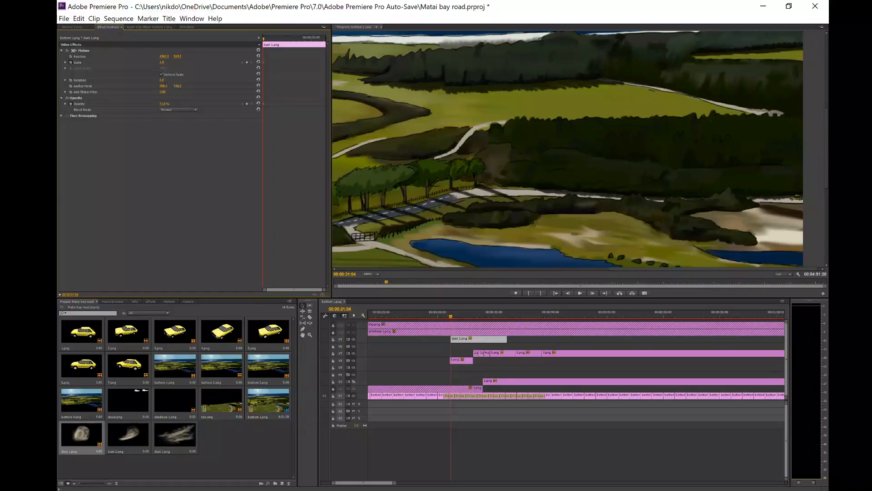
- Position the tiny dust image at the car, and move the shadows clip down to V8 beneath the dust, locking that track
left_click_drag(164, 57, 183, 56)
left_click(334, 331)
left_click_drag(415, 334, 416, 345)
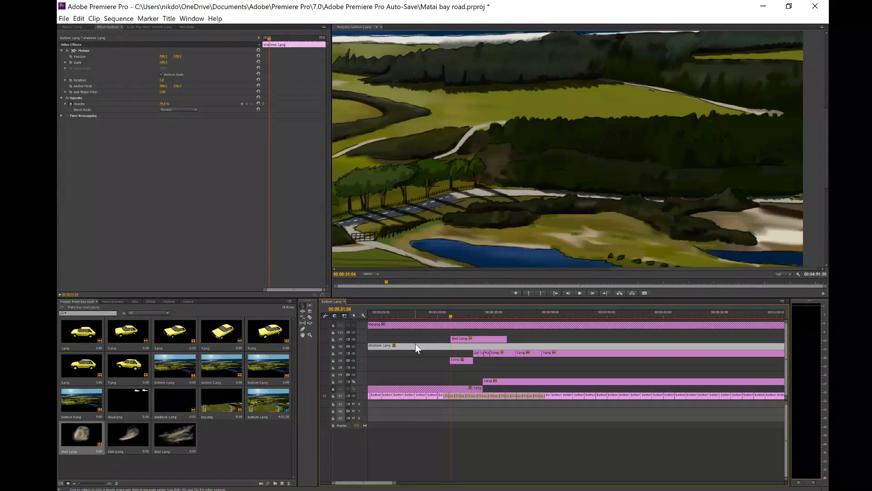
left_click(481, 337)
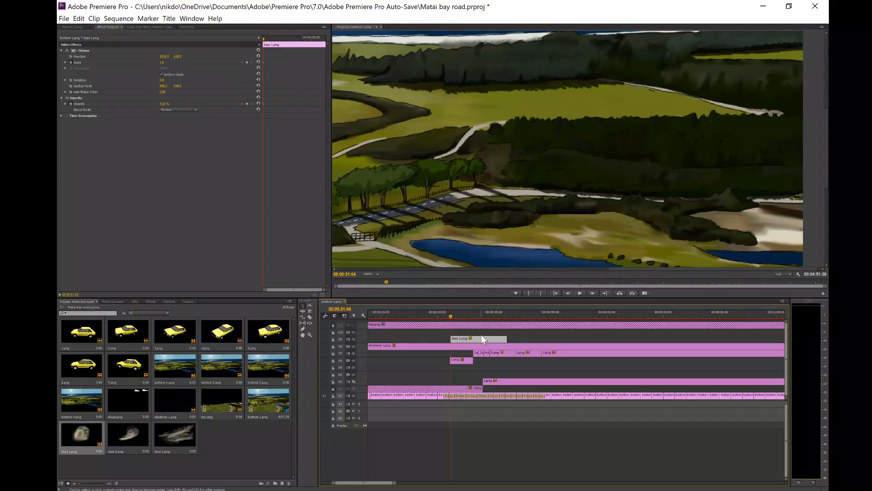
left_click(333, 346)
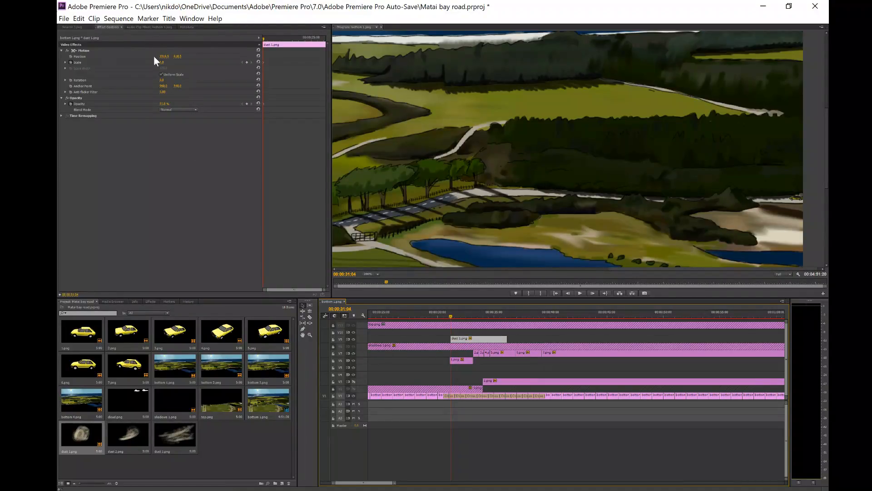
- Keyframe the dust's position at 00:00:31:04, and at 00:00:31:14 enlarge it and place it above the road behind the car
left_click(70, 56)
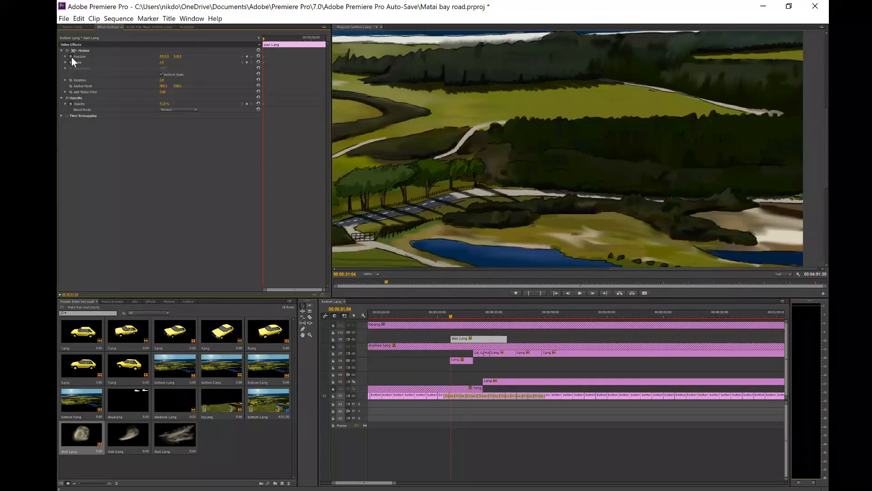
left_click(492, 334)
key("Right")
key("Right")
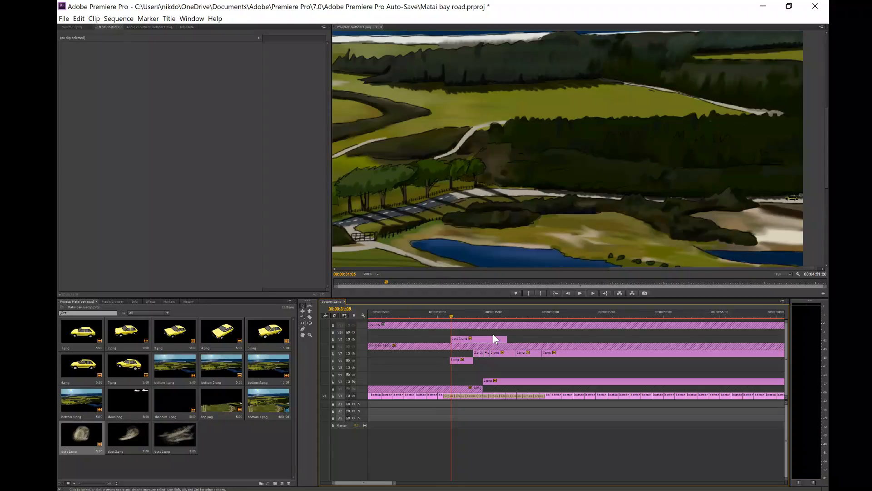
key("Left")
key("Right")
key("Right")
key("Right")
key("Right")
key("Right")
key("Right")
key("Right")
key("Right")
key("Right")
left_click(481, 340)
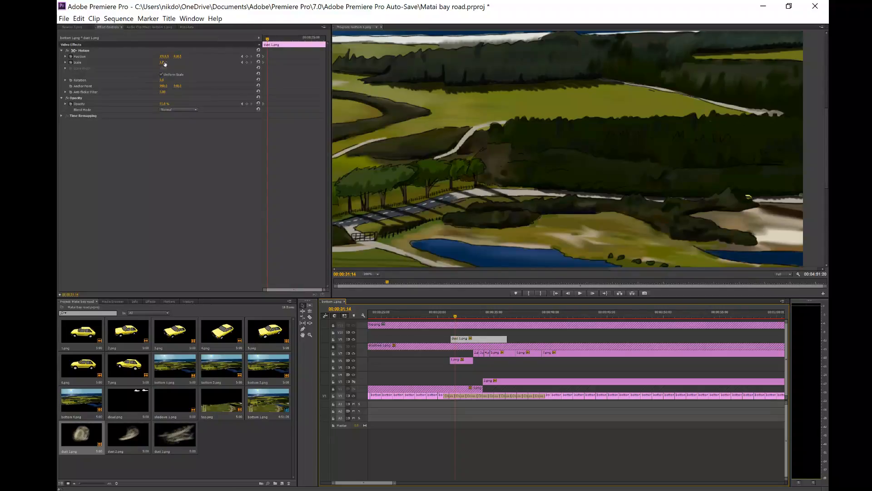
mouse_move(162, 63)
left_mouse_down()
mouse_move(139, 57)
mouse_move(169, 57)
left_mouse_up()
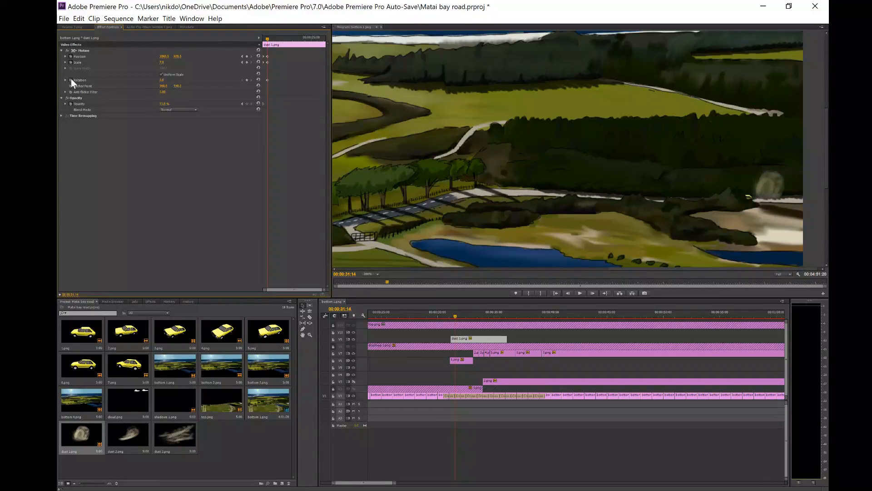
- Set the dust's starting rotation keyframe at 00:00:31:04 and add a Cross Dissolve to the end of its clip
left_click_drag(267, 39, 263, 39)
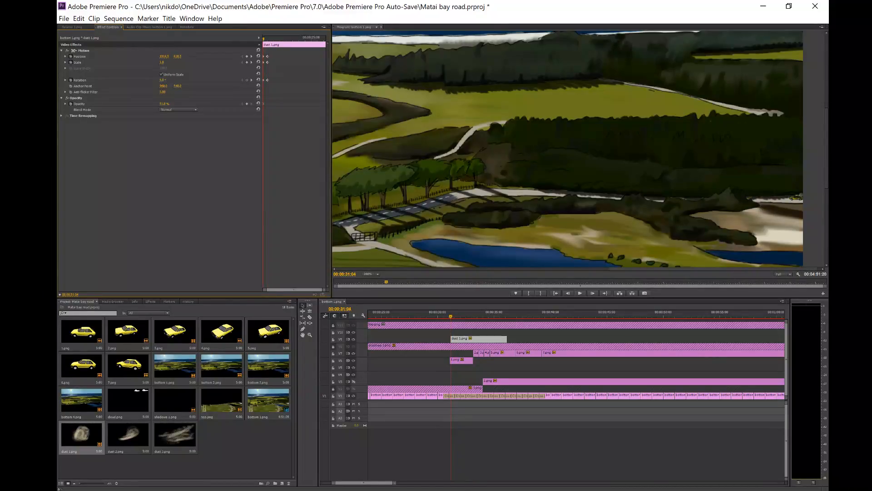
left_click_drag(163, 80, 159, 80)
left_click(149, 301)
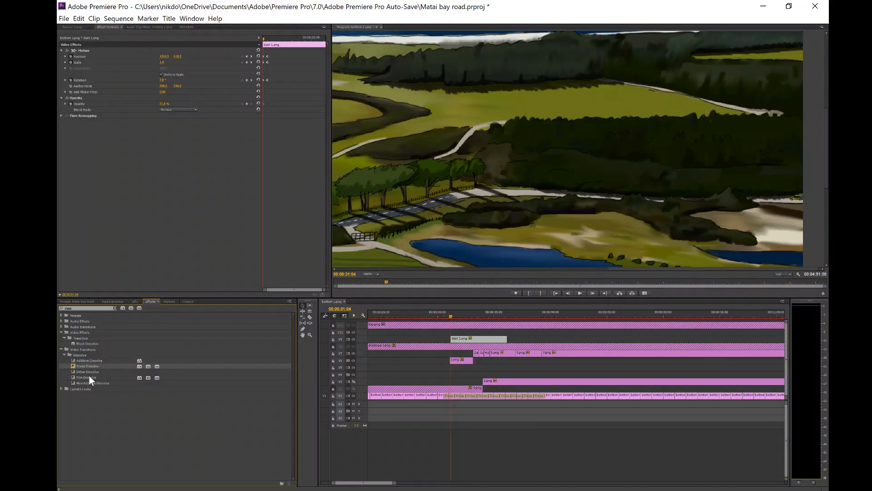
left_click_drag(89, 377, 503, 339)
- Play the animation from before the car appears and check the dust puff up to 00:00:34:14
left_click(430, 315)
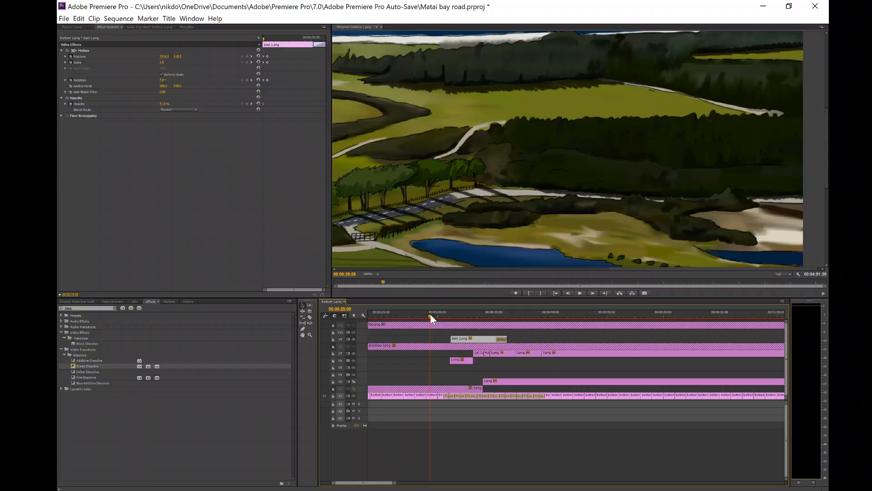
left_click_drag(431, 317, 418, 317)
left_click(580, 293)
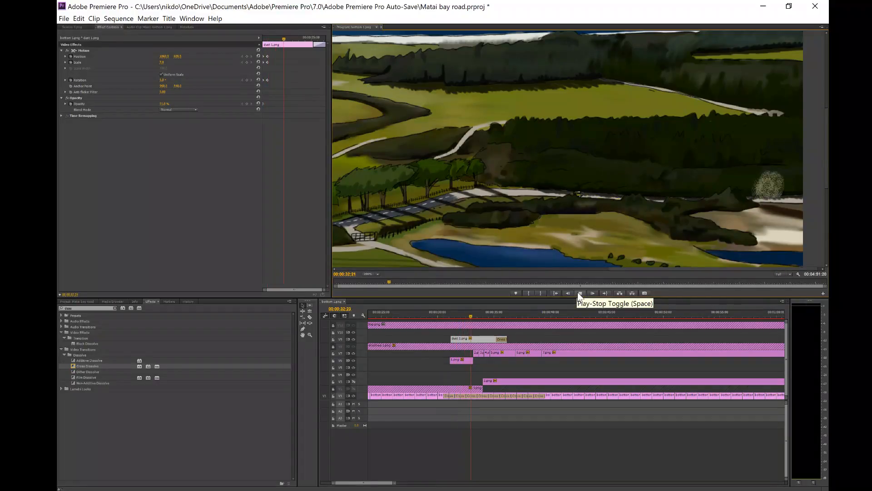
left_click(578, 293)
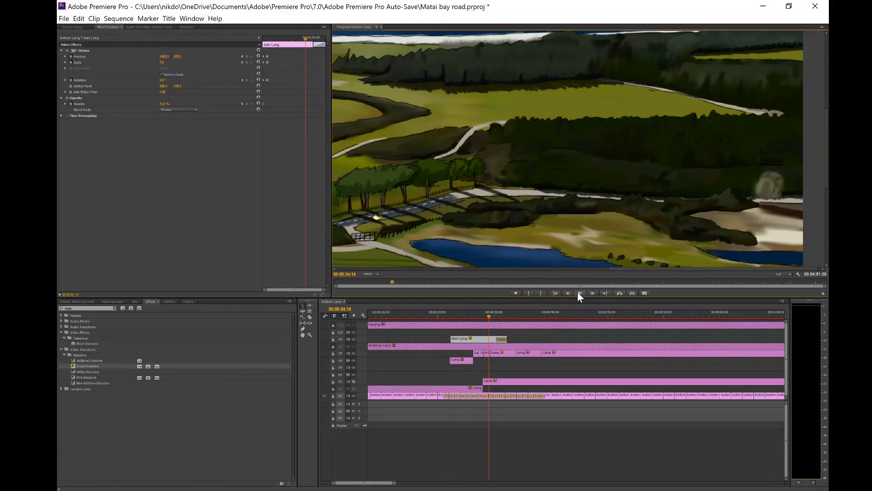
- Shorten the dust clip to end with the V6 car clip, keyframe a shifted, larger, rotated puff at 00:00:33:00, and play it back
left_click_drag(506, 337, 471, 312)
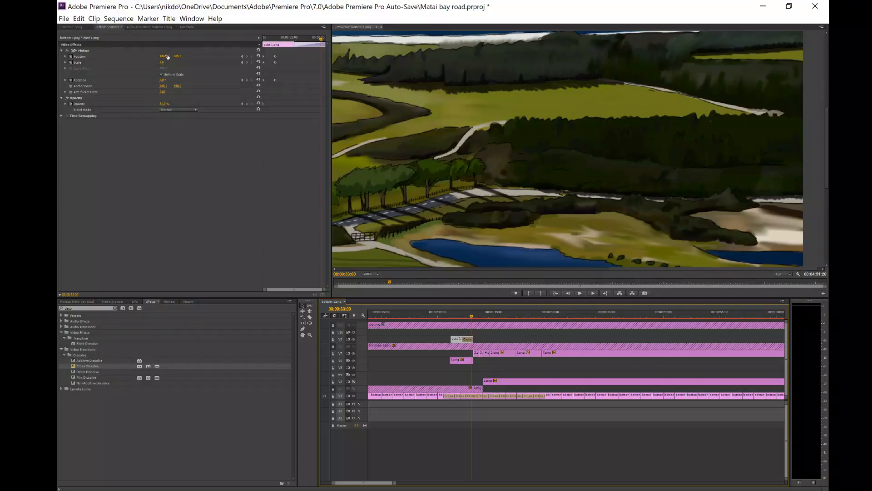
left_click_drag(167, 56, 152, 56)
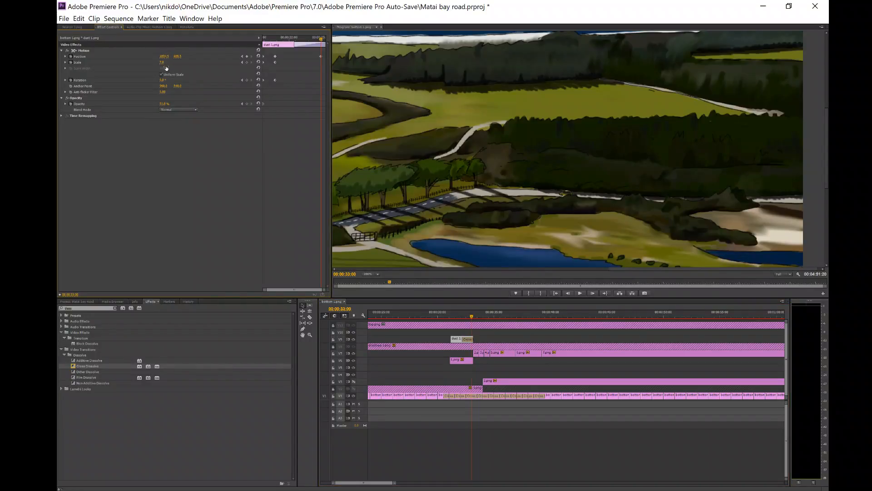
left_click_drag(161, 62, 166, 62)
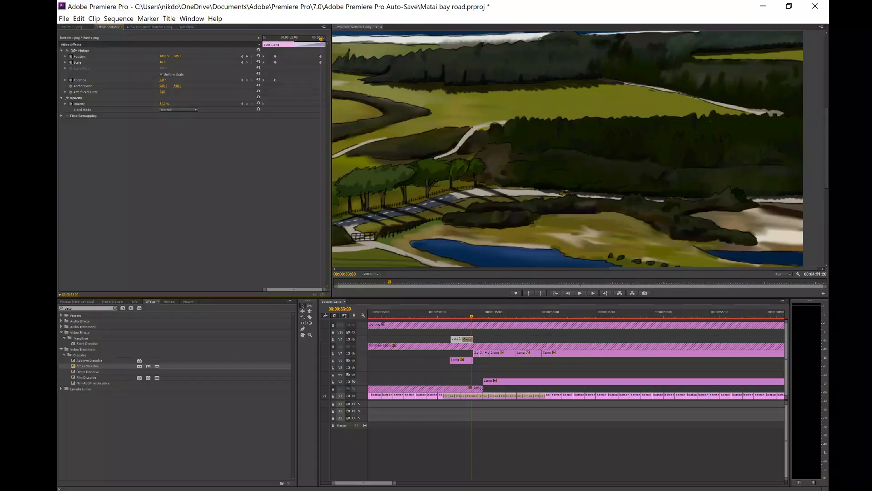
left_click(168, 80)
left_click(159, 91)
left_click(421, 315)
left_click(580, 293)
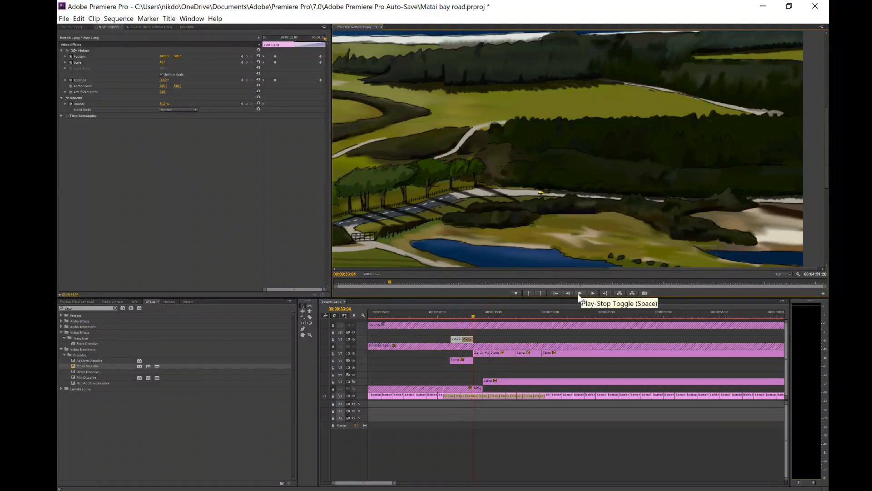
- Play the animation from 00:00:30:17 to check the dust puff and car, and return to 00:00:31:03
left_click(445, 311)
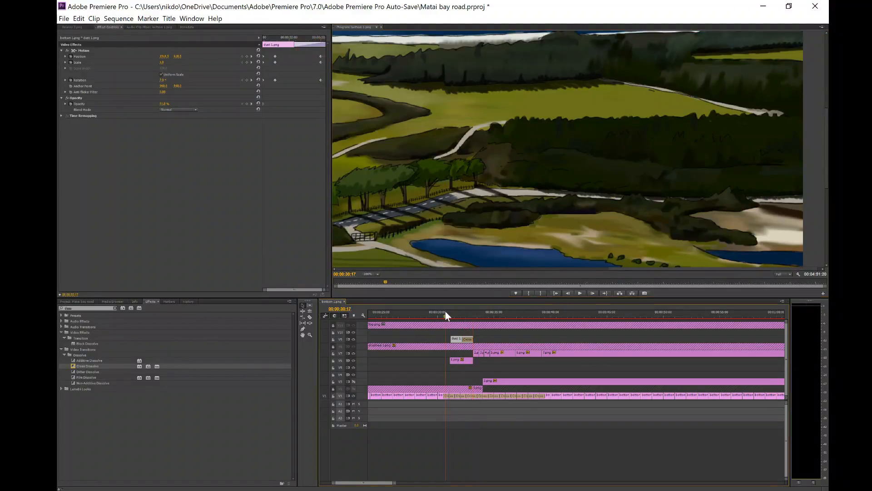
left_click(580, 293)
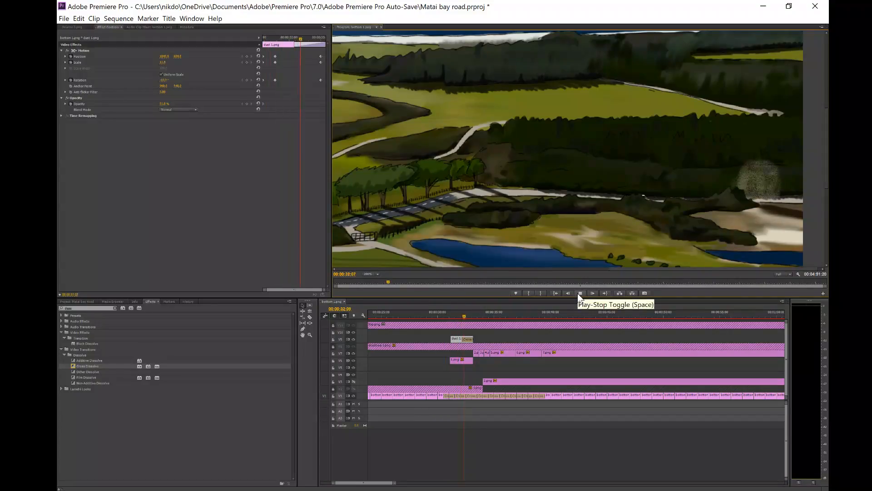
left_click(578, 293)
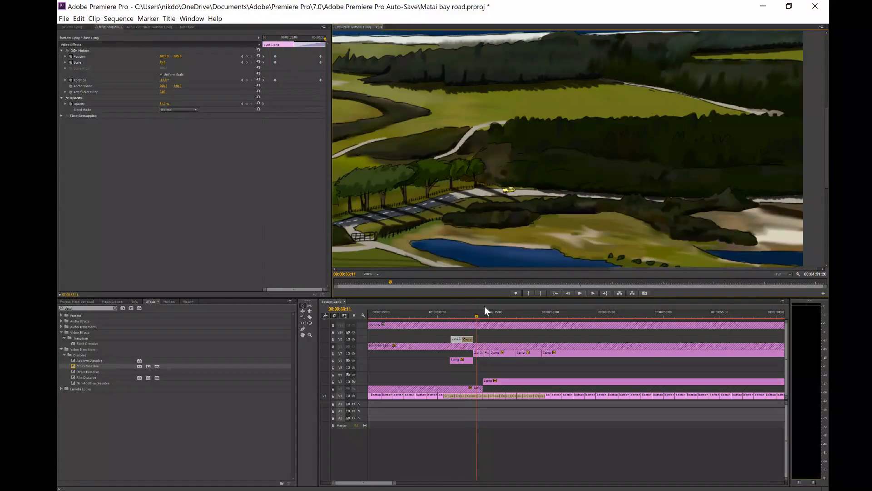
mouse_move(447, 312)
left_mouse_down()
mouse_move(483, 313)
mouse_move(450, 319)
left_mouse_up()
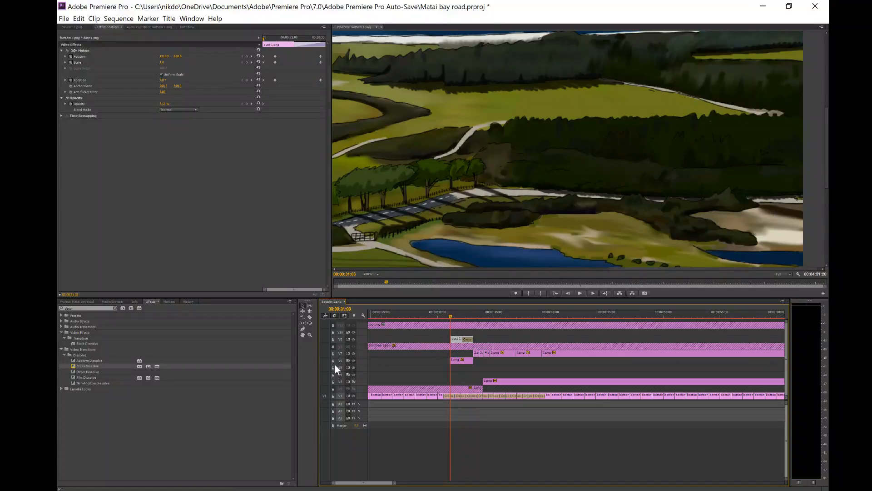
- Move the car clips down to tracks V5 and V4, unlock V2, and delete the old clips on V2 and V3
left_click_drag(434, 357, 487, 384)
left_click(495, 381)
left_click(334, 387)
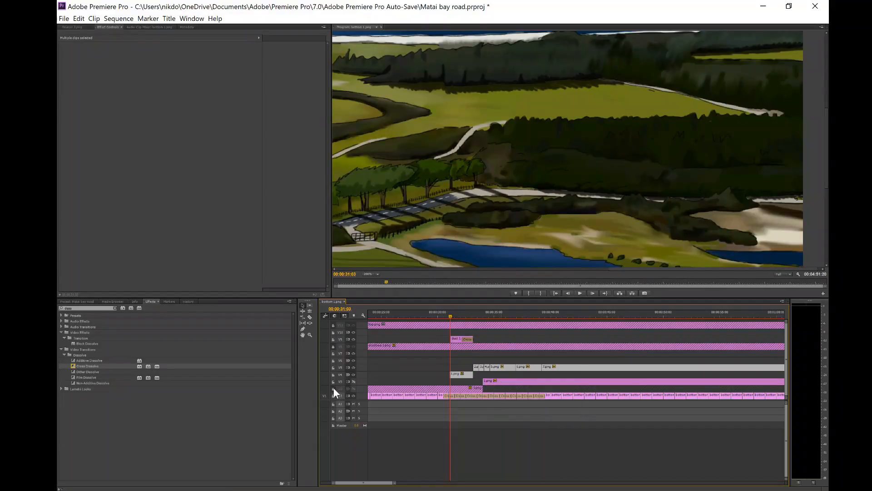
left_click(334, 387)
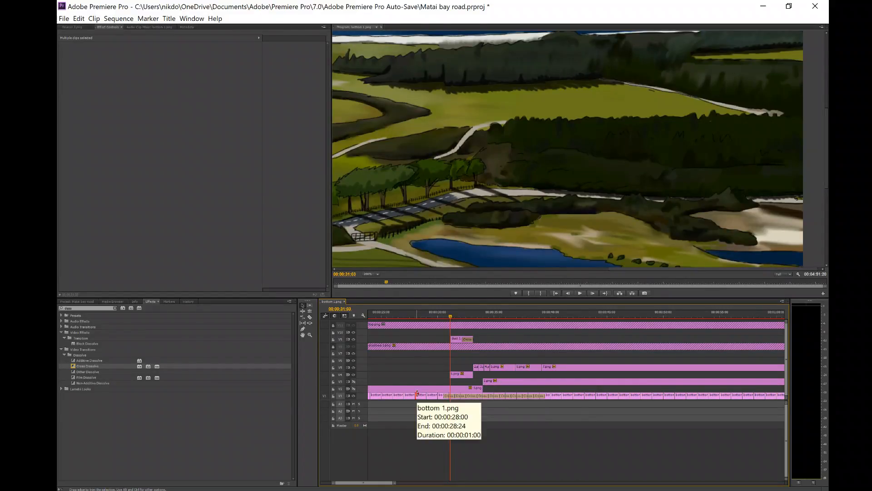
left_click(415, 388)
key("Delete")
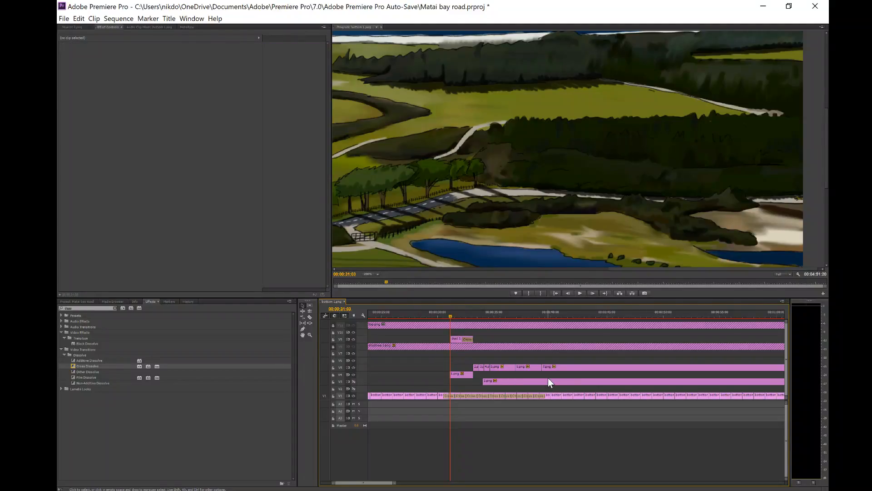
left_click(532, 382)
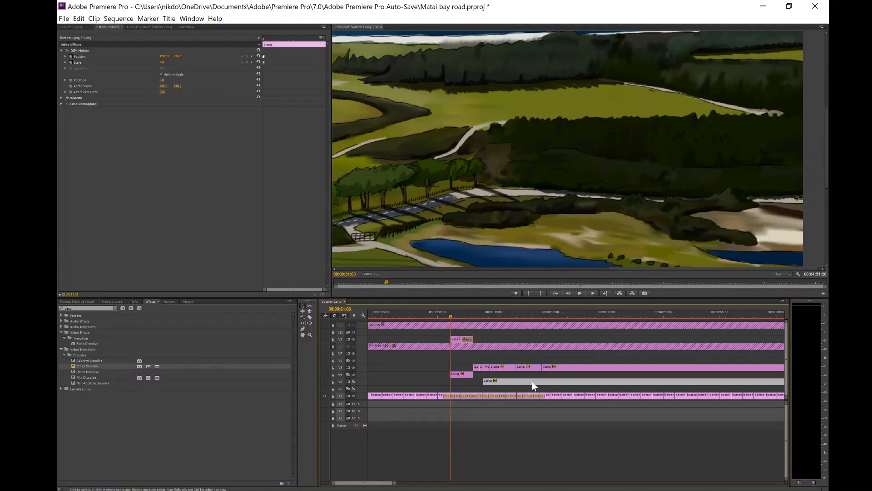
key("Delete")
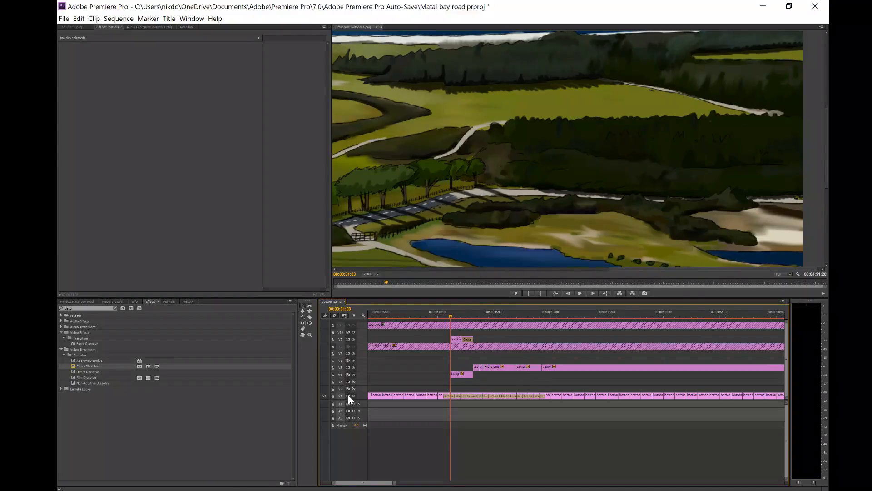
- Lock V1, move all the car clips onto track V2, and make V2 visible and locked
left_click(333, 396)
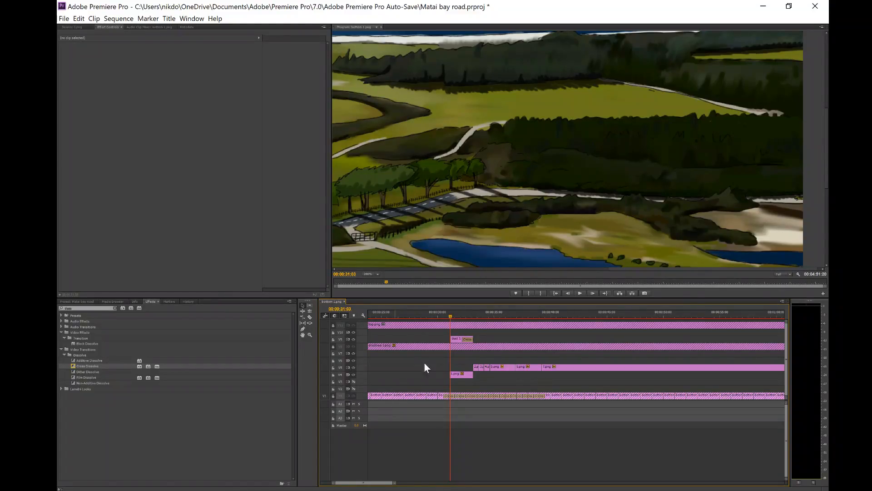
left_click_drag(429, 362, 566, 389)
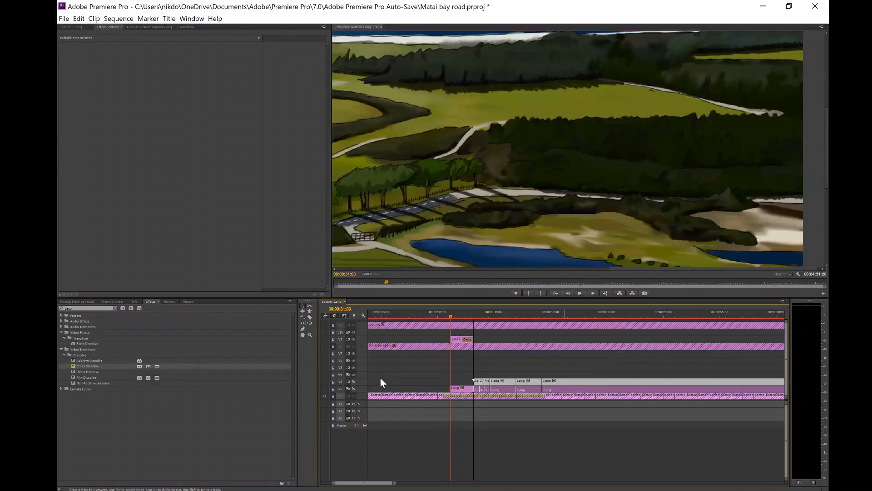
left_click(333, 389)
left_click(354, 388)
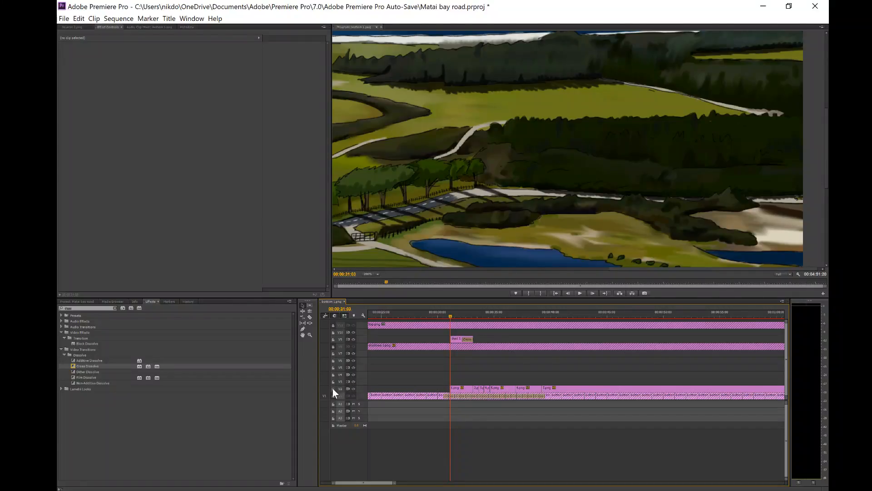
left_click(333, 389)
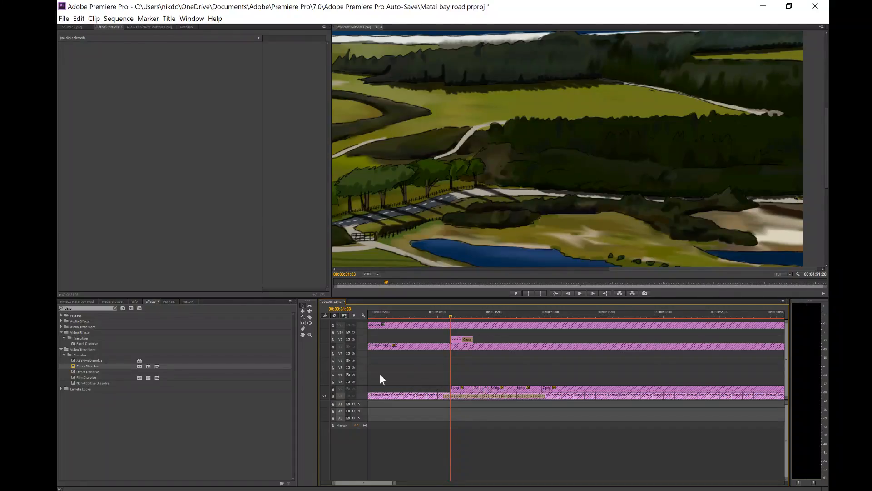
- Unlock the shadows clip and move it to track V3, undo the dust paste over it, and make V3 visible and locked
left_click(333, 346)
left_click_drag(391, 346, 361, 380)
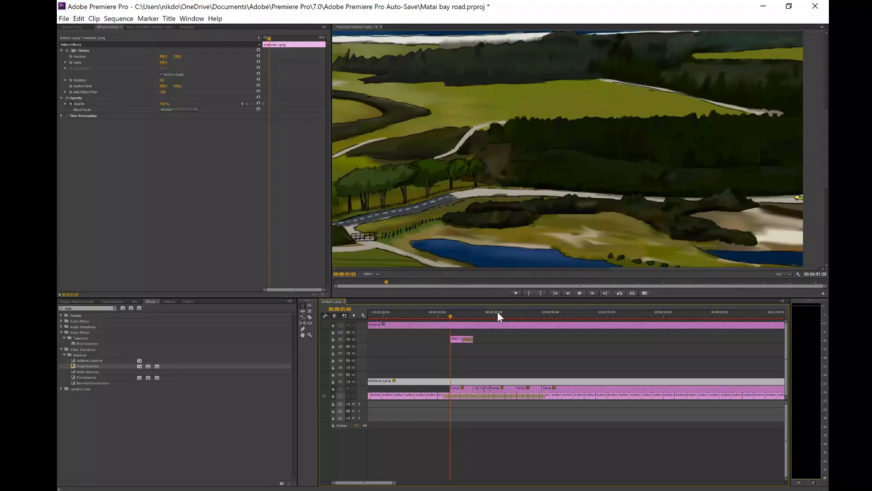
left_click(457, 340)
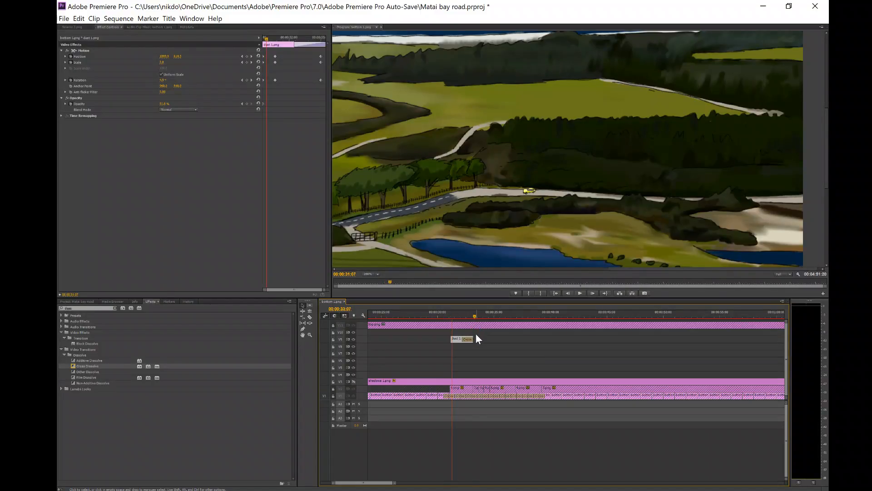
key("ctrl+z")
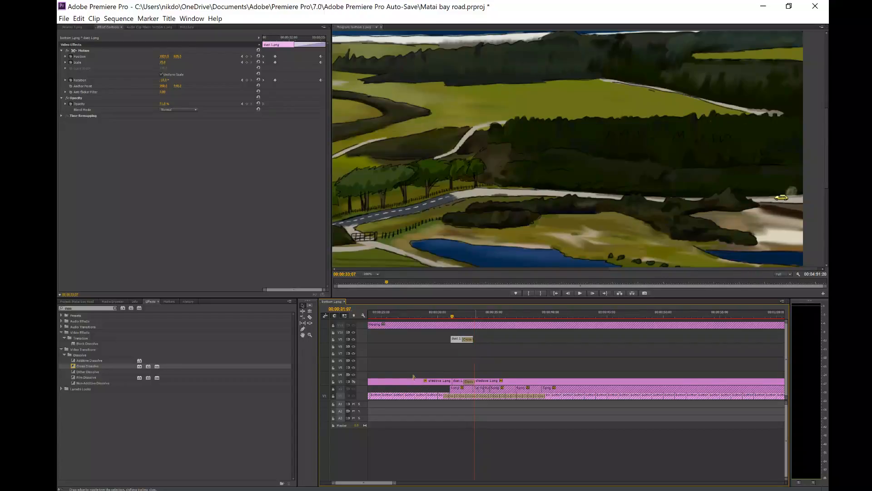
left_click(353, 382)
left_click(335, 379)
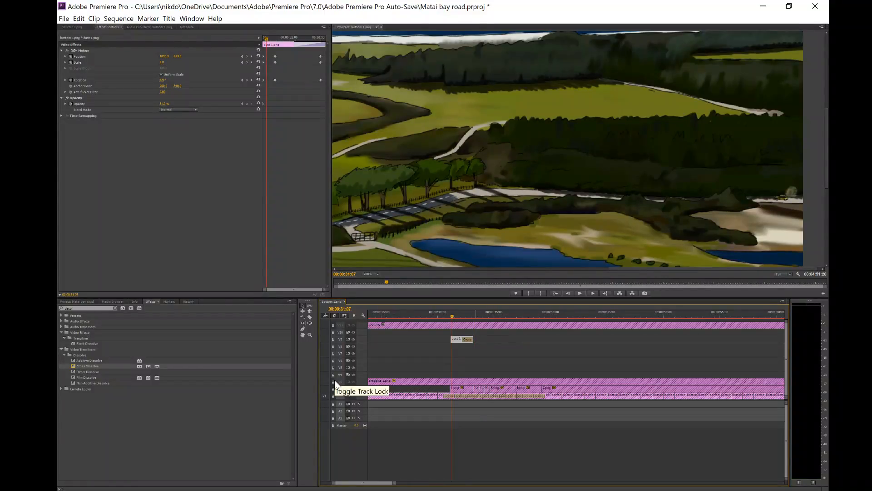
- Paste a copy of the dust clip on V4 at 00:00:31:07 and shift its starting position keyframe along the road
key("ctrl+v")
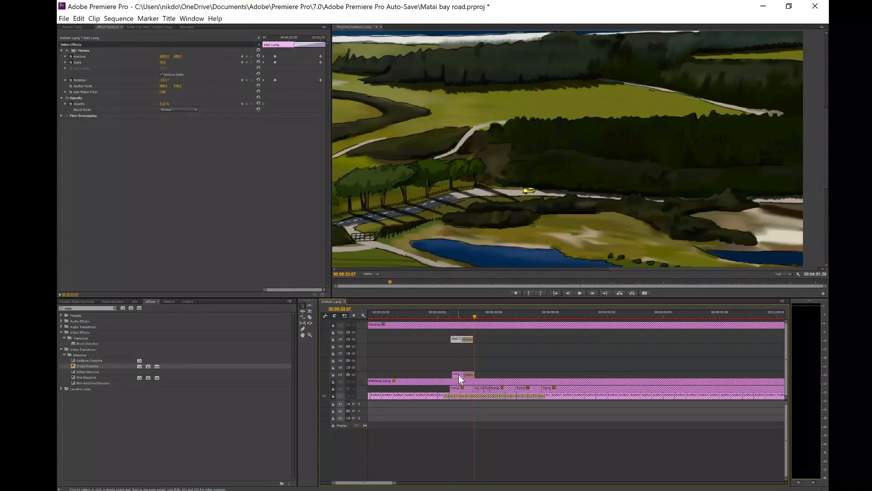
left_click(450, 315)
key("Right")
key("Right")
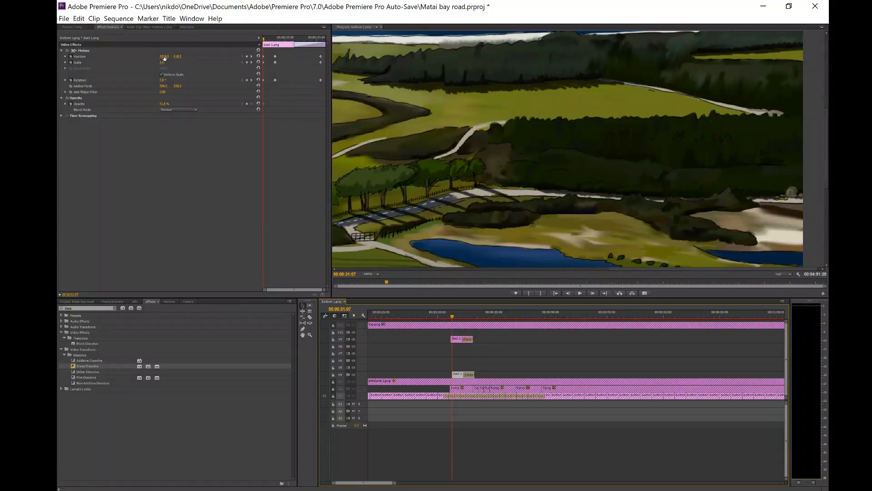
left_click_drag(165, 57, 199, 57)
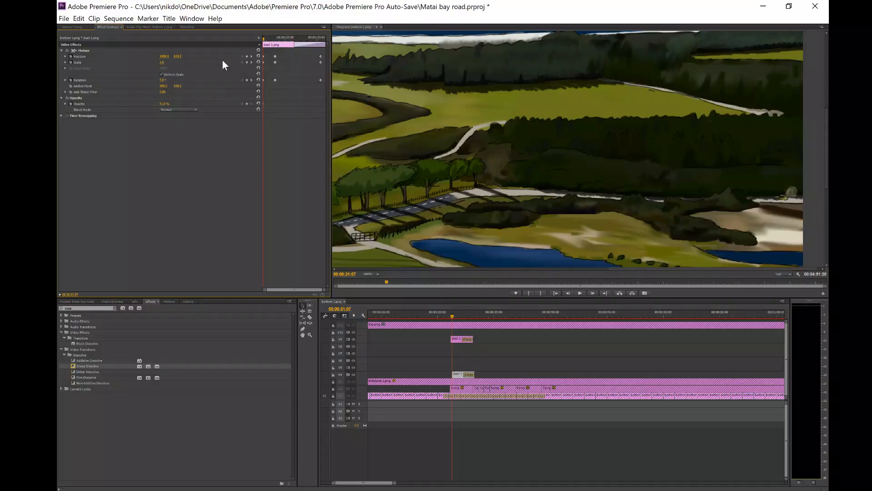
- Shift the V4 dust copy's position farther along the road at its 00:00:31:17 and 00:00:33:03 keyframes
left_click(252, 56)
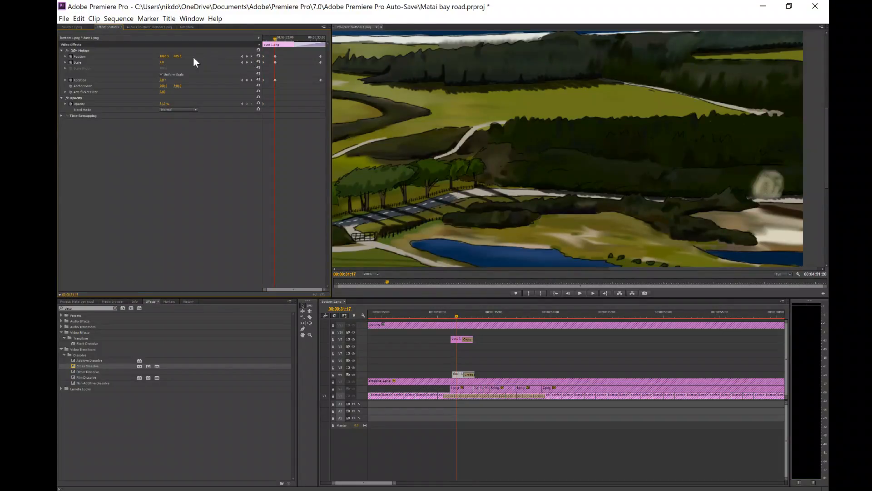
mouse_move(164, 57)
left_mouse_down()
mouse_move(153, 56)
mouse_move(174, 56)
mouse_move(162, 62)
left_mouse_up()
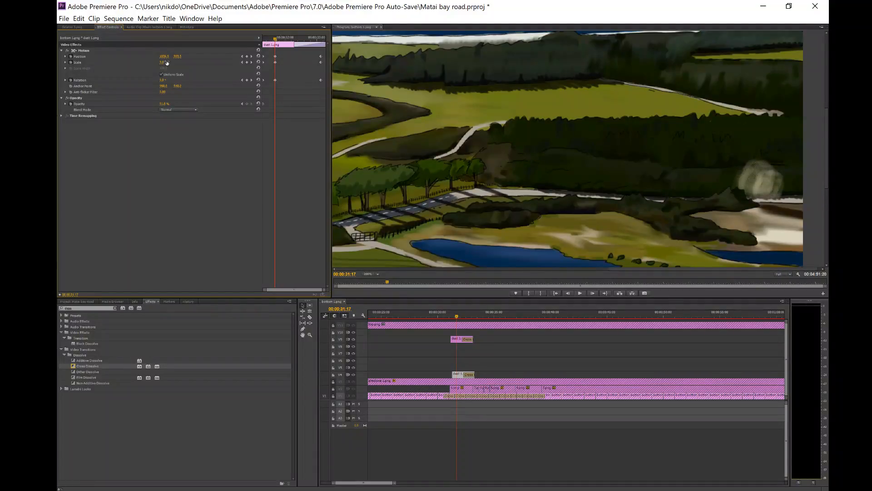
left_click(251, 57)
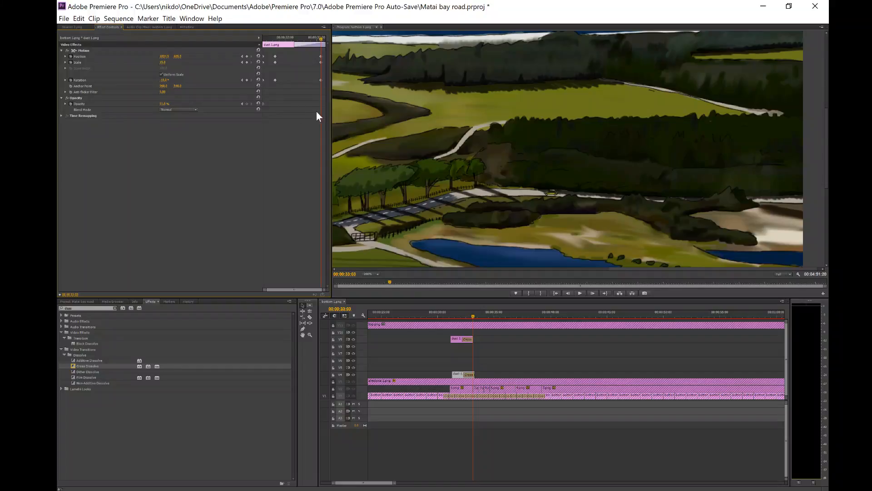
left_click_drag(312, 39, 315, 39)
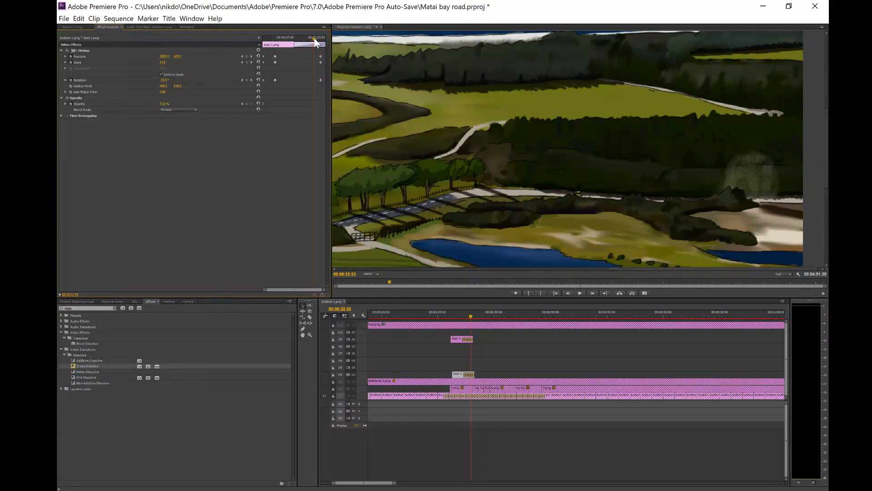
left_click(252, 56)
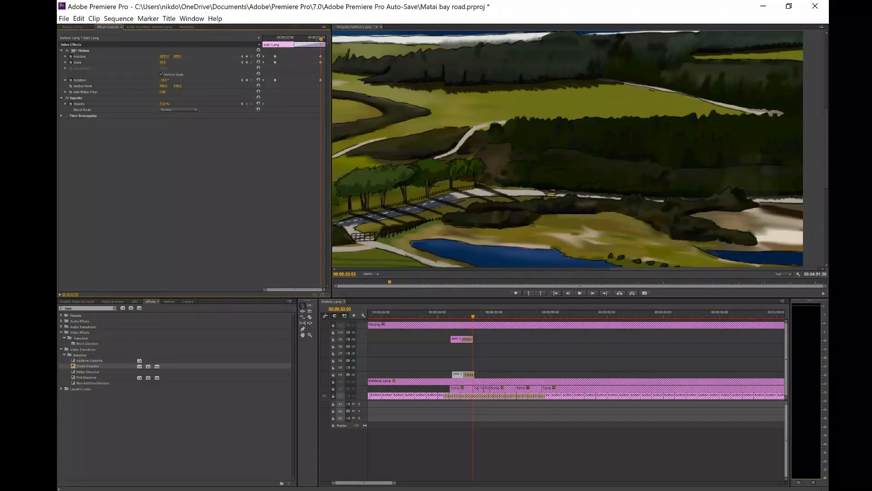
left_click_drag(164, 56, 156, 56)
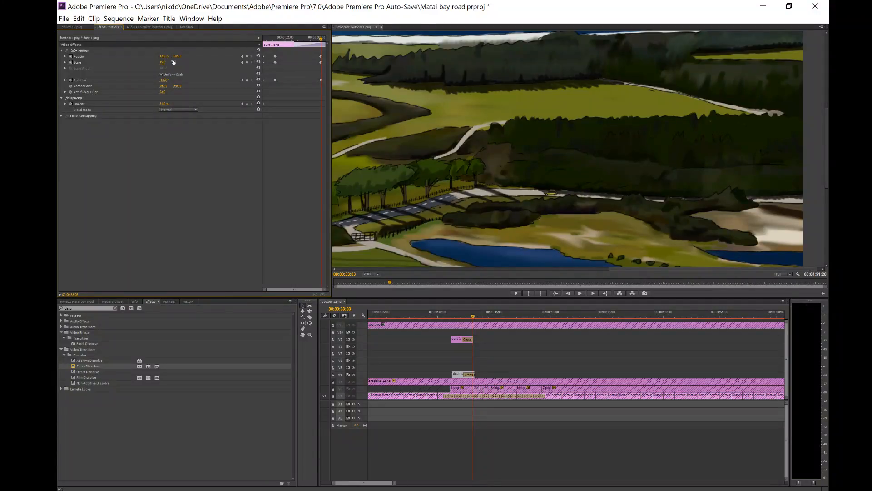
- Paste another copy of the dust clip on V5, slide it to start at 00:00:31:17, and go to its first keyframe
left_click_drag(445, 364, 460, 380)
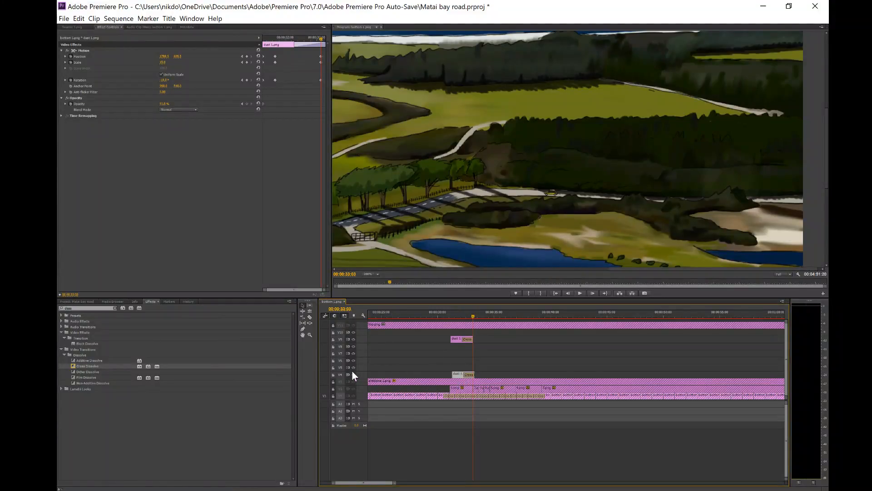
left_click(400, 372)
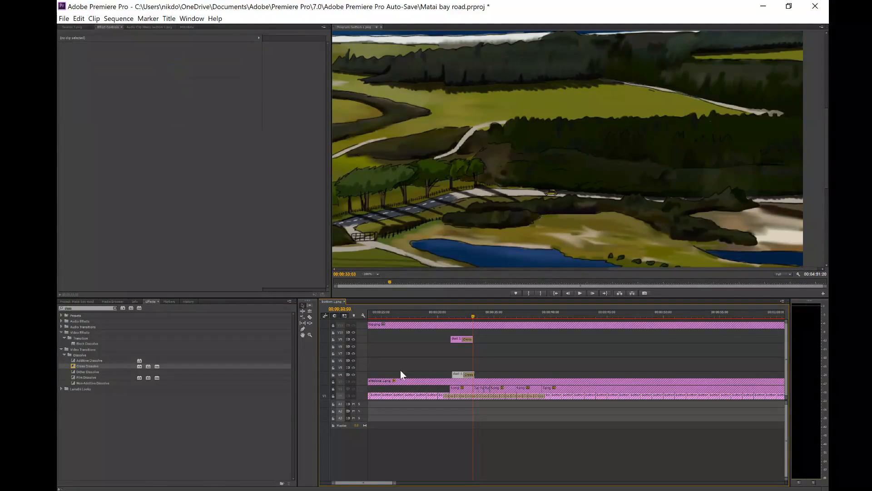
left_click_drag(452, 314, 455, 315)
key("ctrl+v")
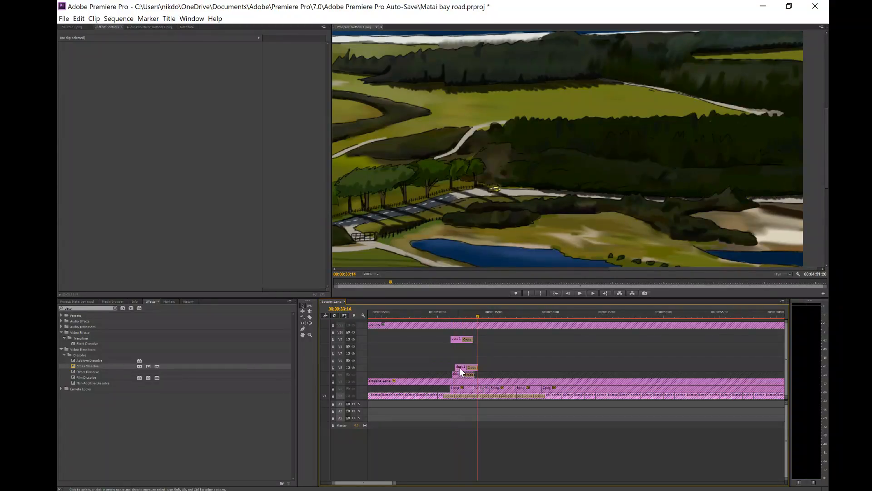
left_click(460, 367)
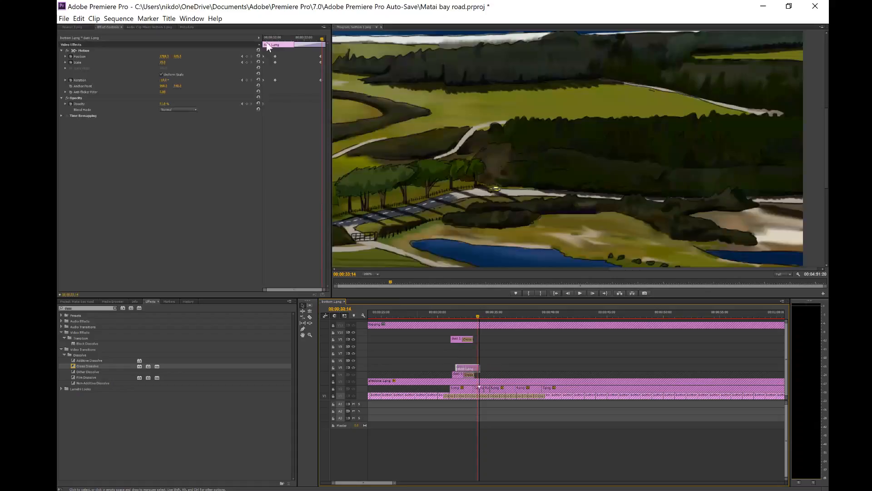
left_click(241, 80)
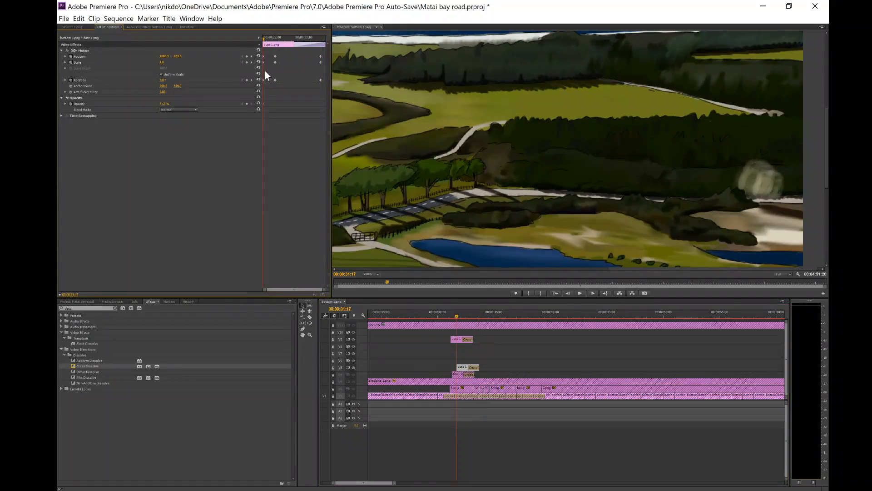
- Unlock the track holding top.png, hide it to expose the road and car, and lock it again
left_click(333, 325)
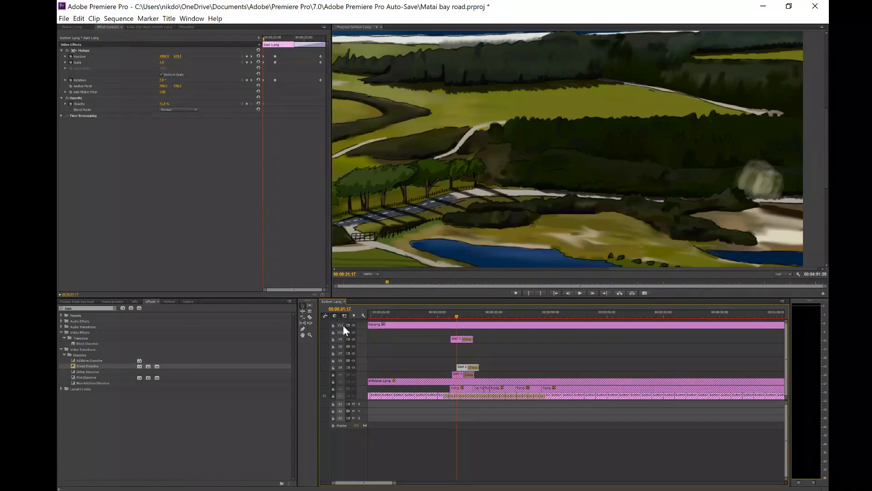
left_click(353, 326)
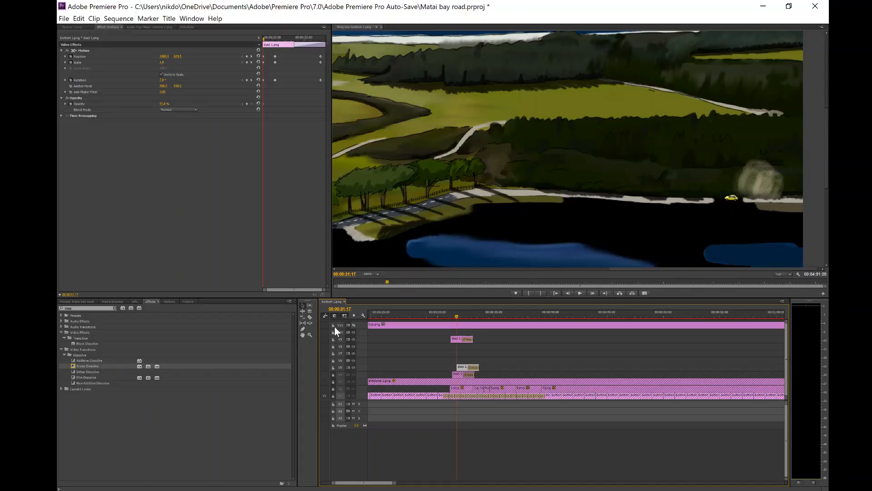
left_click(334, 326)
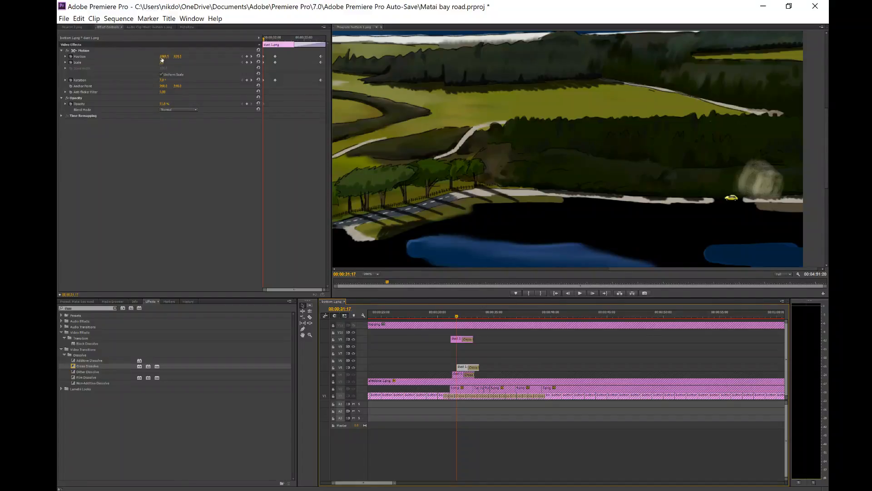
- Shift the V5 dust copy's position along the road toward the car at its 00:00:31:17, 00:00:32:02 and 00:00:33:13 keyframes
left_click_drag(162, 57, 162, 58)
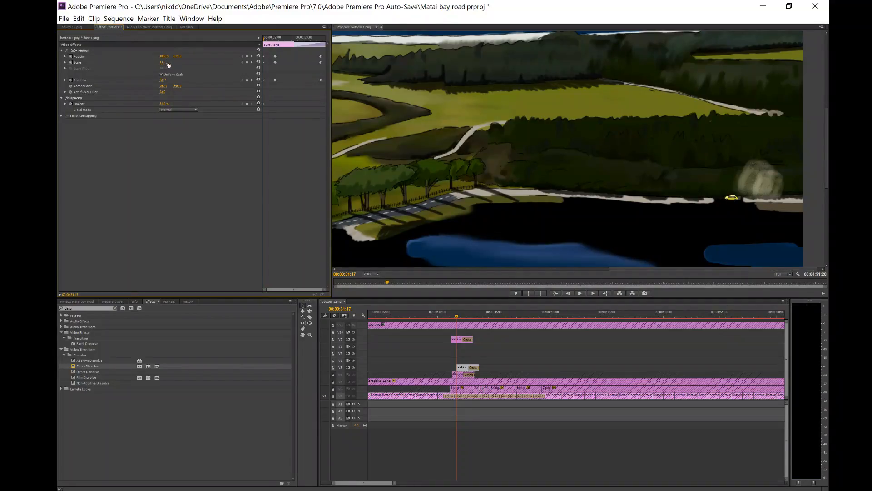
left_click(463, 369)
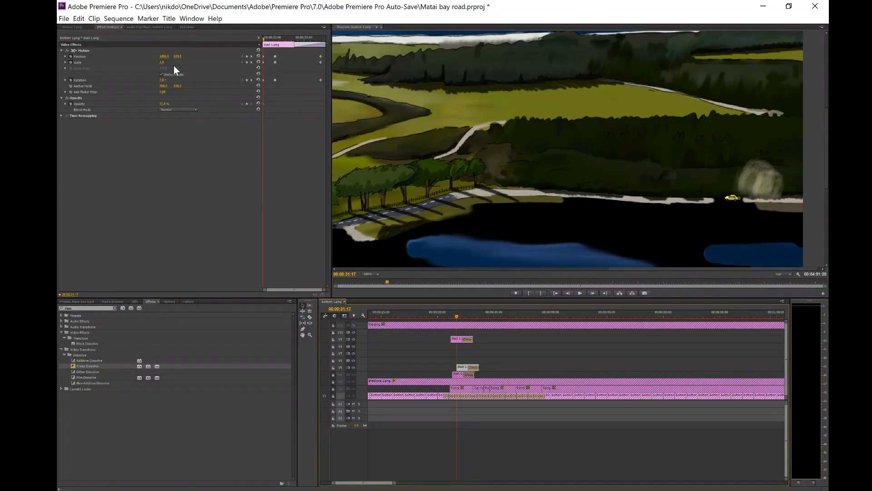
left_click(252, 61)
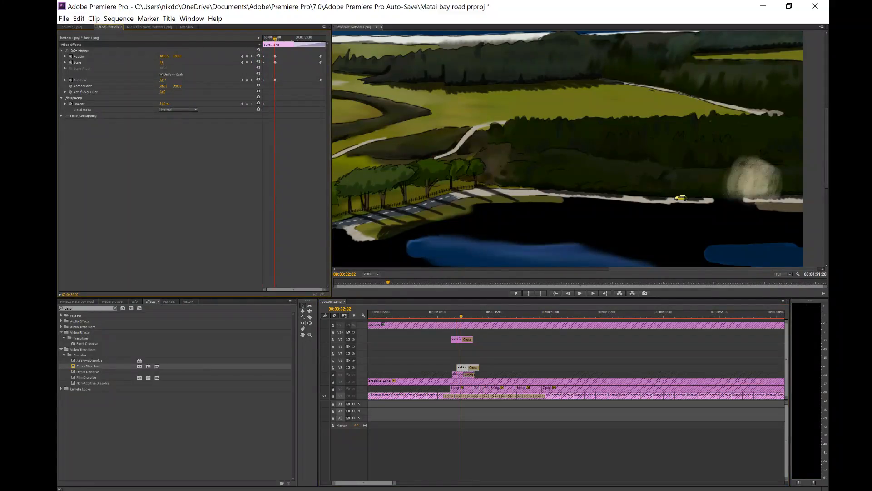
mouse_move(164, 56)
left_mouse_down()
mouse_move(122, 56)
mouse_move(164, 63)
left_mouse_up()
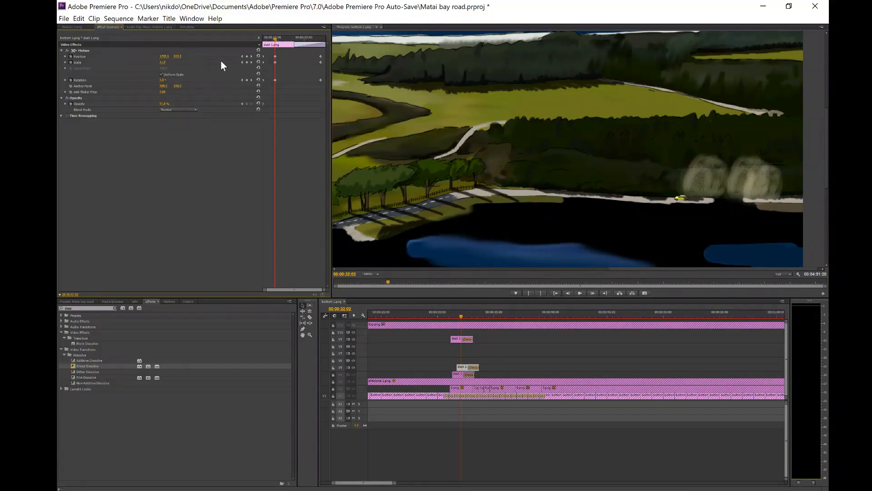
left_click(251, 61)
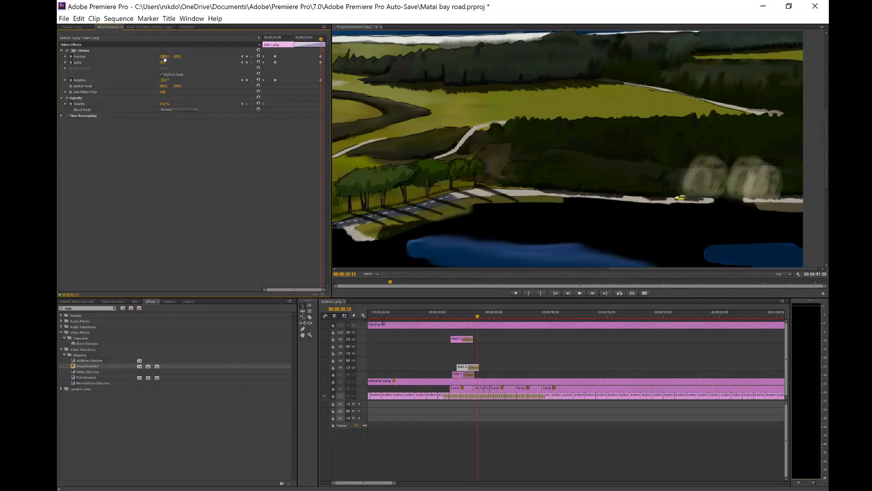
left_click_drag(164, 57, 121, 56)
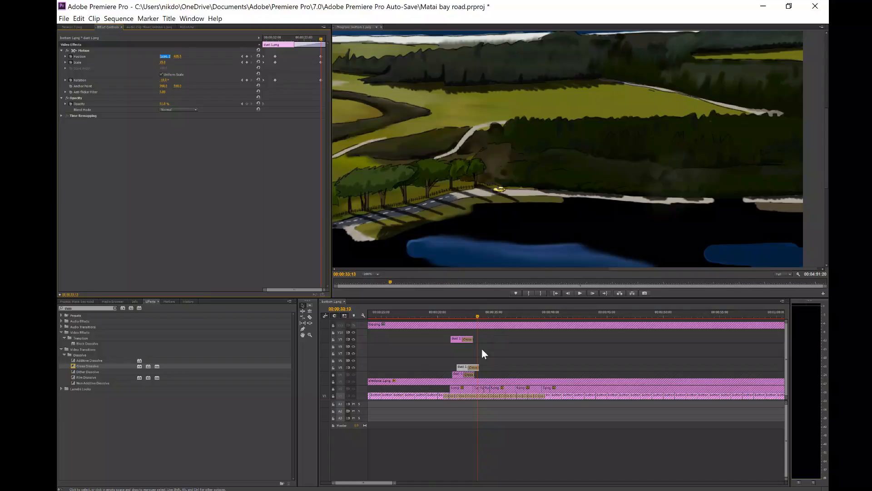
- Play back the car and dust from 00:00:29:21 and scrub to 00:00:32:00 to check the dust spacing
left_click(435, 312)
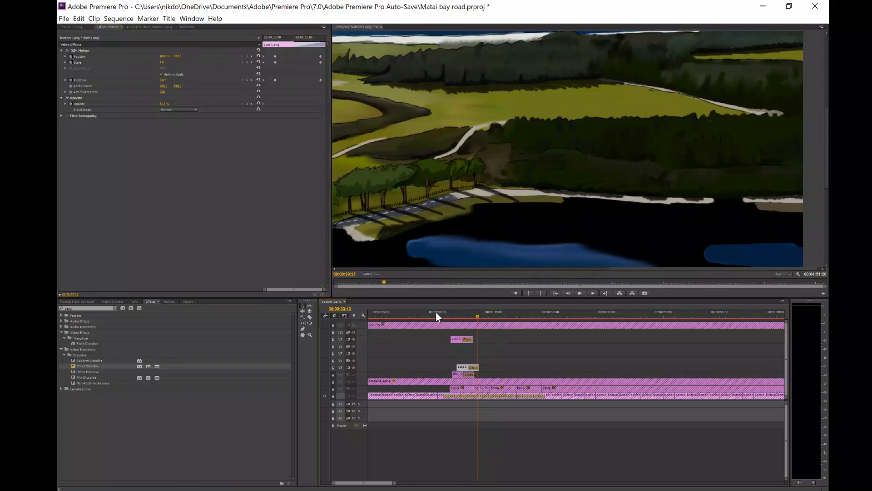
left_click(583, 294)
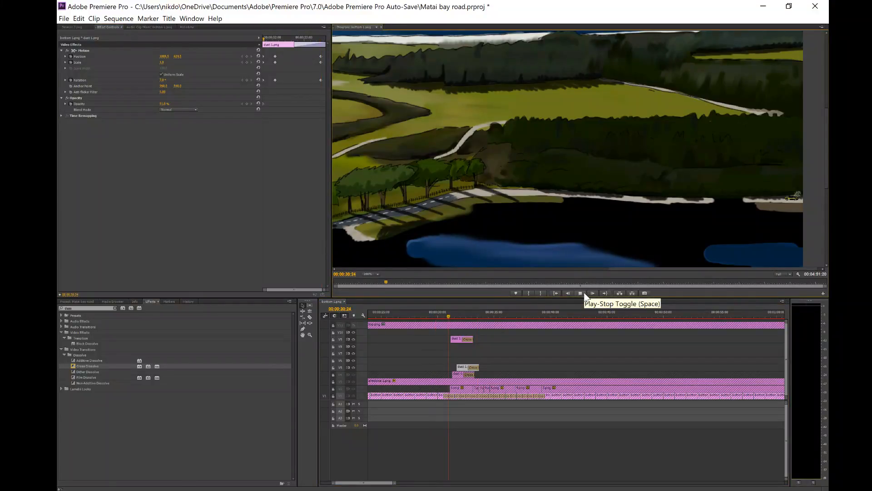
left_click(584, 295)
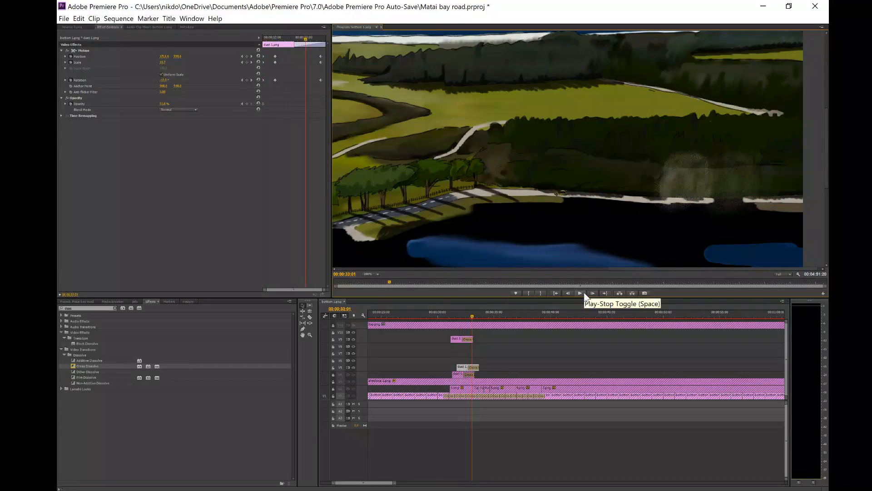
mouse_move(450, 313)
left_mouse_down()
mouse_move(471, 316)
mouse_move(447, 316)
mouse_move(469, 323)
mouse_move(461, 322)
left_mouse_up()
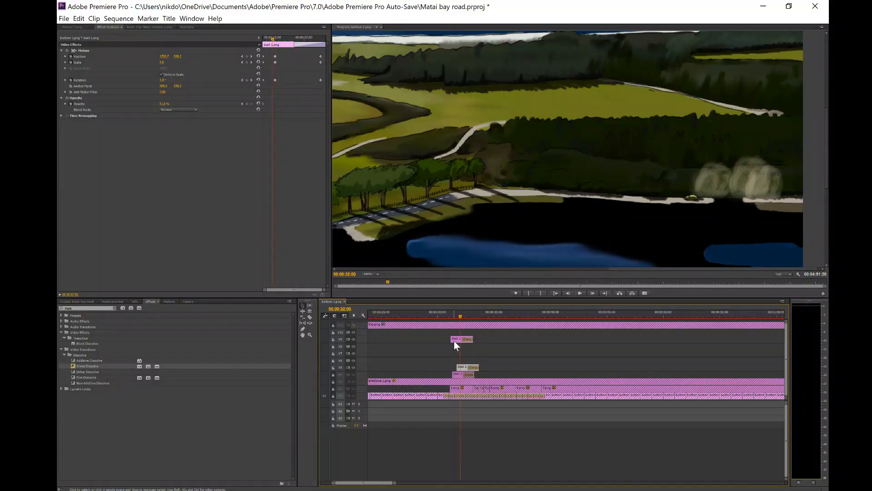
- Undo the dust paste over V5, lock that track, and paste the dust copy on V6 at 00:00:30:11
left_click(454, 340)
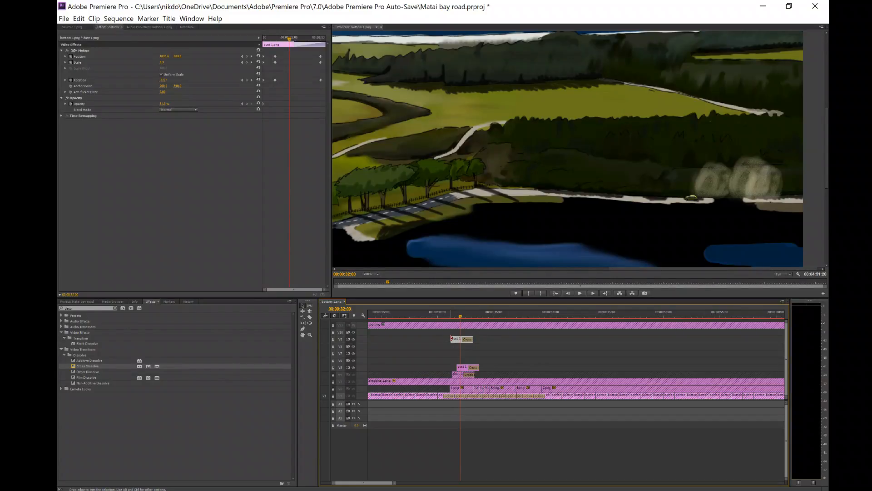
left_click(443, 309)
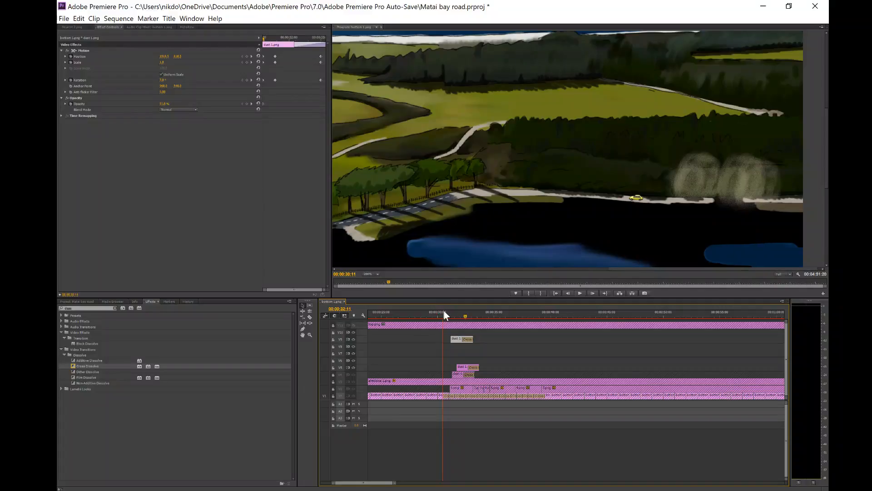
key("ctrl+v")
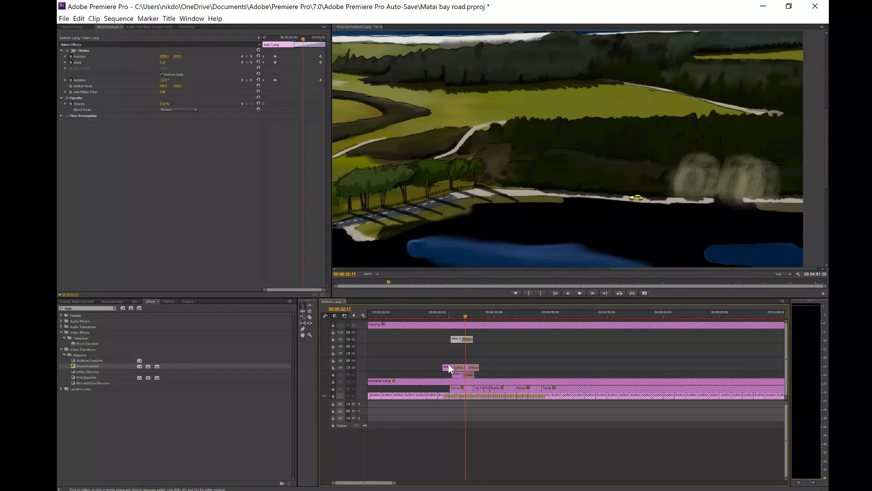
key("ctrl+z")
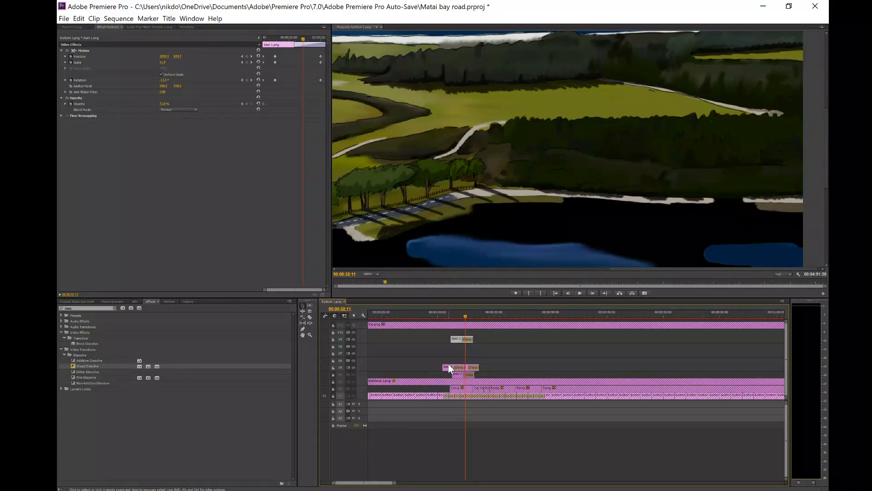
left_click(334, 367)
key("ctrl+v")
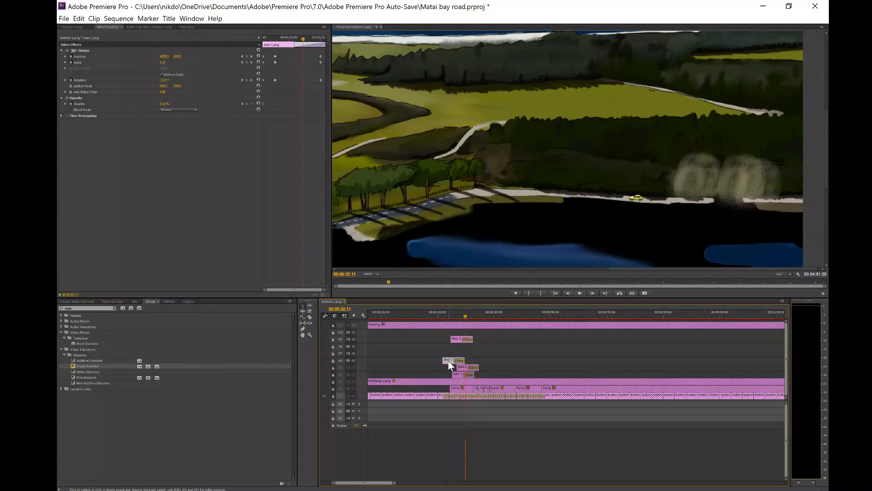
left_click(448, 361)
- Review the V6 dust copy's keyframes and shift its position back along the road at 00:00:30:21
left_click(242, 56)
left_click(242, 57)
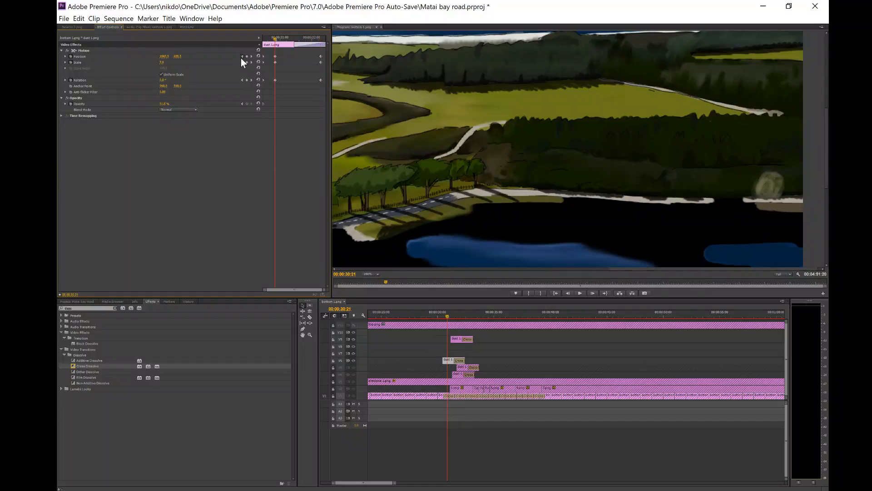
left_click(242, 56)
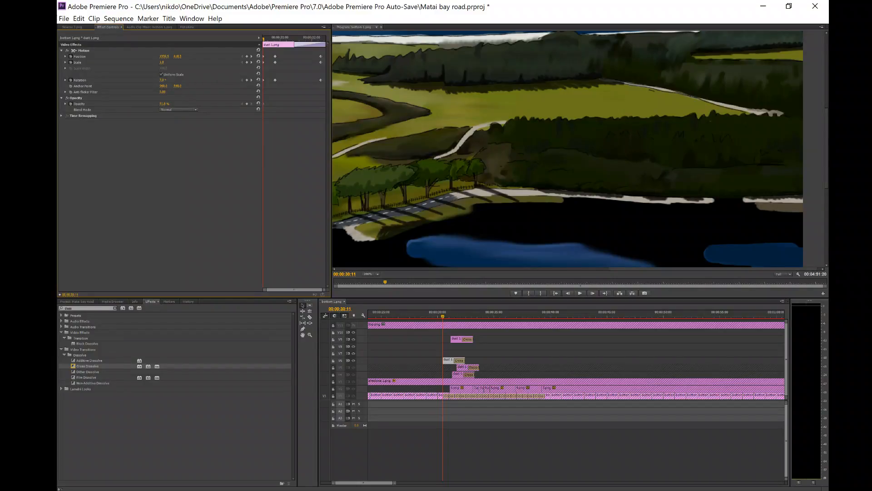
left_click(251, 56)
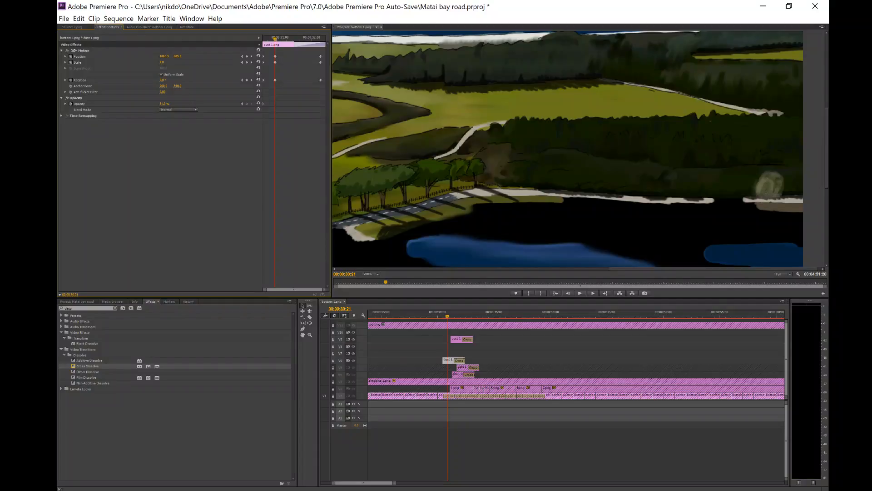
left_click_drag(164, 57, 175, 56)
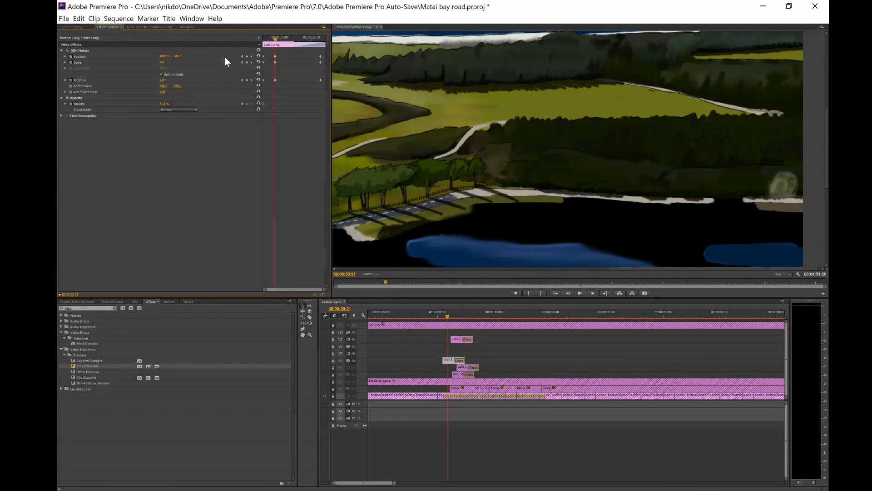
left_click(252, 54)
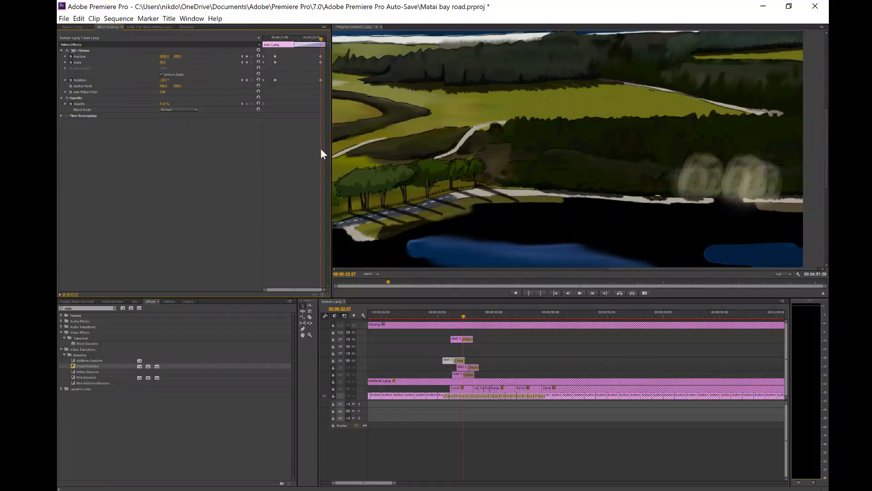
- Play back the dust trail from 00:00:29:18 and scrub to 00:00:31:08 to check the timing
left_click(434, 310)
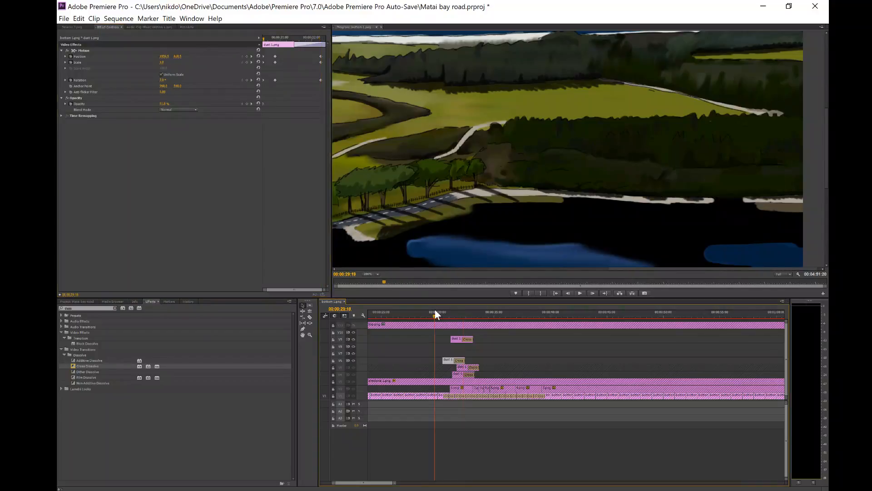
left_click(581, 293)
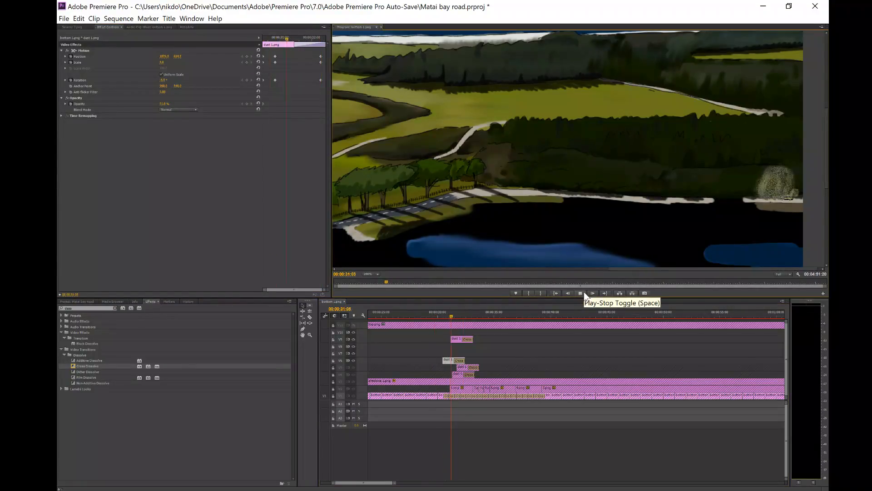
left_click(584, 292)
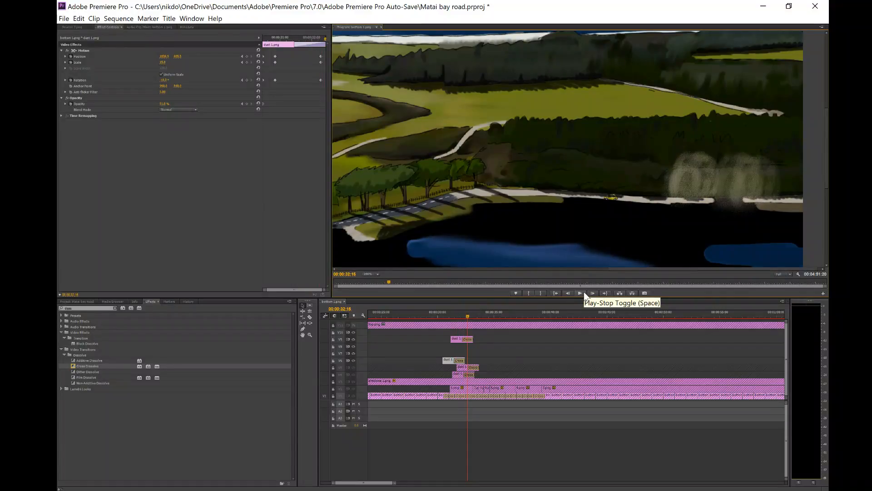
mouse_move(452, 314)
left_mouse_down()
mouse_move(477, 318)
mouse_move(451, 323)
left_mouse_up()
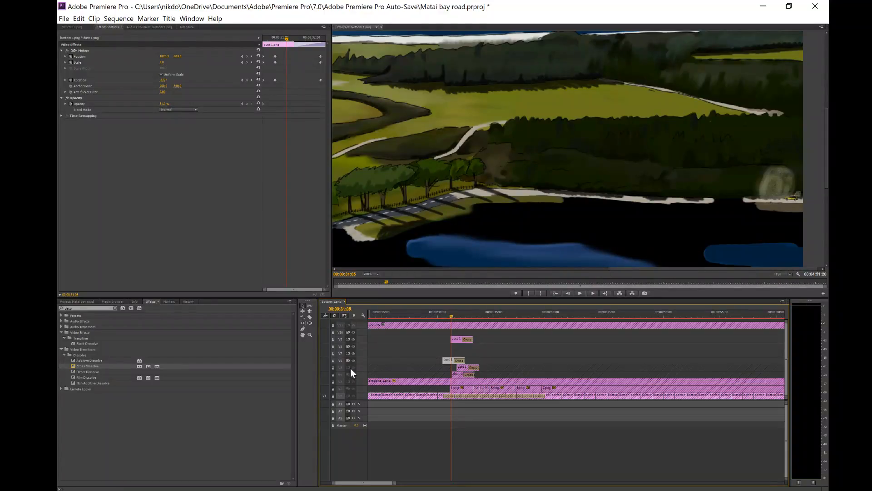
- Unlock tracks V5 and V4 and extend the ends of the dust clips on V4, V5, V6 and V9
left_click(333, 367)
left_click_drag(474, 338, 482, 366)
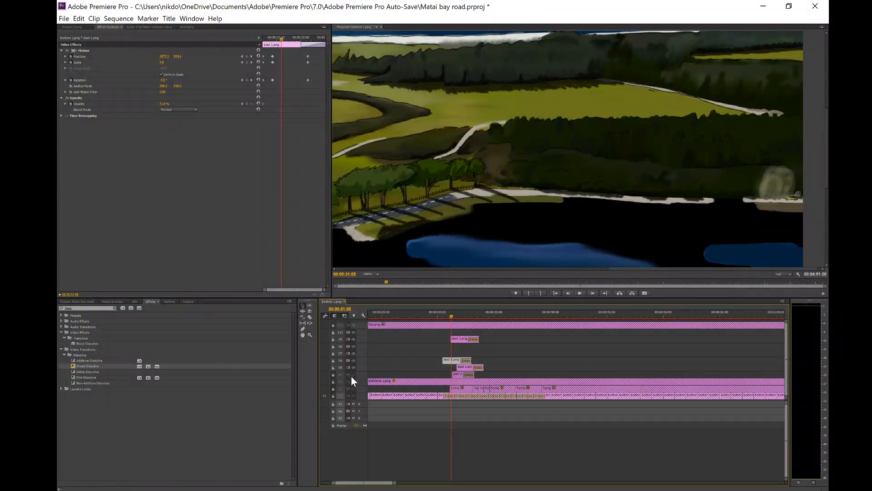
left_click(334, 375)
left_click_drag(474, 375, 477, 374)
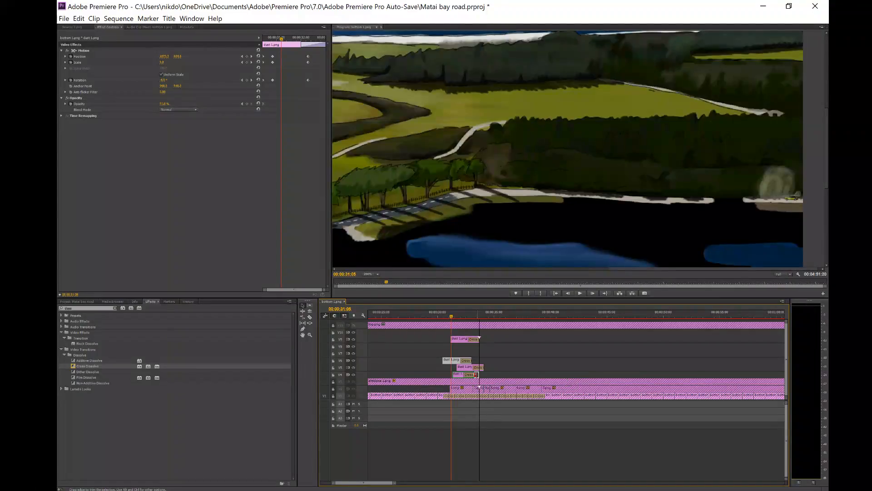
- Lengthen the cross dissolve on the V9 dust clip and move its last Motion keyframes to the end of the clip
left_click_drag(468, 340, 465, 339)
left_click(459, 340)
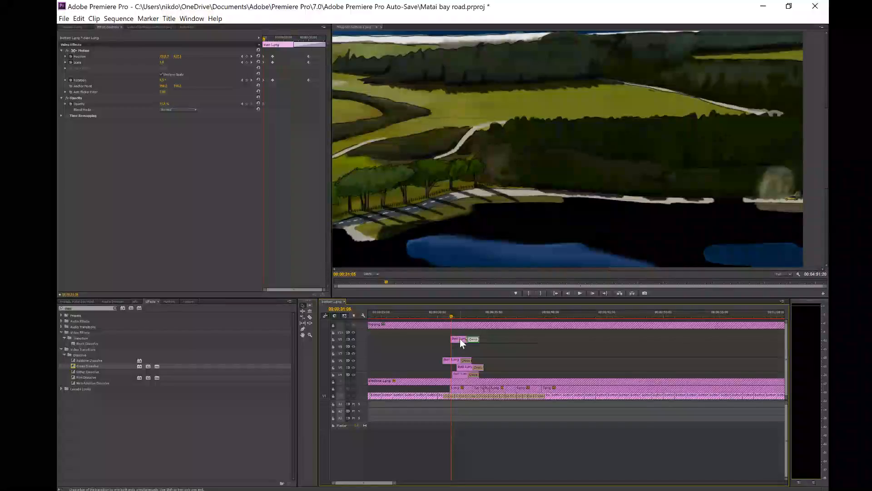
left_click_drag(302, 52, 325, 61)
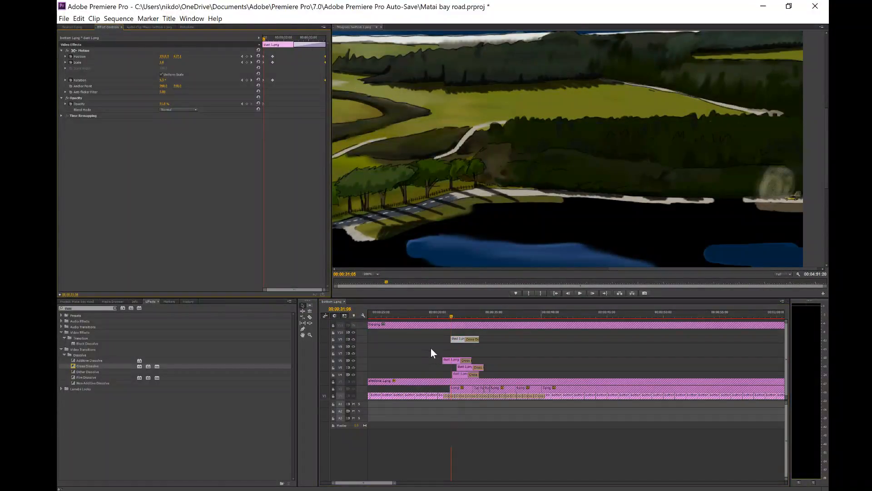
- Move the V6 dust clip's last position, scale and rotation keyframes to the end of the extended clip
left_click(446, 359)
left_click(446, 359)
left_click_drag(305, 48, 321, 117)
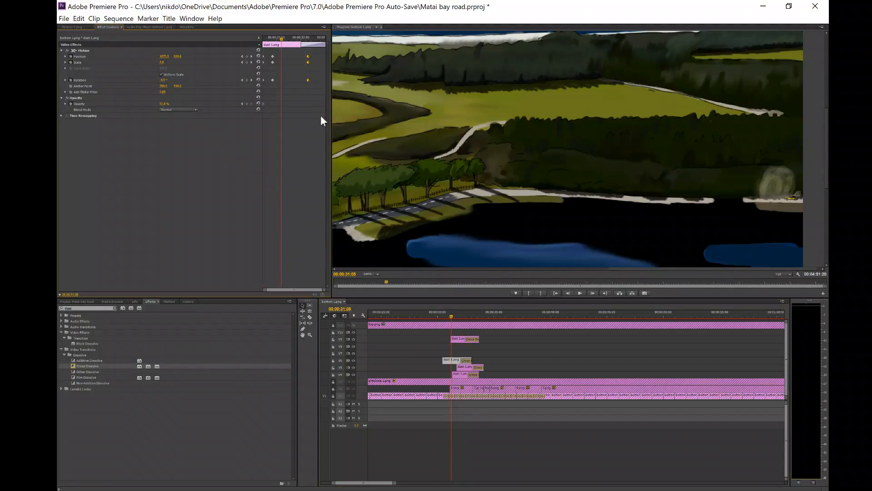
left_click_drag(310, 57, 324, 59)
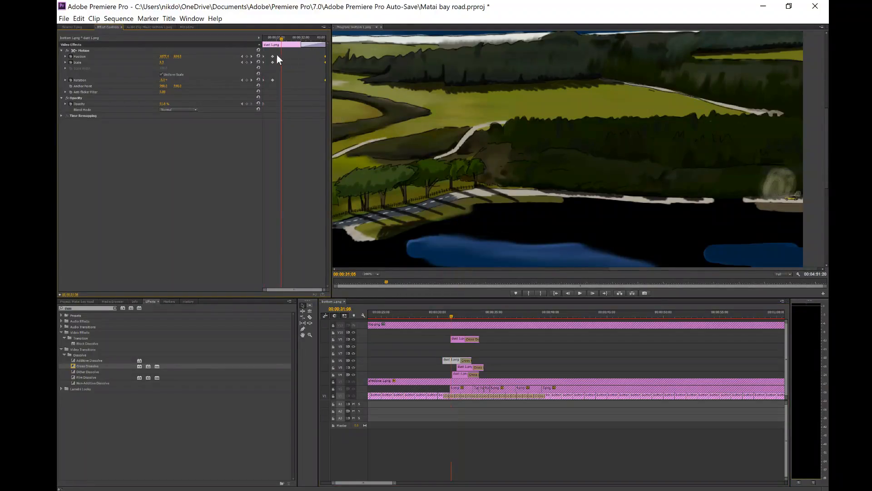
left_click_drag(270, 53, 315, 92)
- Move the V5 dust clip's last Motion keyframes to the clip's end and its middle position keyframe slightly later
left_click(465, 367)
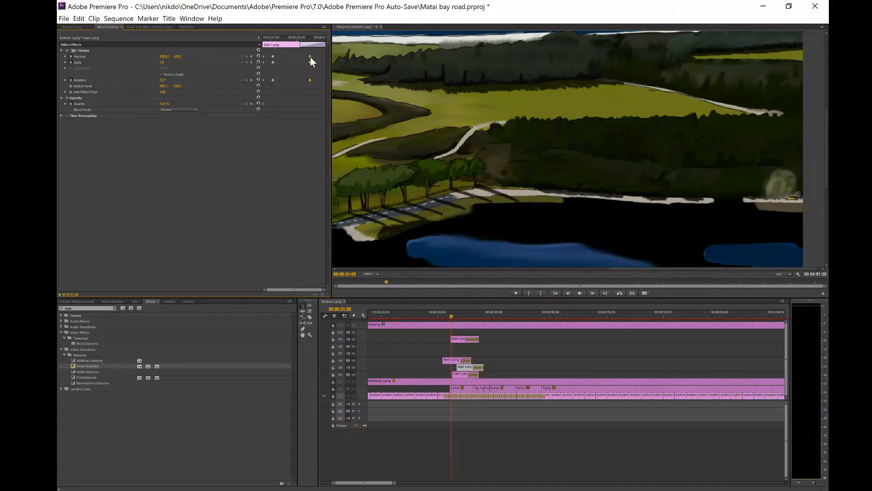
left_click_drag(310, 57, 326, 61)
left_click_drag(273, 56, 277, 57)
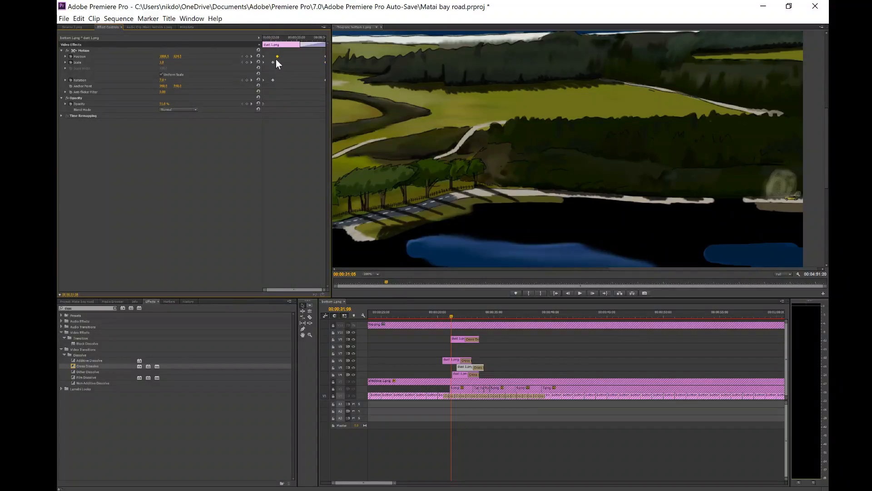
- Move the V4 dust clip's last Motion keyframes to the clip's end and its middle scale keyframe slightly later, and preview the result
left_click(460, 374)
left_click_drag(306, 55, 319, 93)
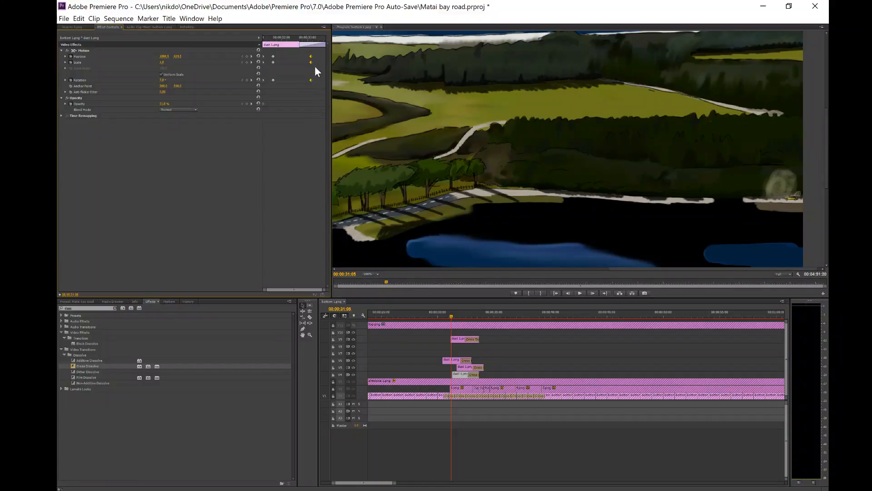
left_click_drag(313, 61, 327, 62)
left_click_drag(272, 63, 292, 63)
left_click(437, 317)
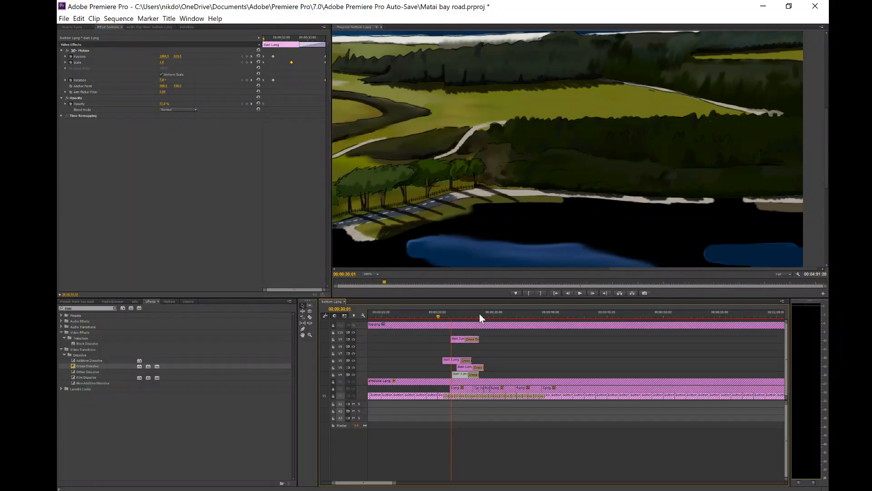
left_click(580, 293)
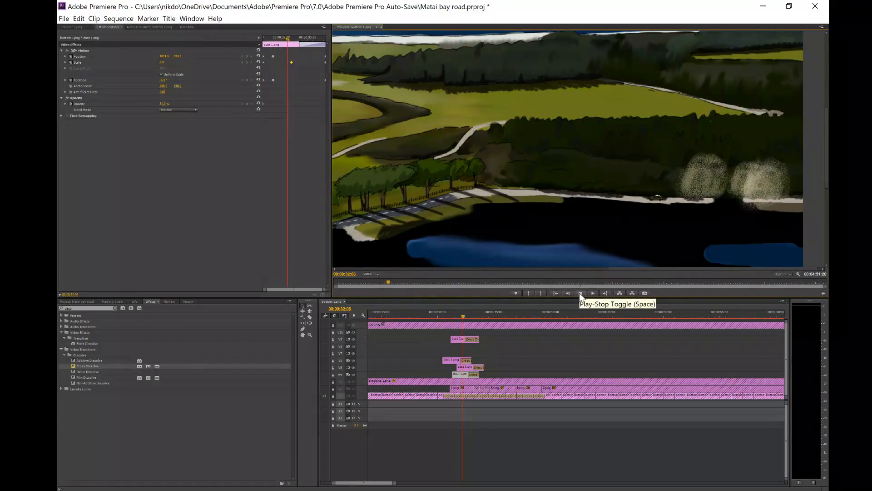
left_click(580, 293)
- Move the V6 dust clip's middle position keyframe close to the end of the clip and play back the dust trail
left_click_drag(448, 314, 451, 318)
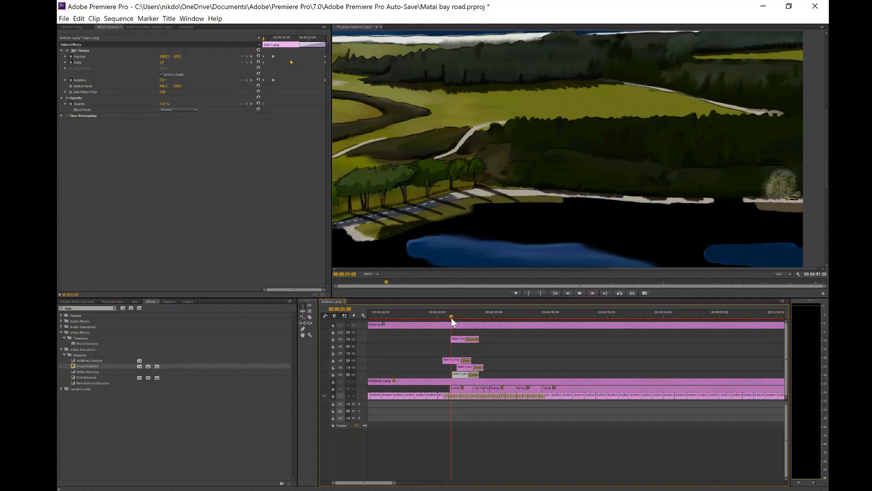
left_click(452, 360)
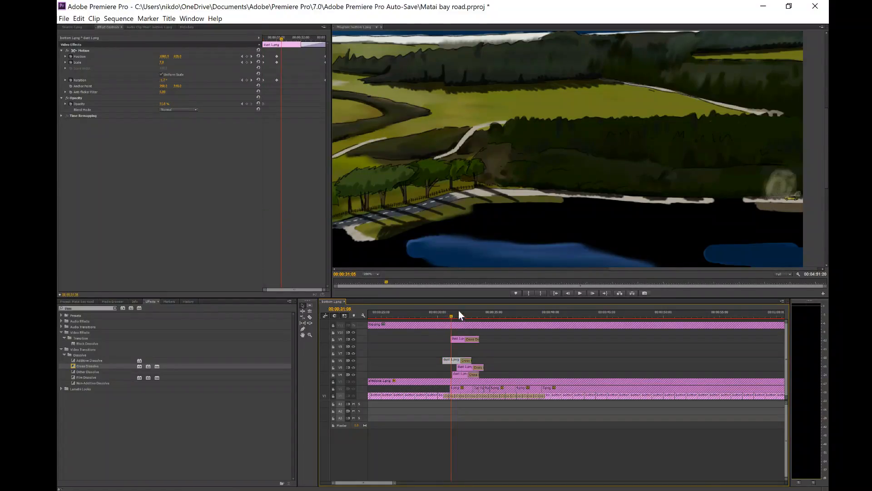
left_click(276, 56)
left_click_drag(279, 57, 328, 78)
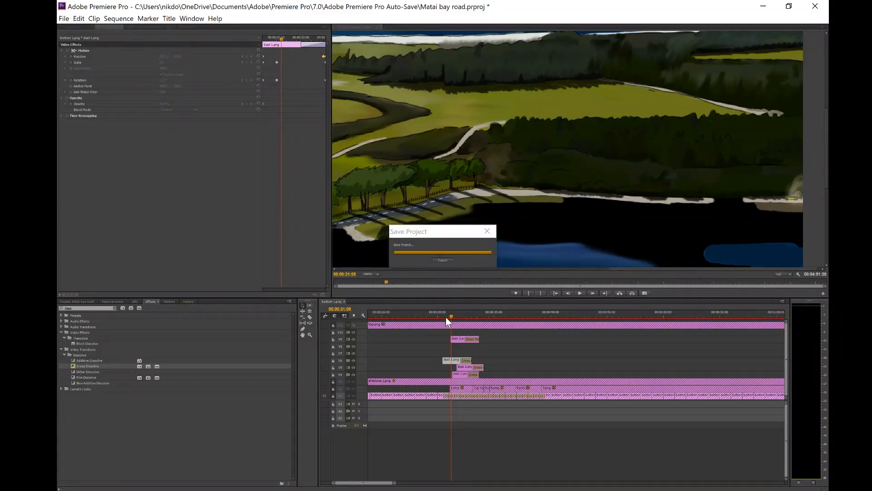
left_click(431, 313)
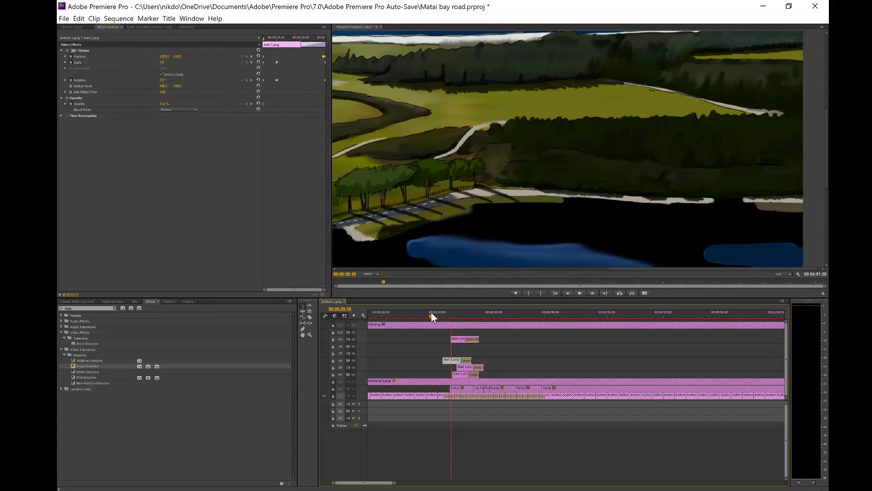
left_click(581, 293)
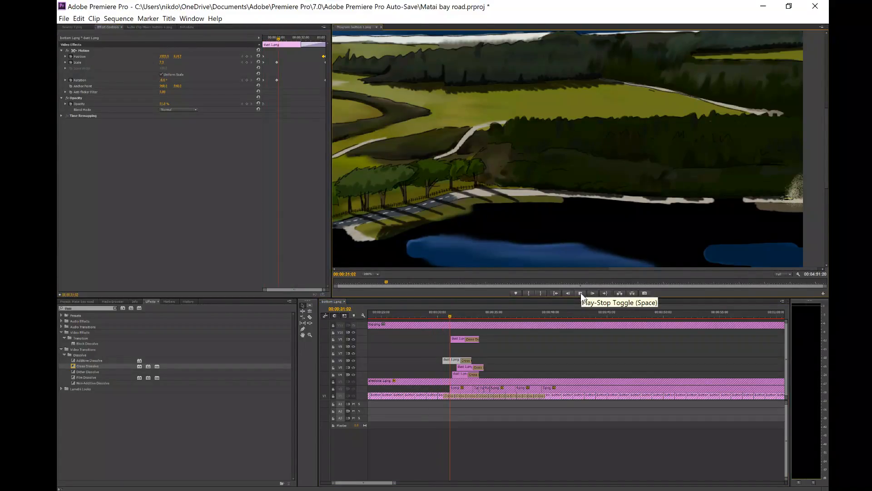
left_click(580, 293)
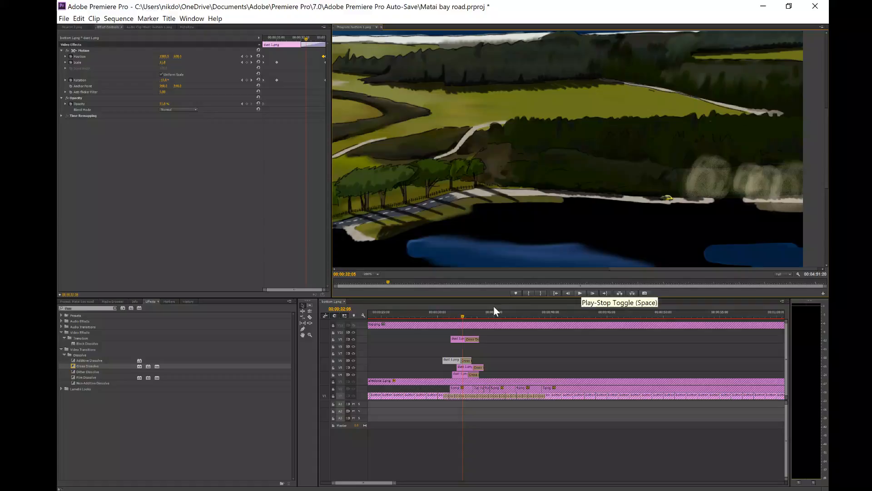
- Add an adjusted position keyframe near the start of the V6 dust clip at 00:00:30:18 and play back the result
left_click(448, 312)
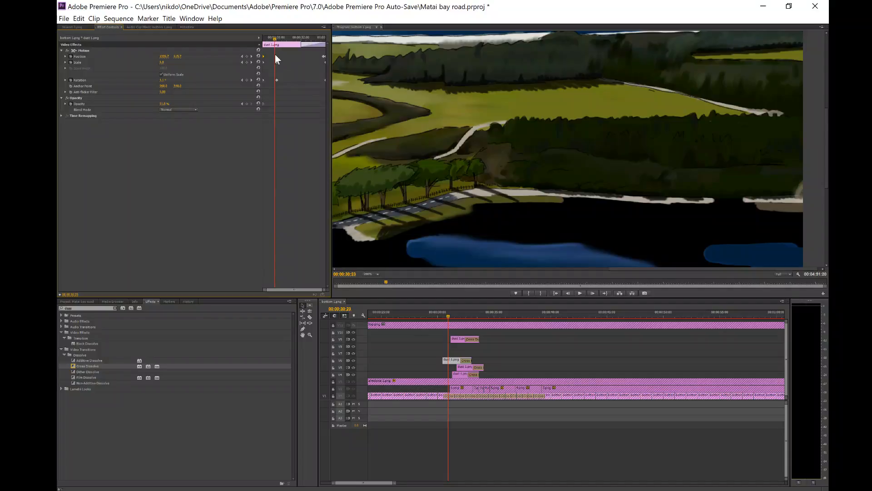
left_click_drag(275, 38, 270, 39)
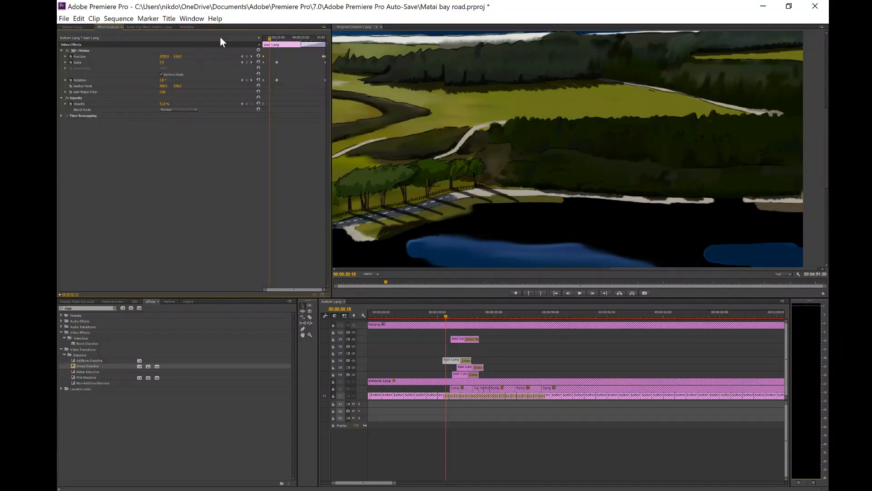
left_click_drag(164, 57, 166, 56)
left_click(576, 292)
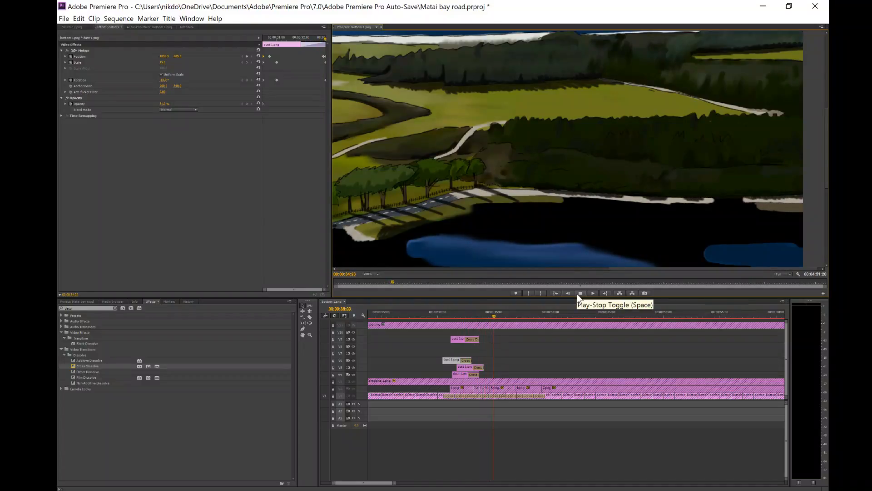
left_click(579, 294)
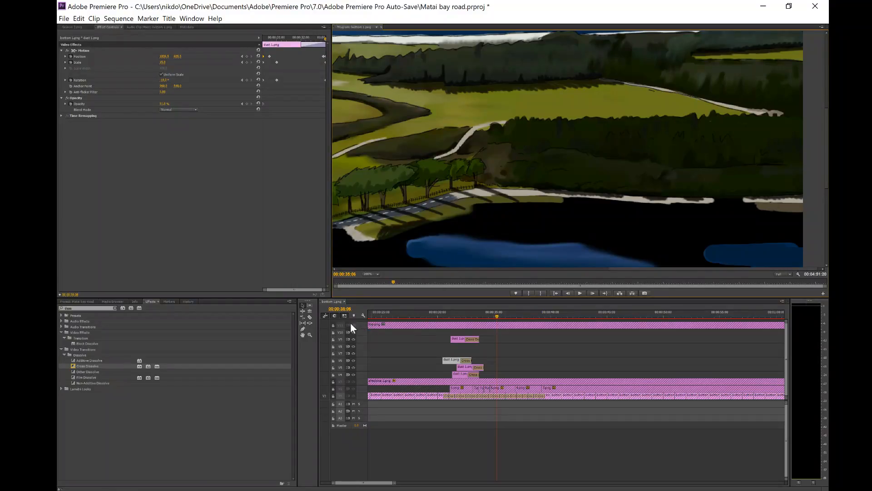
- Unlock and show the top.png foreground track, clear the clip selection and set the program view zoom to Fit
left_click(334, 324)
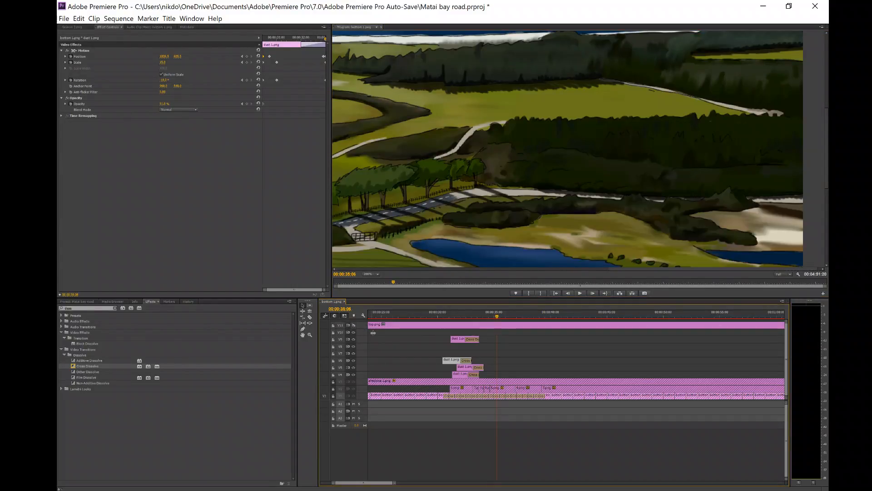
left_click(397, 349)
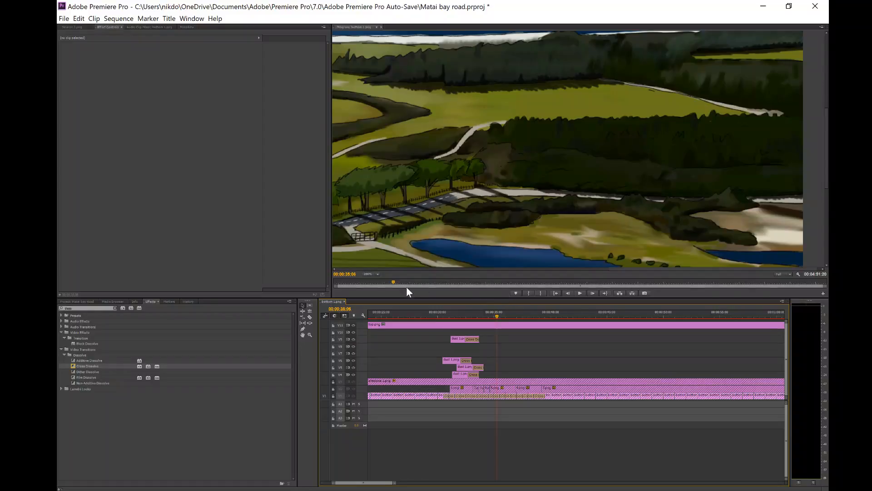
left_click(378, 275)
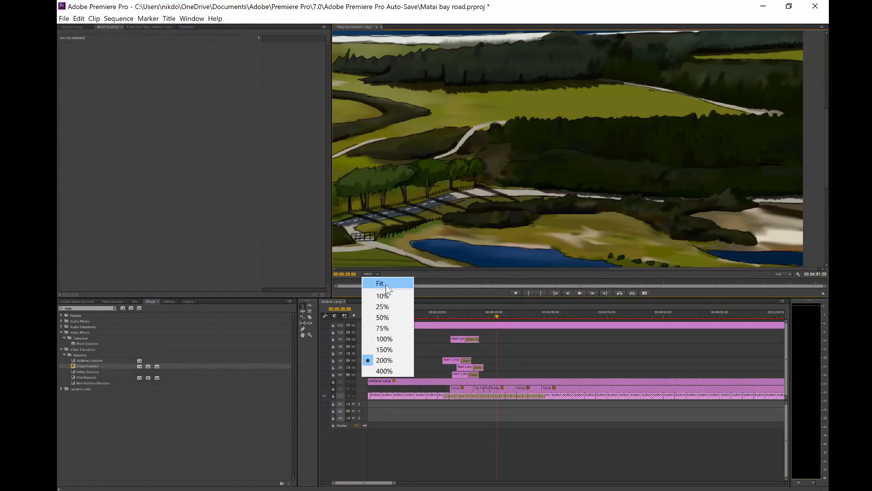
left_click(386, 284)
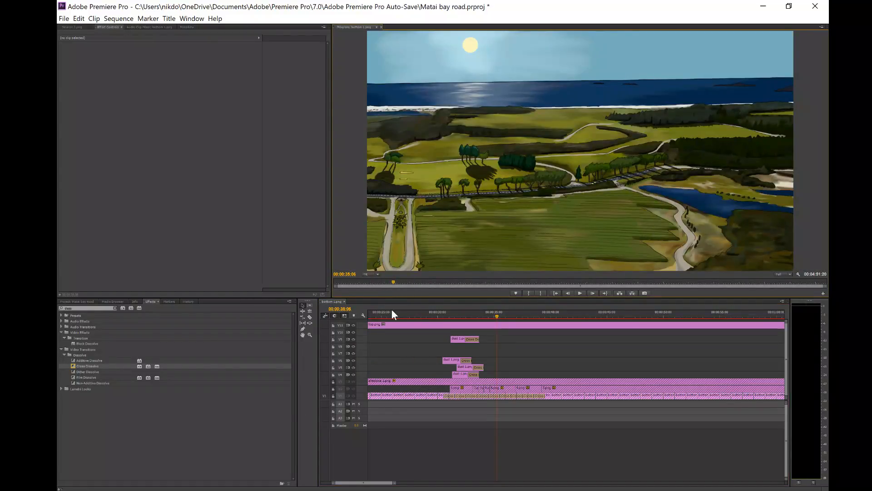
- Play back the full scene from 00:00:28:02 to check the car and its dust trail
left_click(416, 312)
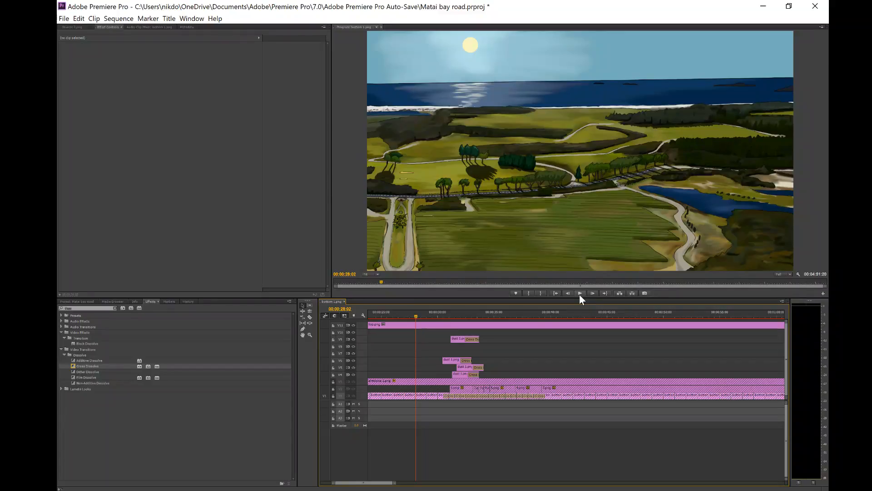
left_click(579, 293)
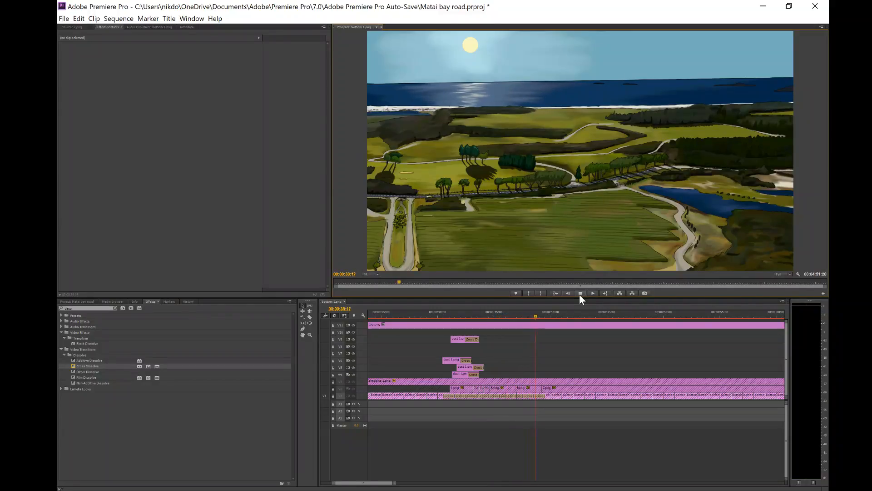
left_click(580, 293)
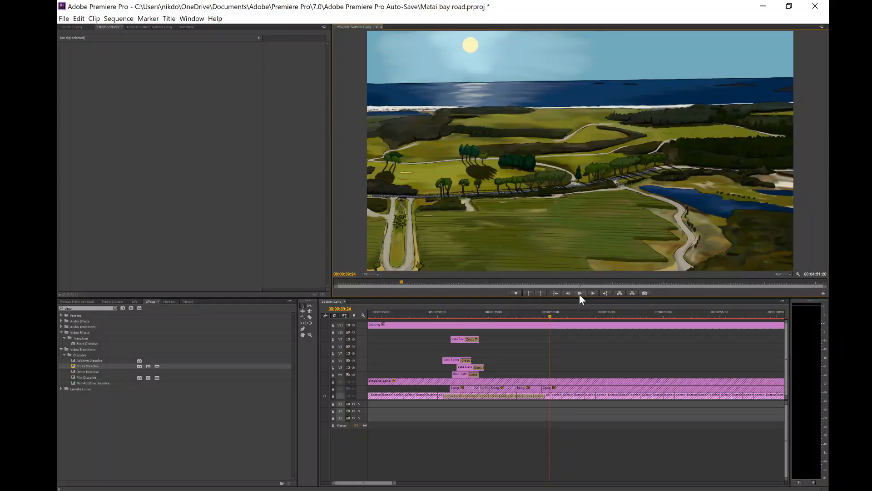